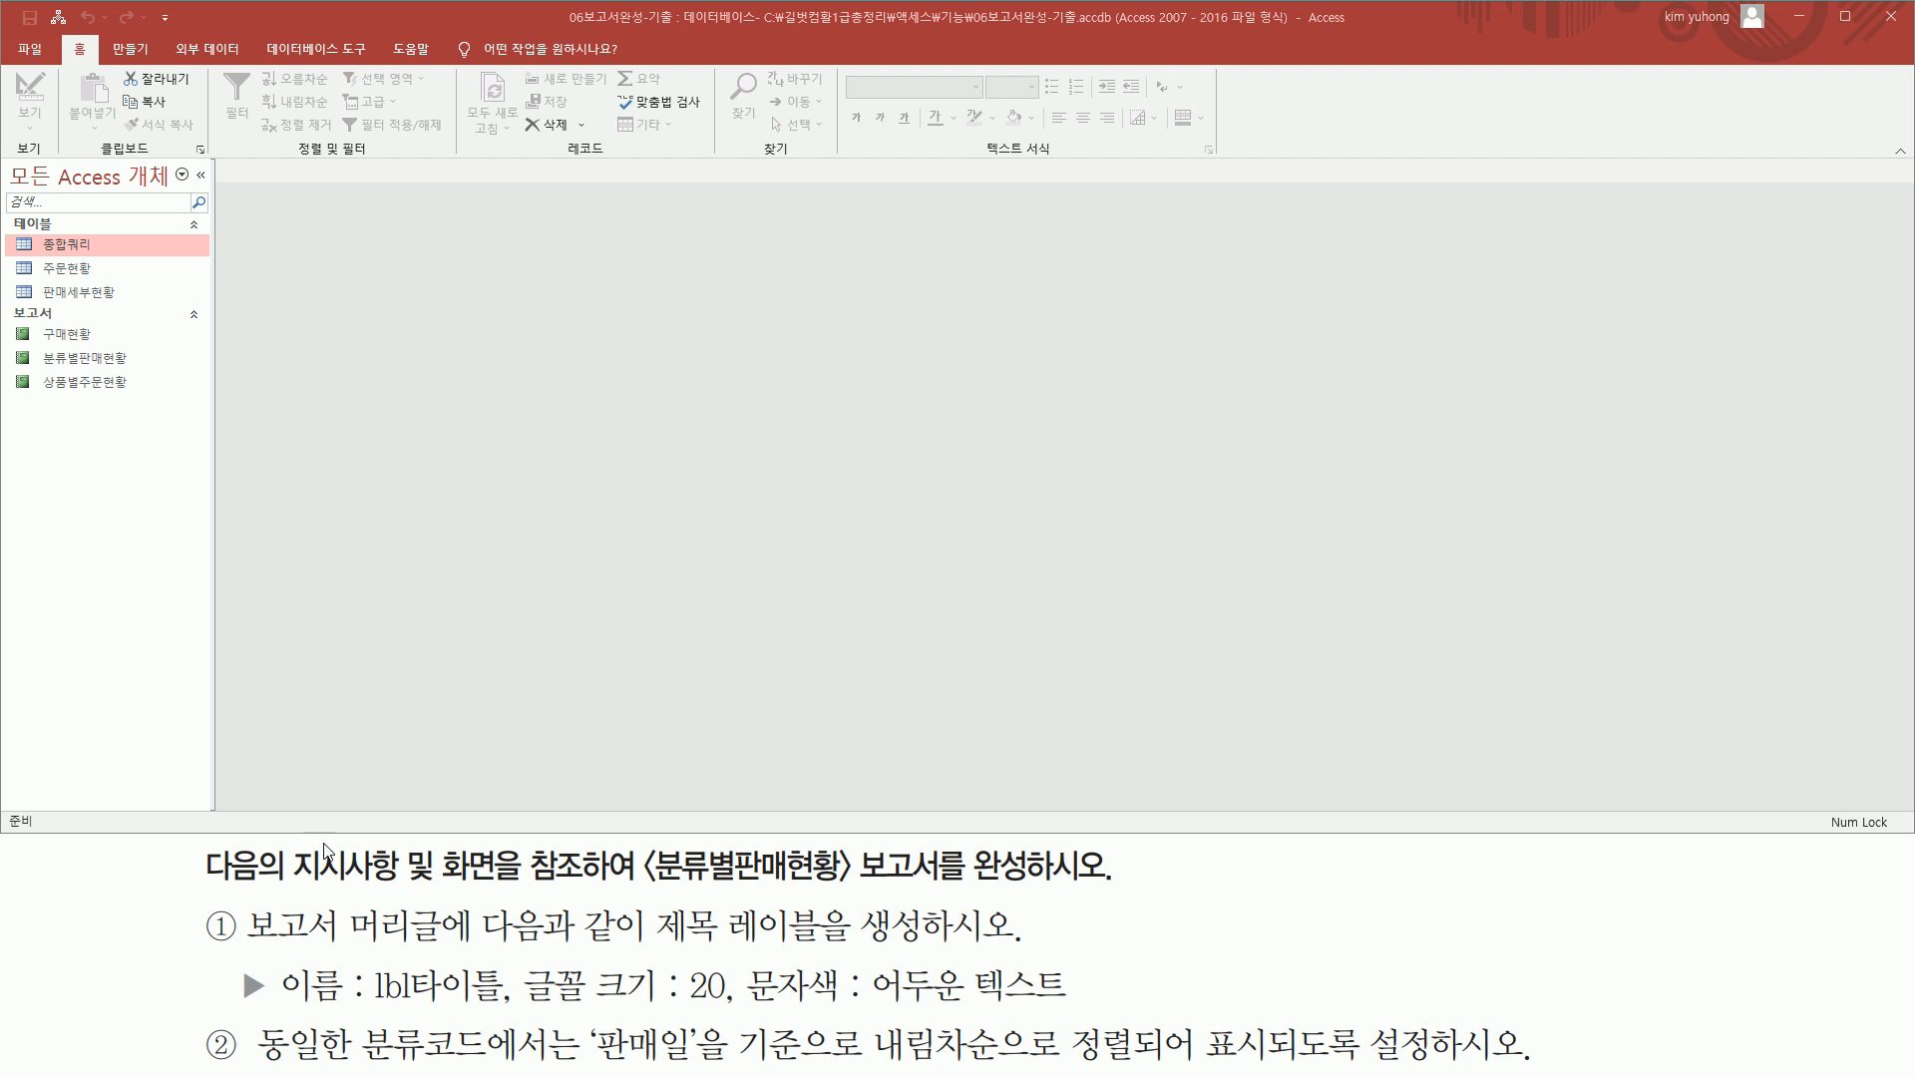
Open the 분류별판매현황 report
{"action": "left_click_drag", "start_coordinate": [205, 892], "coordinate": [850, 891]}
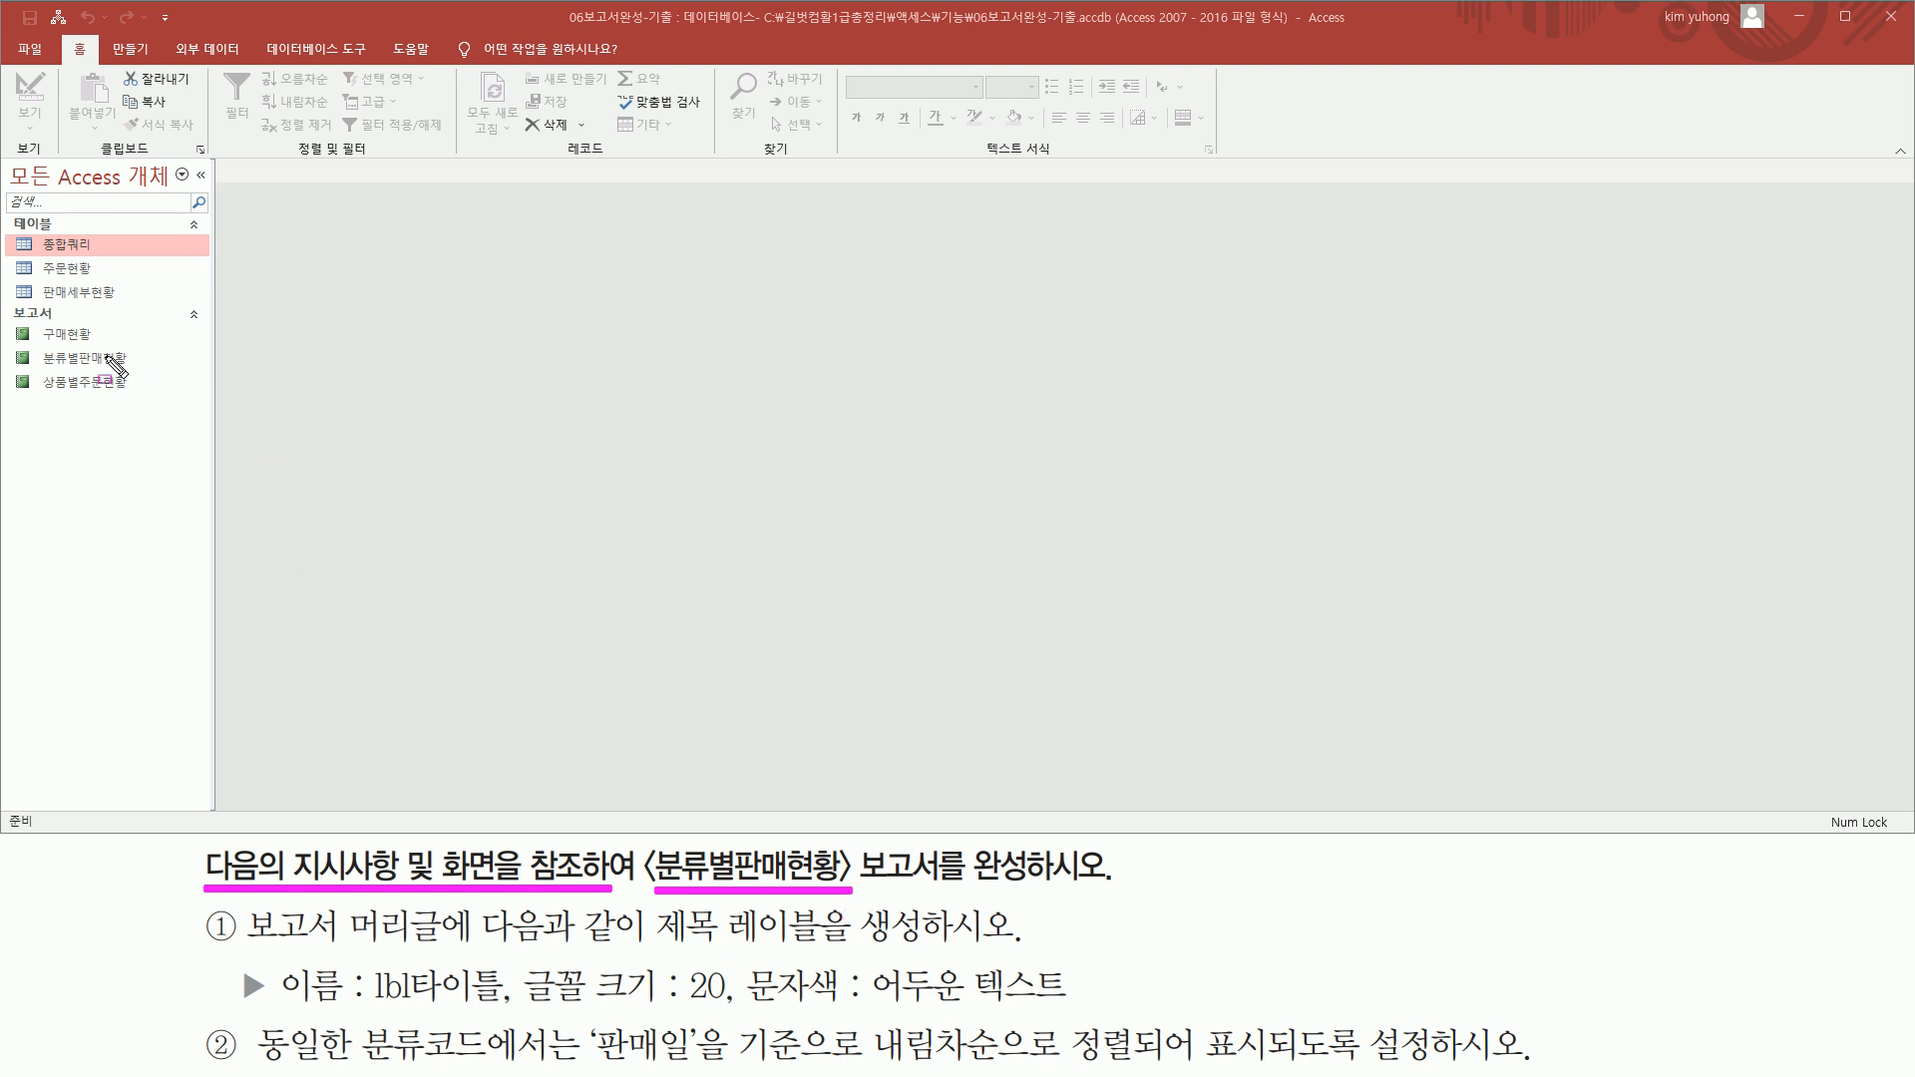
{"action": "left_click_drag", "start_coordinate": [20, 367], "coordinate": [171, 391]}
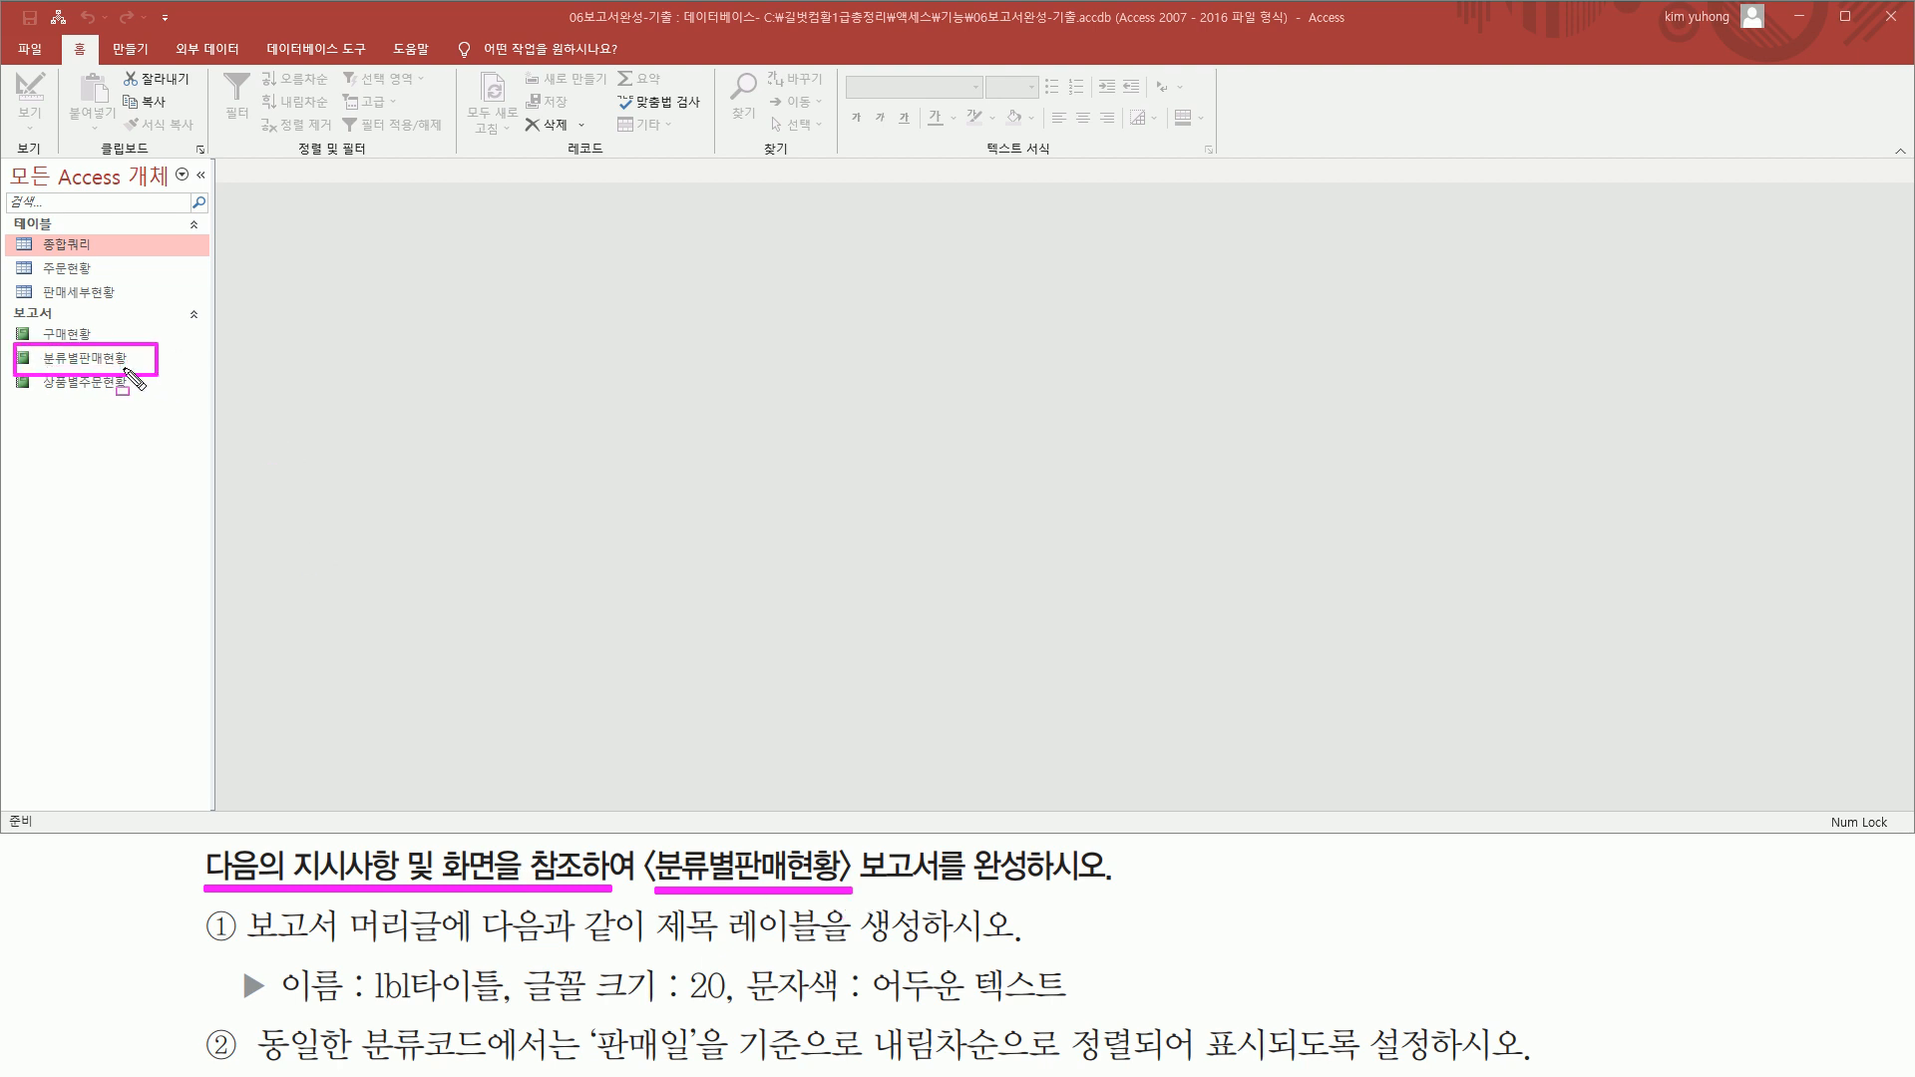
{"action": "key", "text": "Escape"}
{"action": "left_click", "coordinate": [122, 357]}
{"action": "double_click", "coordinate": [123, 357]}
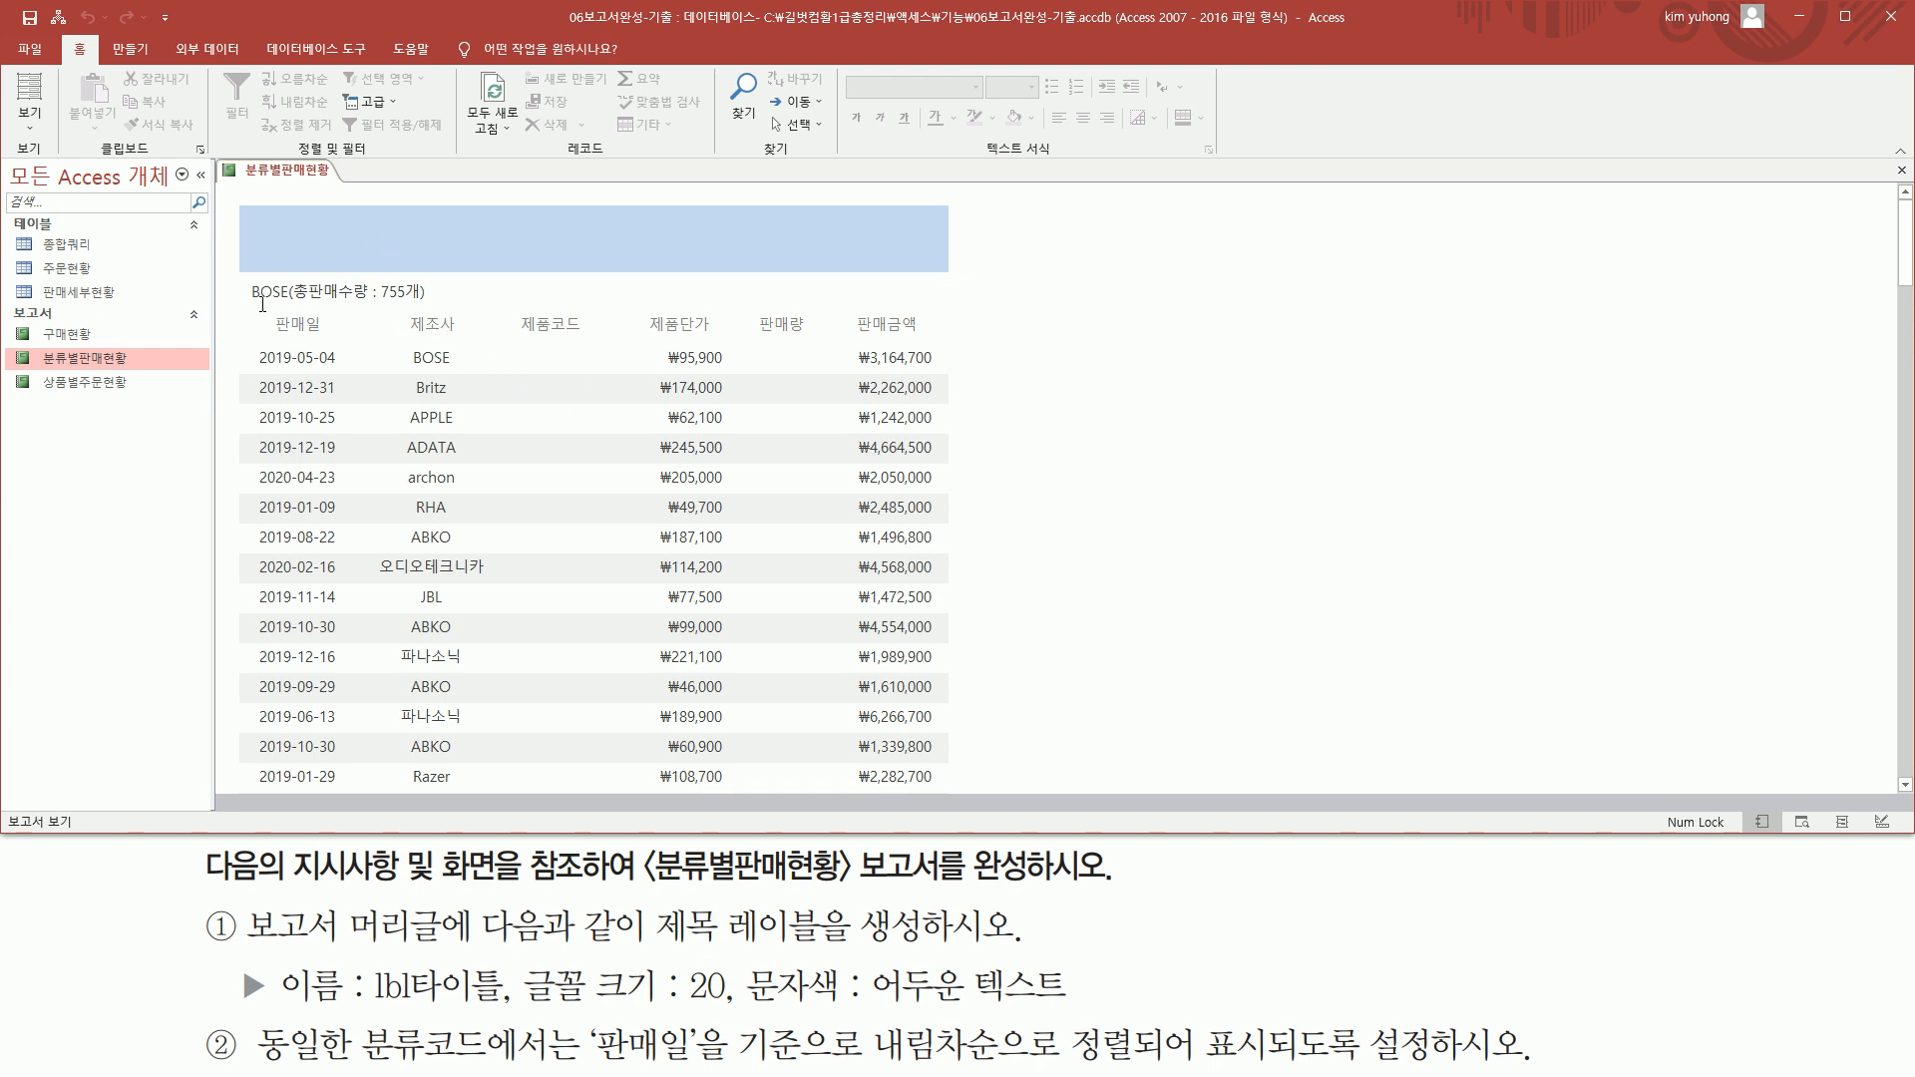
{"action": "left_click_drag", "start_coordinate": [242, 942], "coordinate": [440, 943]}
{"action": "mouse_move", "coordinate": [653, 930]}
{"action": "left_mouse_down"}
{"action": "mouse_move", "coordinate": [660, 902]}
{"action": "mouse_move", "coordinate": [828, 902]}
{"action": "mouse_move", "coordinate": [832, 952]}
{"action": "mouse_move", "coordinate": [1000, 952]}
{"action": "left_mouse_up"}
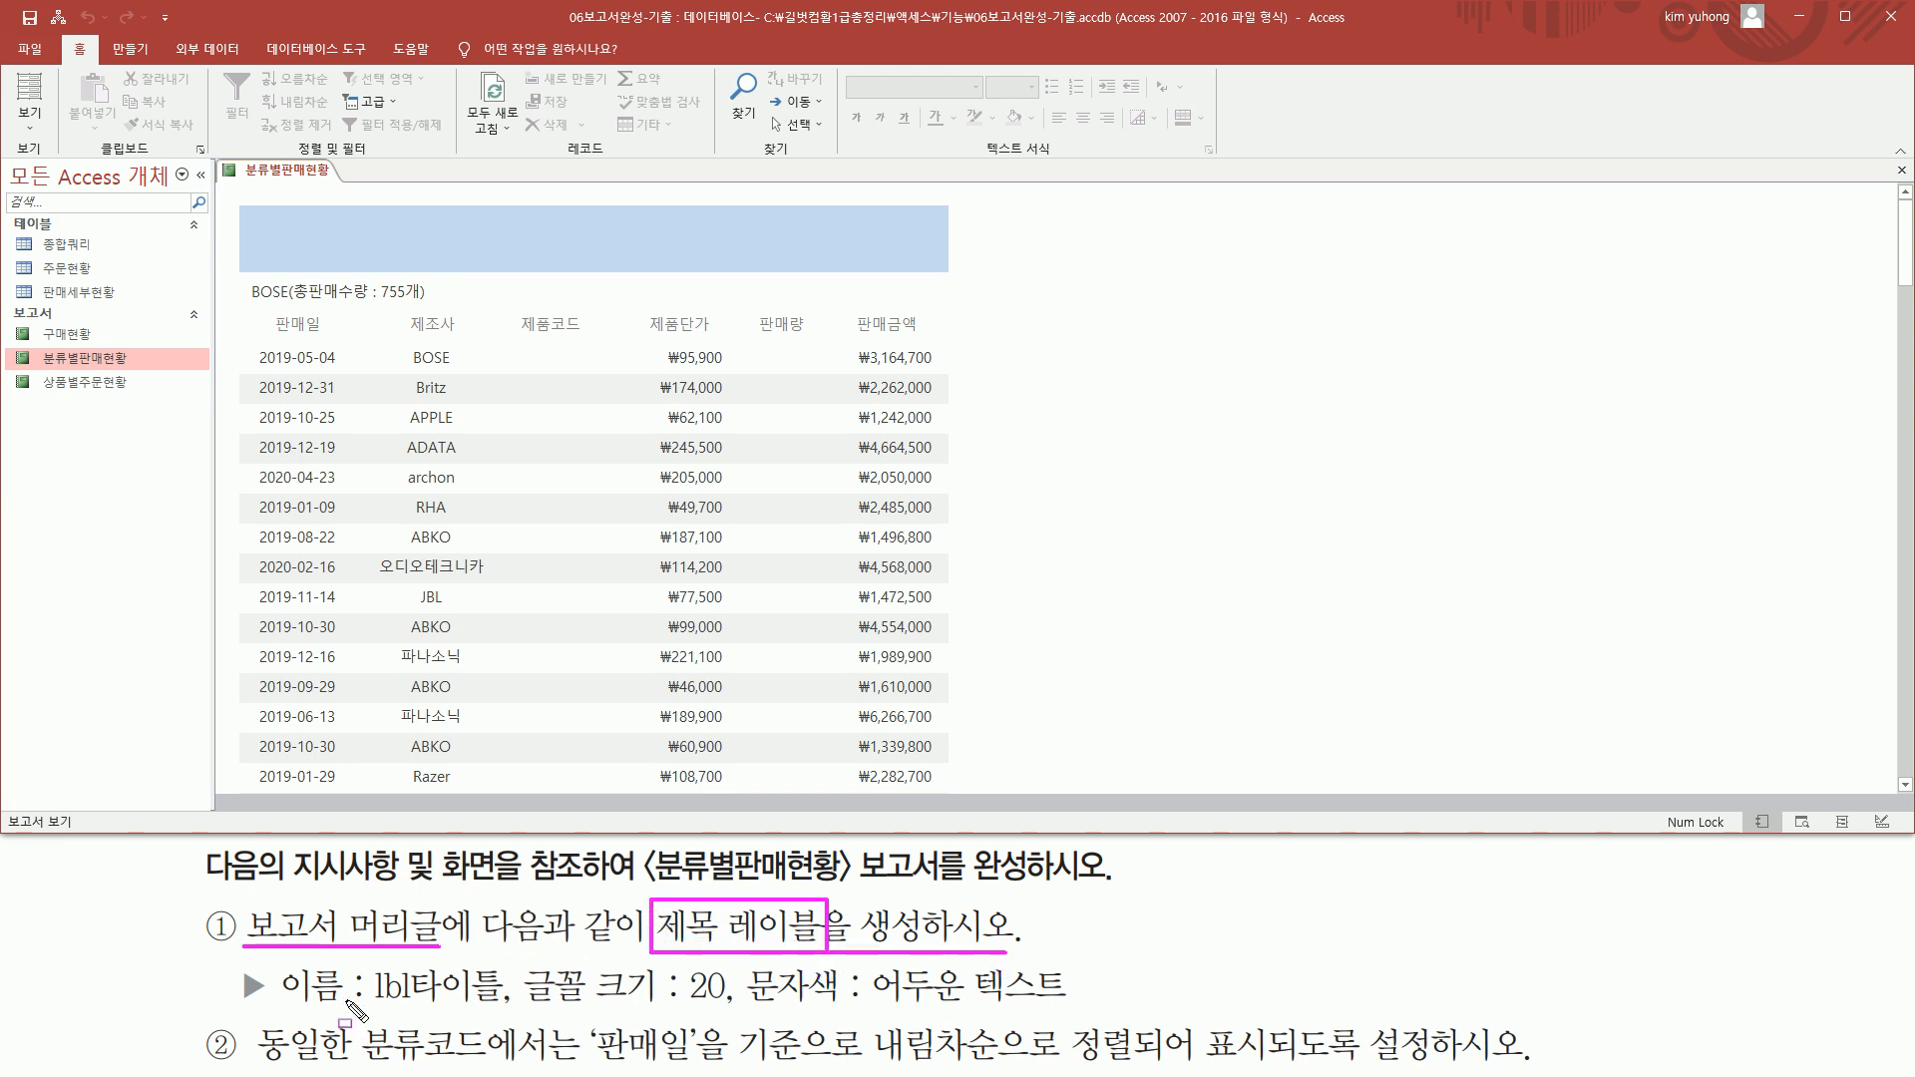
{"action": "left_click_drag", "start_coordinate": [374, 1025], "coordinate": [503, 1025]}
{"action": "left_click_drag", "start_coordinate": [687, 1007], "coordinate": [725, 1008]}
{"action": "left_click_drag", "start_coordinate": [877, 1005], "coordinate": [1083, 1007]}
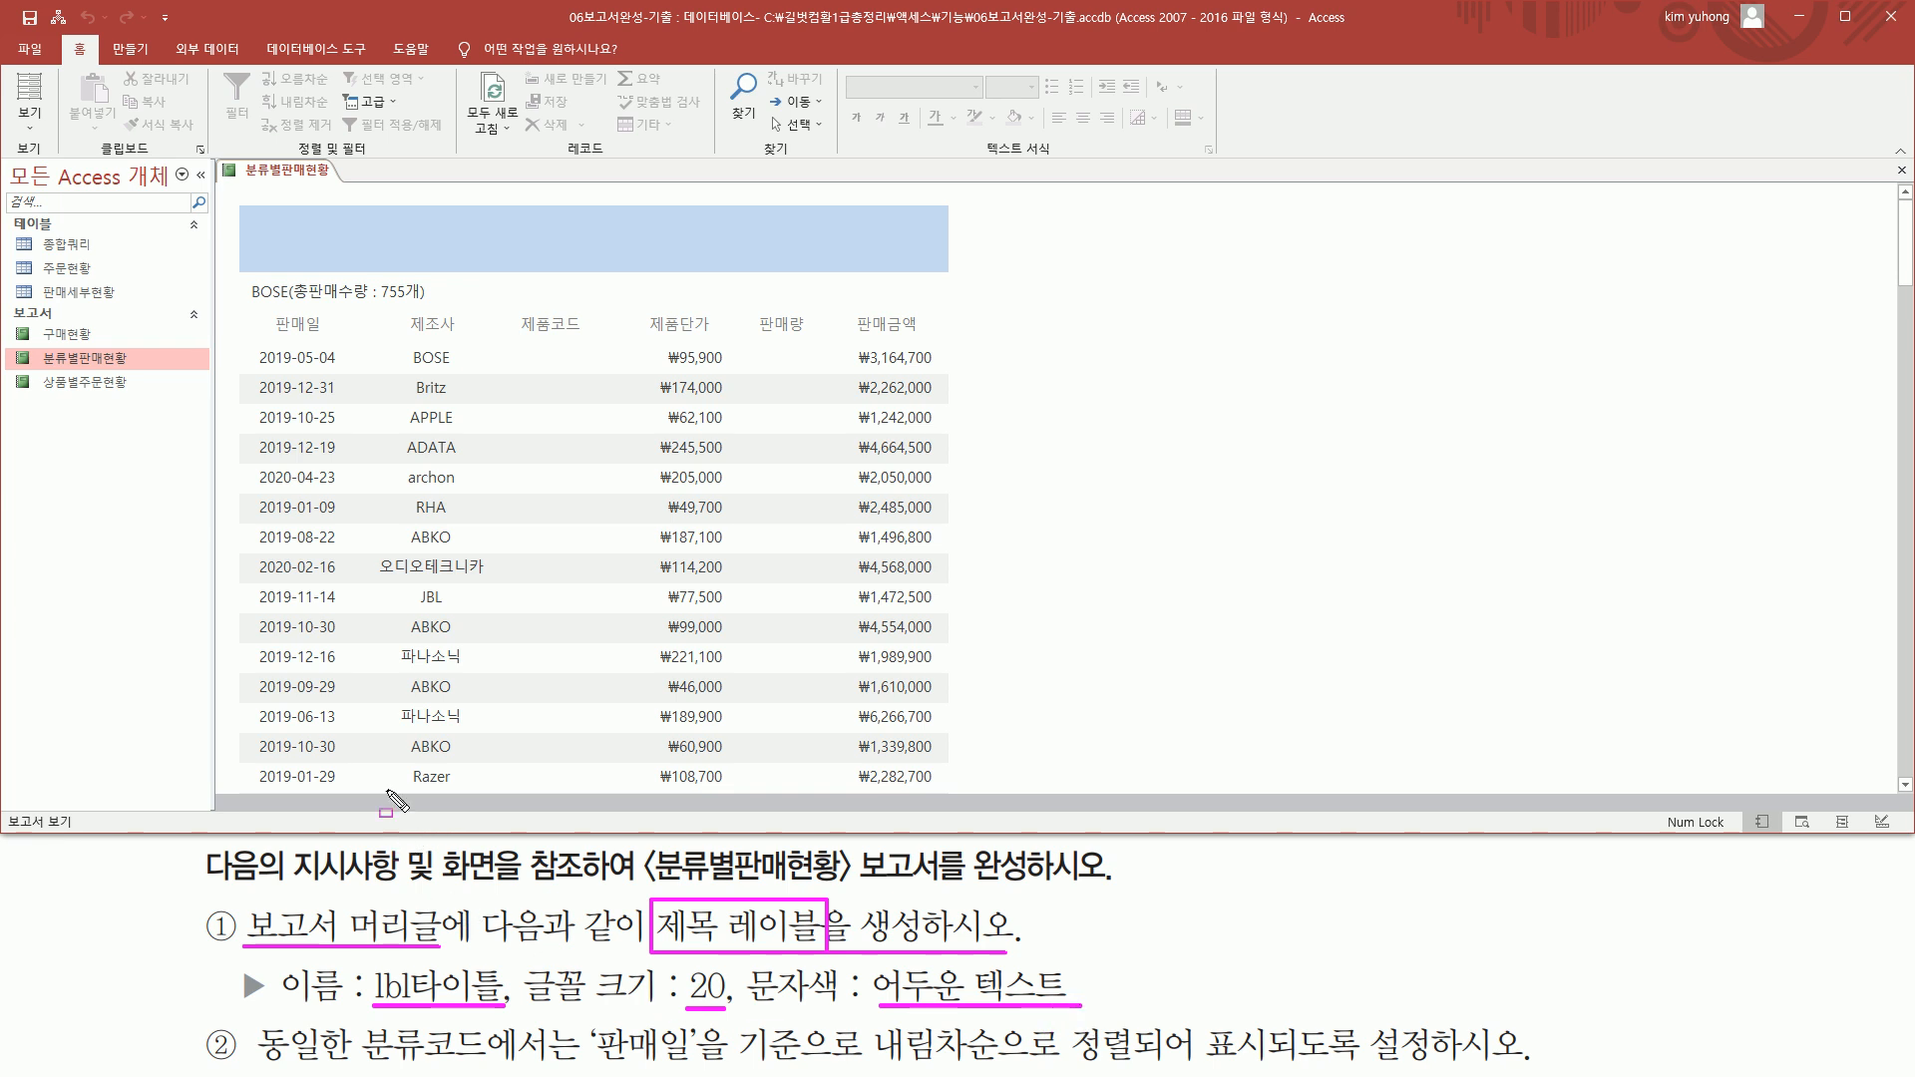
{"action": "left_click_drag", "start_coordinate": [244, 205], "coordinate": [937, 268]}
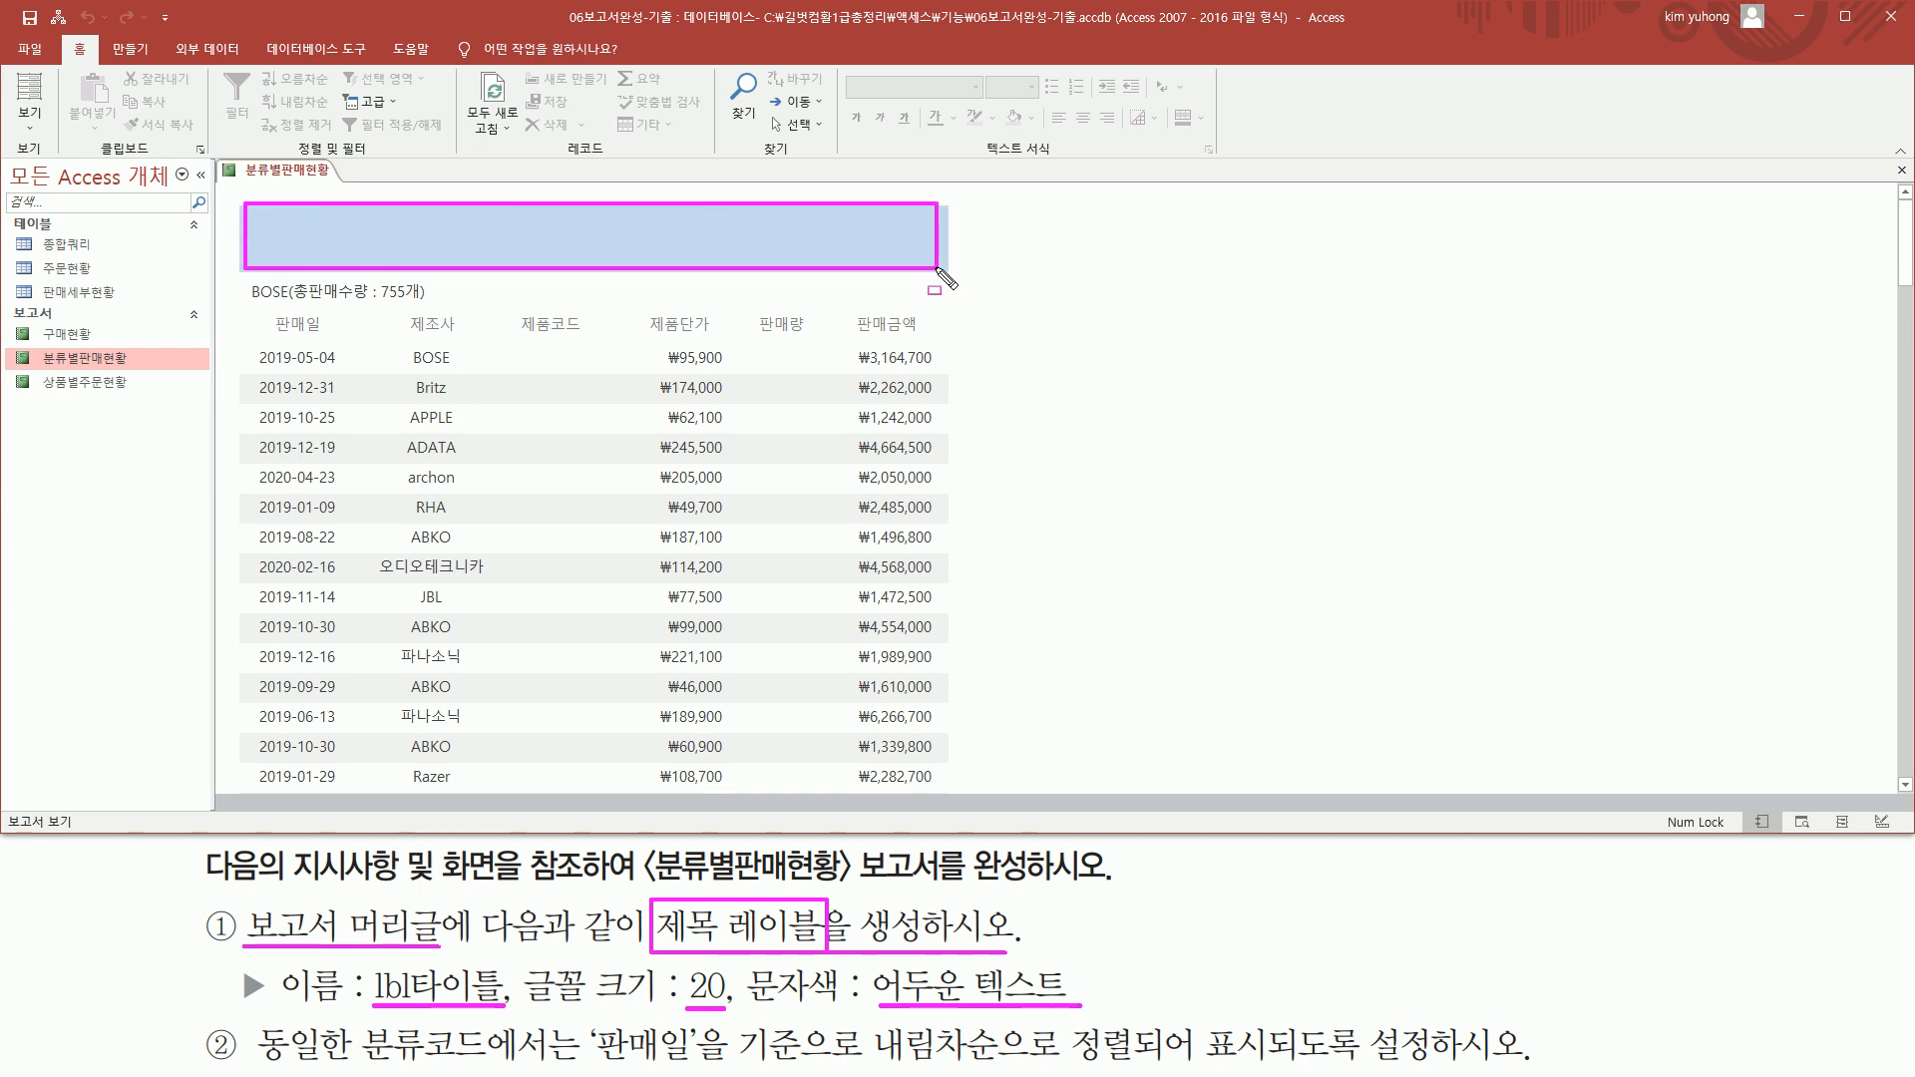
{"action": "key", "text": "Escape"}
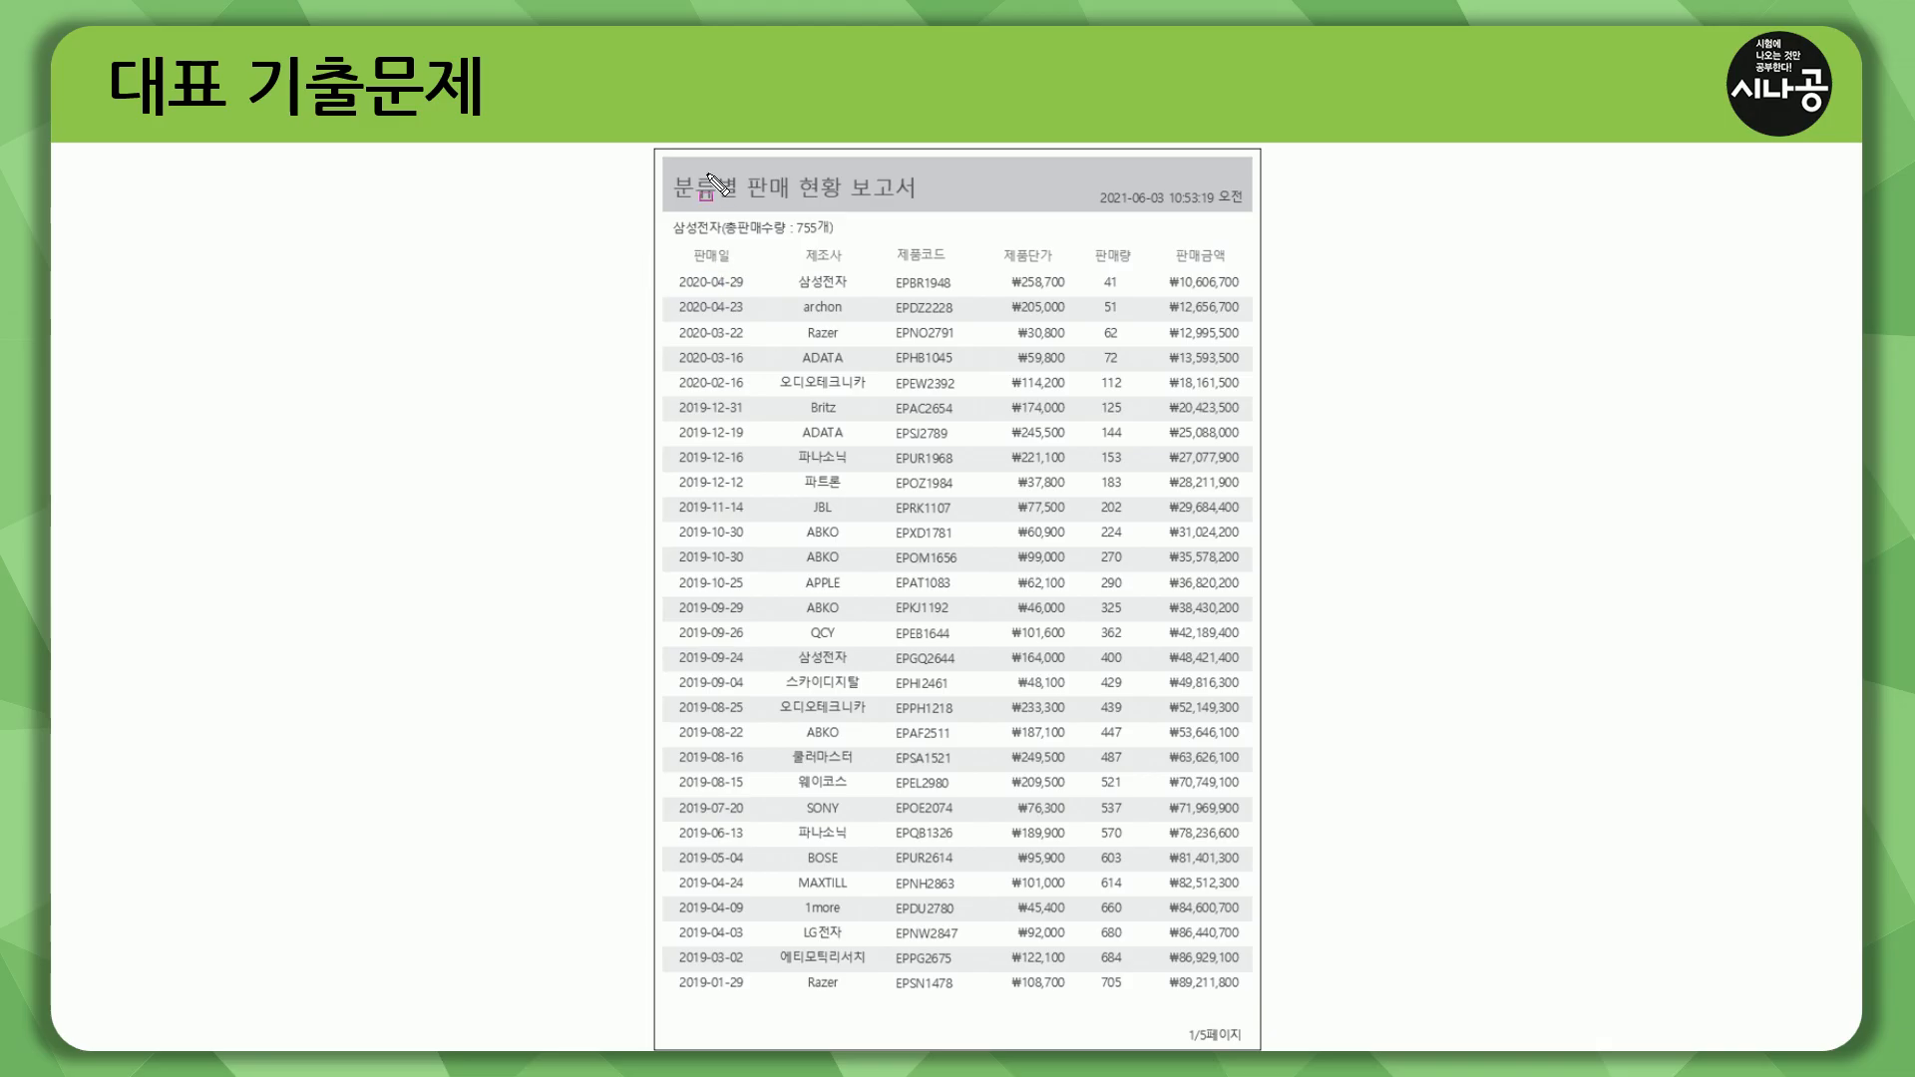
{"action": "mouse_move", "coordinate": [674, 168]}
{"action": "left_mouse_down"}
{"action": "mouse_move", "coordinate": [703, 205]}
{"action": "mouse_move", "coordinate": [926, 204]}
{"action": "left_mouse_up"}
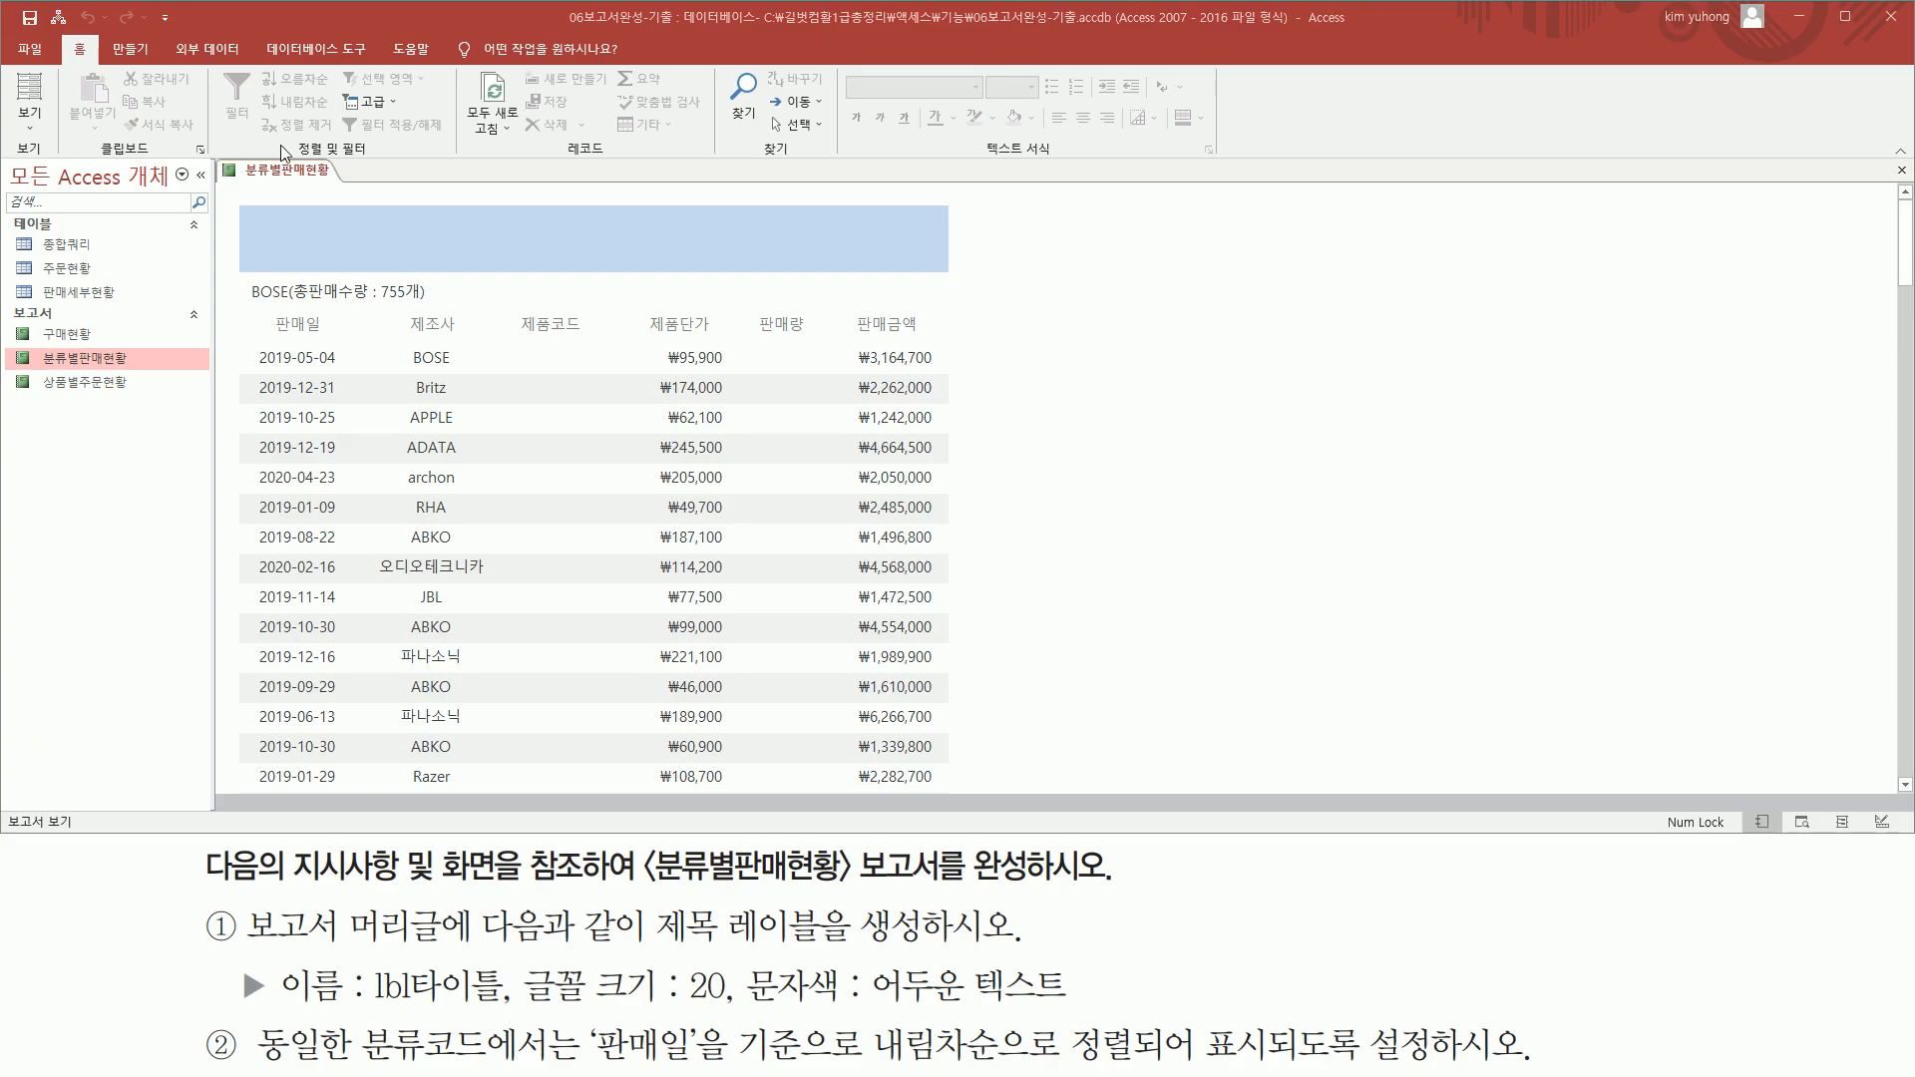
Switch the 분류별판매현황 report to Design View
{"action": "right_click", "coordinate": [281, 180]}
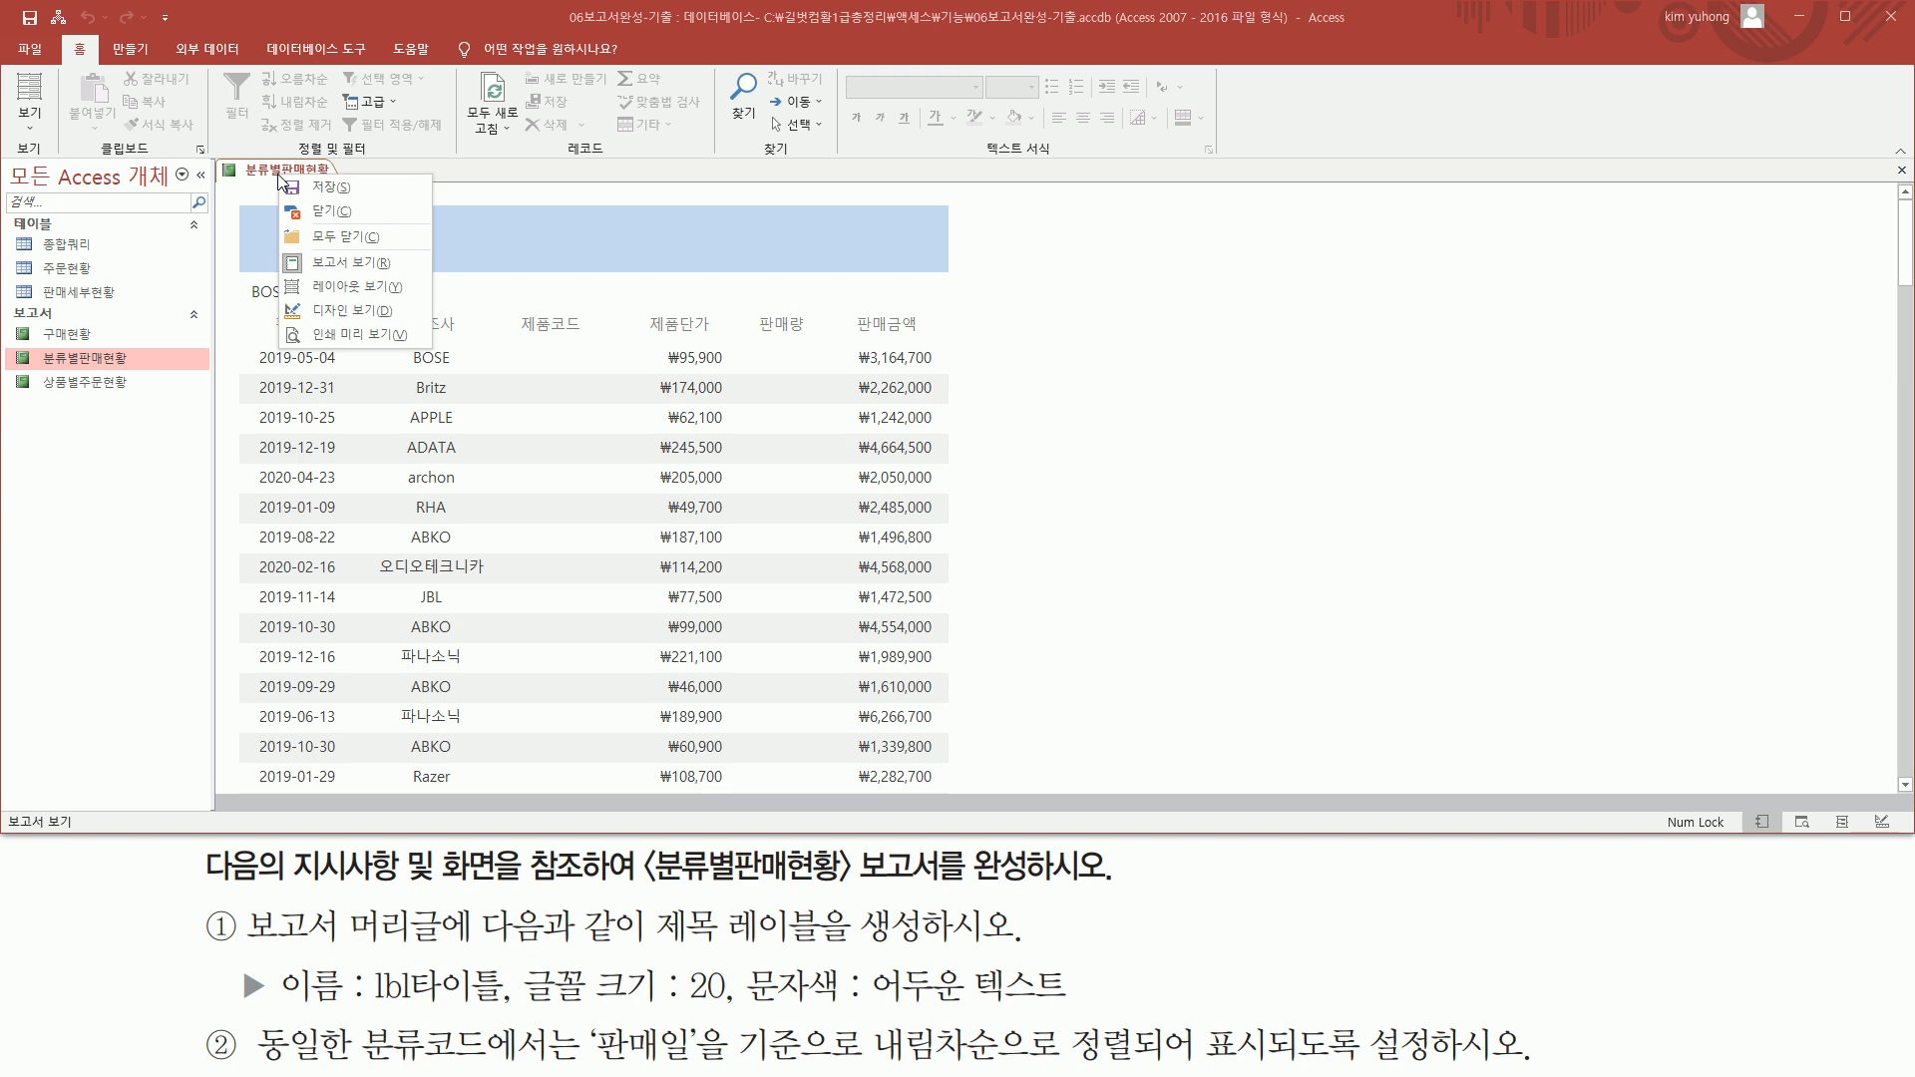
{"action": "left_click", "coordinate": [349, 312]}
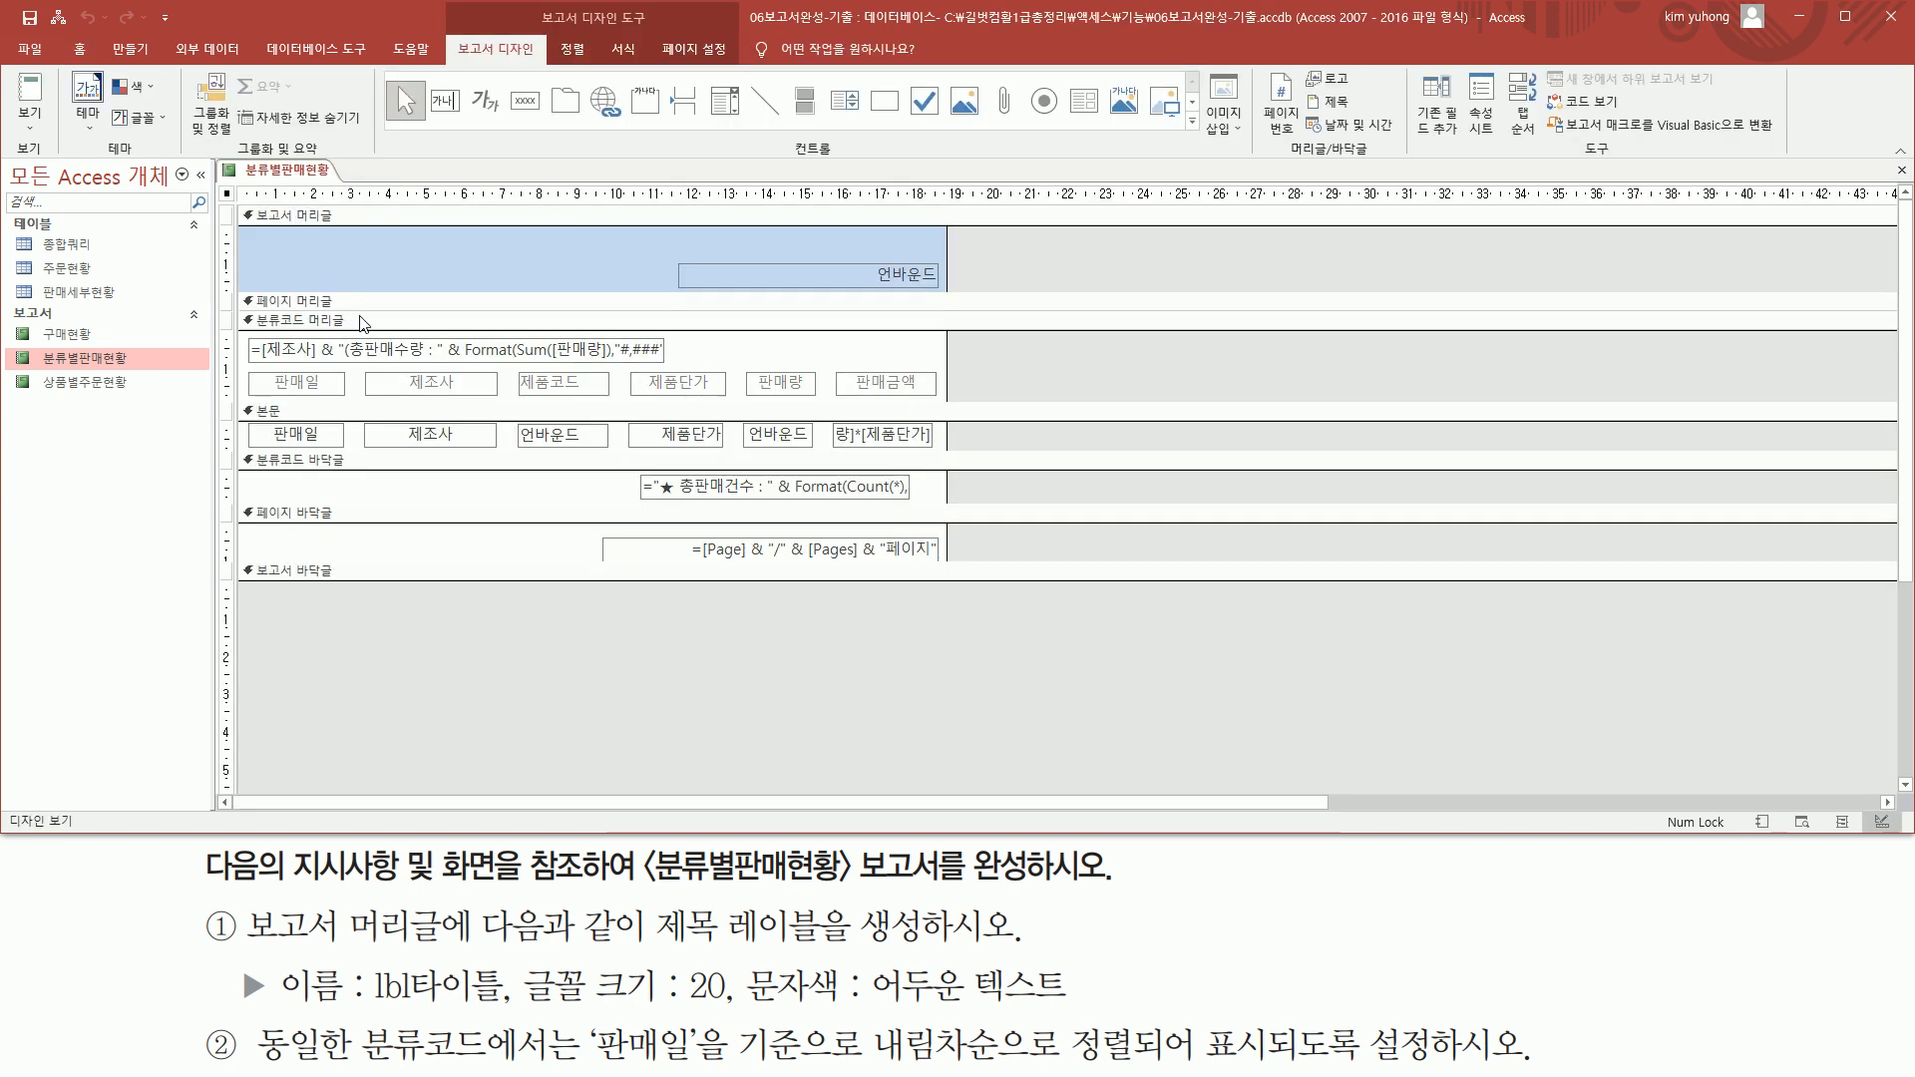
{"action": "left_click_drag", "start_coordinate": [249, 233], "coordinate": [515, 285]}
{"action": "key", "text": "Escape"}
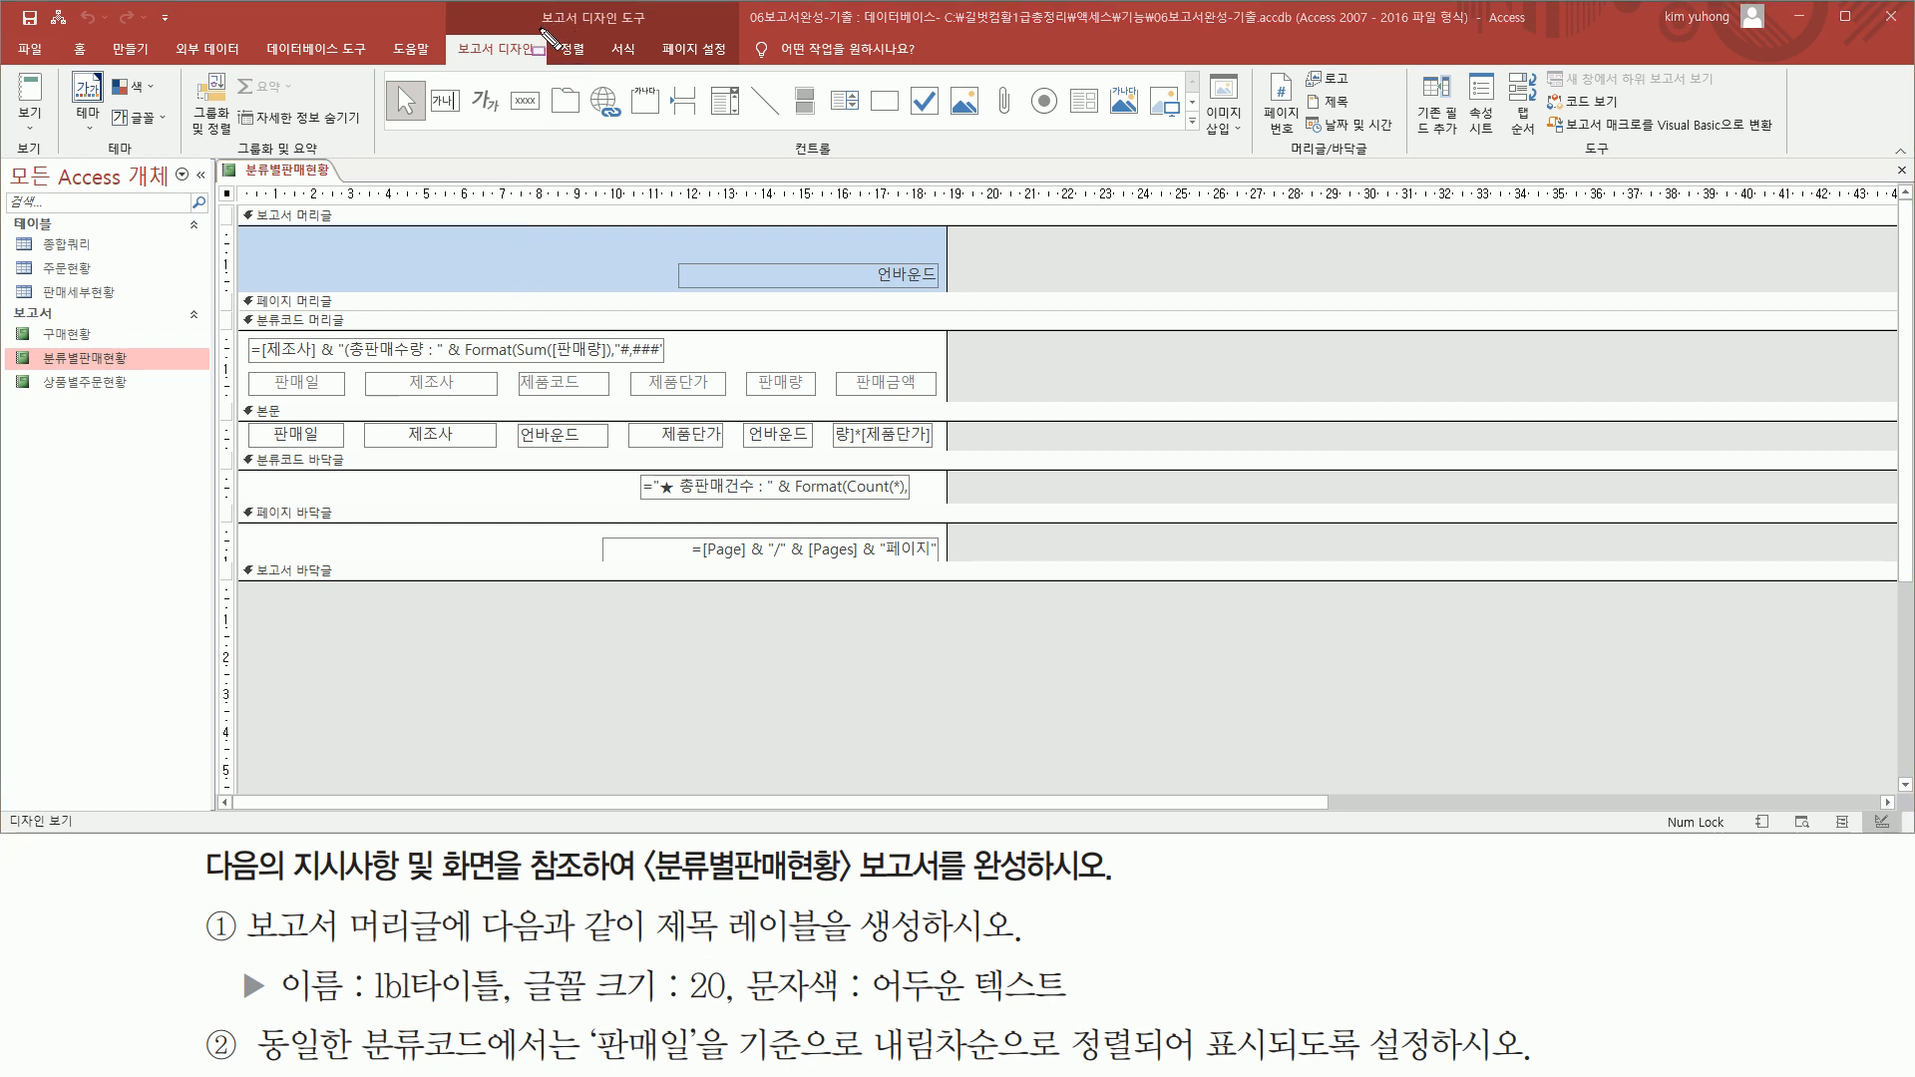
{"action": "left_click_drag", "start_coordinate": [539, 28], "coordinate": [648, 29]}
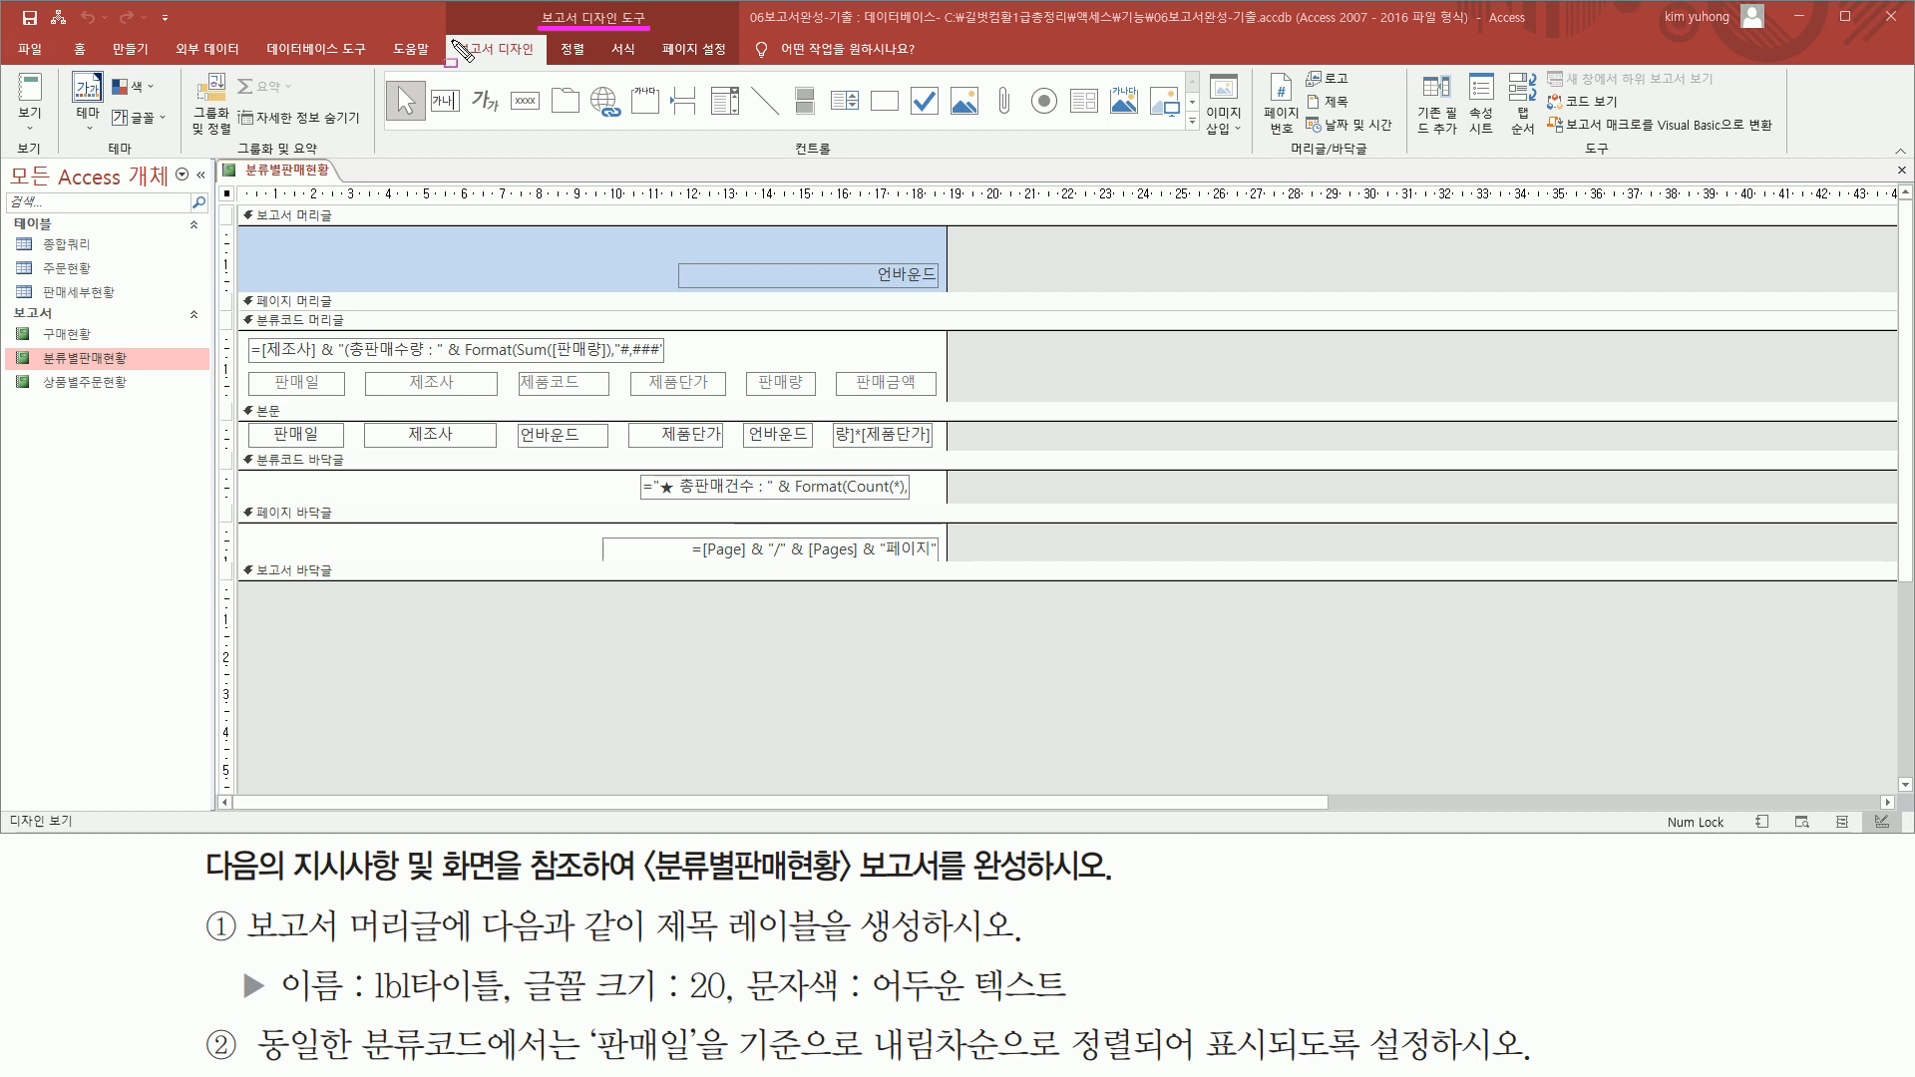
{"action": "left_click_drag", "start_coordinate": [449, 31], "coordinate": [541, 63]}
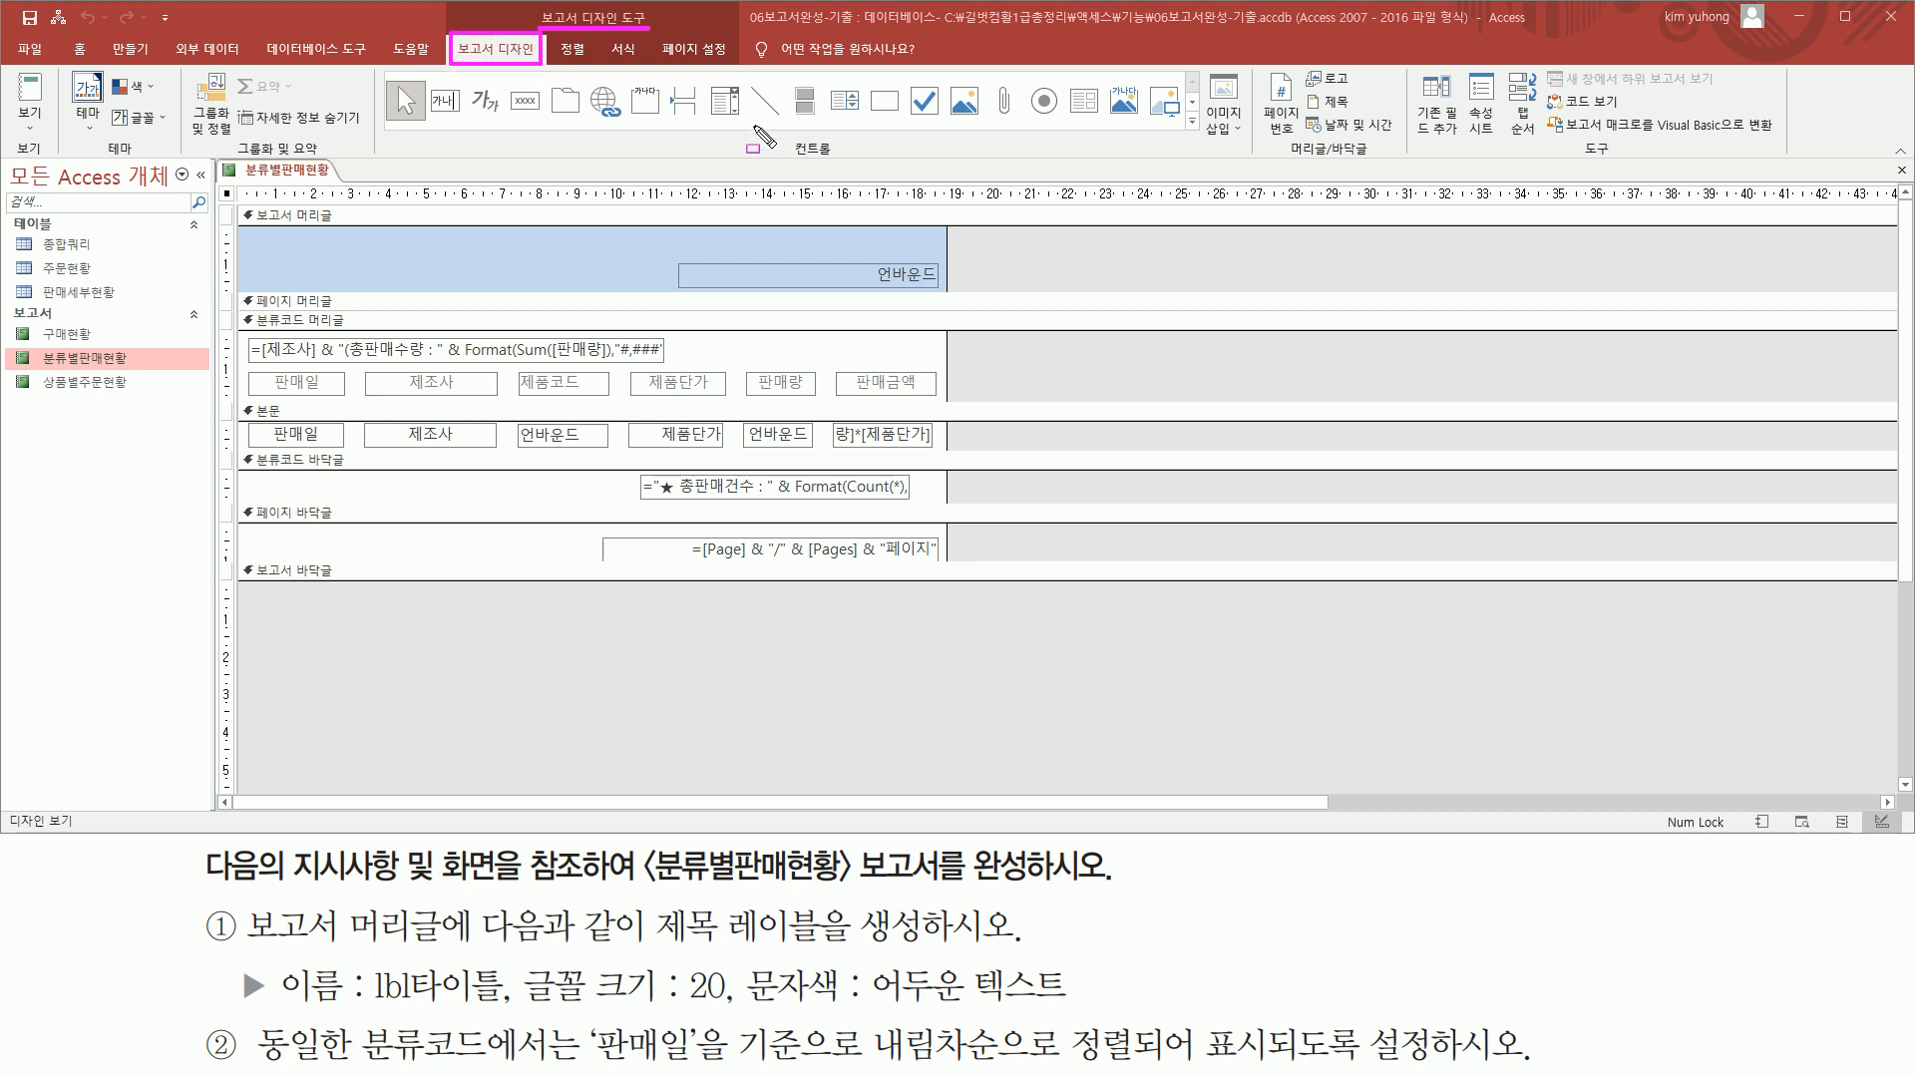
{"action": "left_click_drag", "start_coordinate": [780, 135], "coordinate": [846, 164]}
{"action": "left_click_drag", "start_coordinate": [466, 72], "coordinate": [505, 120]}
{"action": "key", "text": "Escape"}
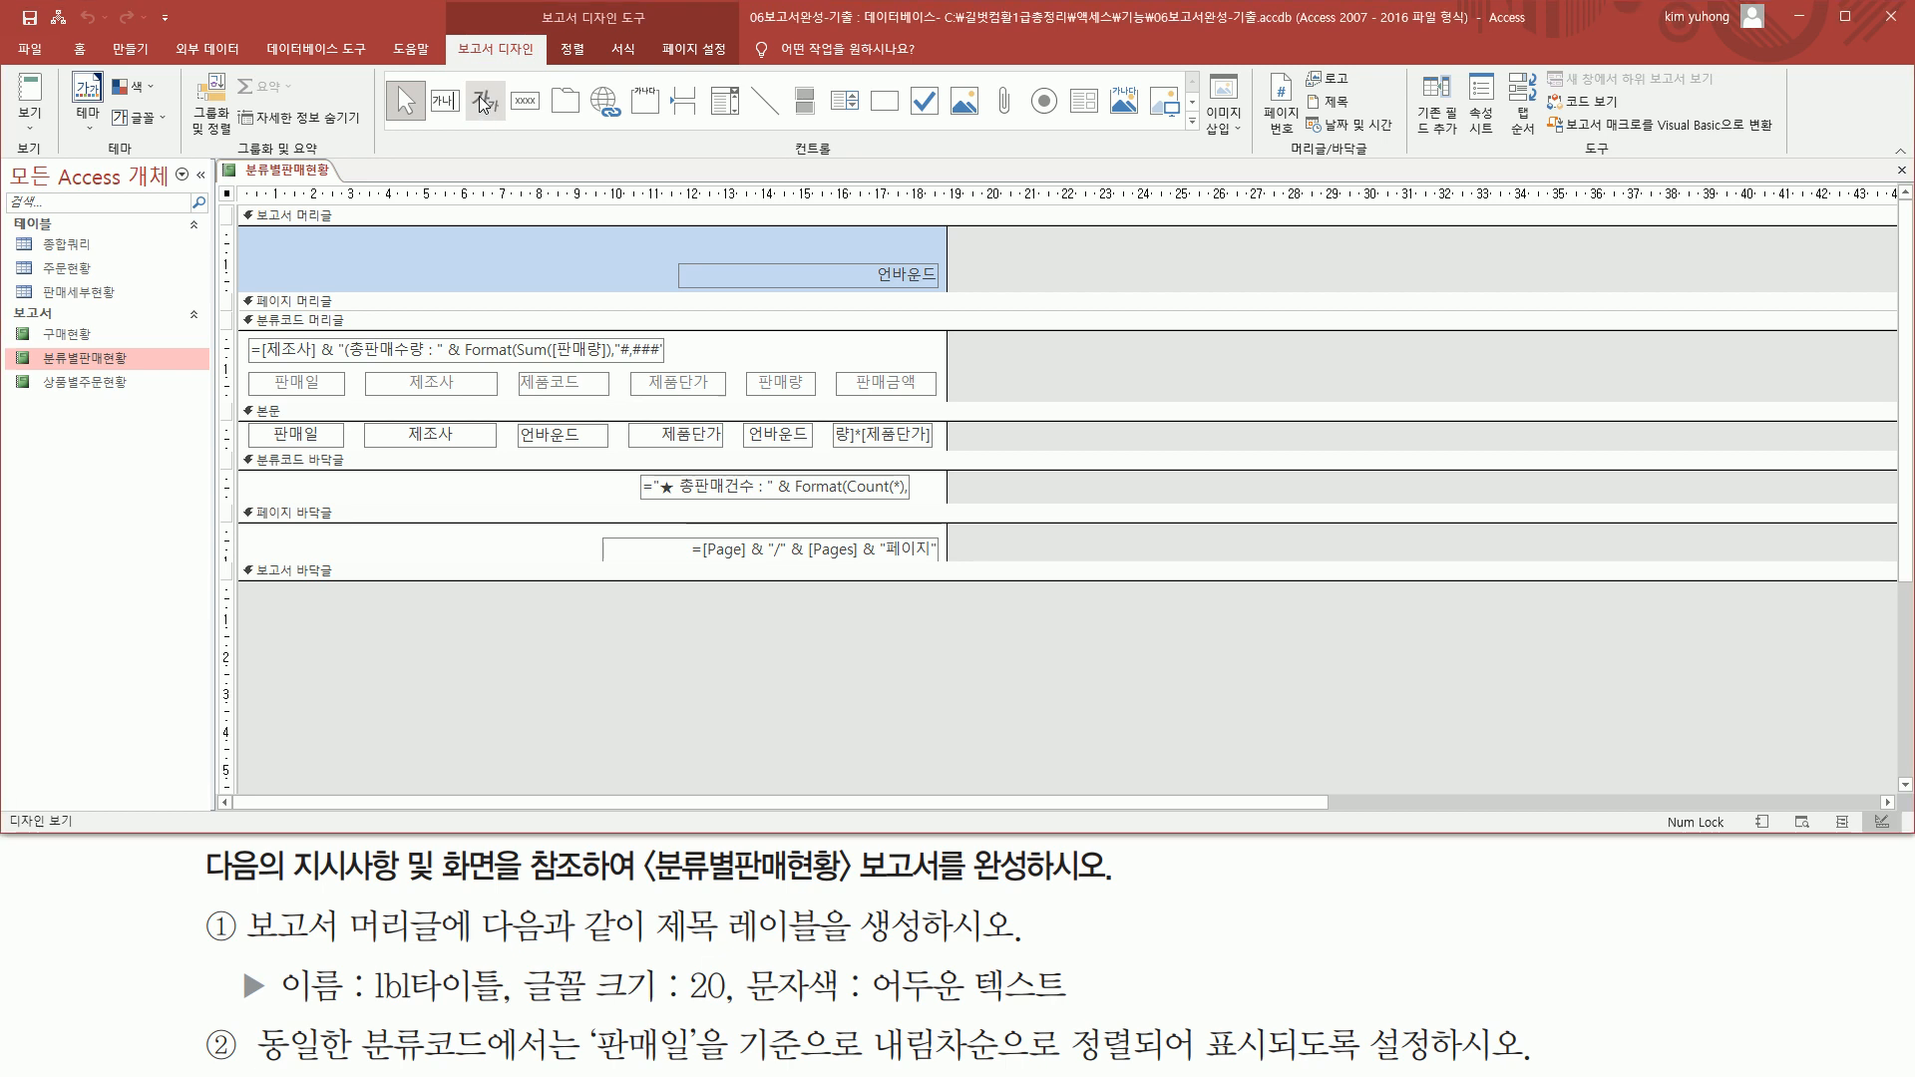
Add a label reading "분류별 판매 현황 보고서" in the empty area of the report header, beside the unbound text box
{"action": "left_click", "coordinate": [488, 99]}
{"action": "left_click_drag", "start_coordinate": [249, 240], "coordinate": [460, 278]}
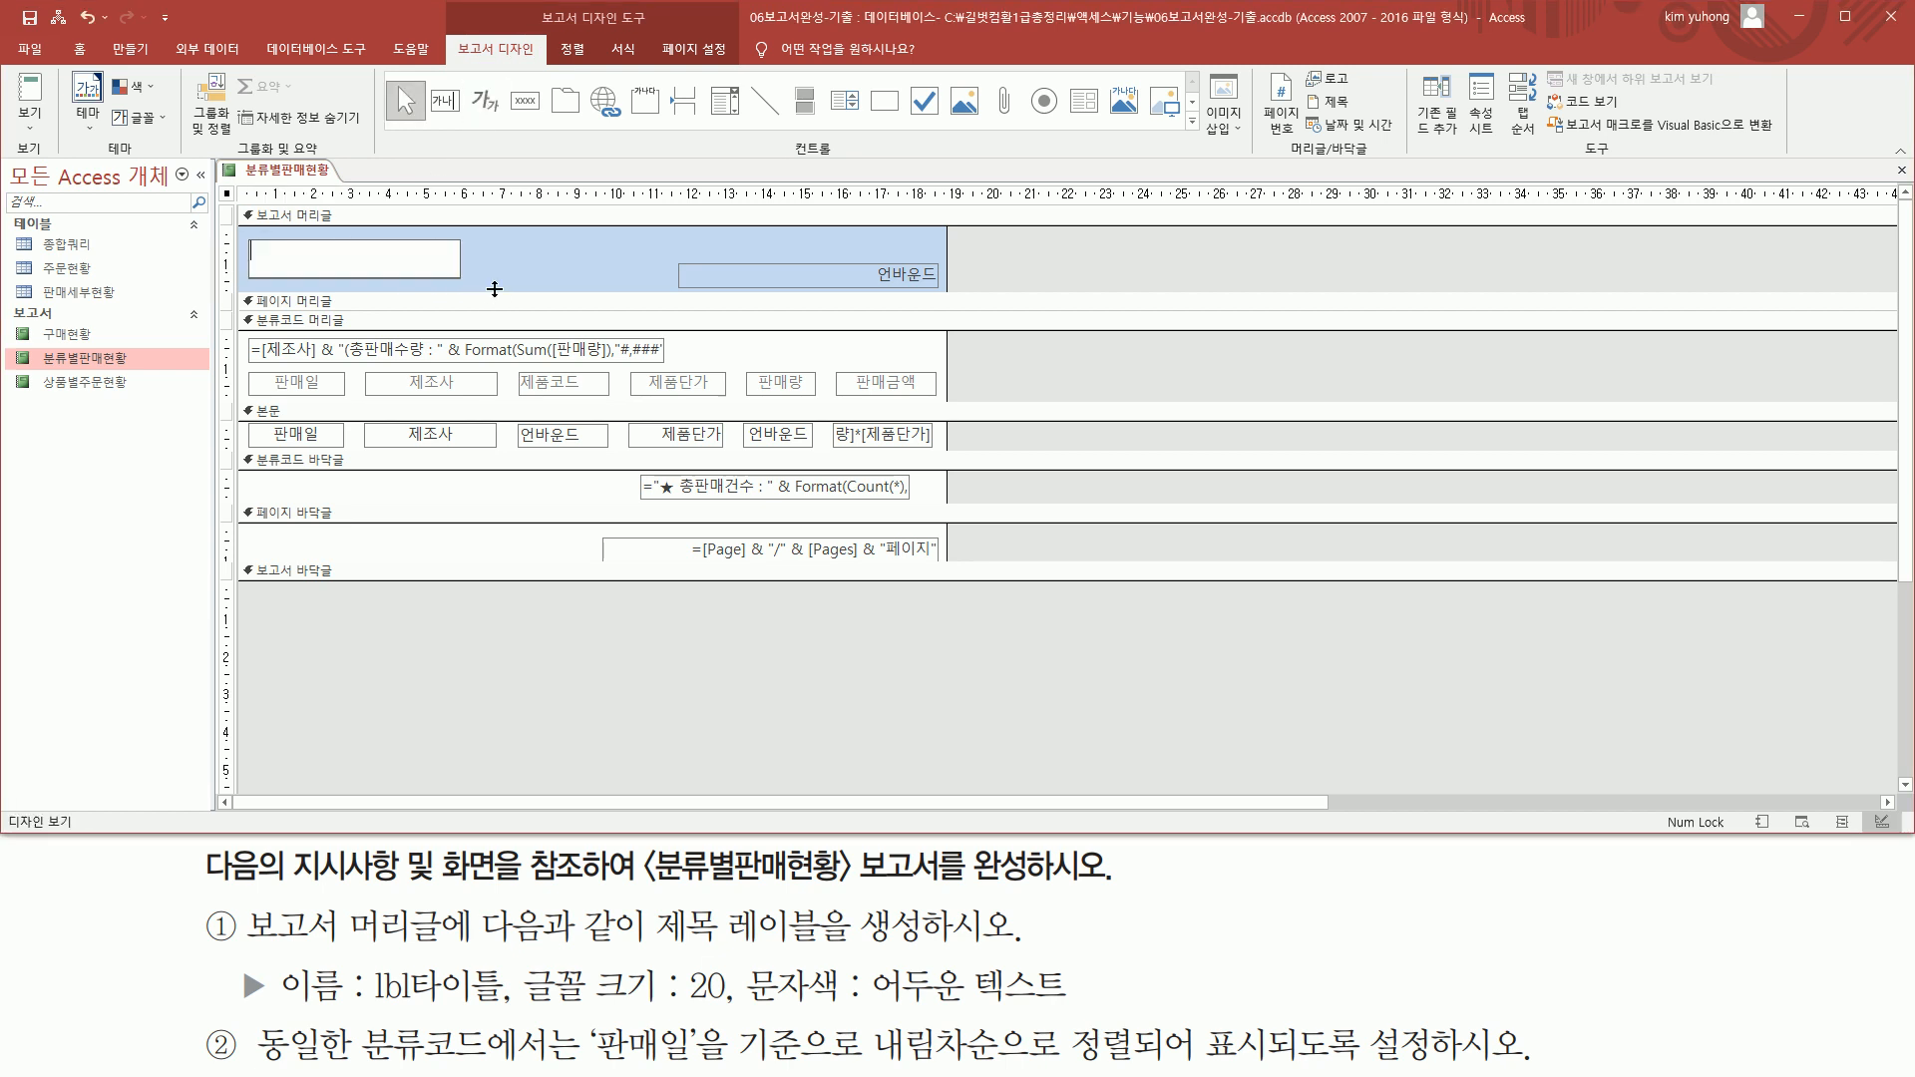
{"action": "type", "text": "분류별 판매 현황 보고서"}
{"action": "left_click", "coordinate": [510, 249]}
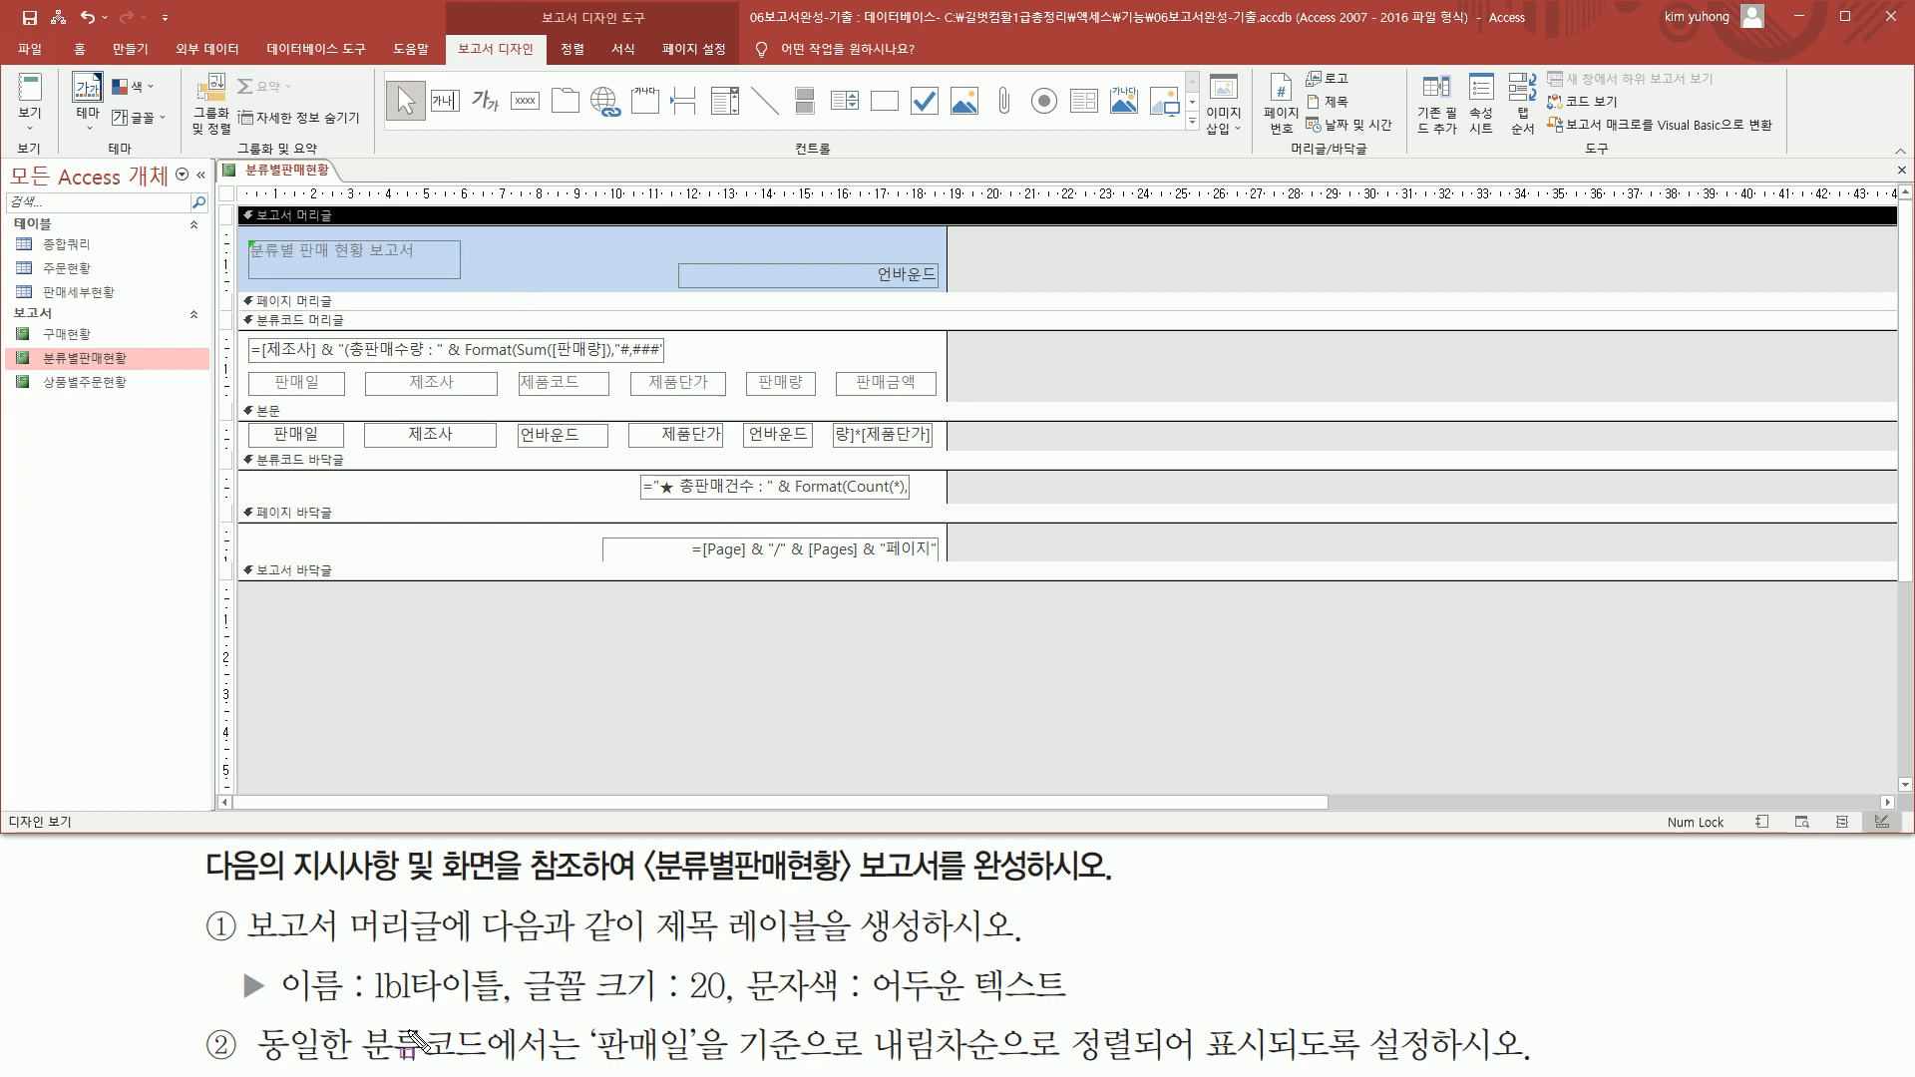
{"action": "left_click_drag", "start_coordinate": [272, 1013], "coordinate": [1055, 1013]}
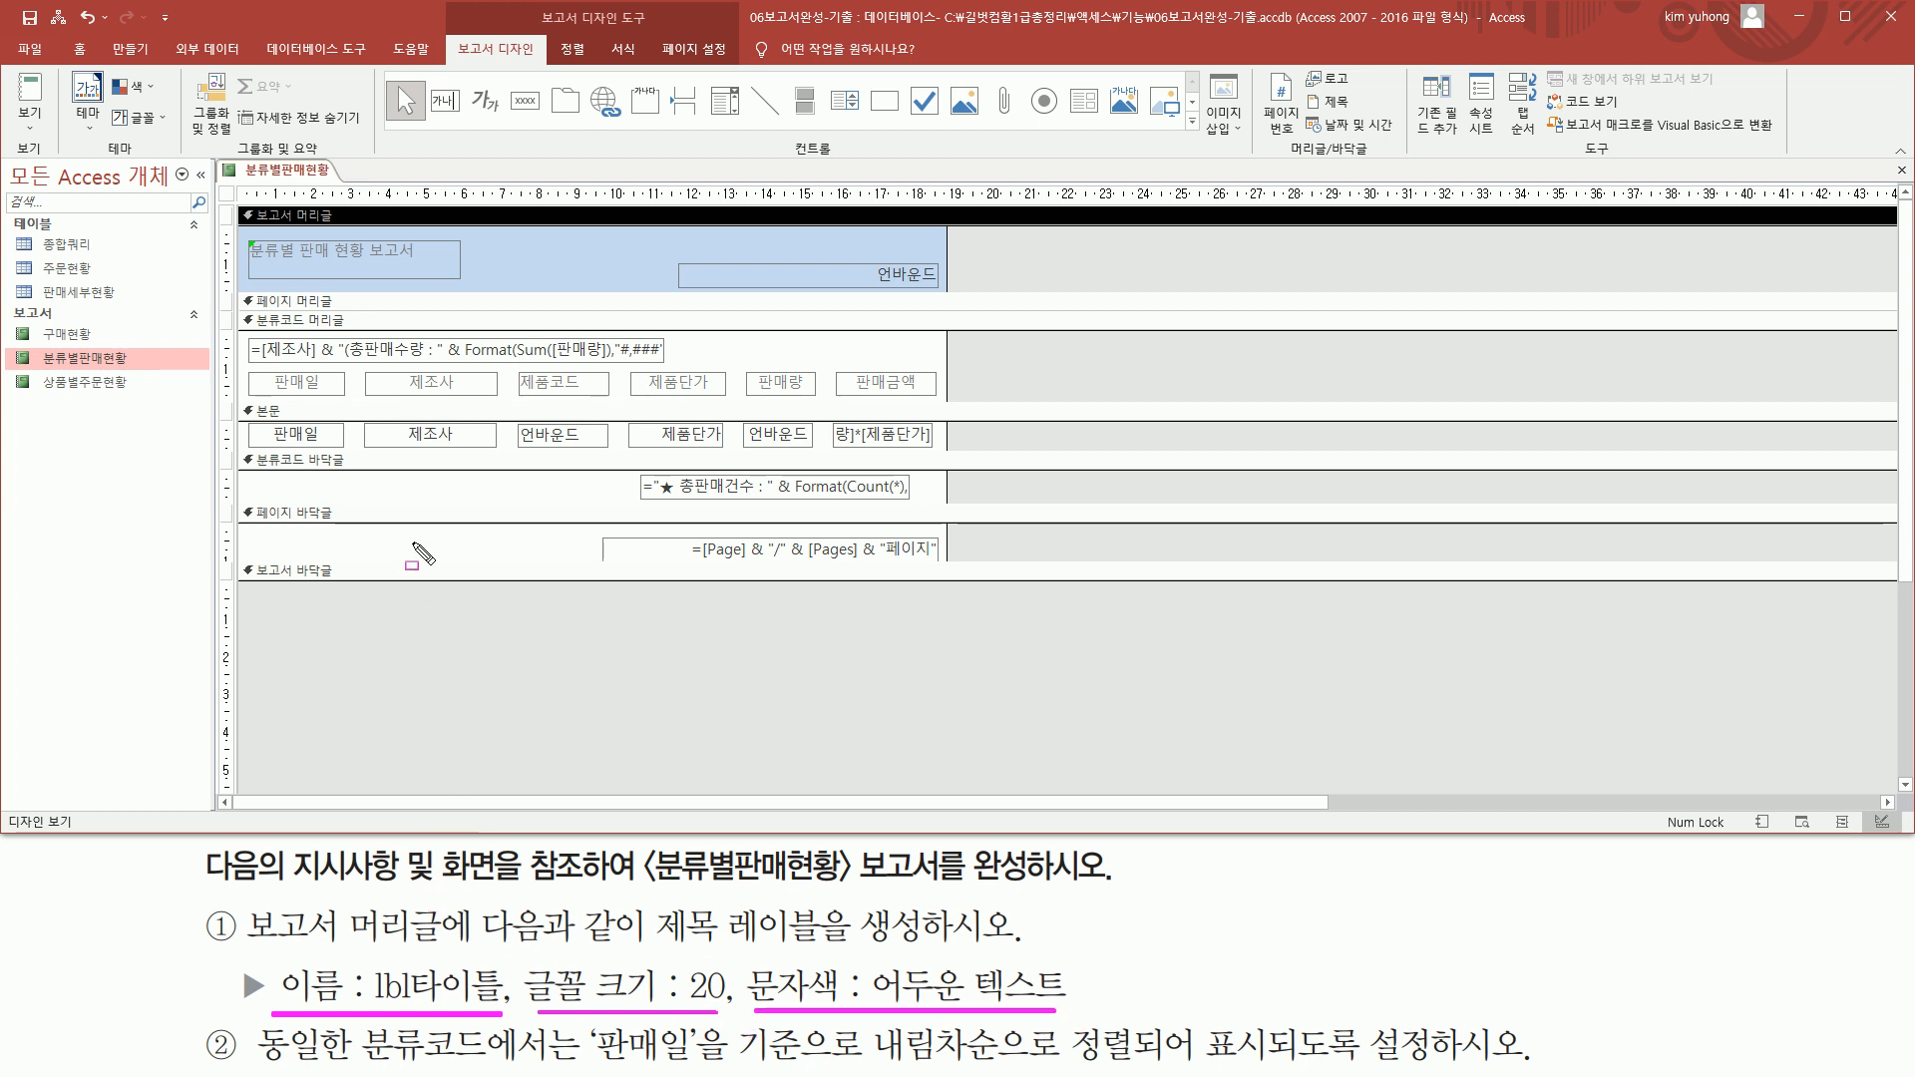
{"action": "left_click_drag", "start_coordinate": [247, 239], "coordinate": [467, 283]}
{"action": "key", "text": "Escape"}
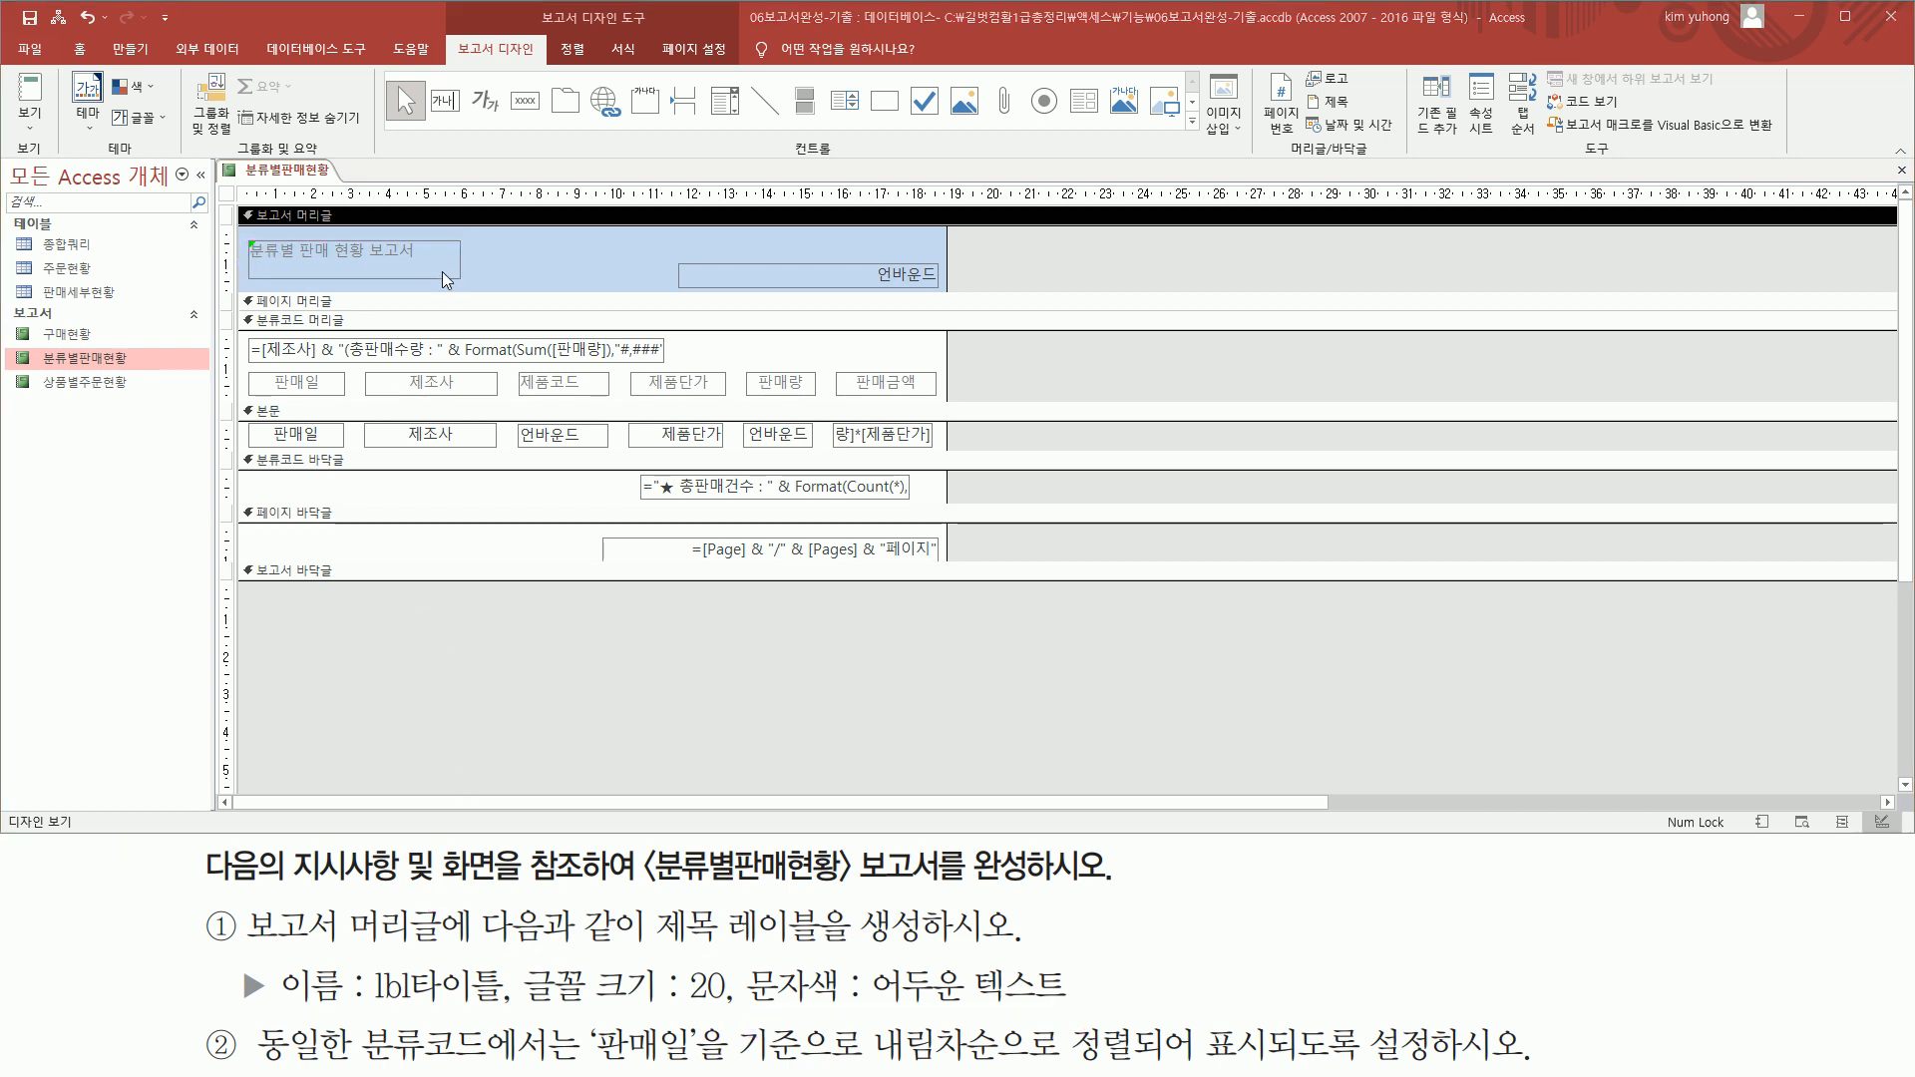
Open the properties of the new title label in the report header and name it lbl타이틀
{"action": "left_click", "coordinate": [441, 272]}
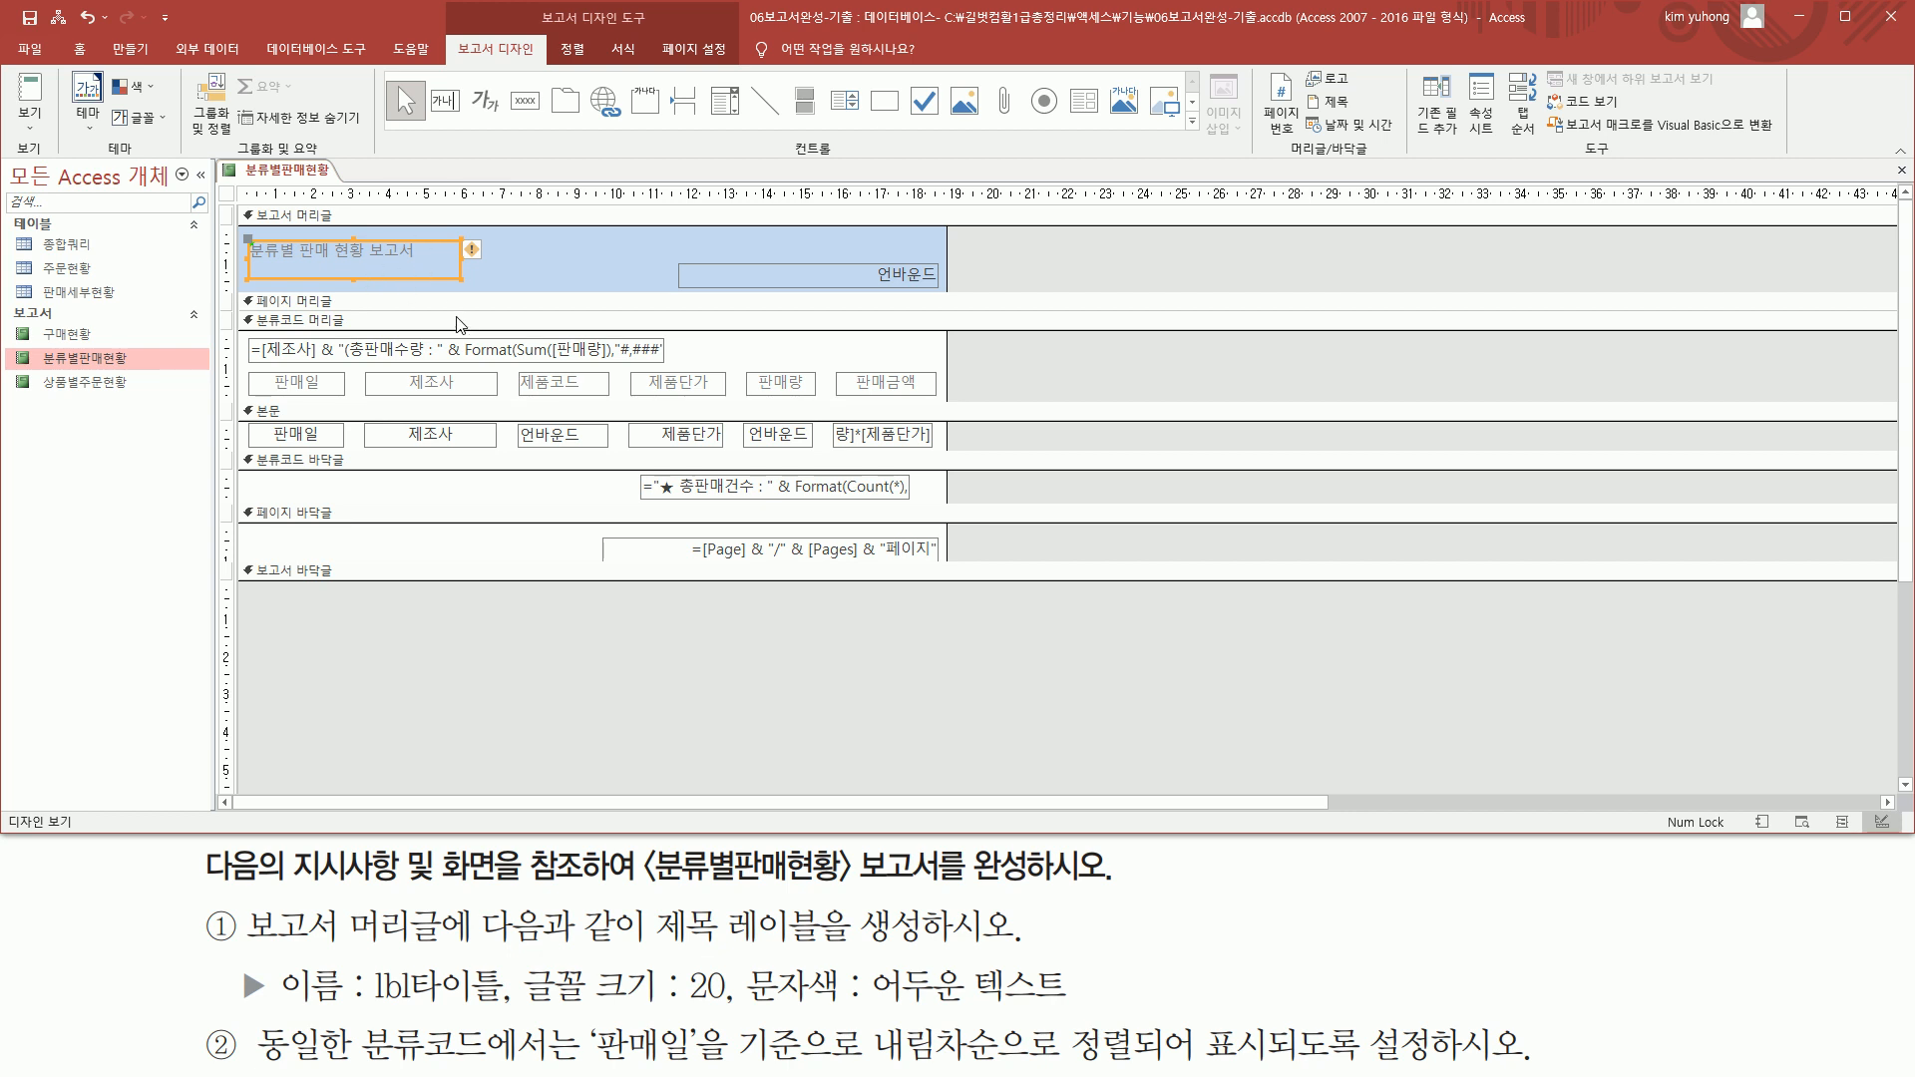
{"action": "double_click", "coordinate": [445, 245]}
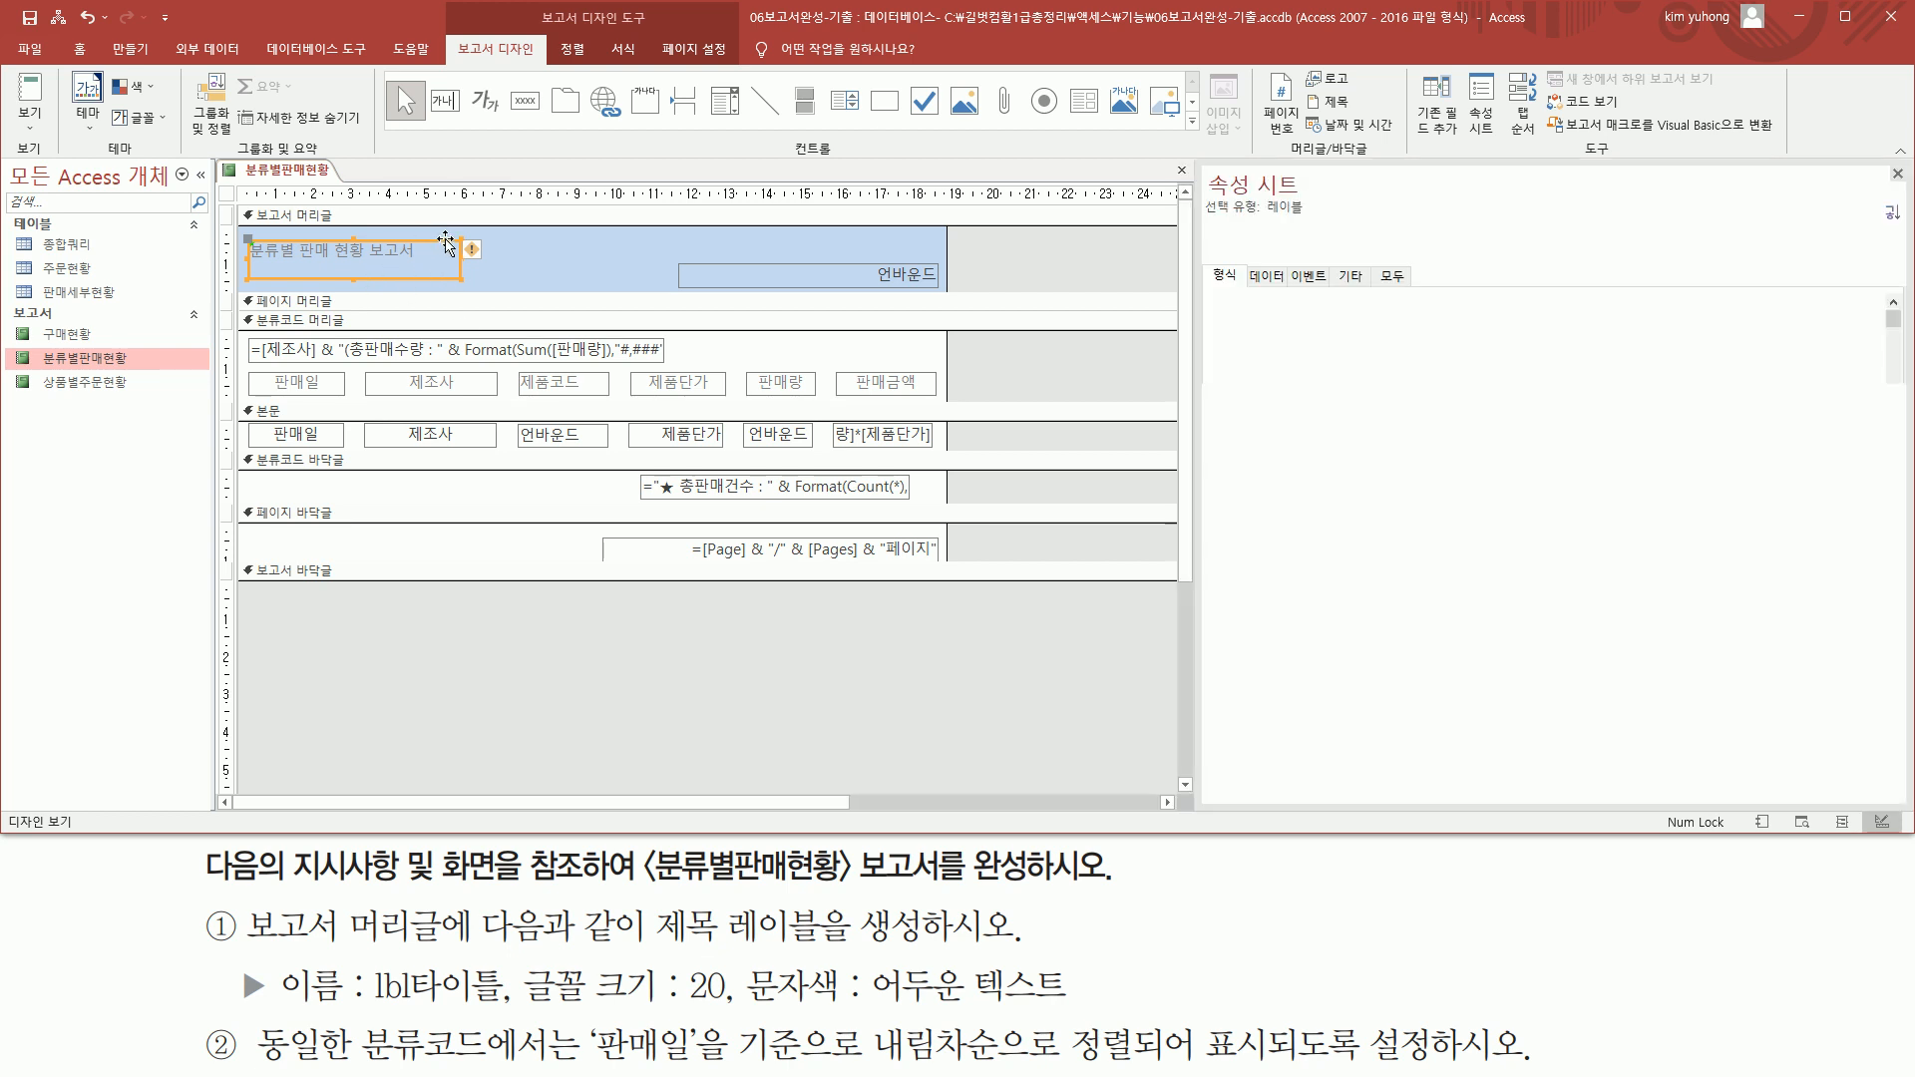
{"action": "mouse_move", "coordinate": [1206, 171]}
{"action": "left_mouse_down"}
{"action": "mouse_move", "coordinate": [1318, 199]}
{"action": "mouse_move", "coordinate": [1371, 289]}
{"action": "left_mouse_up"}
{"action": "key", "text": "Escape"}
{"action": "left_click", "coordinate": [1358, 287]}
{"action": "left_click", "coordinate": [1416, 302]}
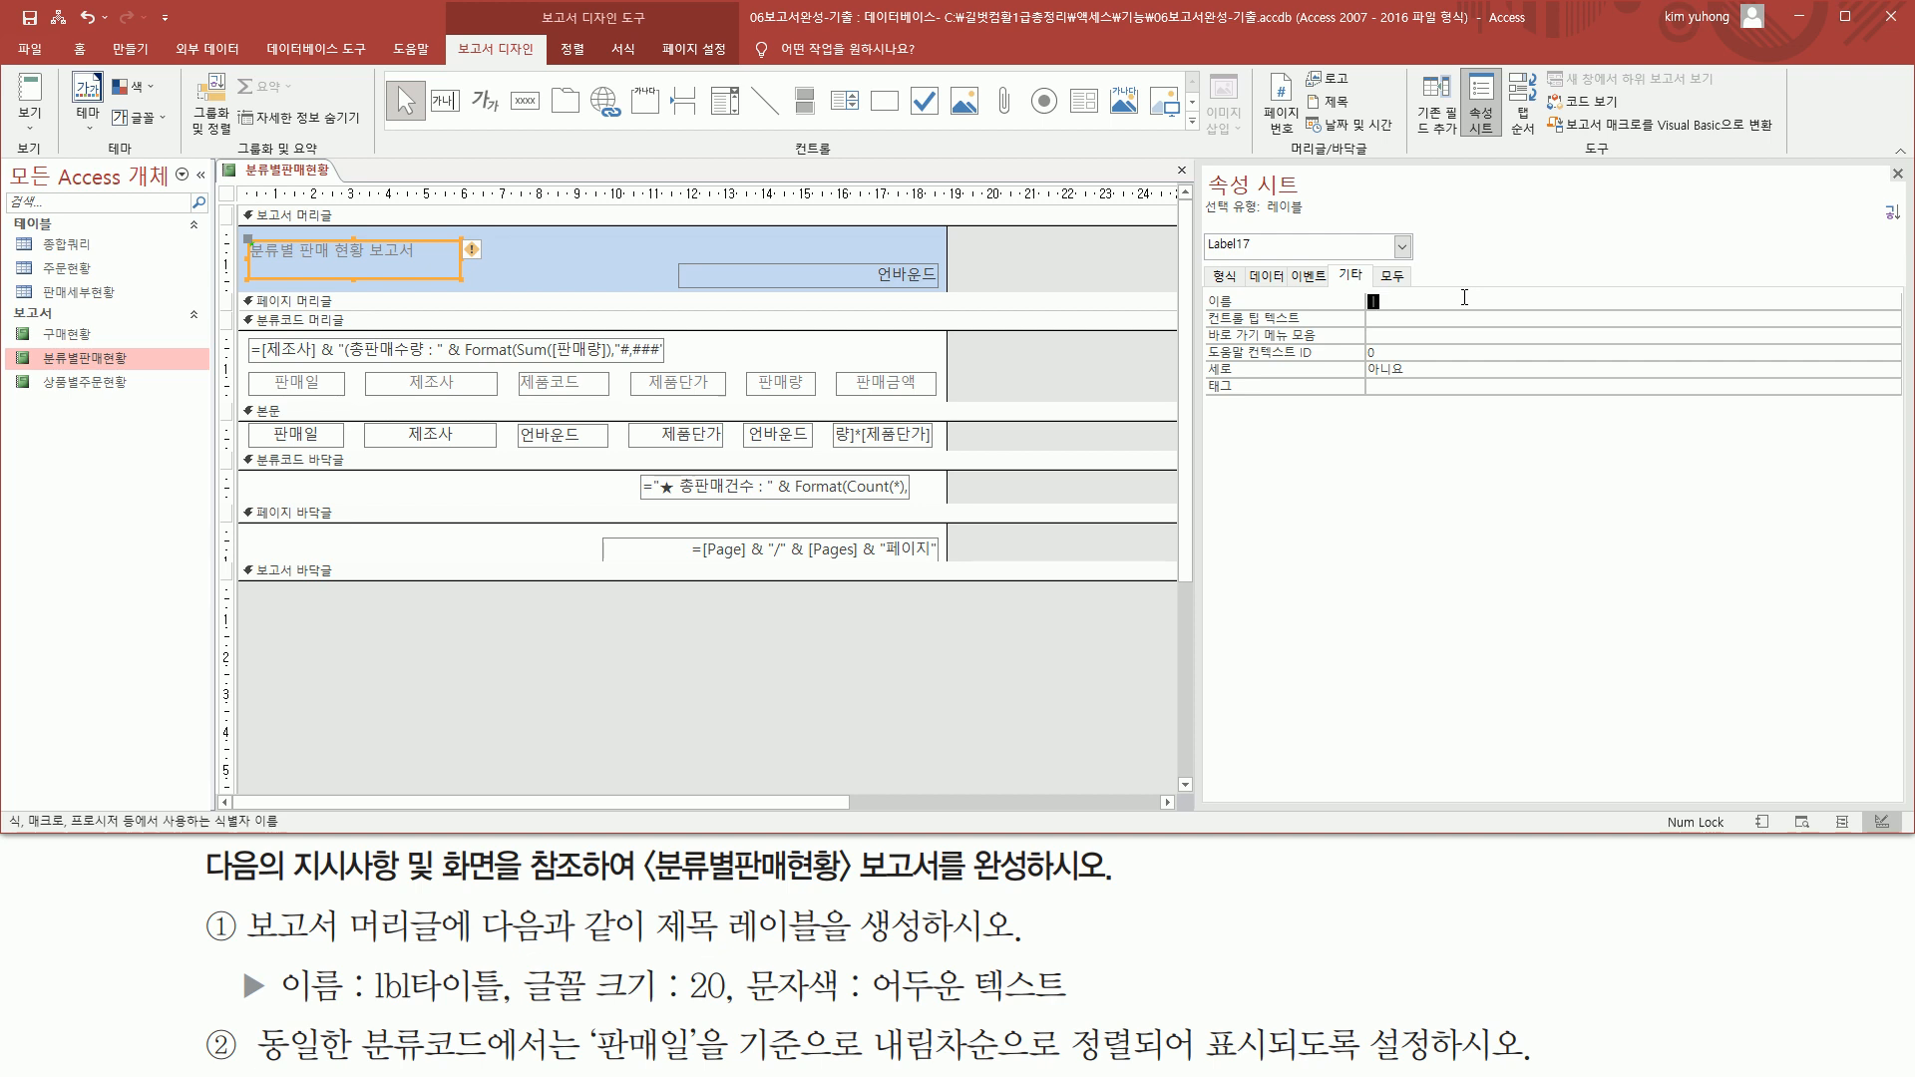
{"action": "type", "text": "lbl타이틀"}
Set the font size of the lbl타이틀 label to 20
{"action": "left_click", "coordinate": [1211, 280]}
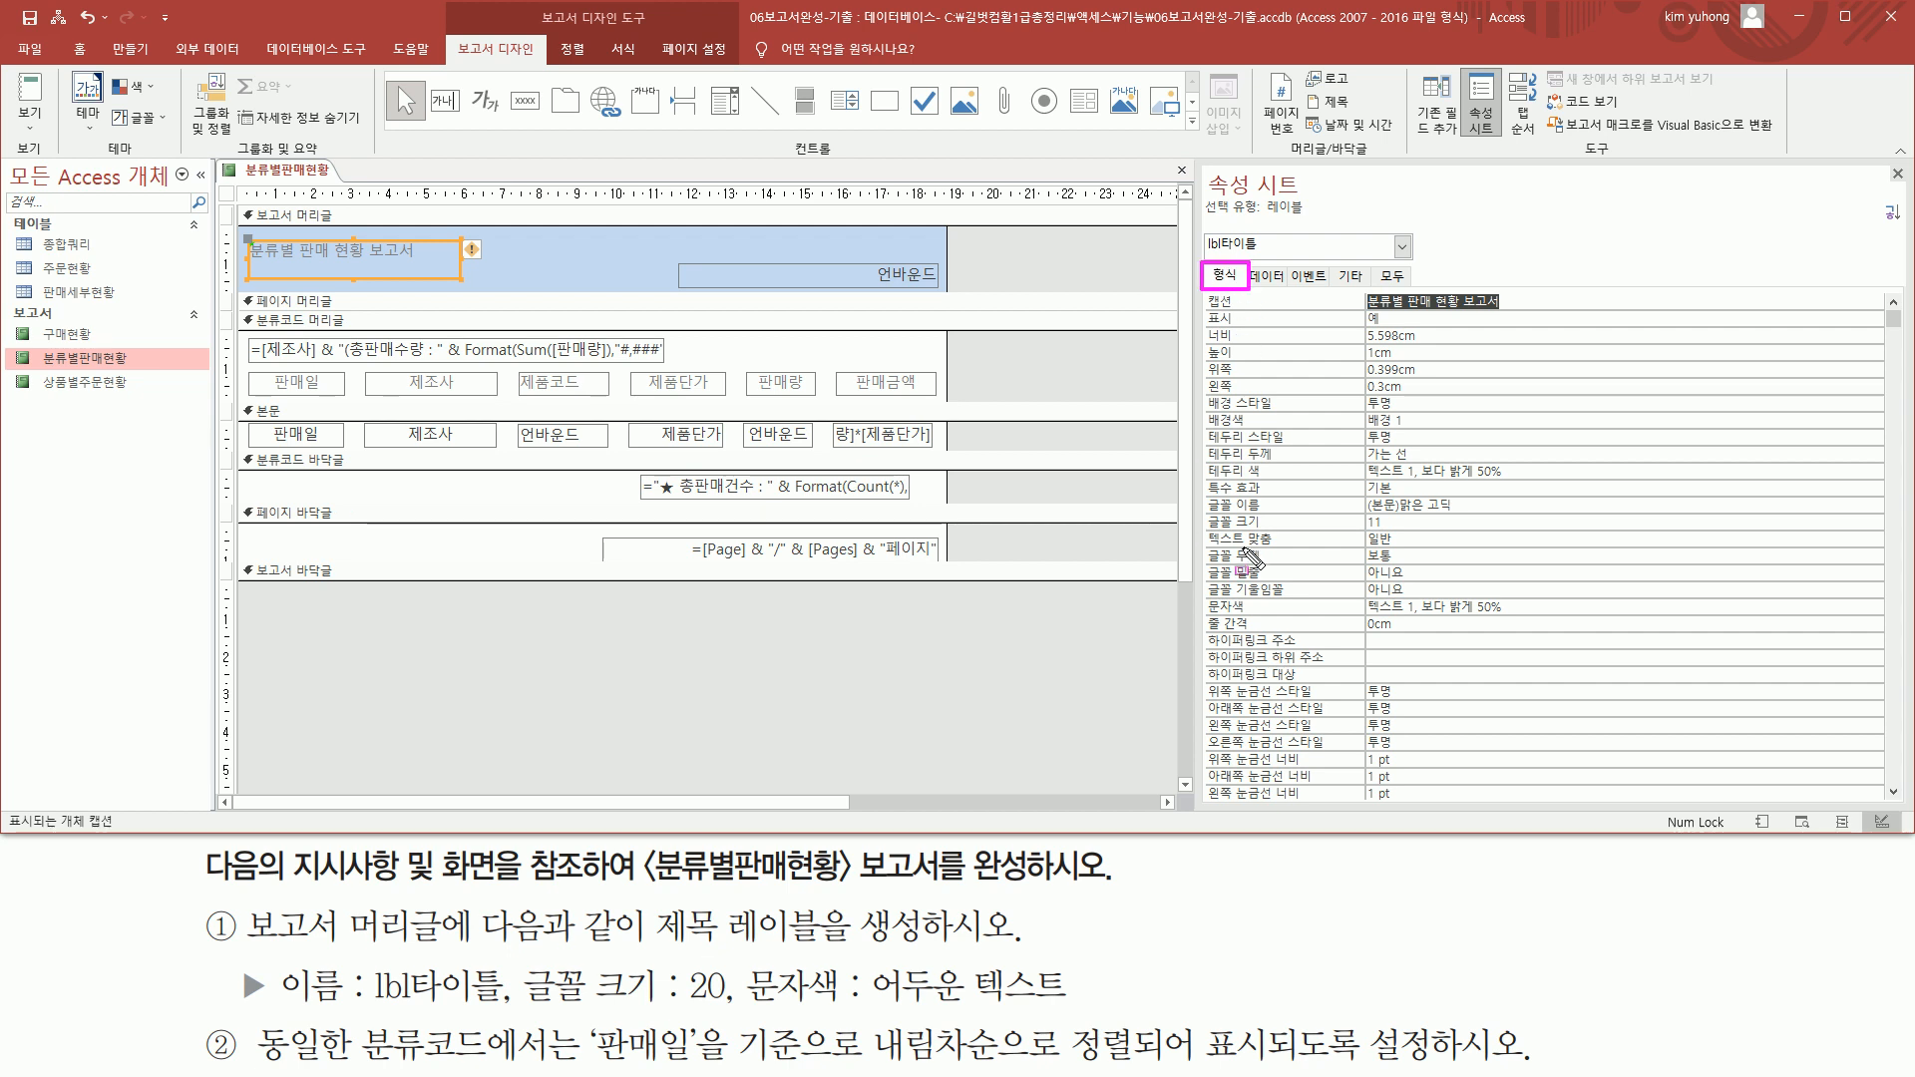
{"action": "left_click_drag", "start_coordinate": [1202, 512], "coordinate": [1407, 531]}
{"action": "mouse_move", "coordinate": [1202, 594]}
{"action": "left_mouse_down"}
{"action": "mouse_move", "coordinate": [1231, 618]}
{"action": "mouse_move", "coordinate": [1534, 620]}
{"action": "left_mouse_up"}
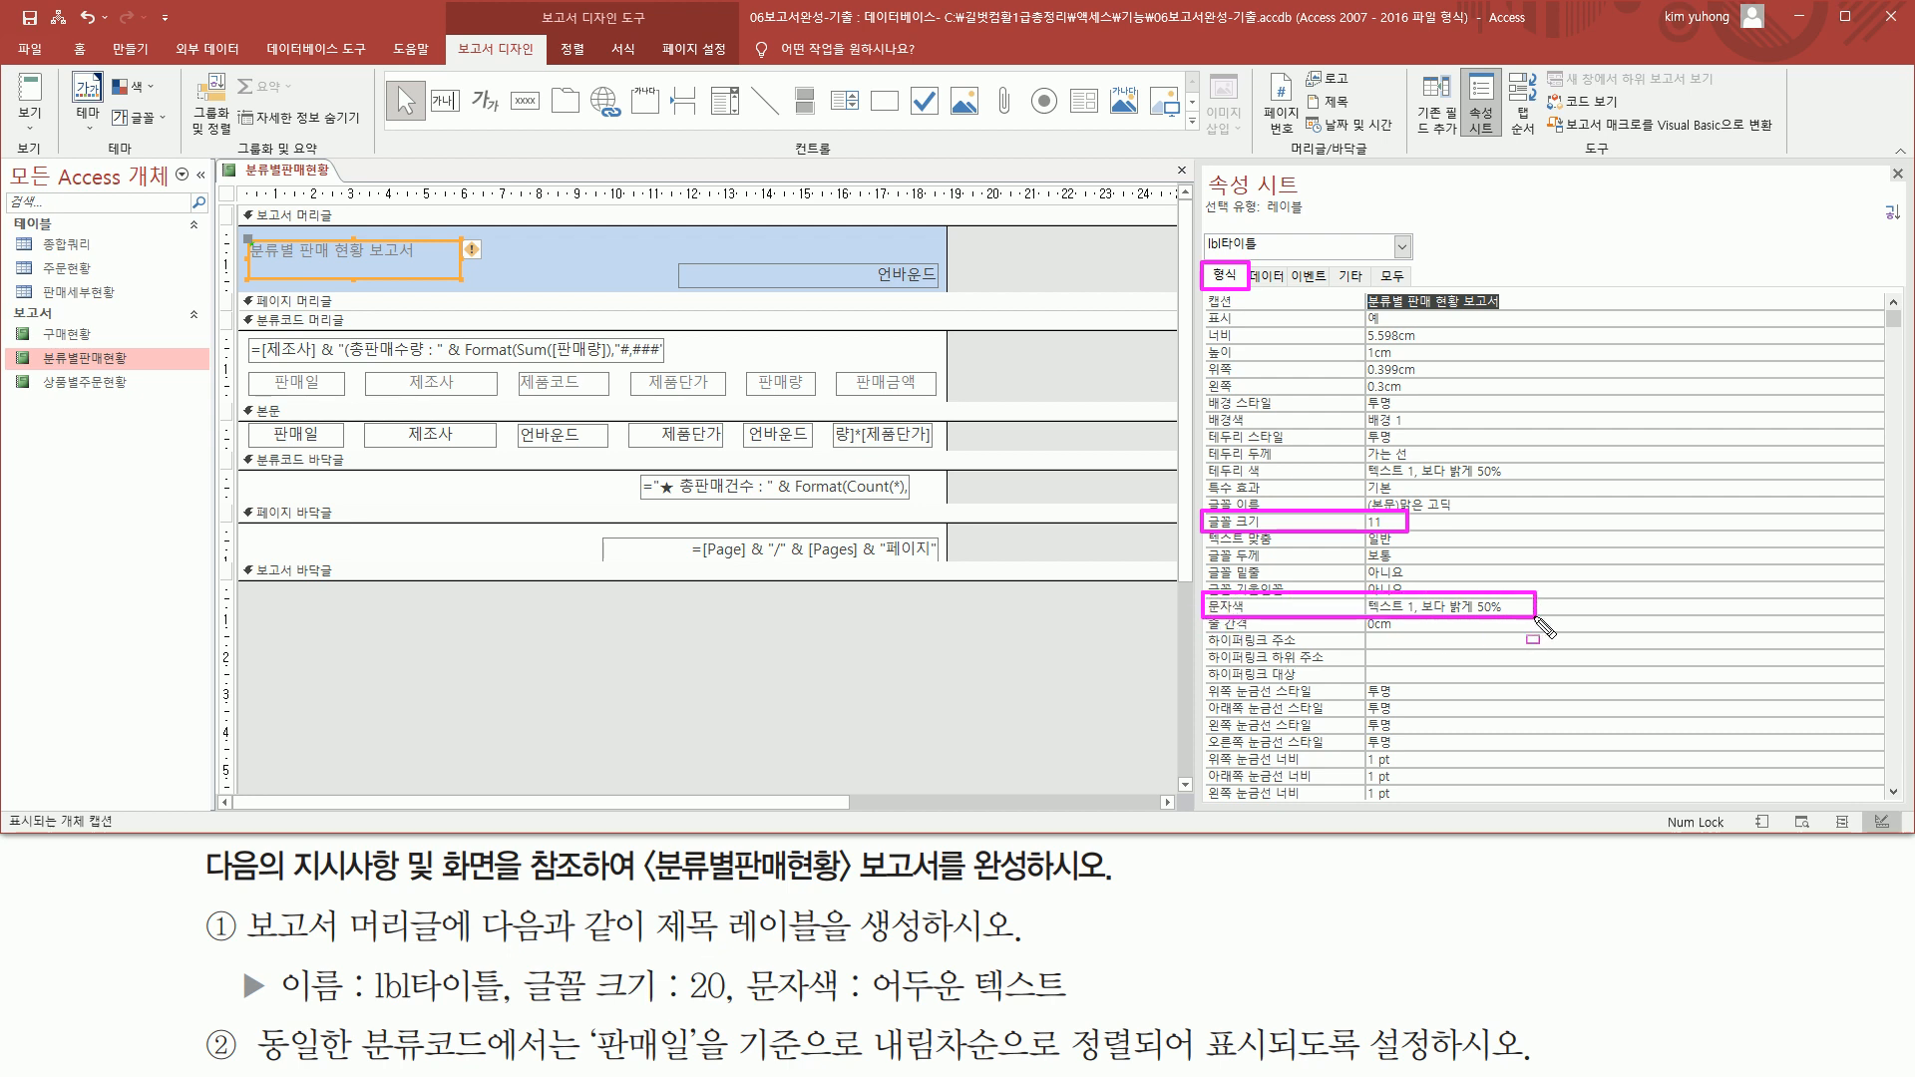
{"action": "key", "text": "Escape"}
{"action": "left_click", "coordinate": [1436, 521]}
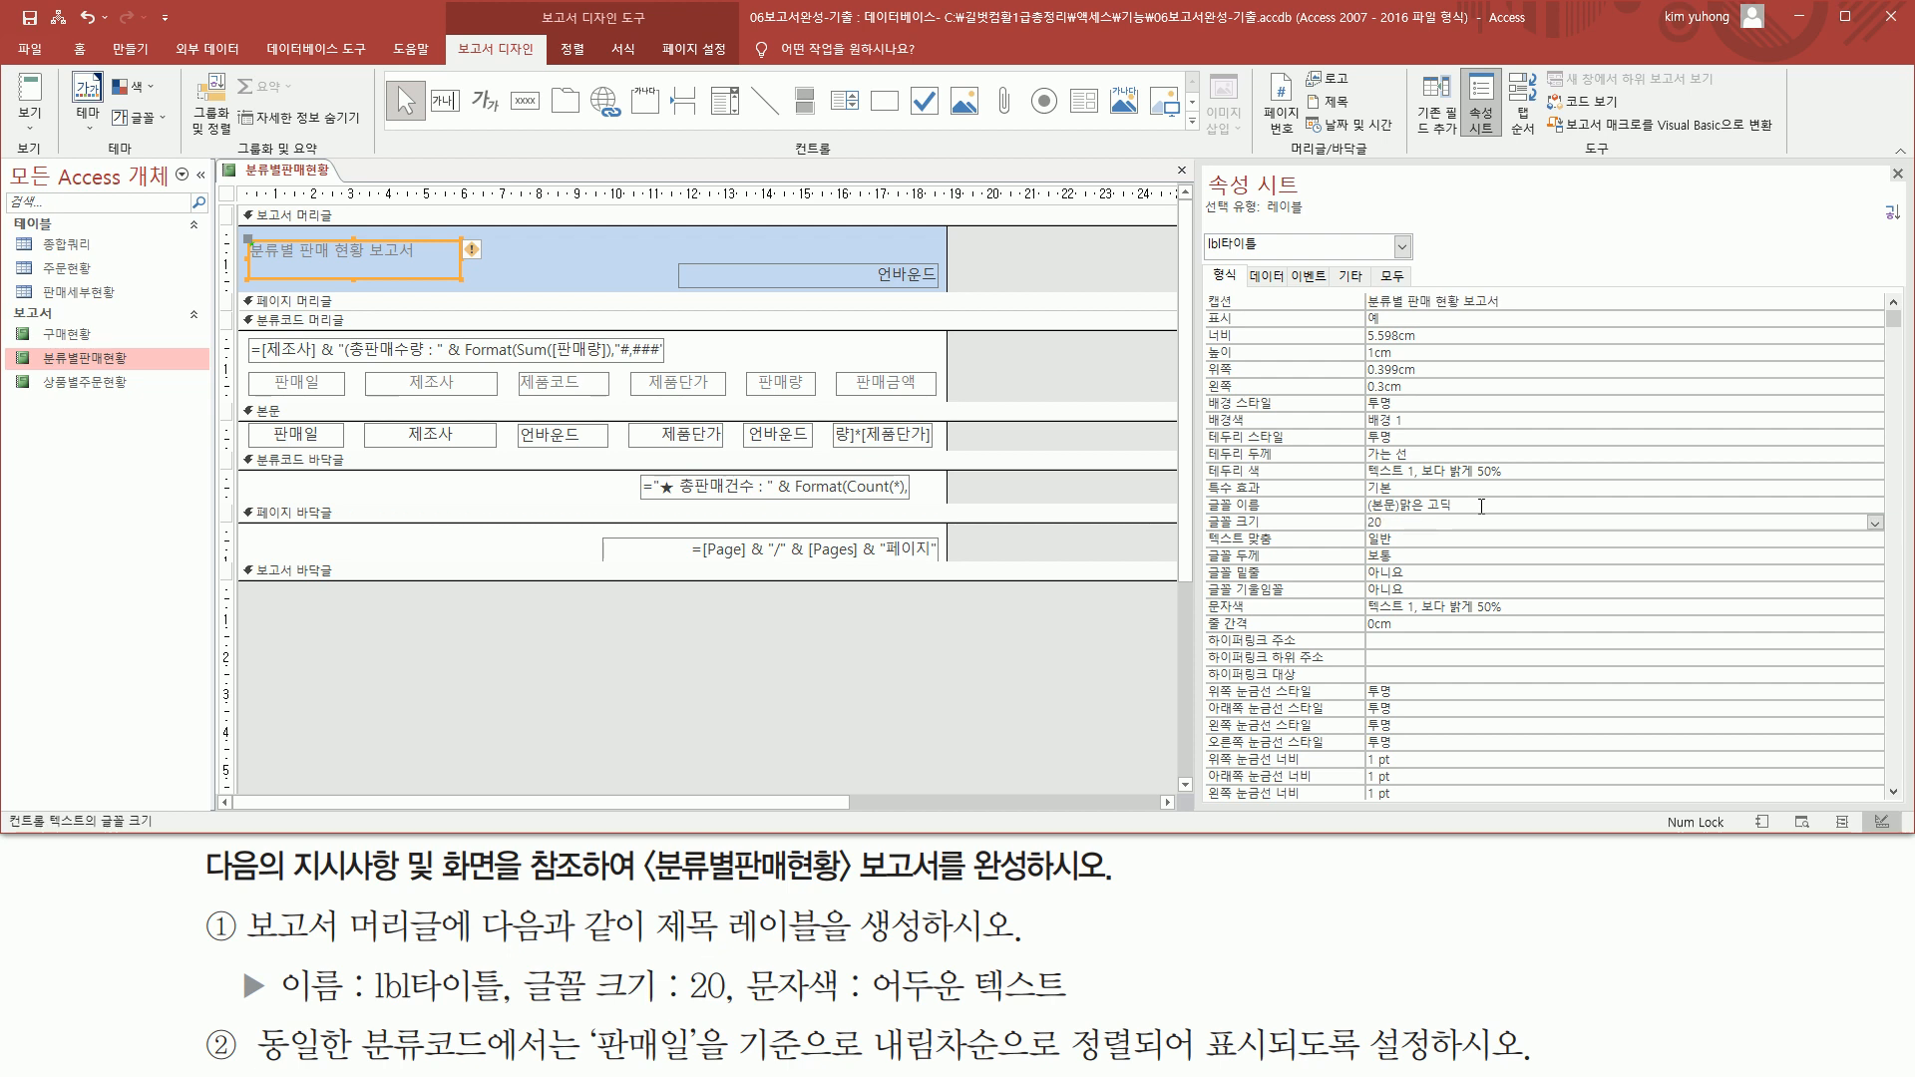
{"action": "key", "text": "Return"}
Set the text color of the lbl타이틀 label to 어두운 텍스트 and close the property sheet
{"action": "left_click", "coordinate": [1536, 608]}
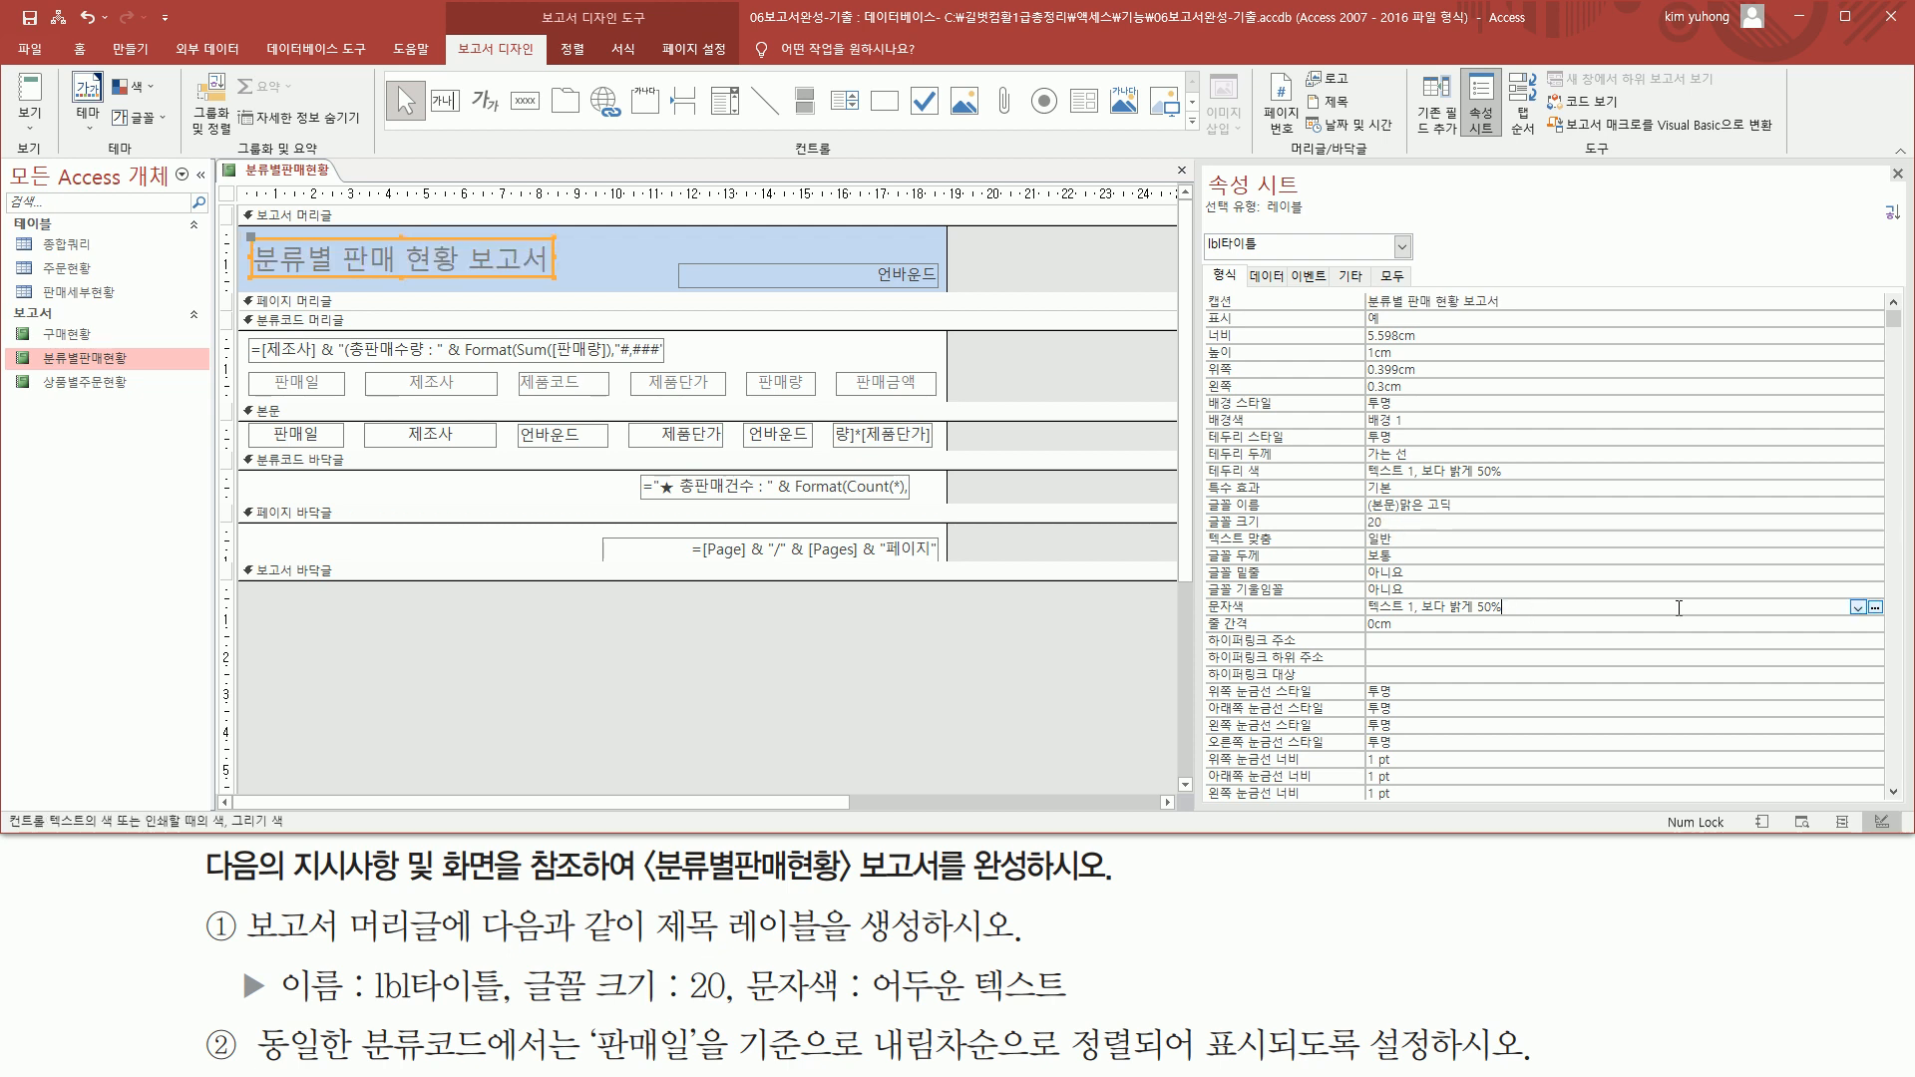
{"action": "left_click", "coordinate": [1857, 607]}
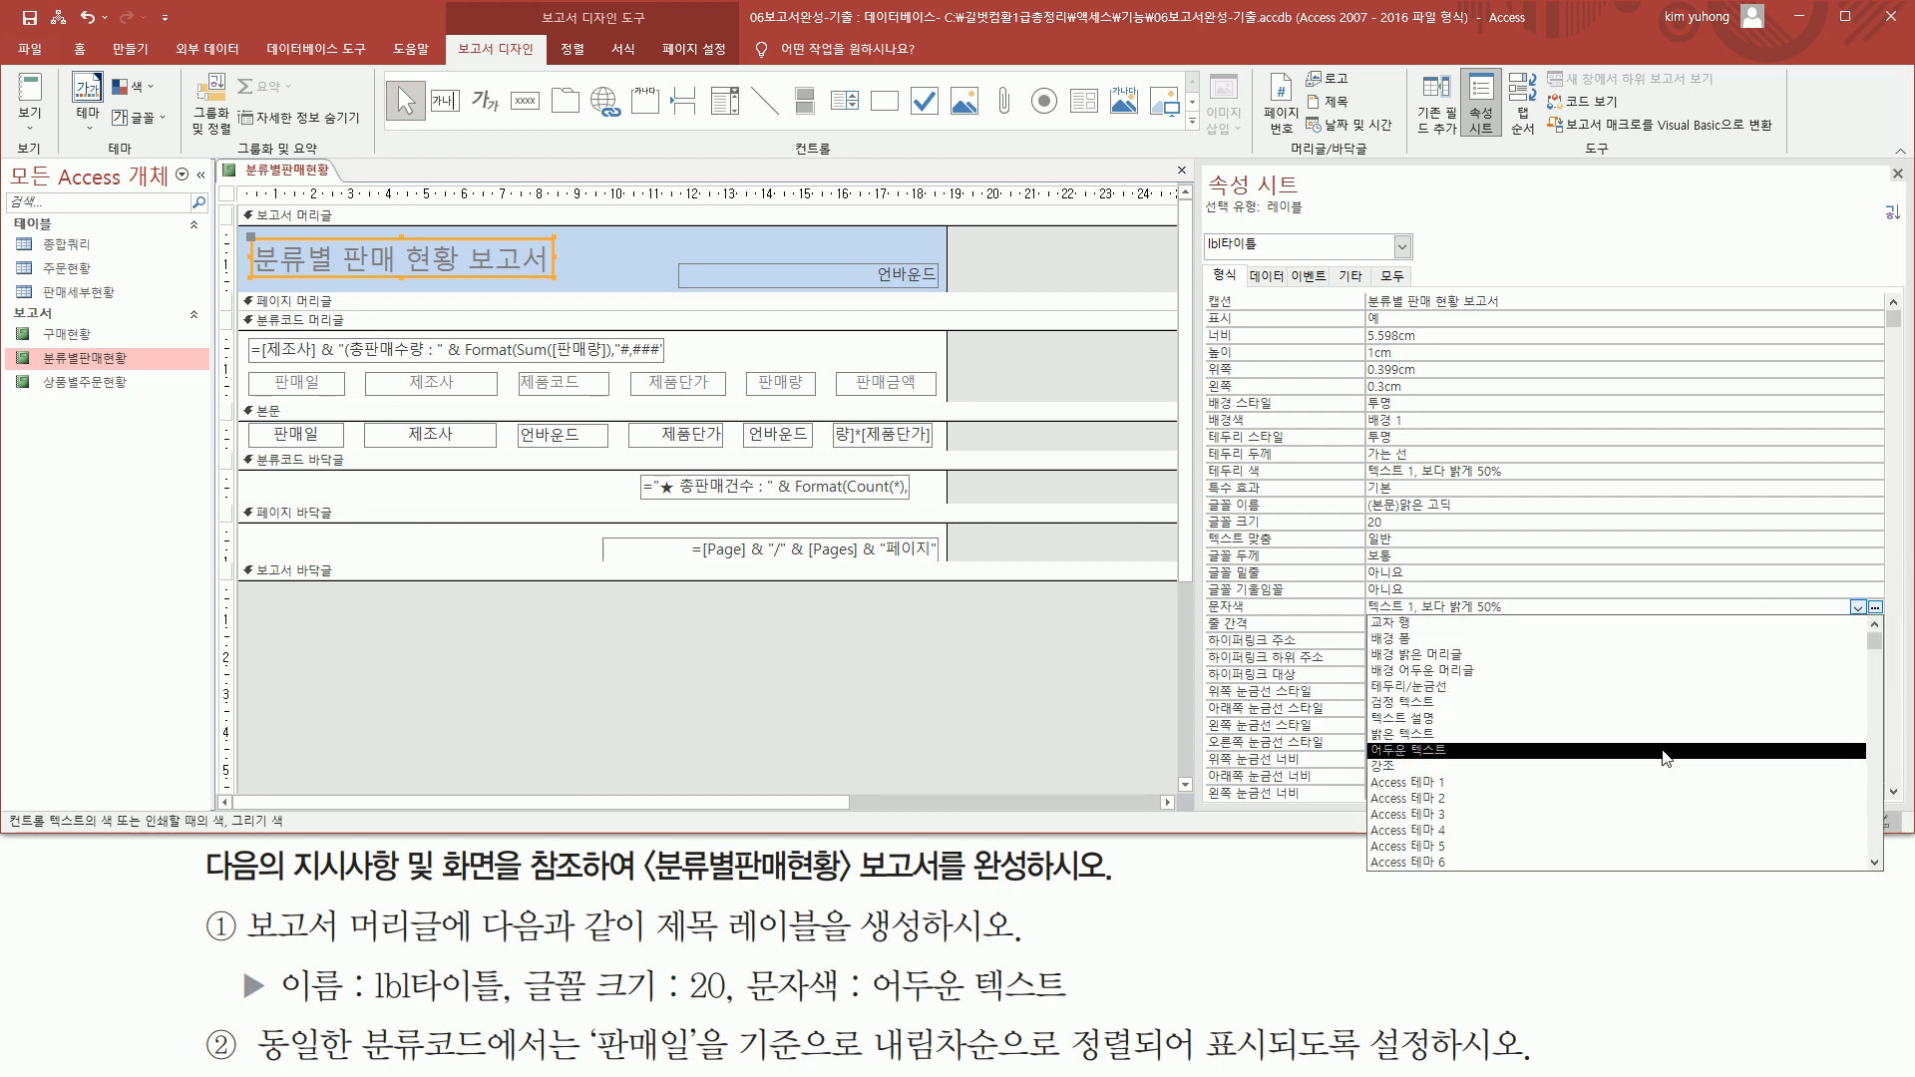
{"action": "left_click", "coordinate": [1662, 750]}
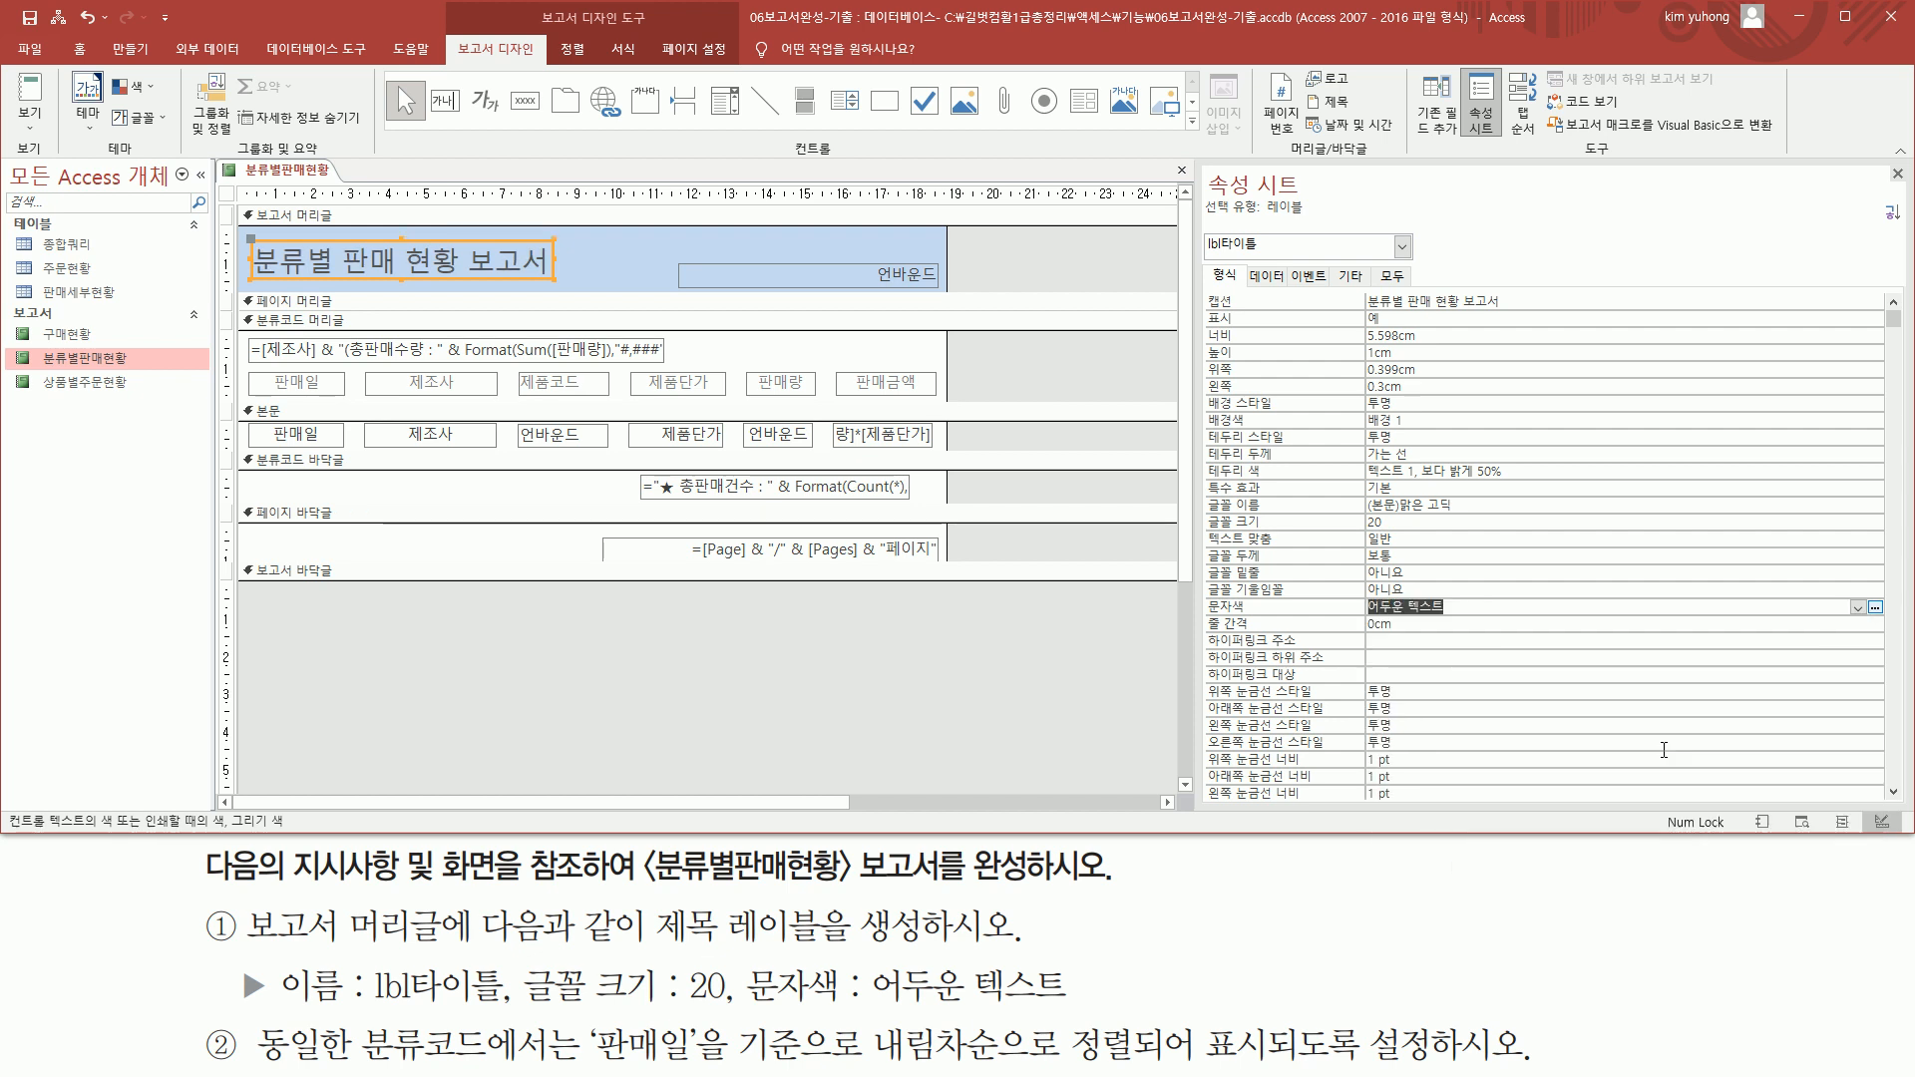
{"action": "left_click", "coordinate": [578, 259]}
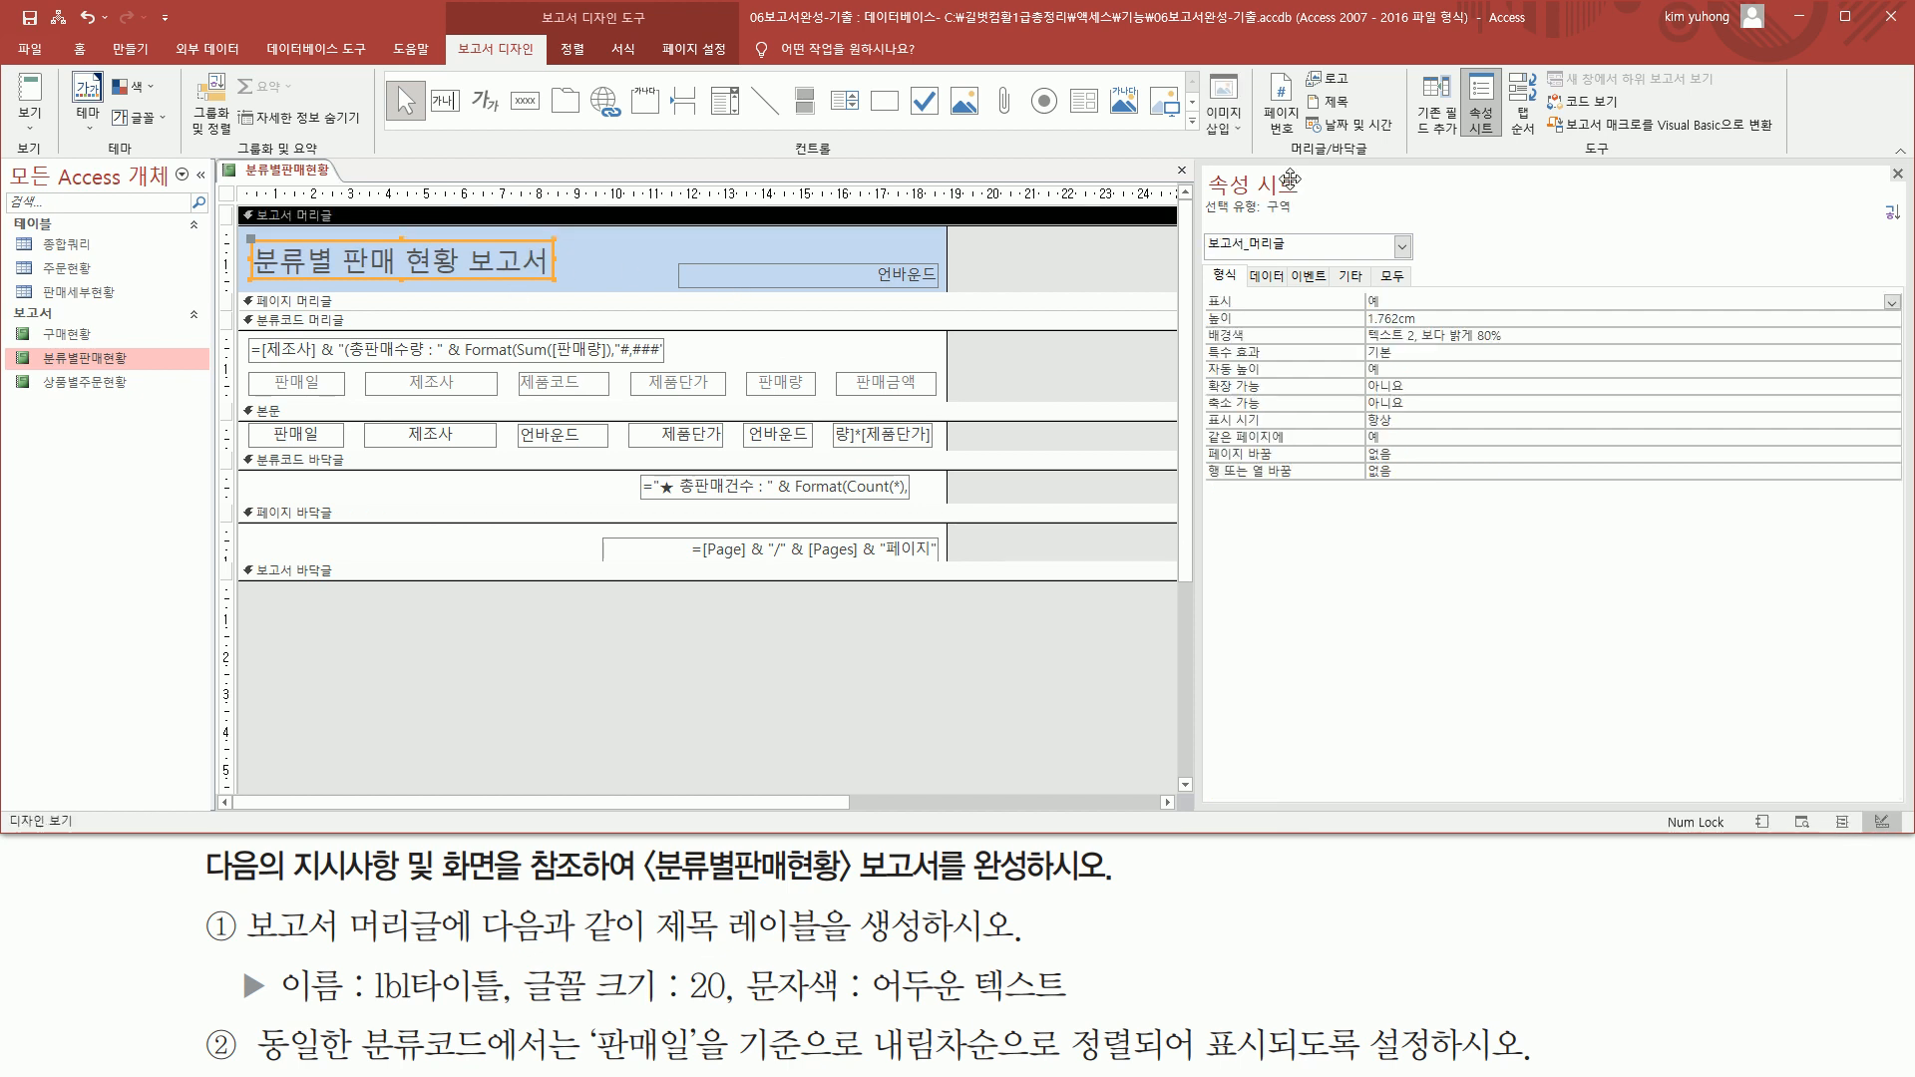
{"action": "left_click", "coordinate": [1897, 176]}
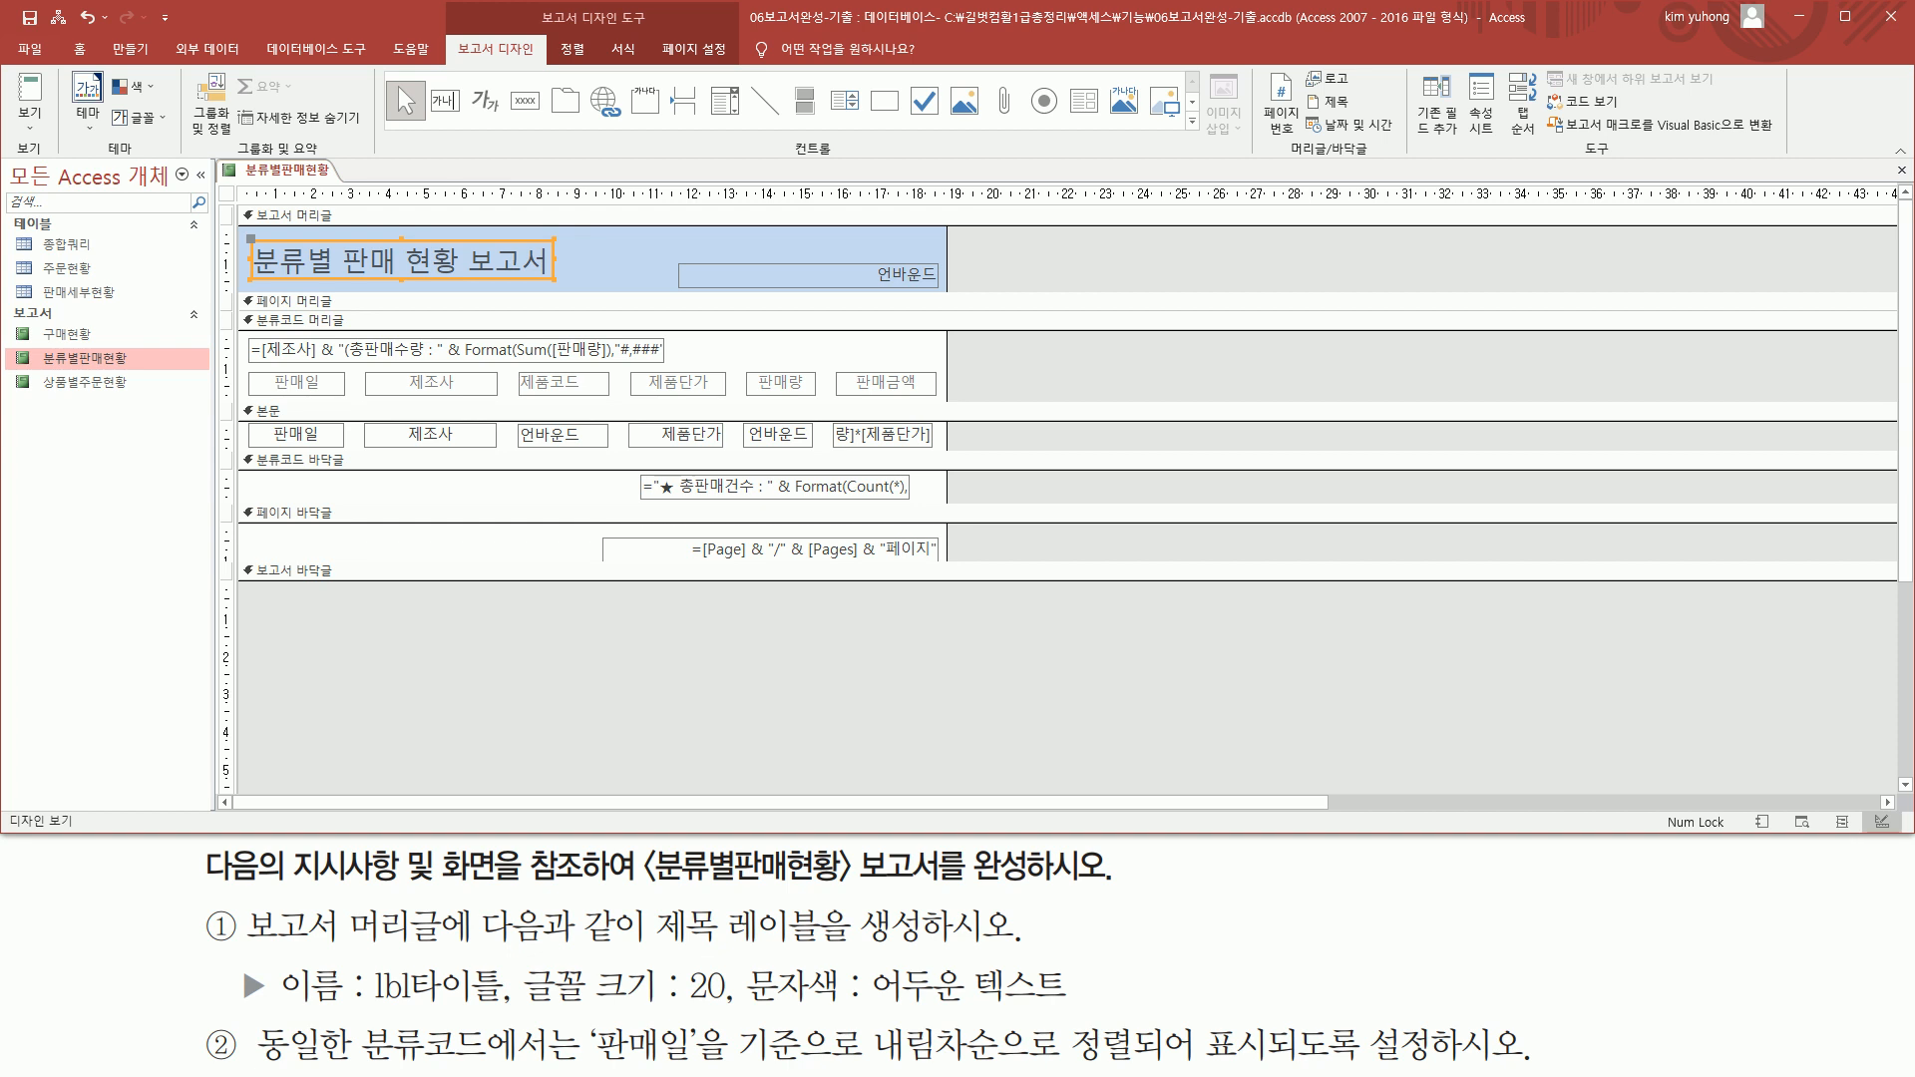
Examine the other places where the title label's font size can be set outside the property sheet
{"action": "left_click_drag", "start_coordinate": [520, 1009], "coordinate": [728, 1009]}
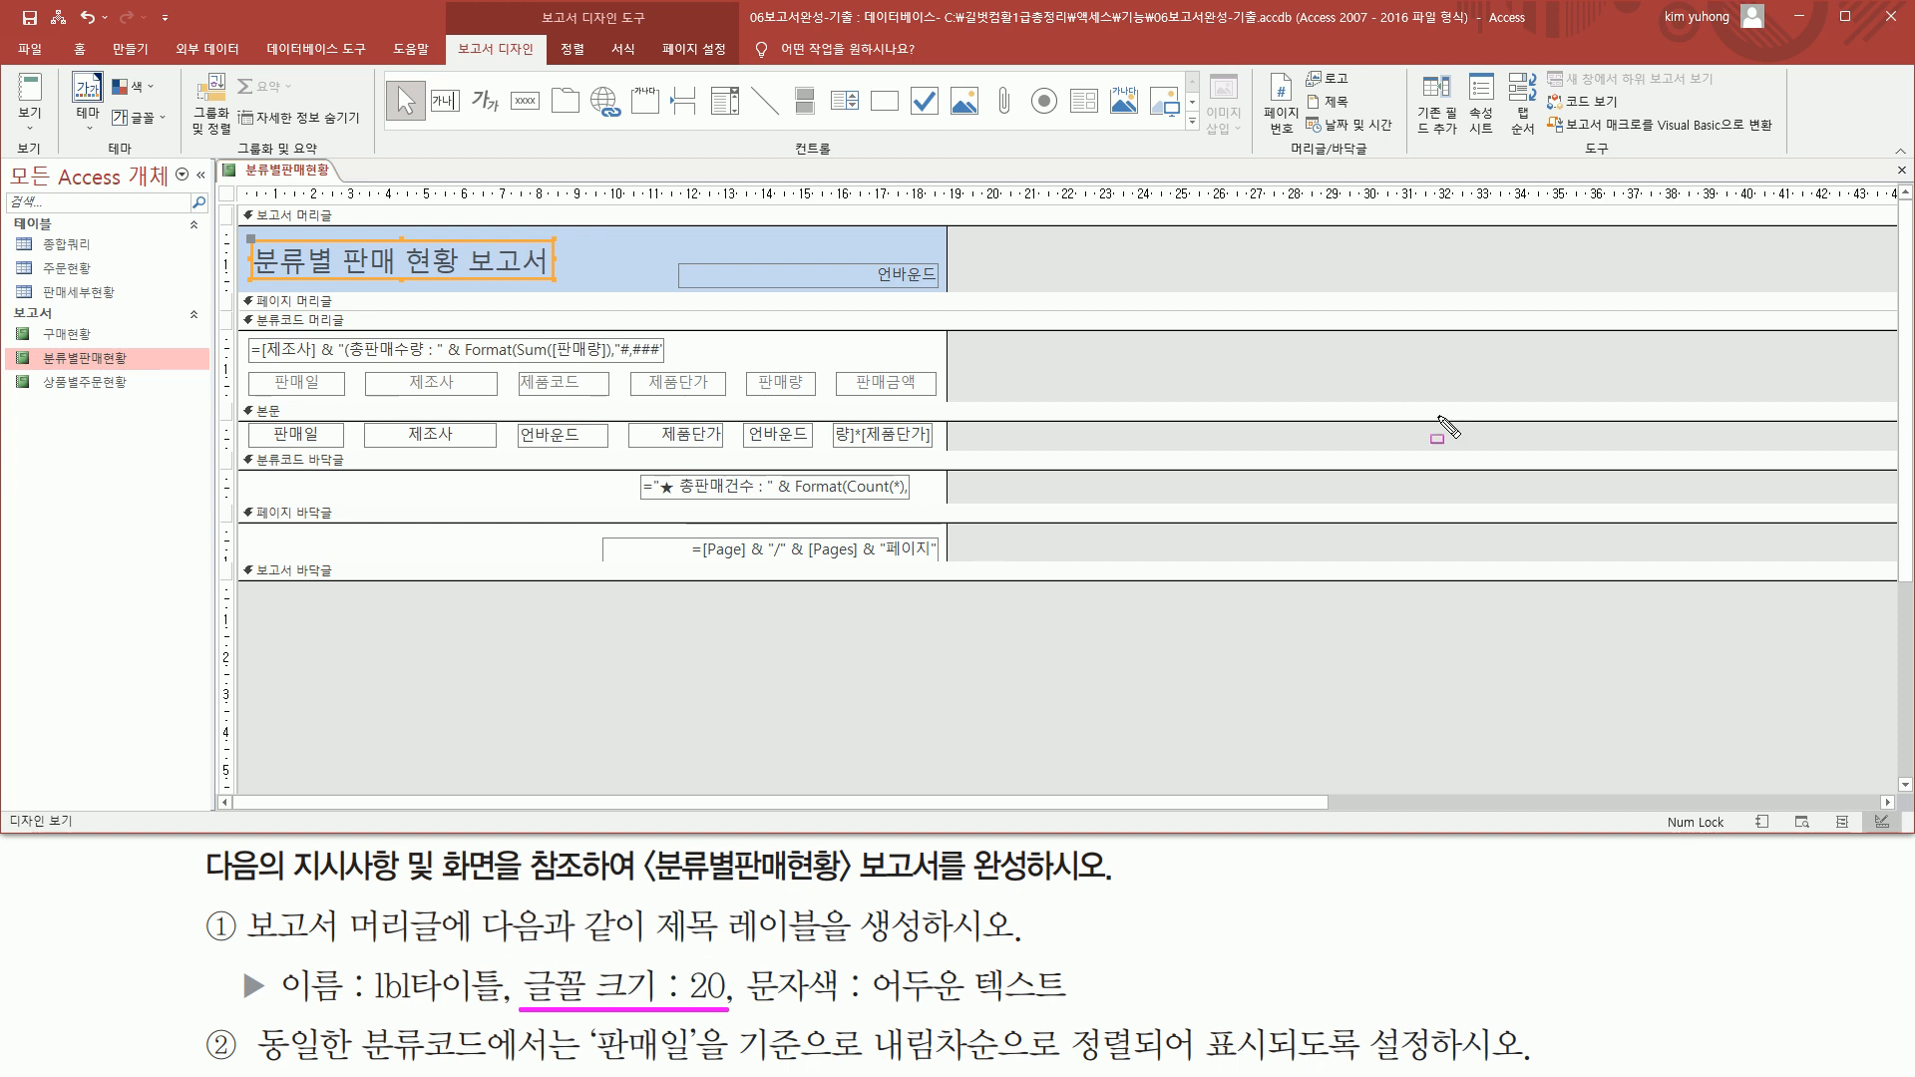
{"action": "key", "text": "Escape"}
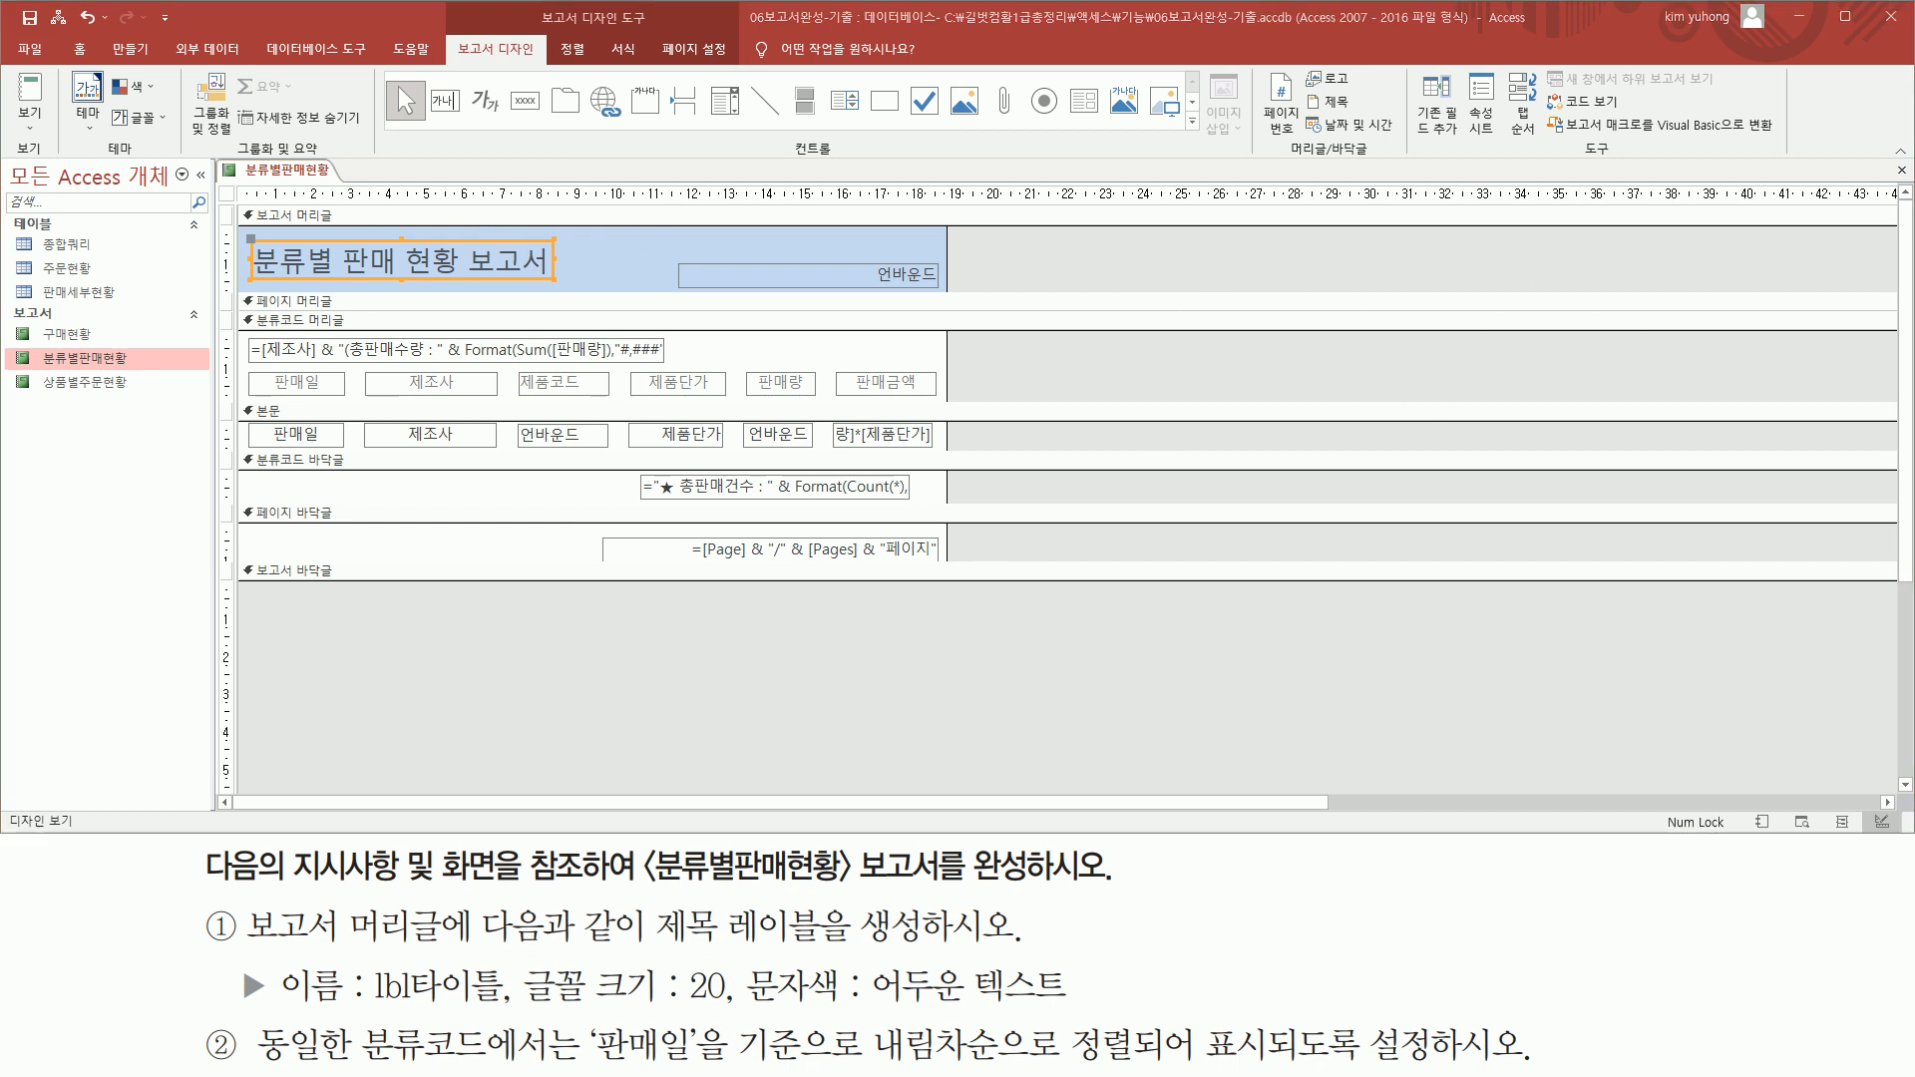
{"action": "left_click", "coordinate": [79, 49]}
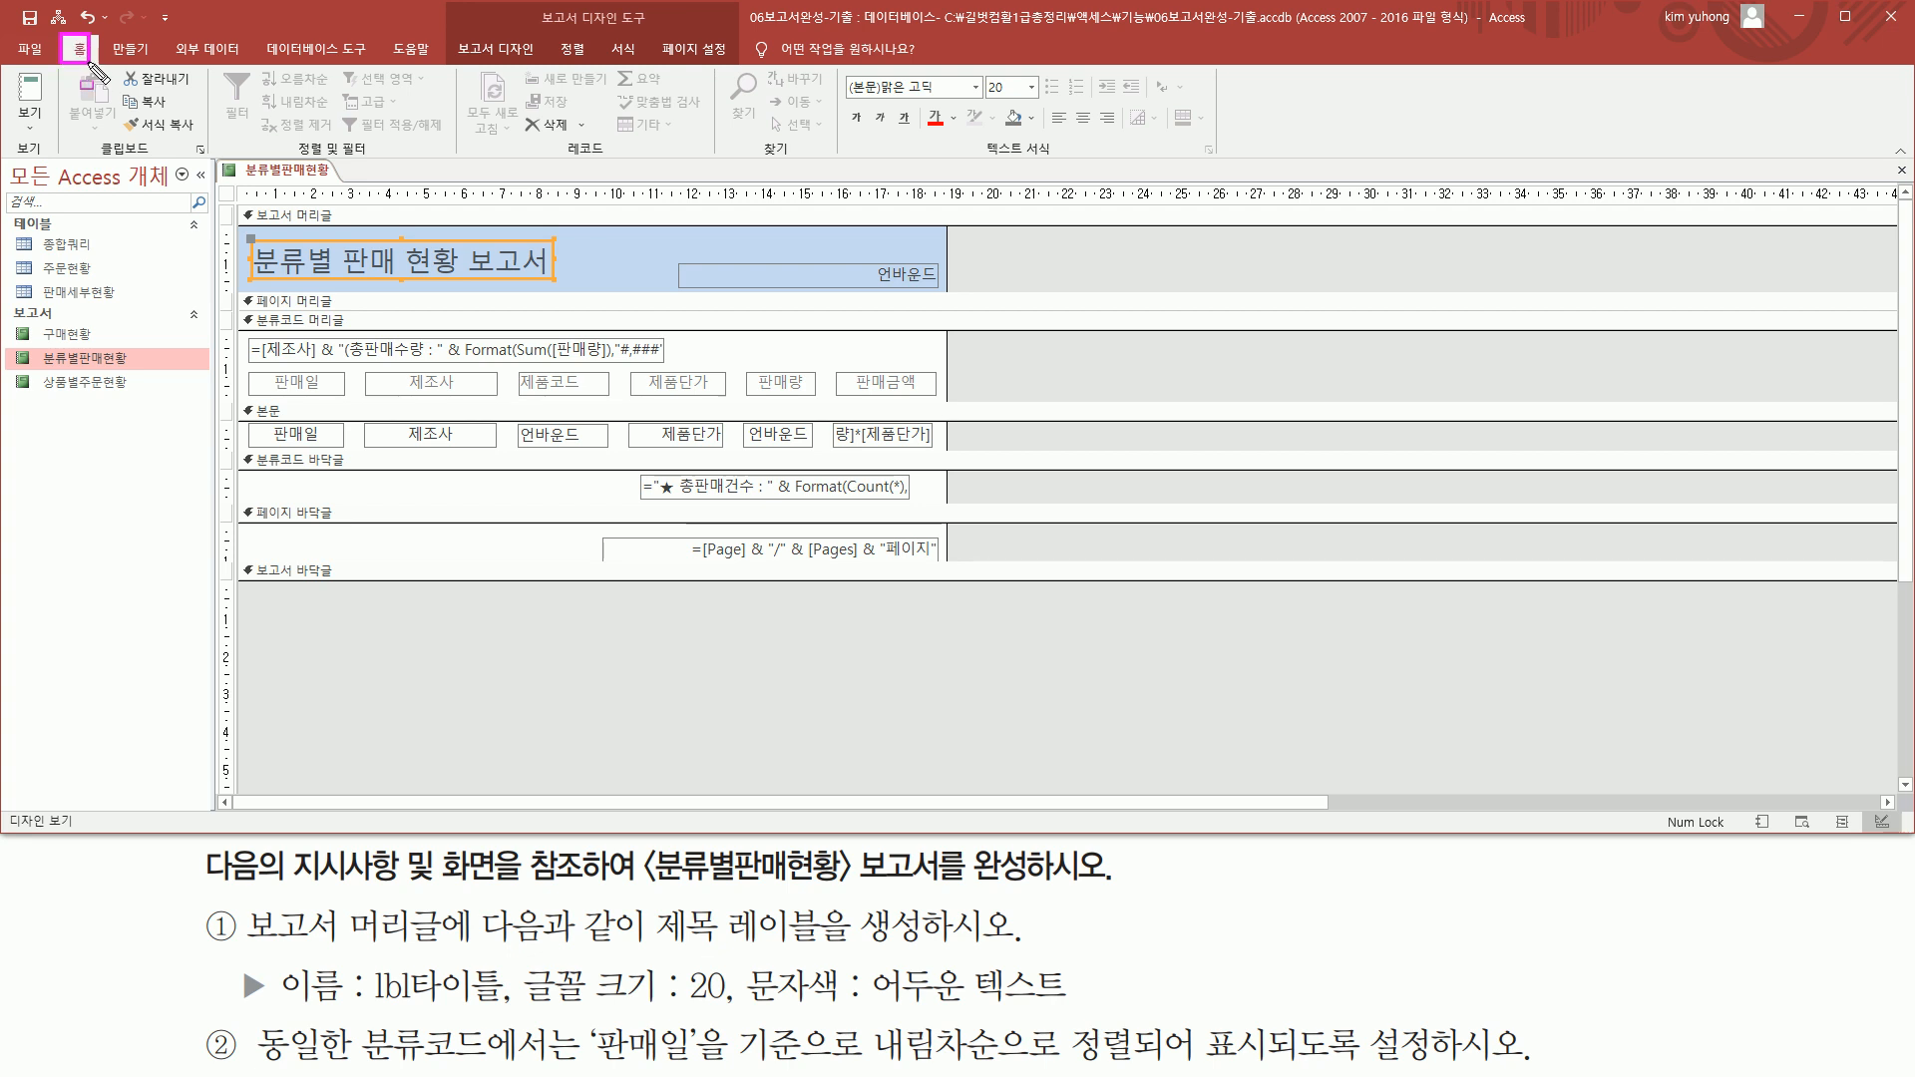
{"action": "left_click_drag", "start_coordinate": [983, 69], "coordinate": [1040, 101]}
{"action": "key", "text": "Escape"}
{"action": "key", "text": "ctrl+2"}
{"action": "left_click_drag", "start_coordinate": [529, 29], "coordinate": [657, 29]}
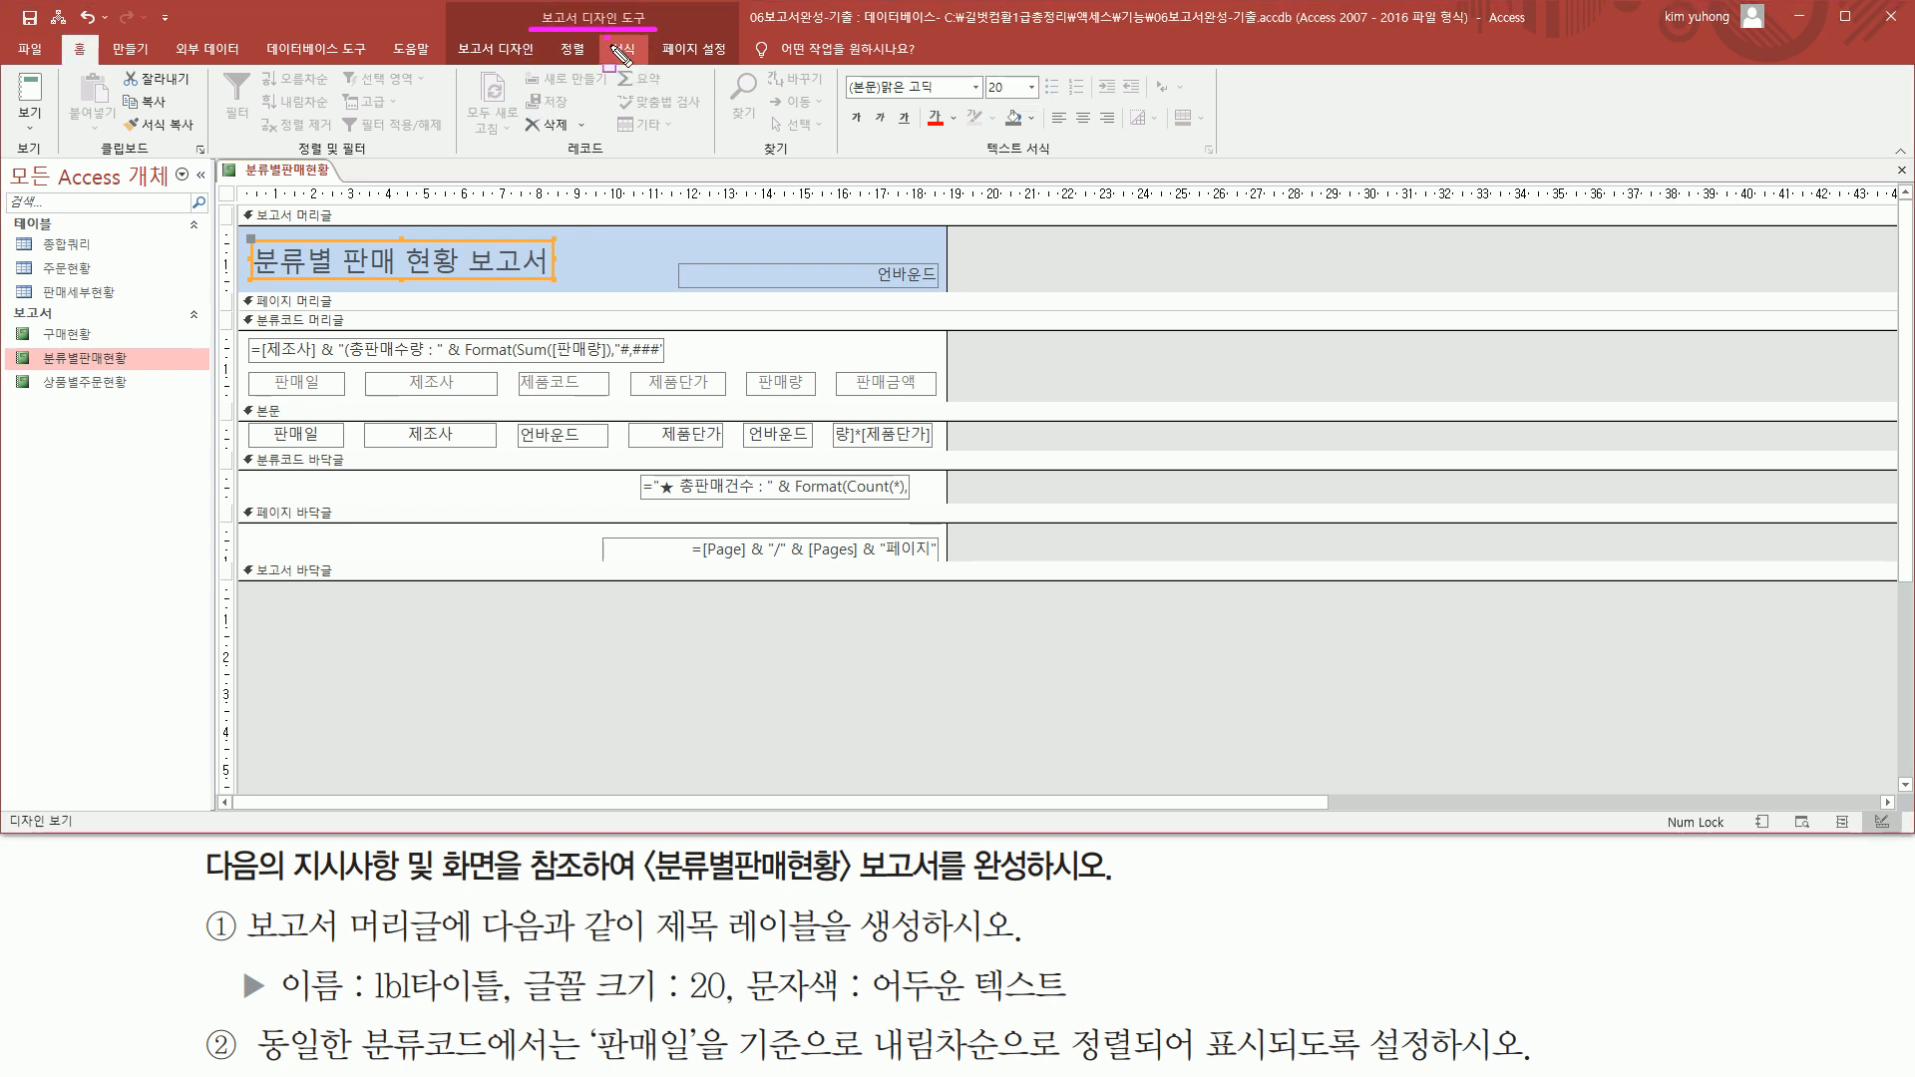
{"action": "key", "text": "Escape"}
{"action": "left_click", "coordinate": [628, 46]}
{"action": "key", "text": "ctrl+2"}
{"action": "left_click_drag", "start_coordinate": [281, 72], "coordinate": [340, 103]}
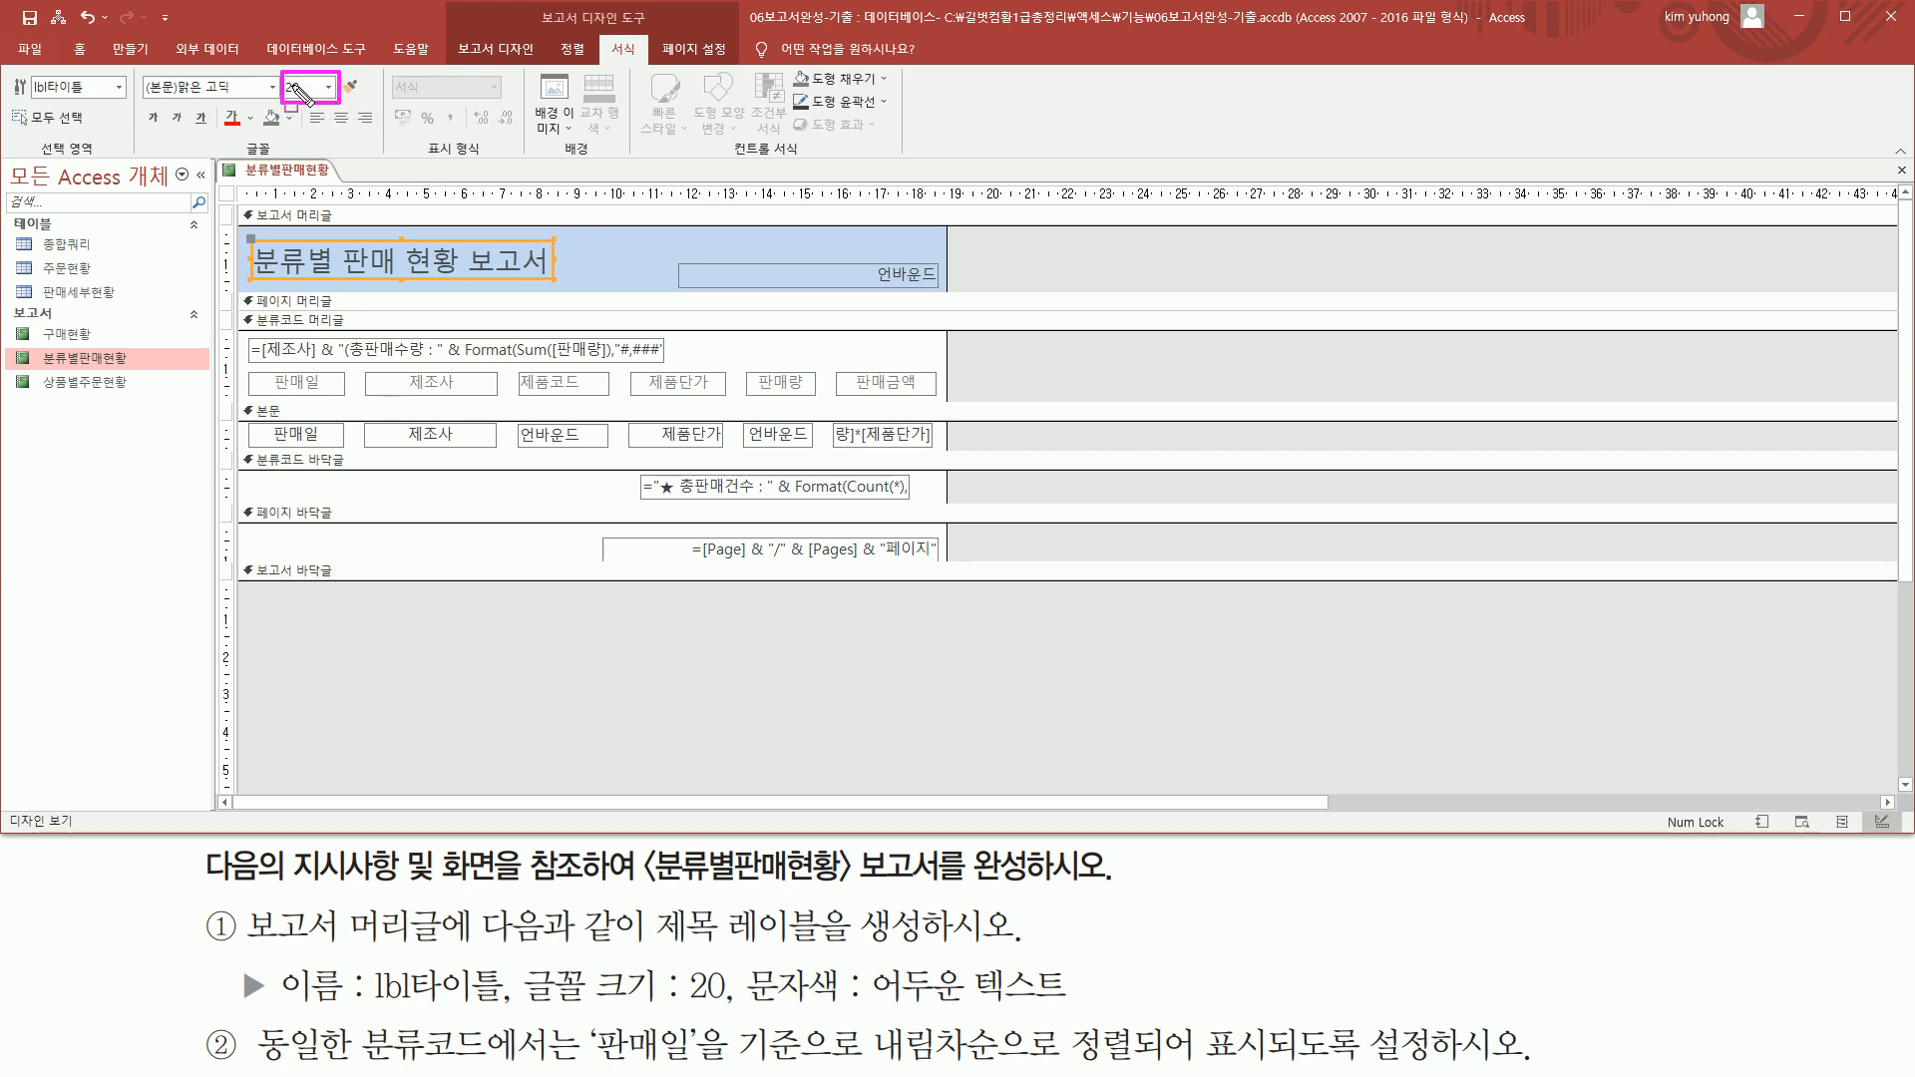
{"action": "key", "text": "Escape"}
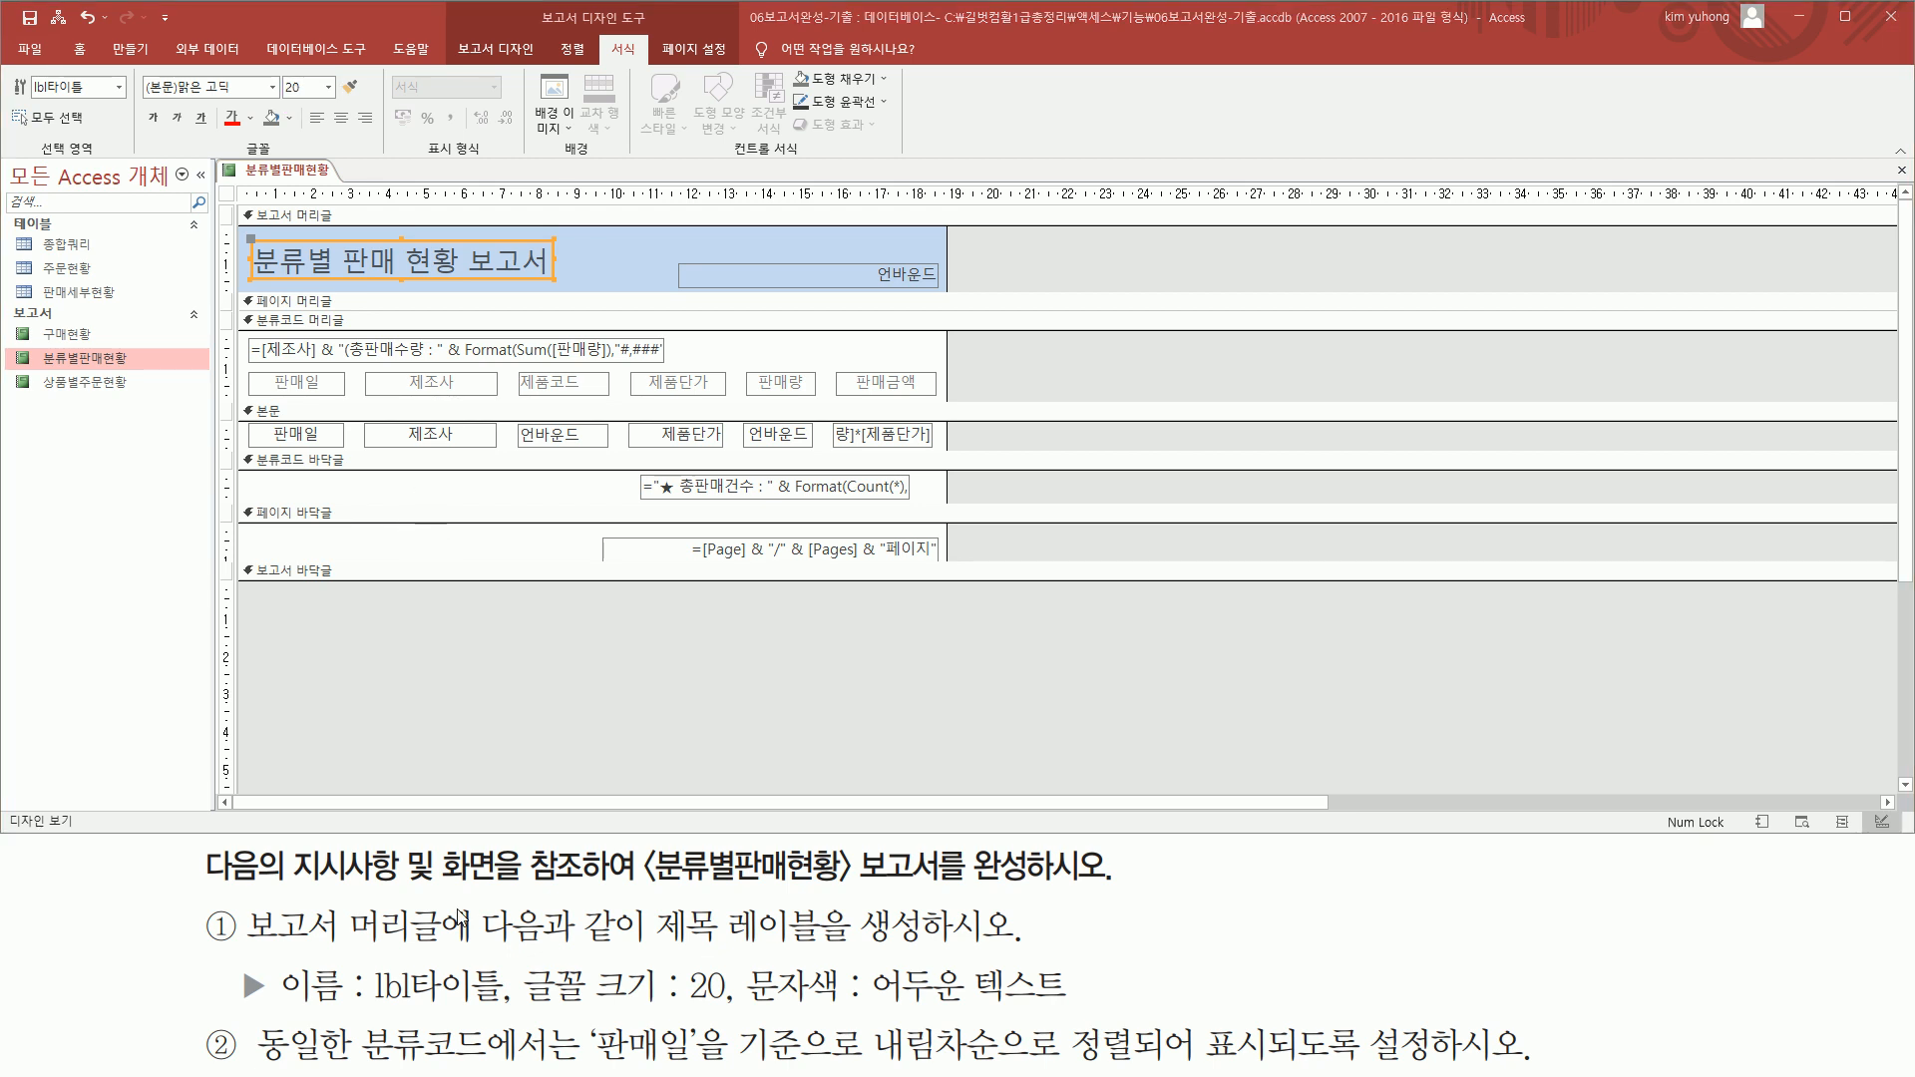
Open the grouping and sorting settings of the 분류별판매현황 report
{"action": "mouse_move", "coordinate": [253, 1022]}
{"action": "left_mouse_down"}
{"action": "mouse_move", "coordinate": [475, 1066]}
{"action": "mouse_move", "coordinate": [834, 1064]}
{"action": "left_mouse_up"}
{"action": "mouse_move", "coordinate": [876, 1003]}
{"action": "left_mouse_down"}
{"action": "mouse_move", "coordinate": [982, 1069]}
{"action": "mouse_move", "coordinate": [1486, 1064]}
{"action": "left_mouse_up"}
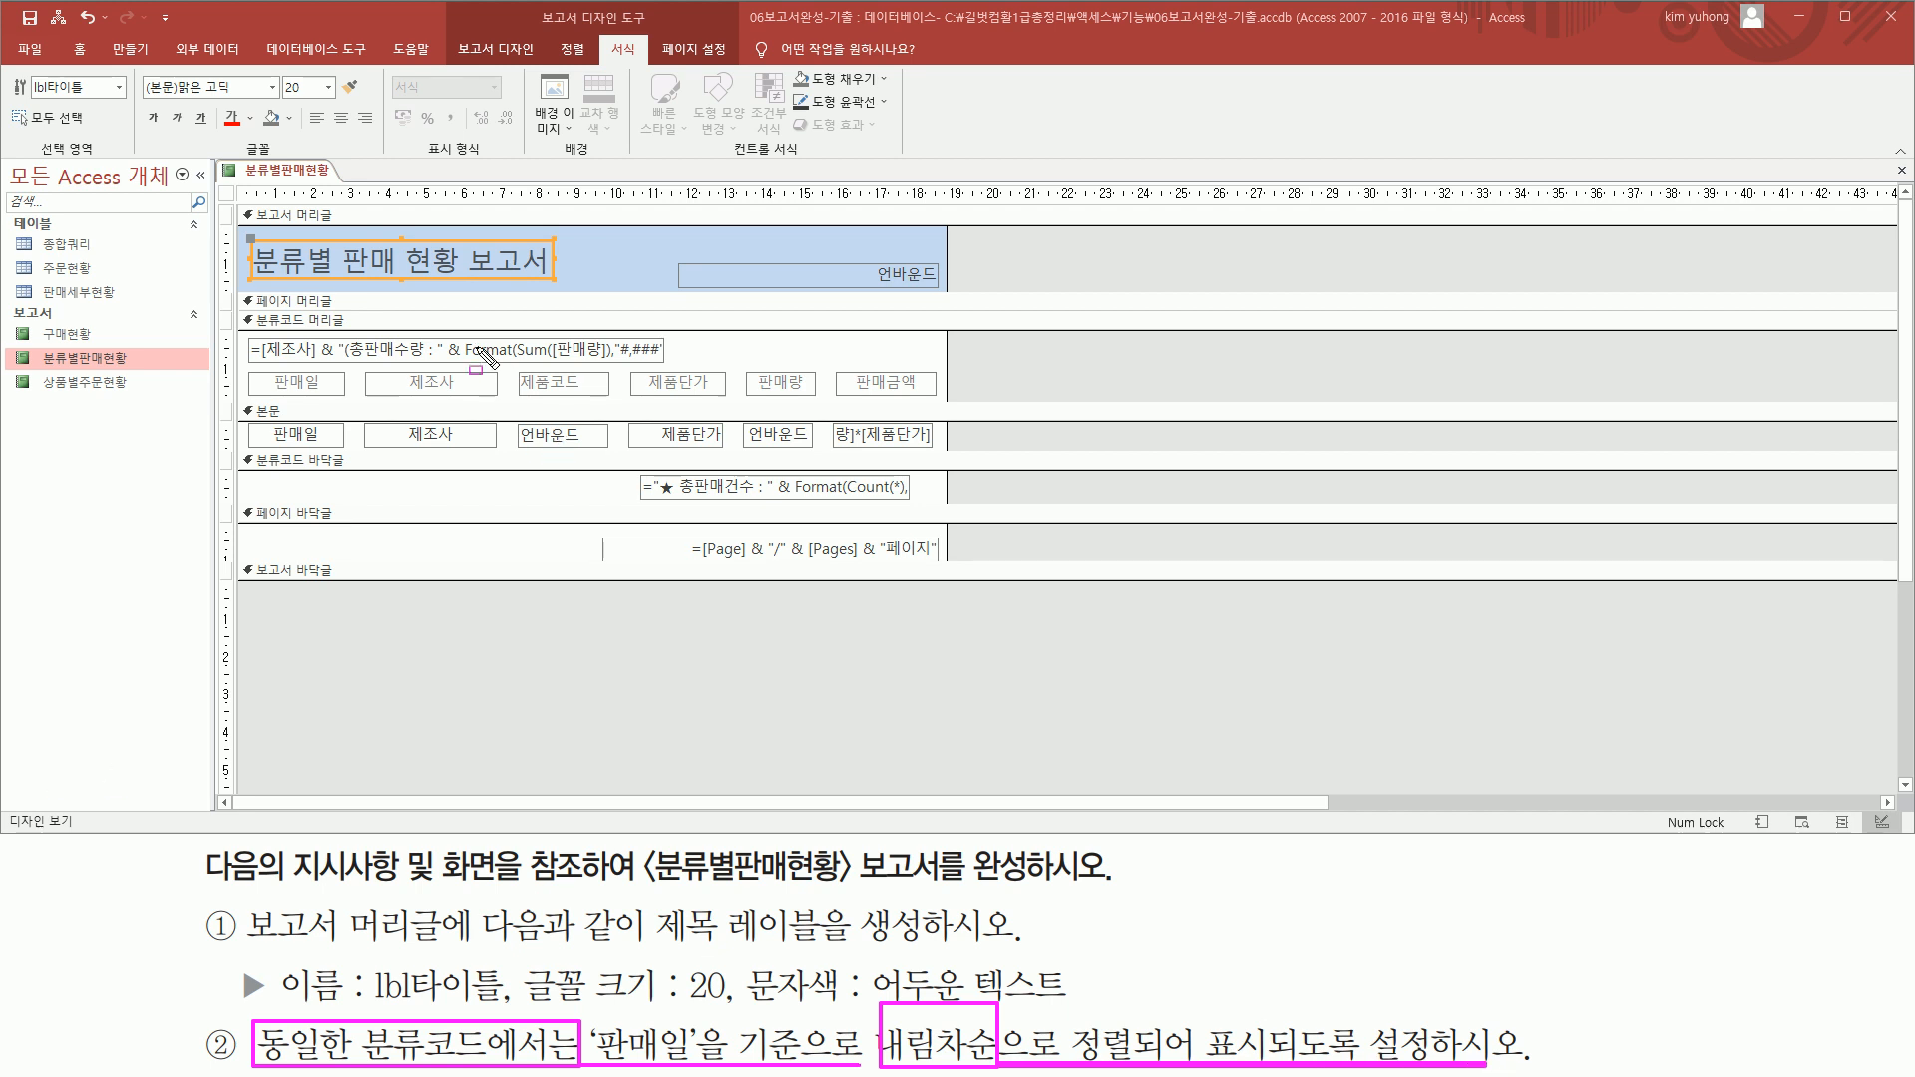
{"action": "left_click_drag", "start_coordinate": [535, 5], "coordinate": [657, 31]}
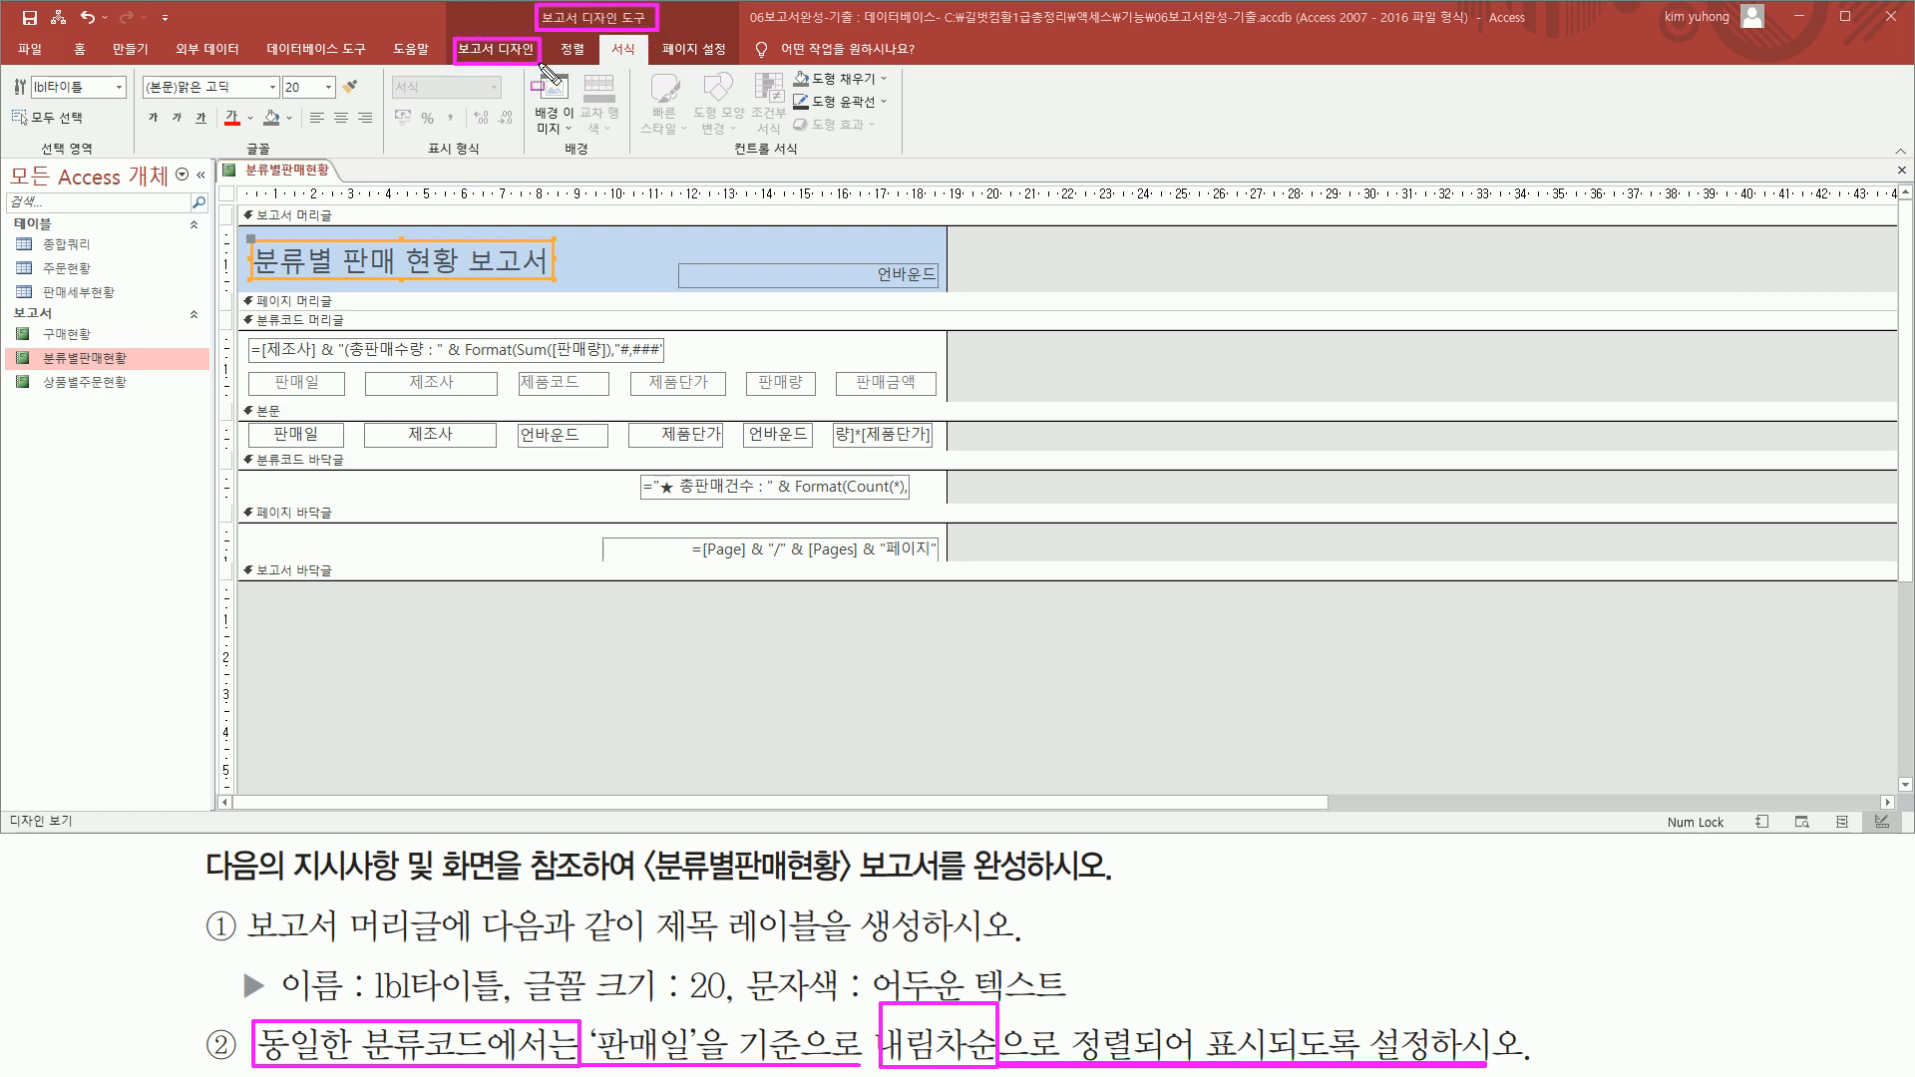
{"action": "left_click", "coordinate": [513, 50]}
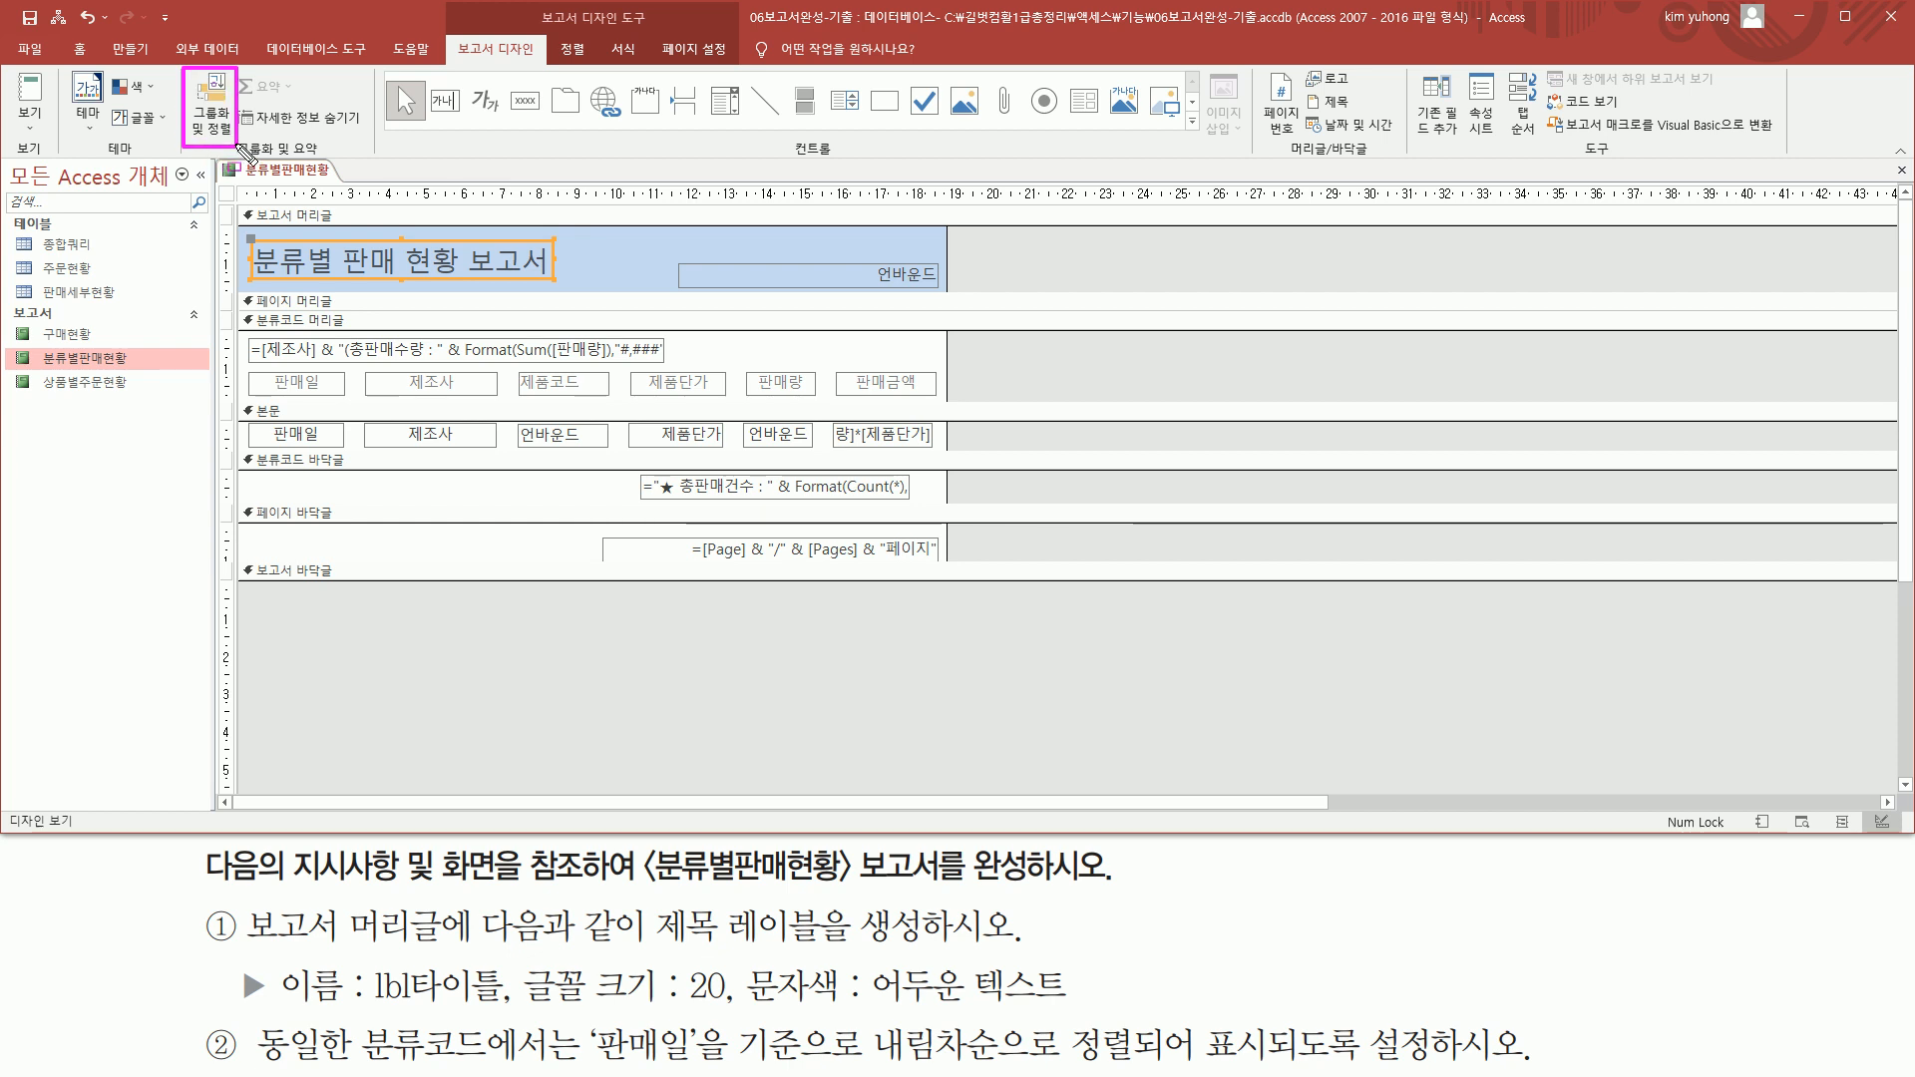
{"action": "left_click", "coordinate": [220, 122]}
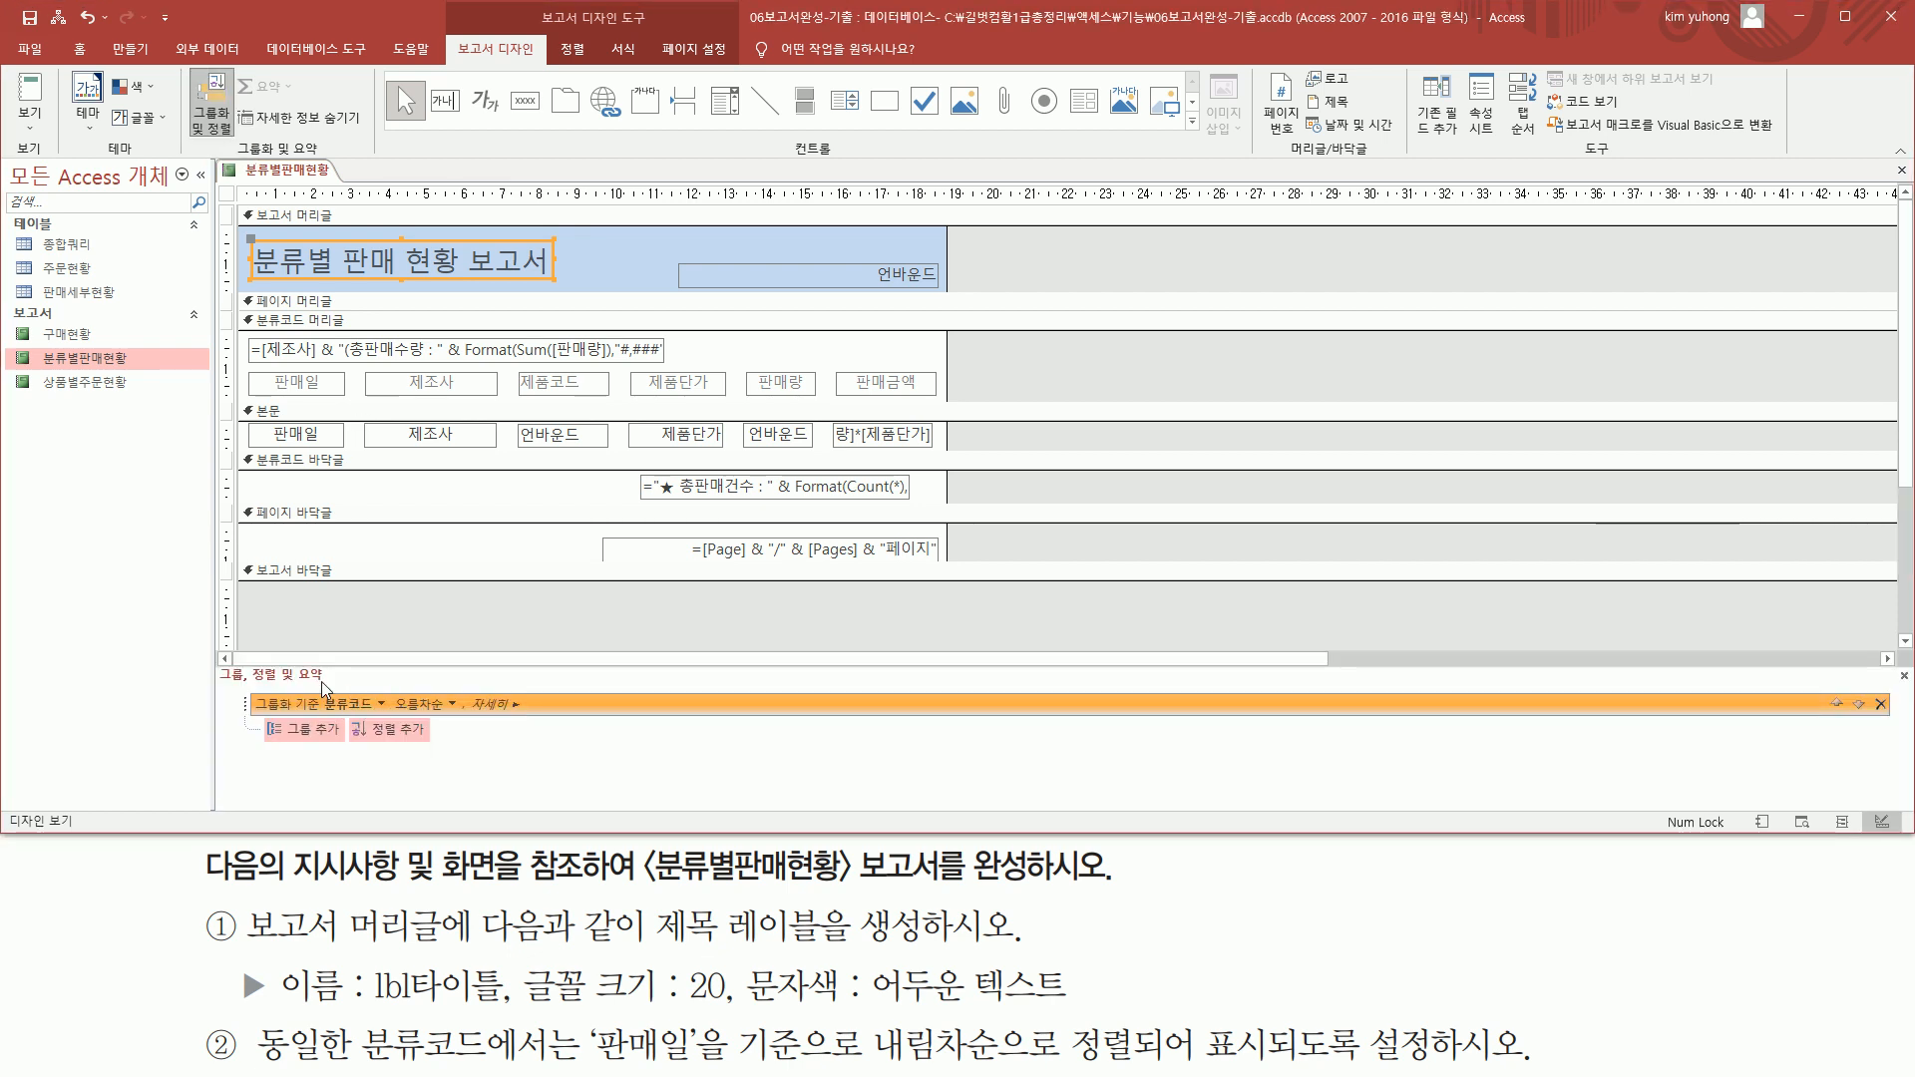
Add a sort on the 판매일 field in descending order (내림차순) beneath the 분류코드 group
{"action": "mouse_move", "coordinate": [219, 661]}
{"action": "left_mouse_down"}
{"action": "mouse_move", "coordinate": [578, 795]}
{"action": "mouse_move", "coordinate": [626, 787]}
{"action": "left_mouse_up"}
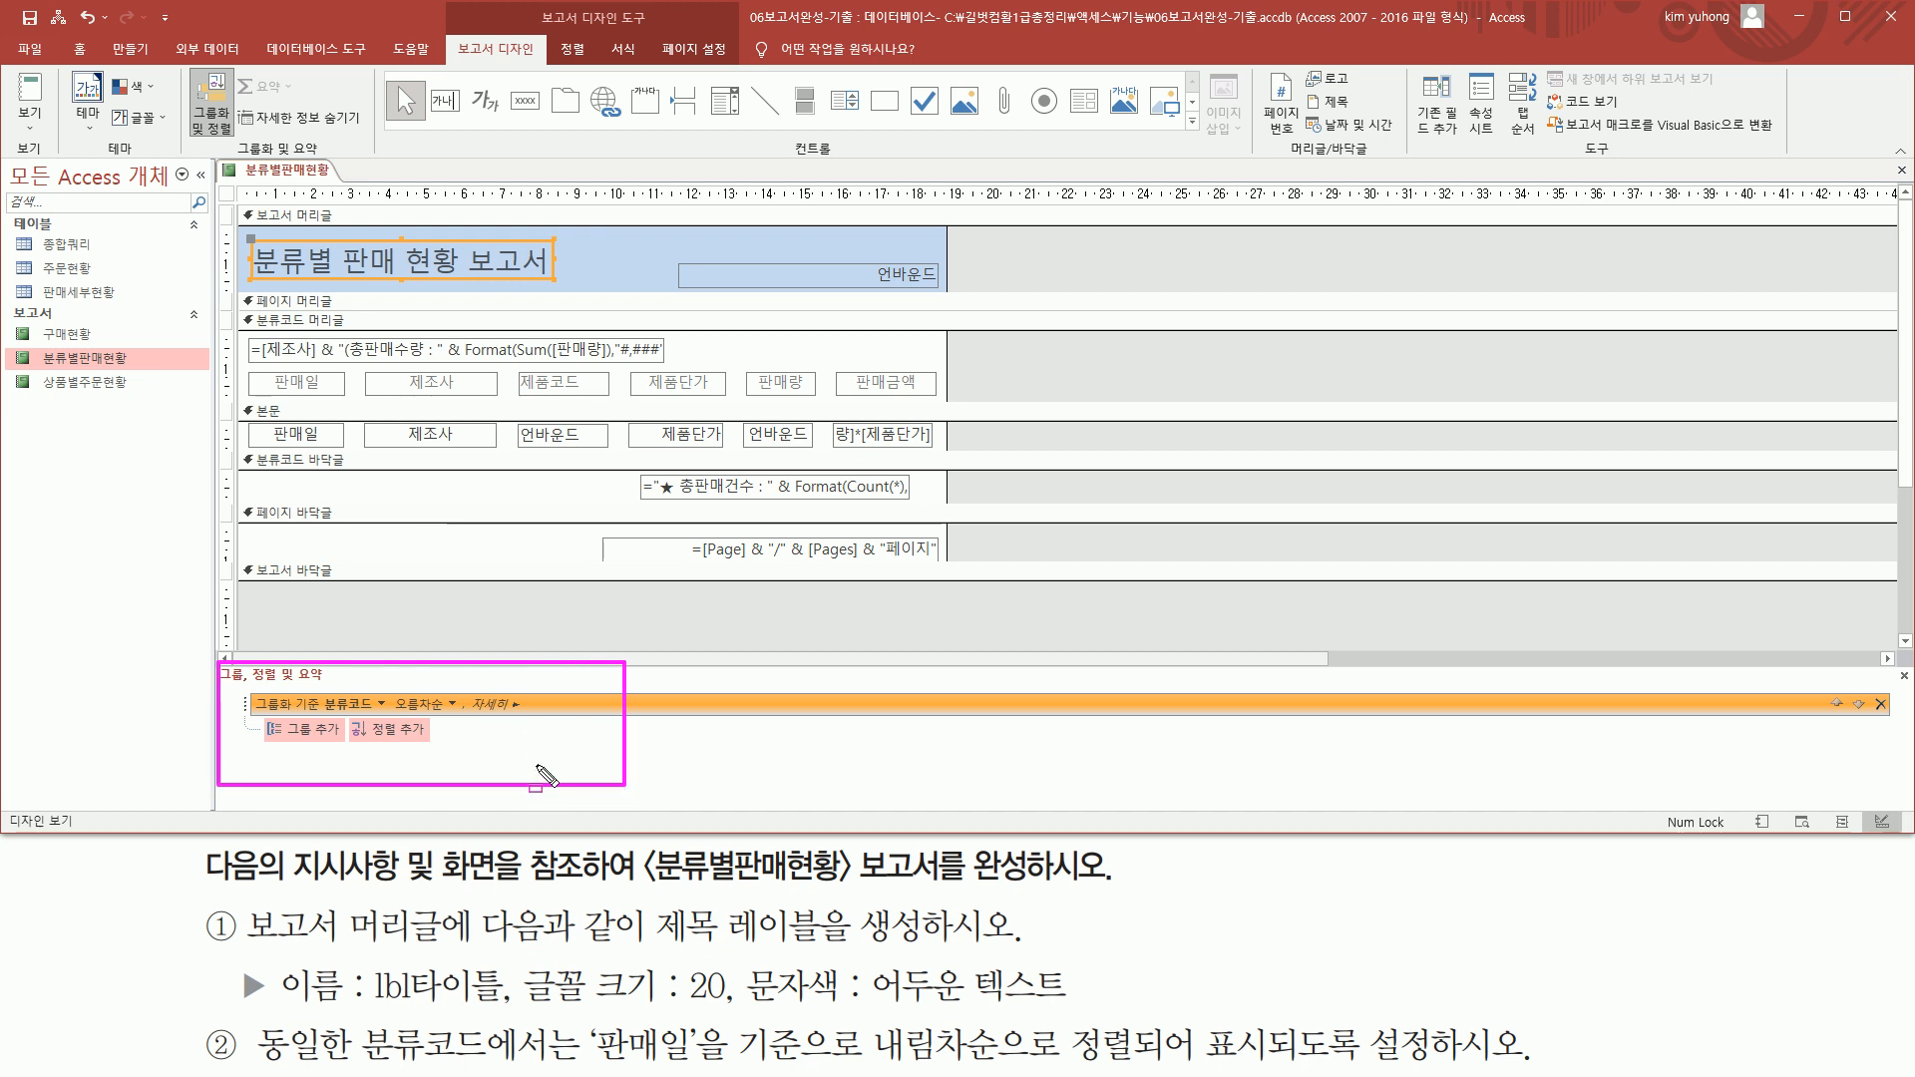
{"action": "left_click_drag", "start_coordinate": [259, 1065], "coordinate": [504, 1065]}
{"action": "mouse_move", "coordinate": [586, 1019]}
{"action": "left_mouse_down"}
{"action": "mouse_move", "coordinate": [734, 1067]}
{"action": "mouse_move", "coordinate": [1059, 1064]}
{"action": "left_mouse_up"}
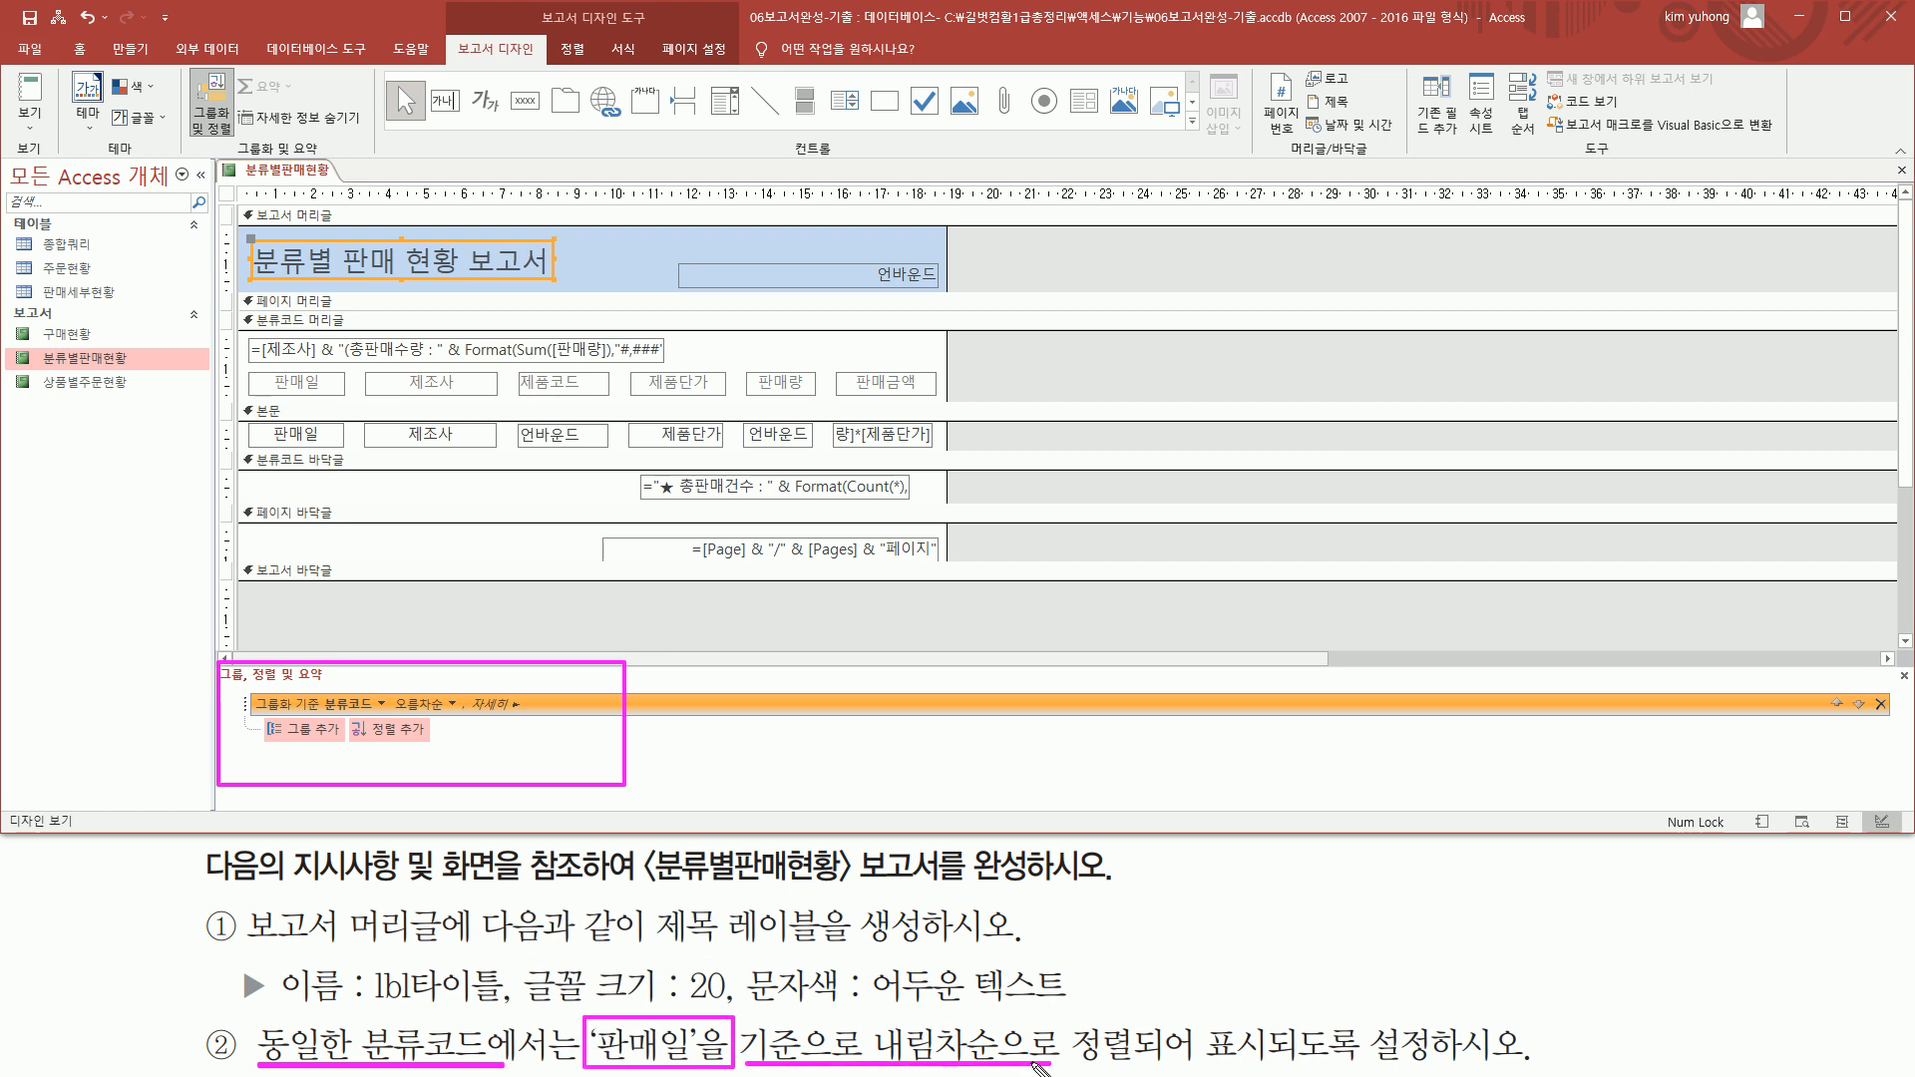
{"action": "mouse_move", "coordinate": [317, 687]}
{"action": "left_mouse_down"}
{"action": "mouse_move", "coordinate": [349, 713]}
{"action": "mouse_move", "coordinate": [460, 714]}
{"action": "left_mouse_up"}
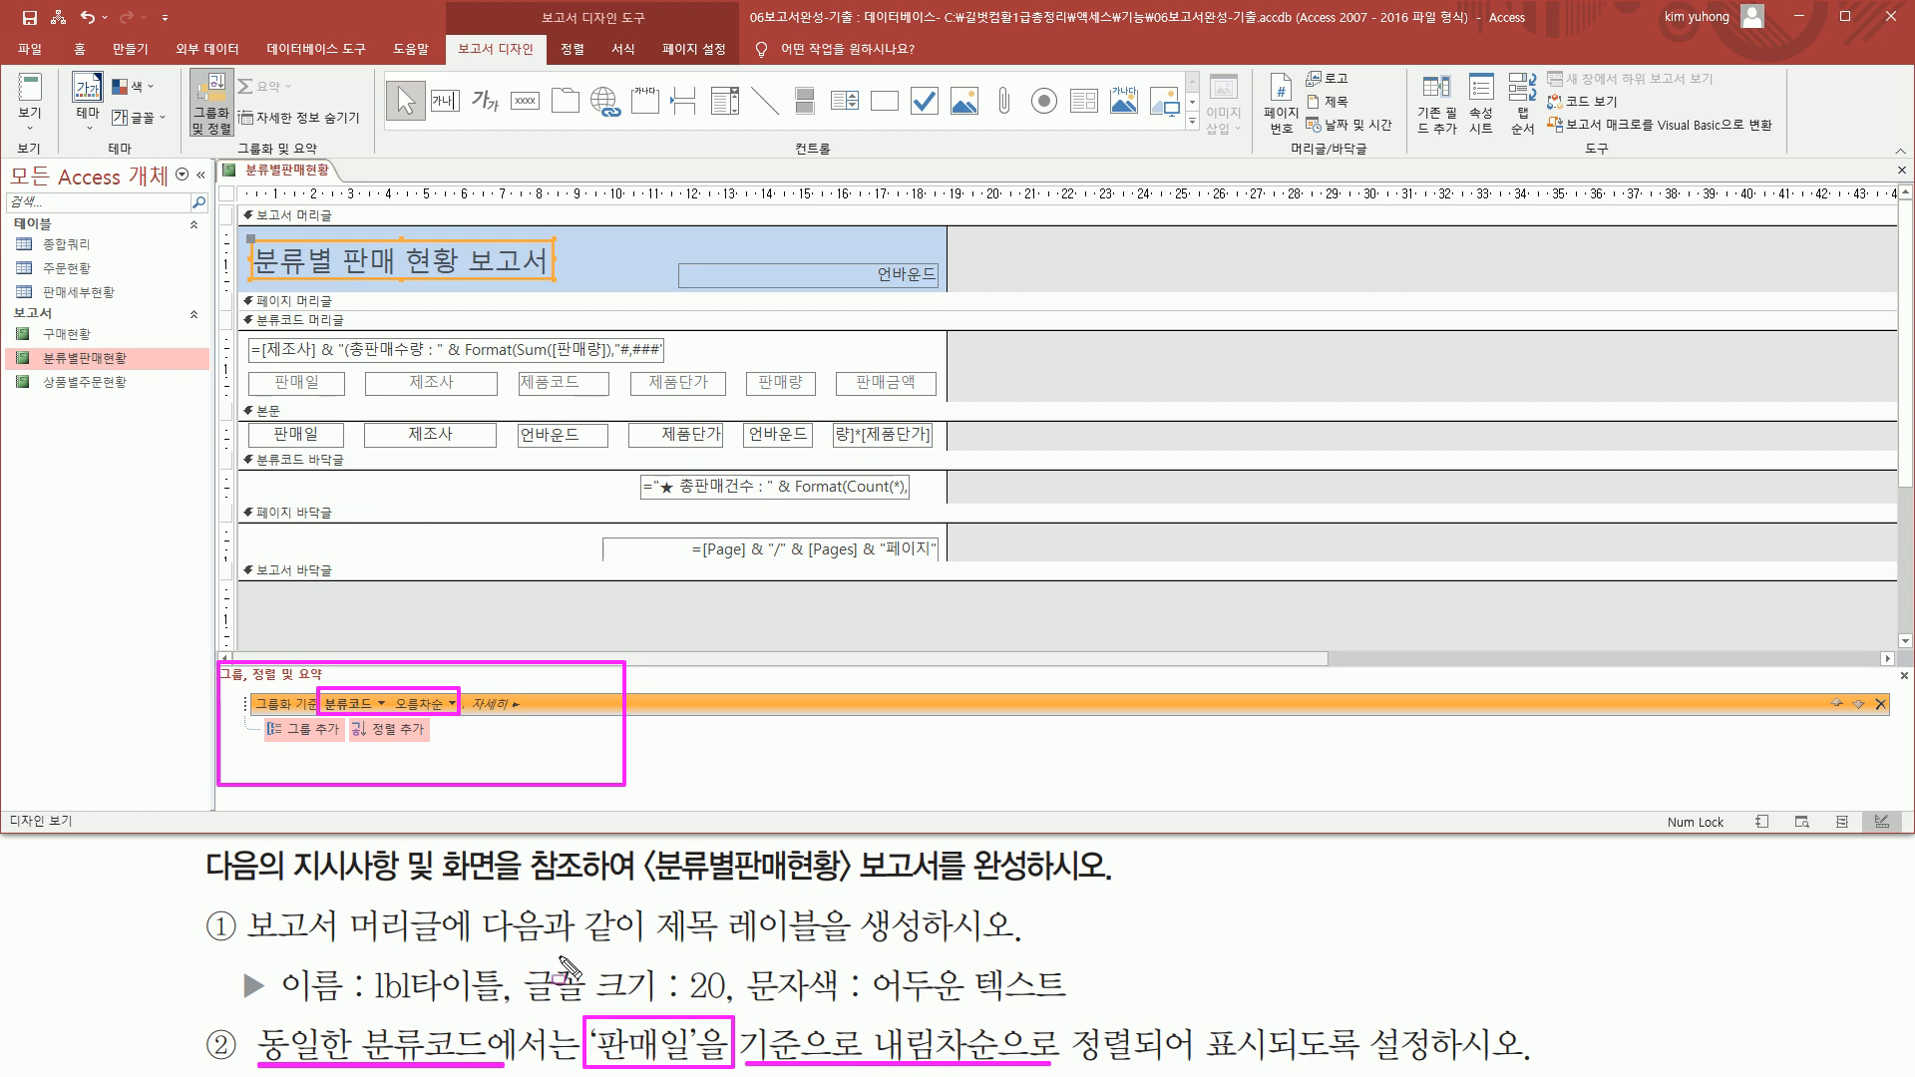
{"action": "left_click_drag", "start_coordinate": [354, 718], "coordinate": [428, 746]}
{"action": "key", "text": "Escape"}
{"action": "left_click", "coordinate": [410, 738]}
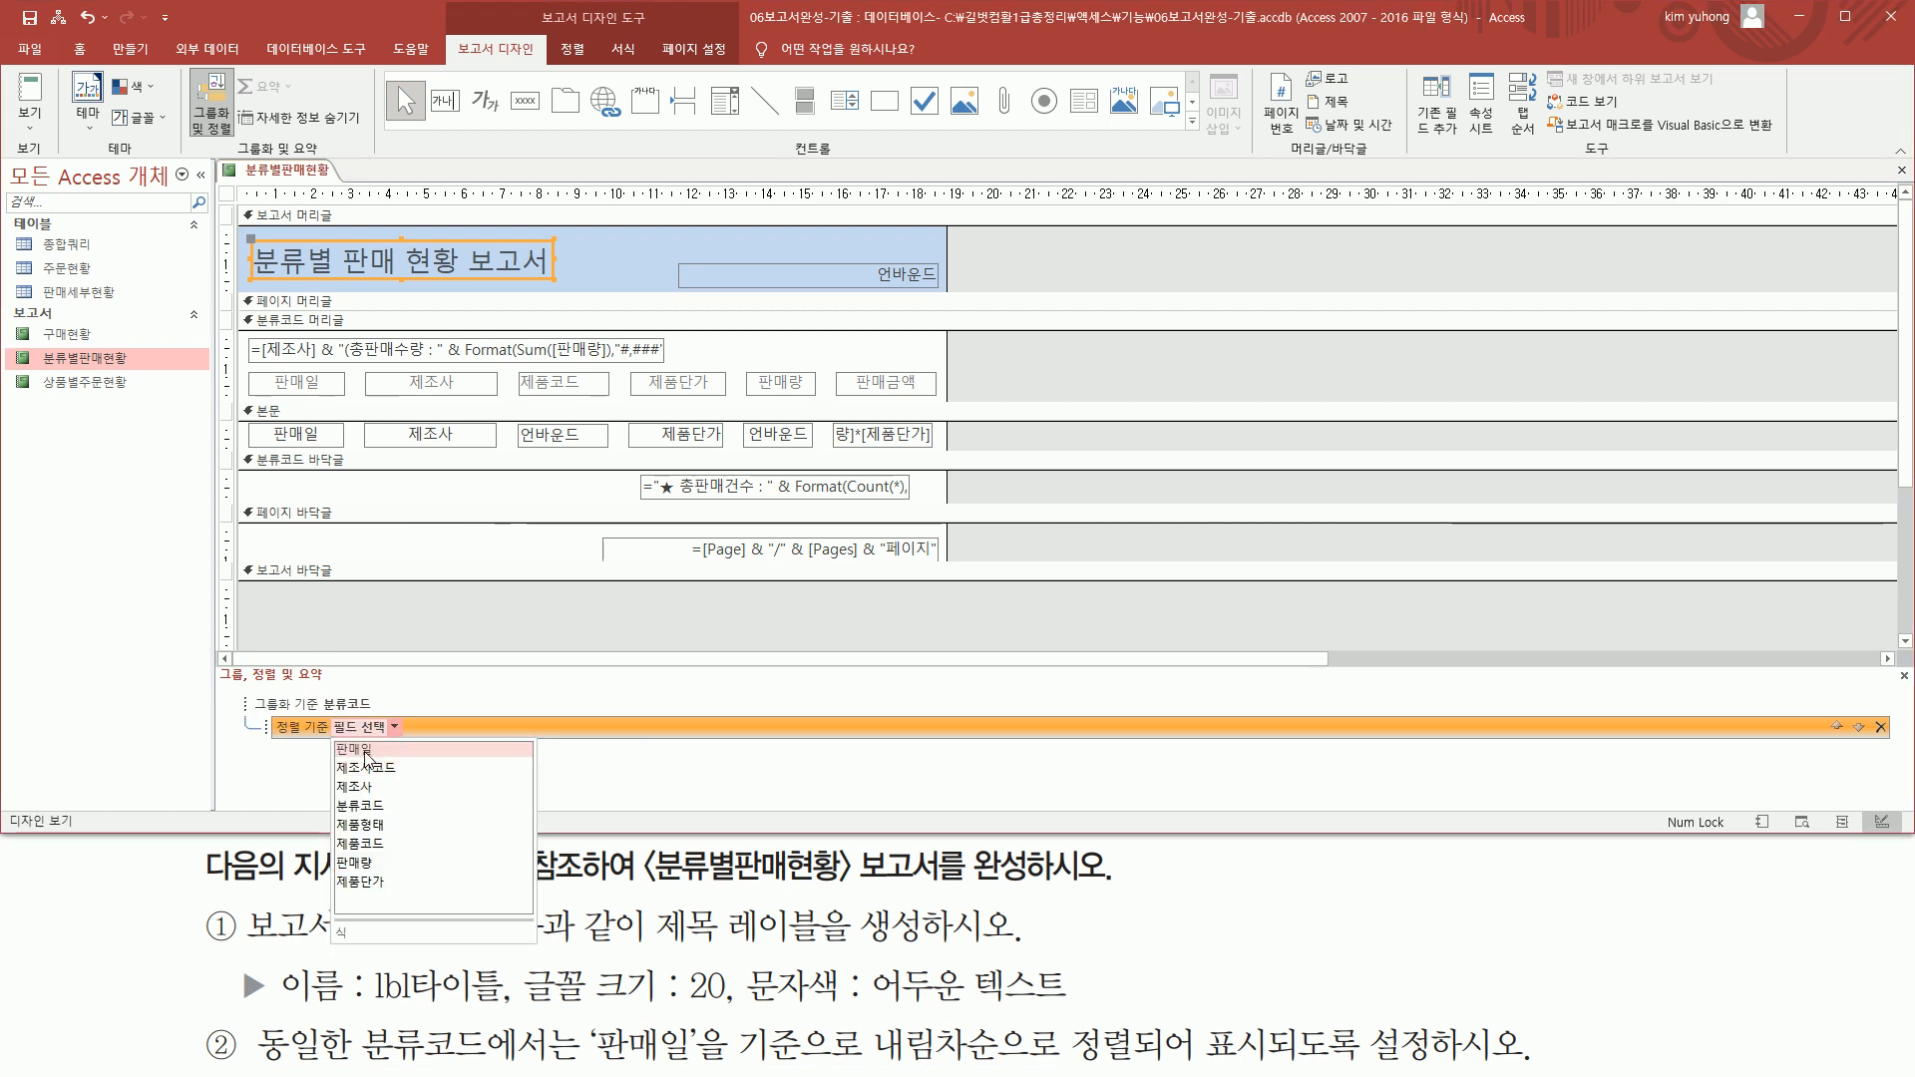
{"action": "left_click", "coordinate": [361, 748]}
{"action": "left_click", "coordinate": [447, 729]}
{"action": "left_click", "coordinate": [424, 766]}
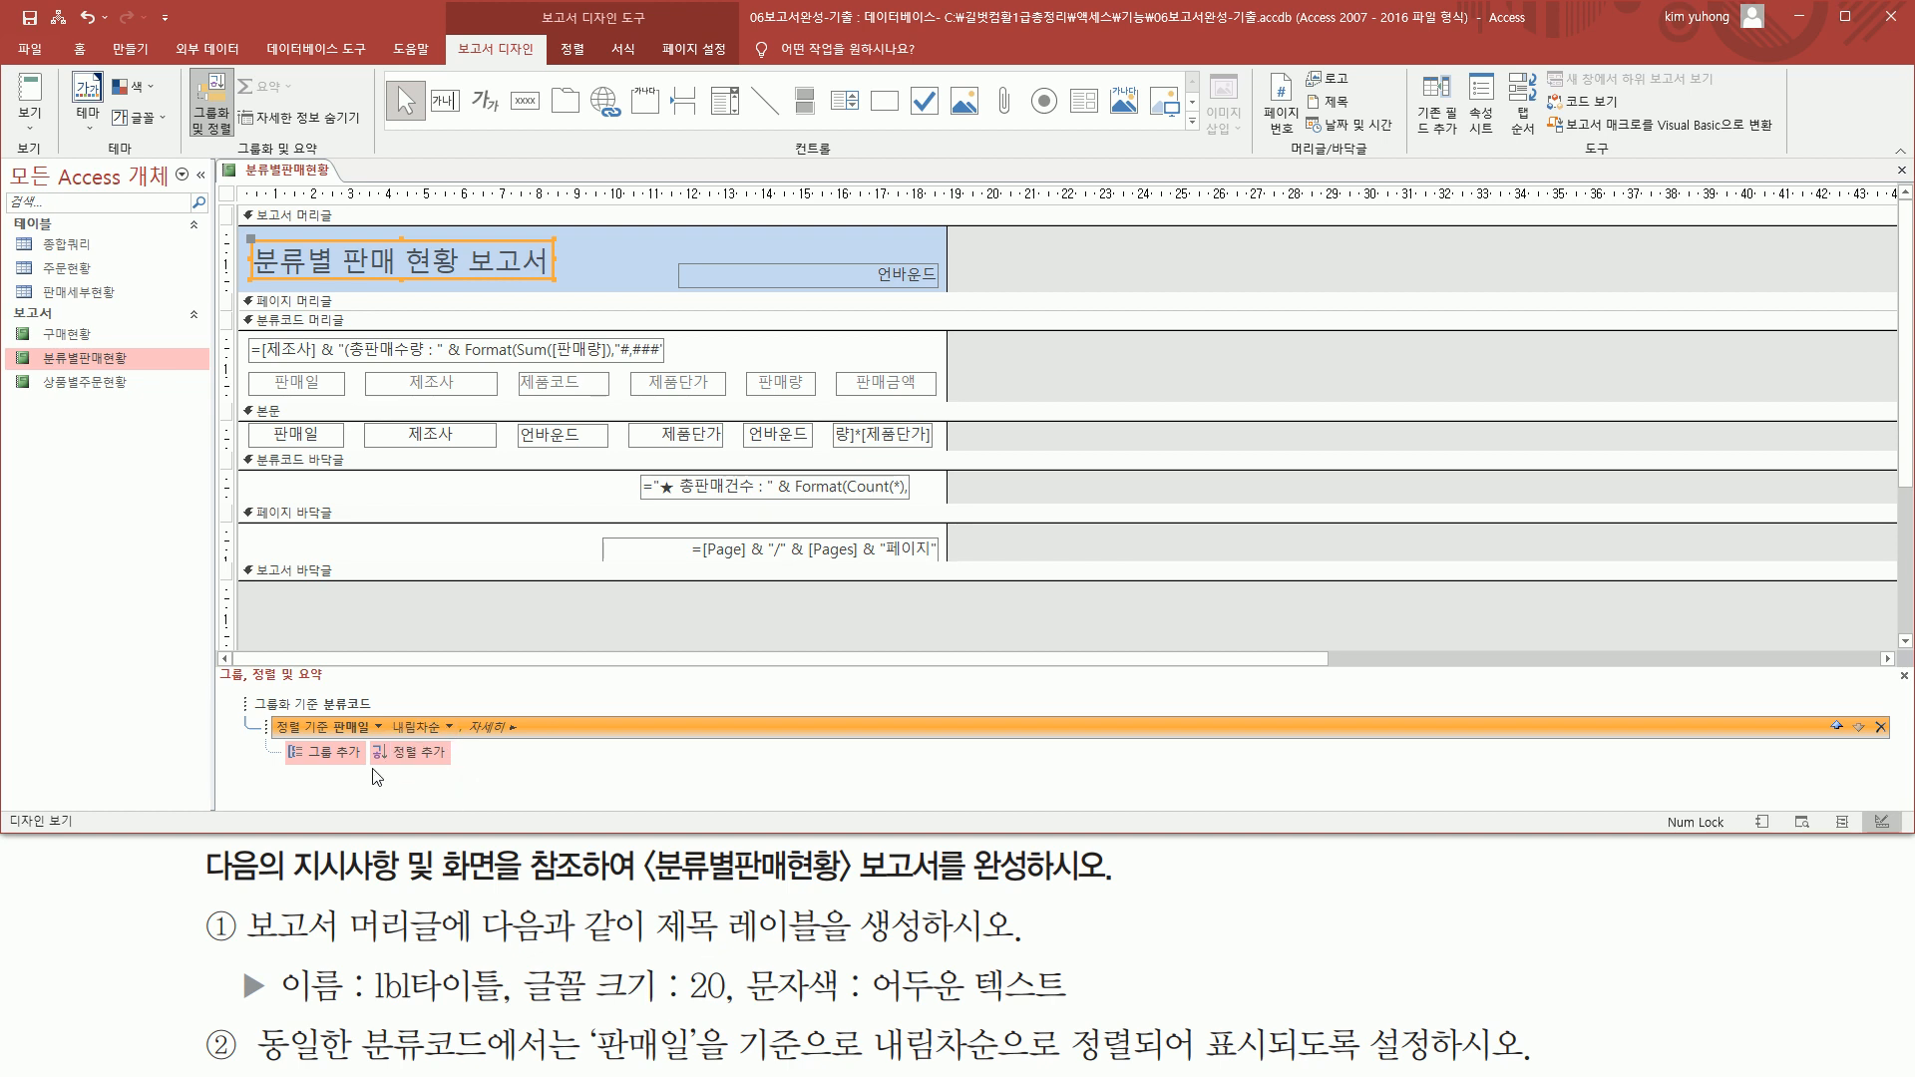
Close the grouping and sorting settings and clear the selection of the title label
{"action": "key", "text": "ctrl+shift+d"}
{"action": "mouse_move", "coordinate": [327, 710]}
{"action": "left_mouse_down"}
{"action": "mouse_move", "coordinate": [344, 737]}
{"action": "mouse_move", "coordinate": [449, 740]}
{"action": "left_mouse_up"}
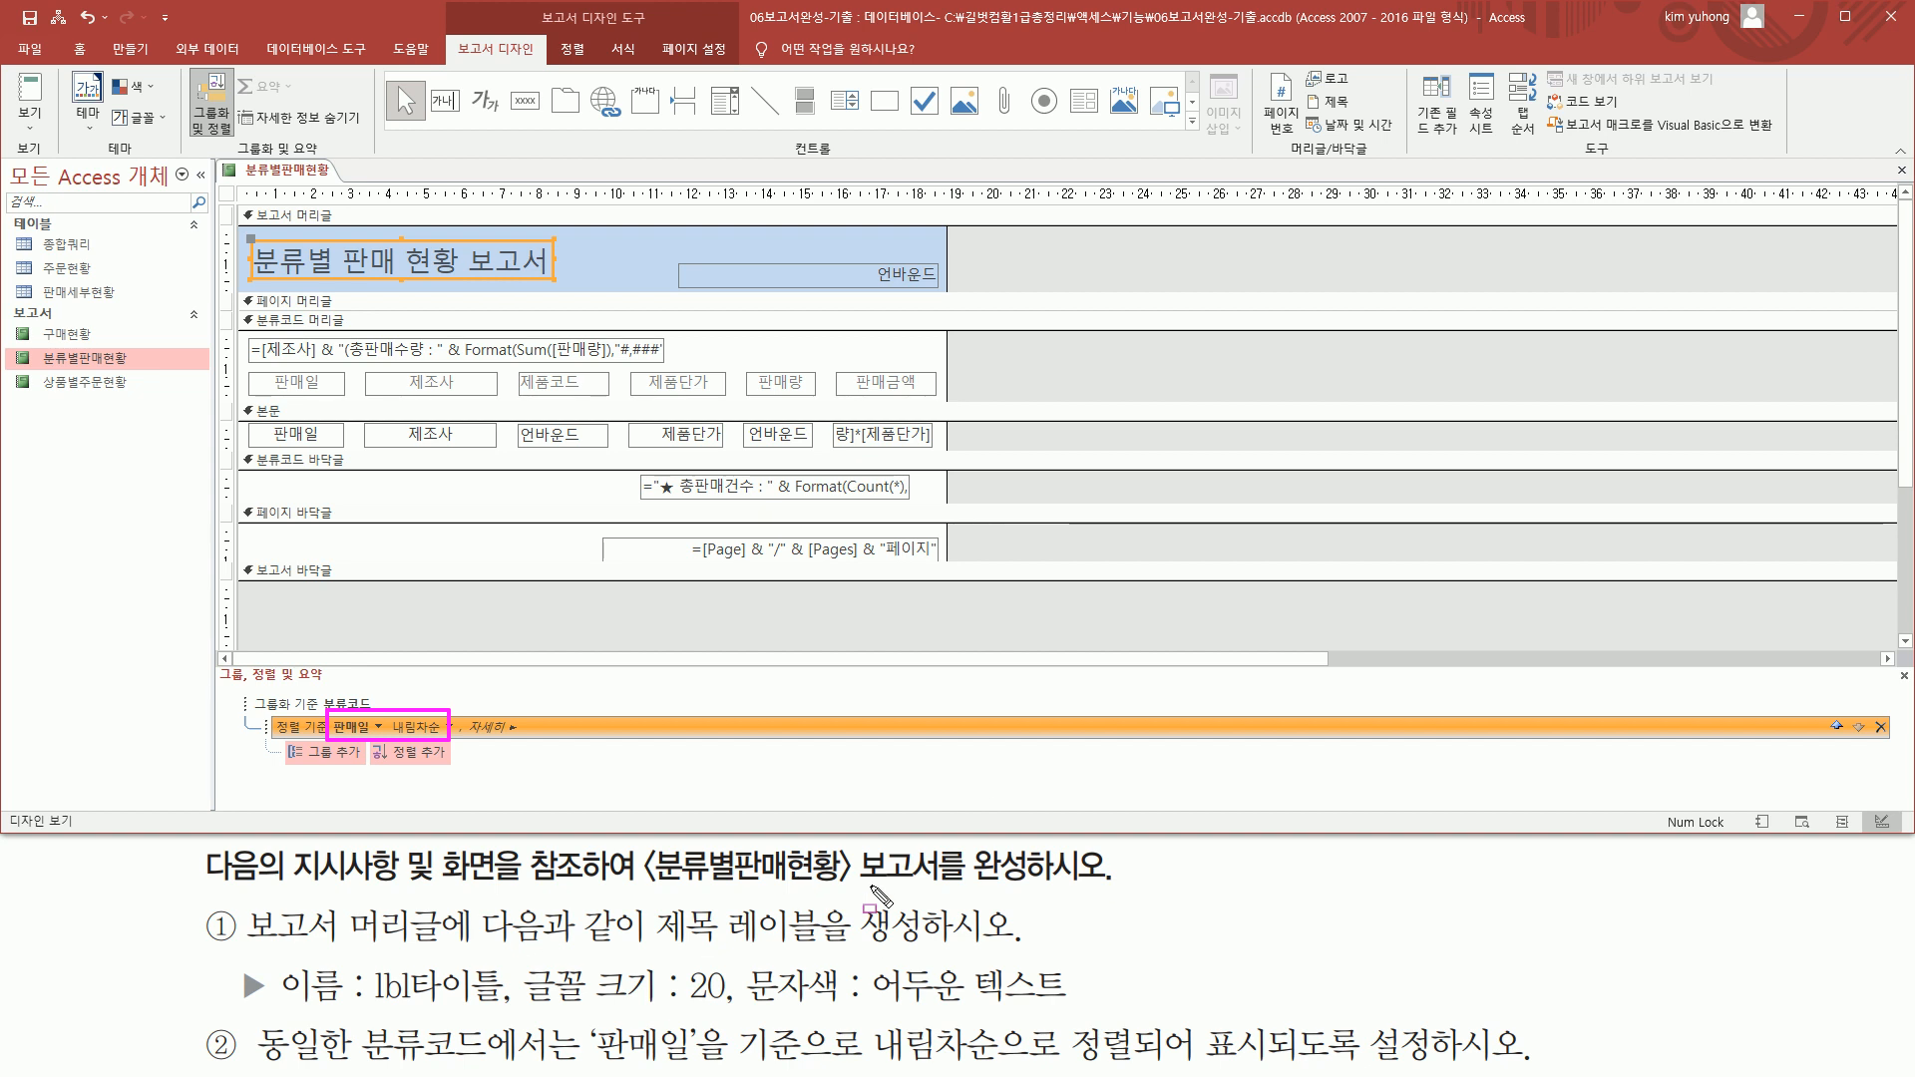
{"action": "left_click_drag", "start_coordinate": [1892, 665], "coordinate": [1911, 693]}
{"action": "key", "text": "Escape"}
{"action": "left_click", "coordinate": [1904, 677]}
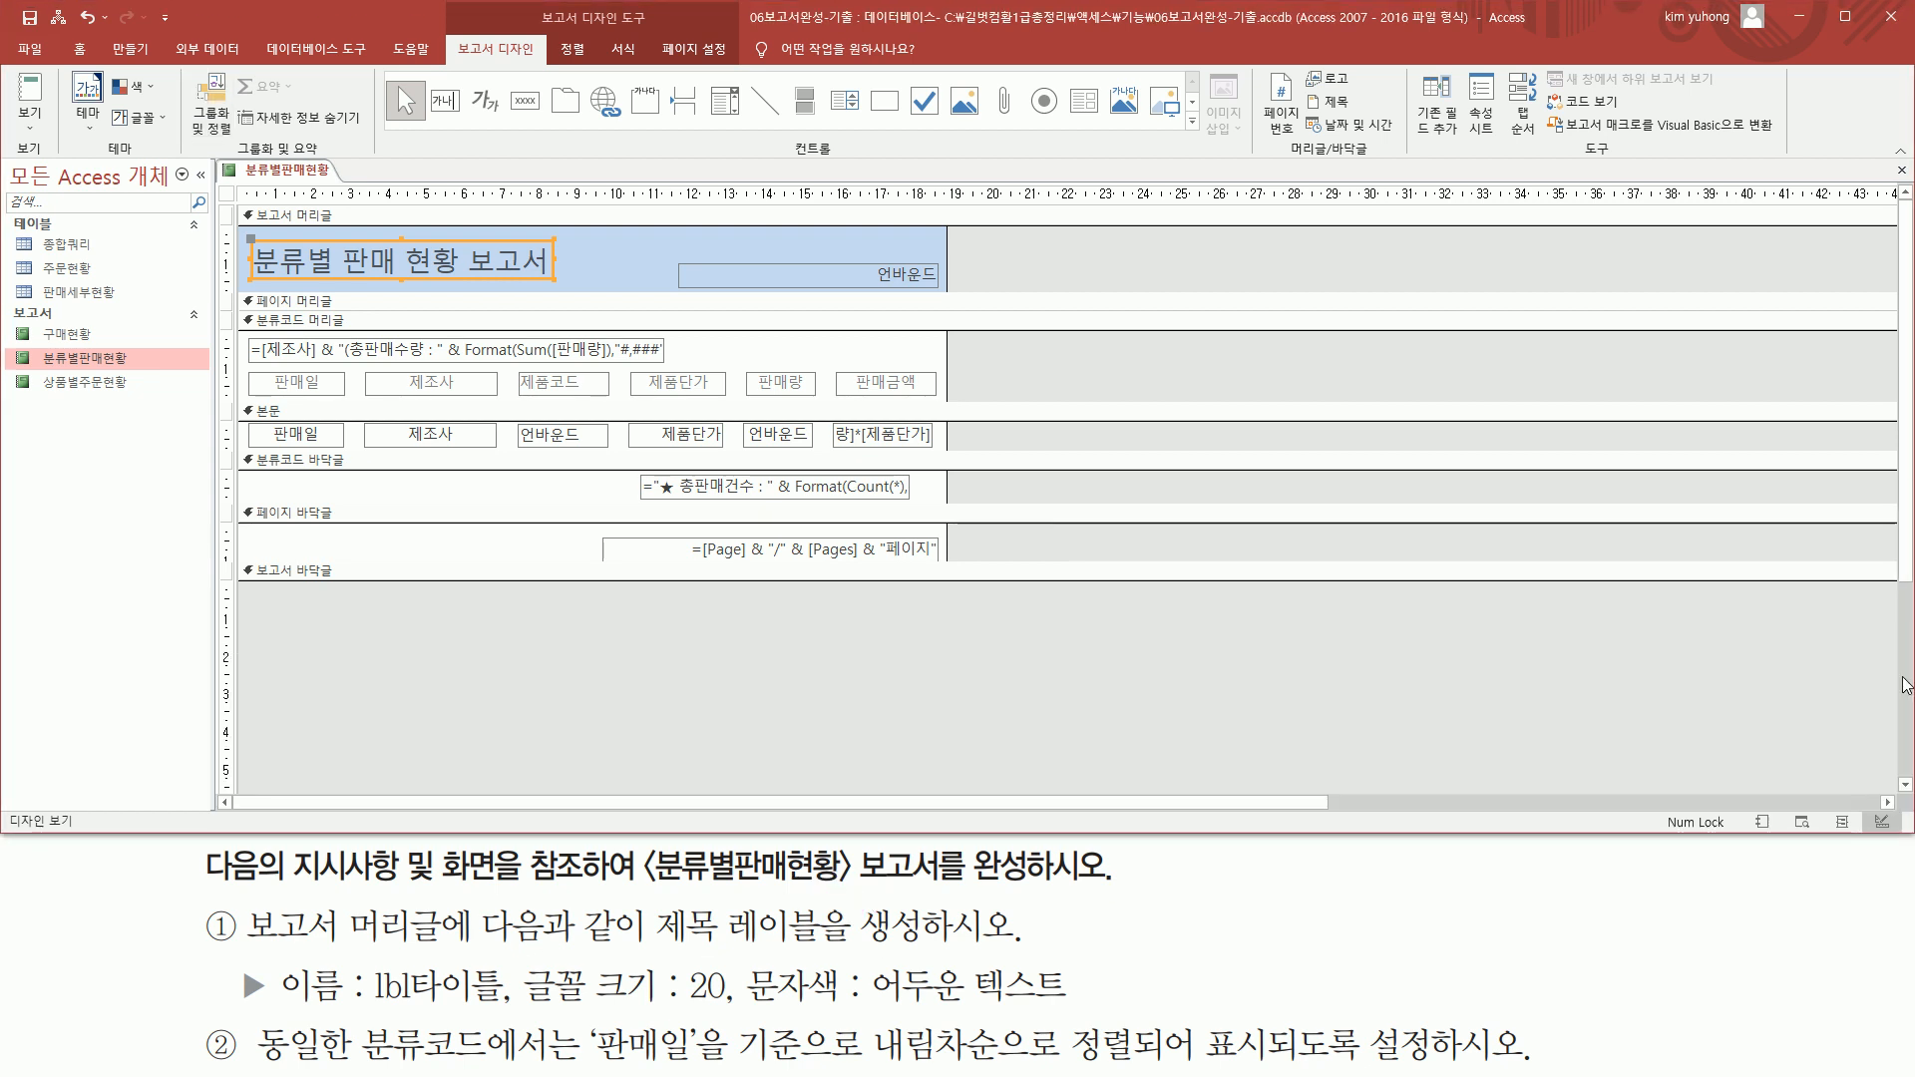
{"action": "left_click", "coordinate": [1063, 720]}
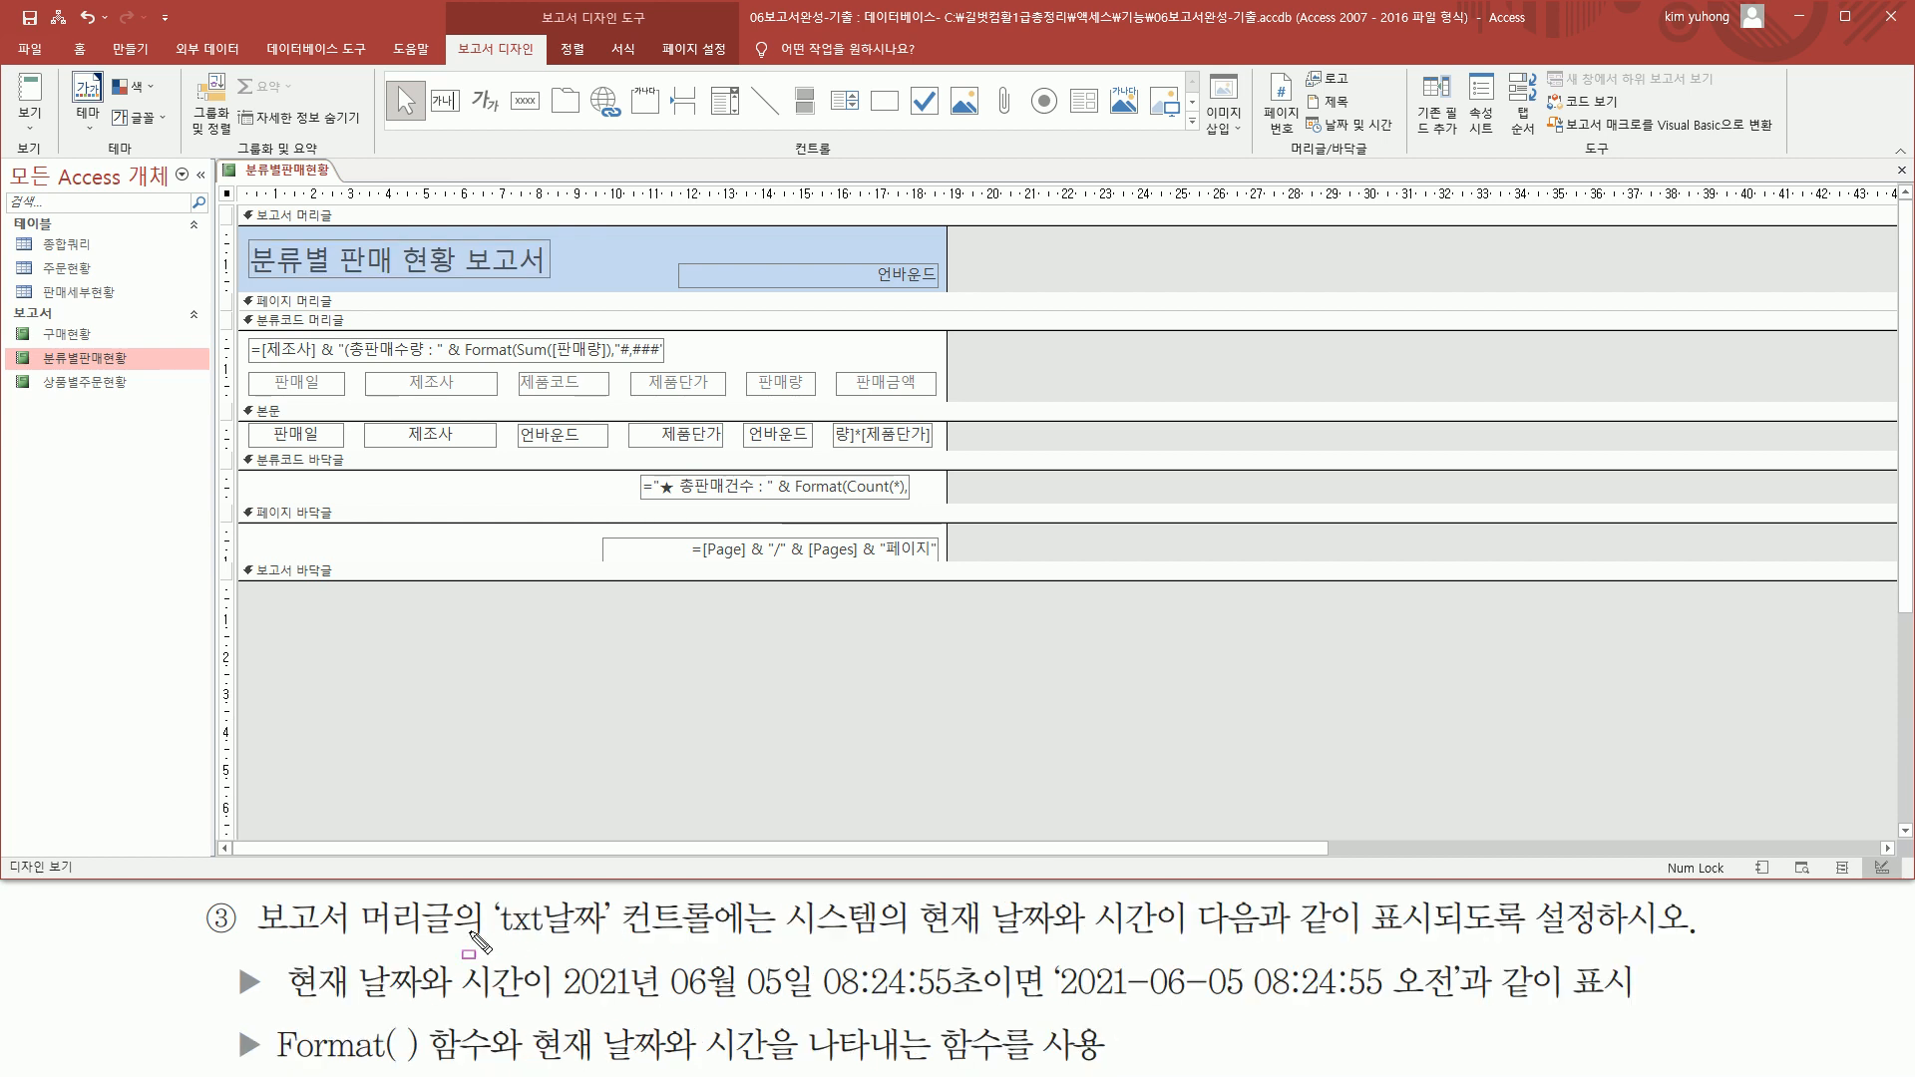
Open the properties of the txt날짜 text box in the report header
{"action": "mouse_move", "coordinate": [240, 937]}
{"action": "left_mouse_down"}
{"action": "mouse_move", "coordinate": [608, 930]}
{"action": "mouse_move", "coordinate": [721, 950]}
{"action": "left_mouse_up"}
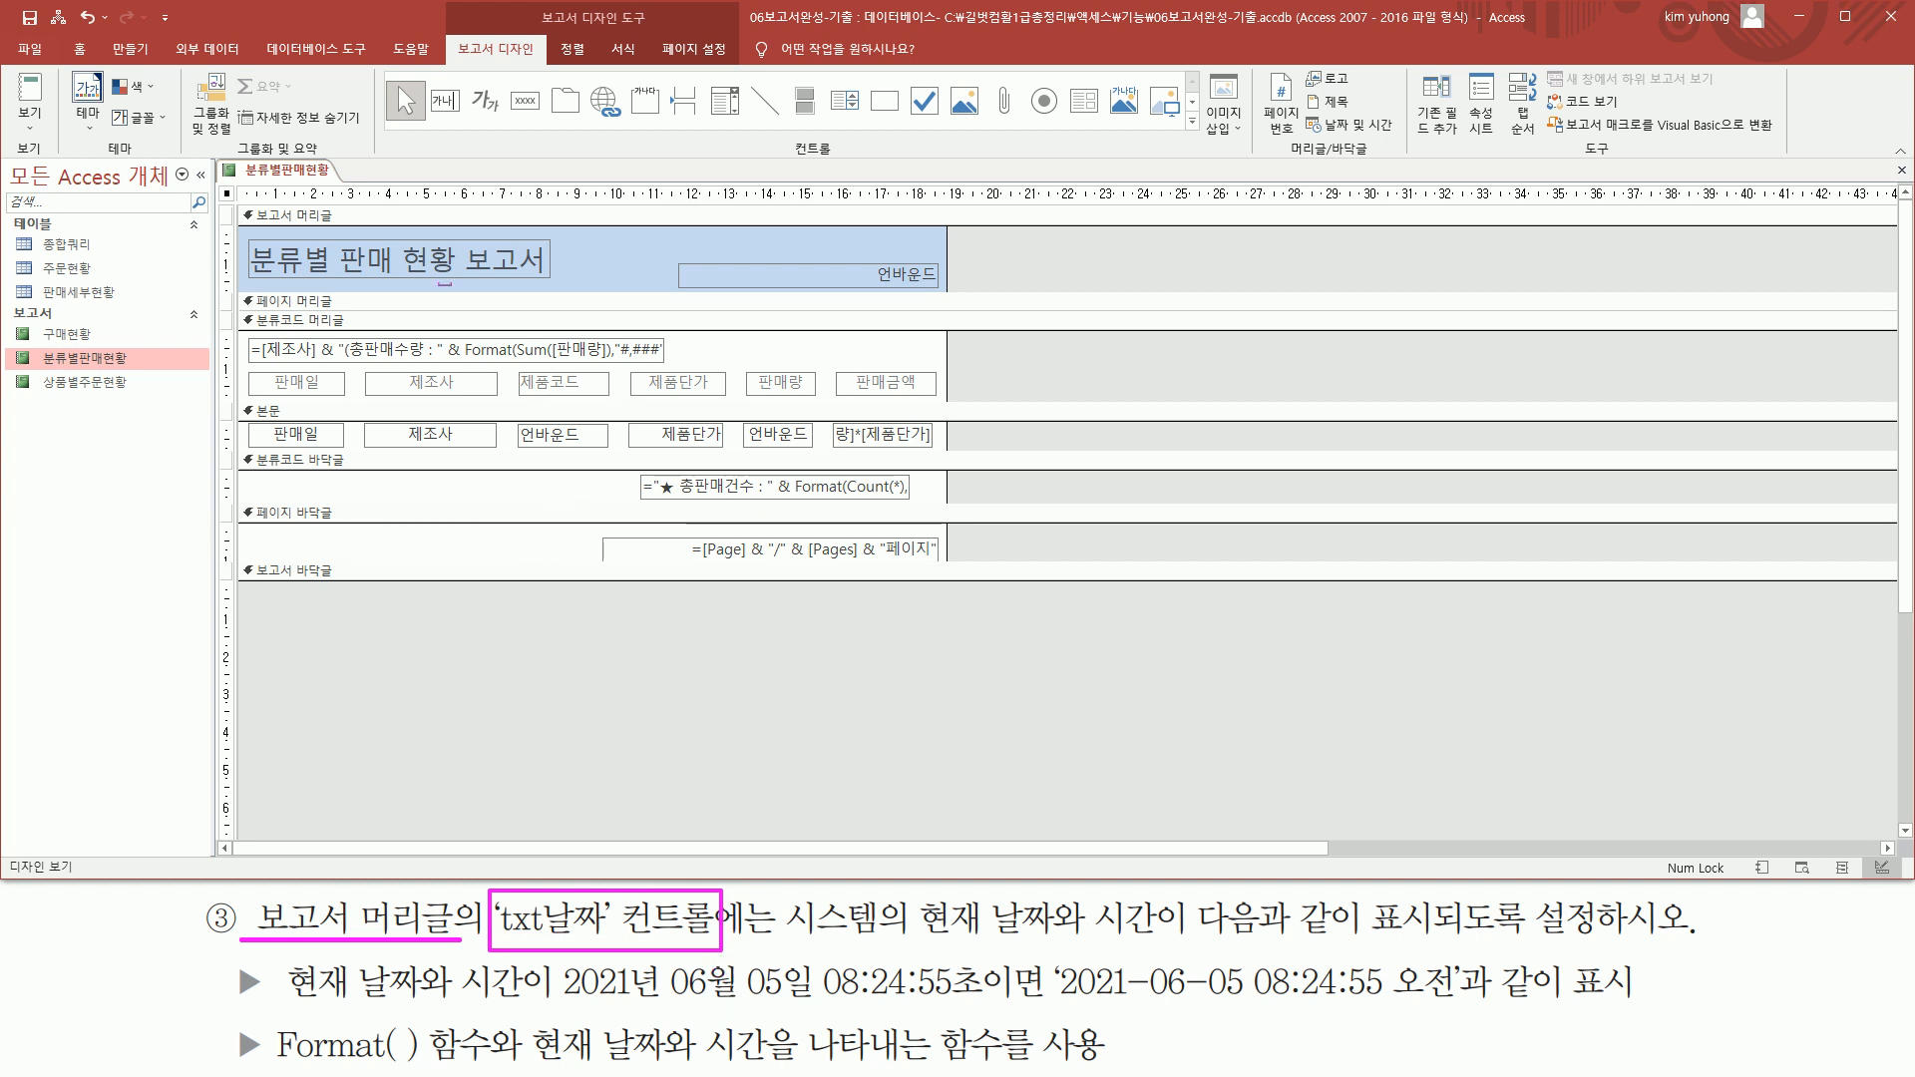
{"action": "mouse_move", "coordinate": [232, 226]}
{"action": "left_mouse_down"}
{"action": "mouse_move", "coordinate": [256, 283]}
{"action": "mouse_move", "coordinate": [955, 295]}
{"action": "left_mouse_up"}
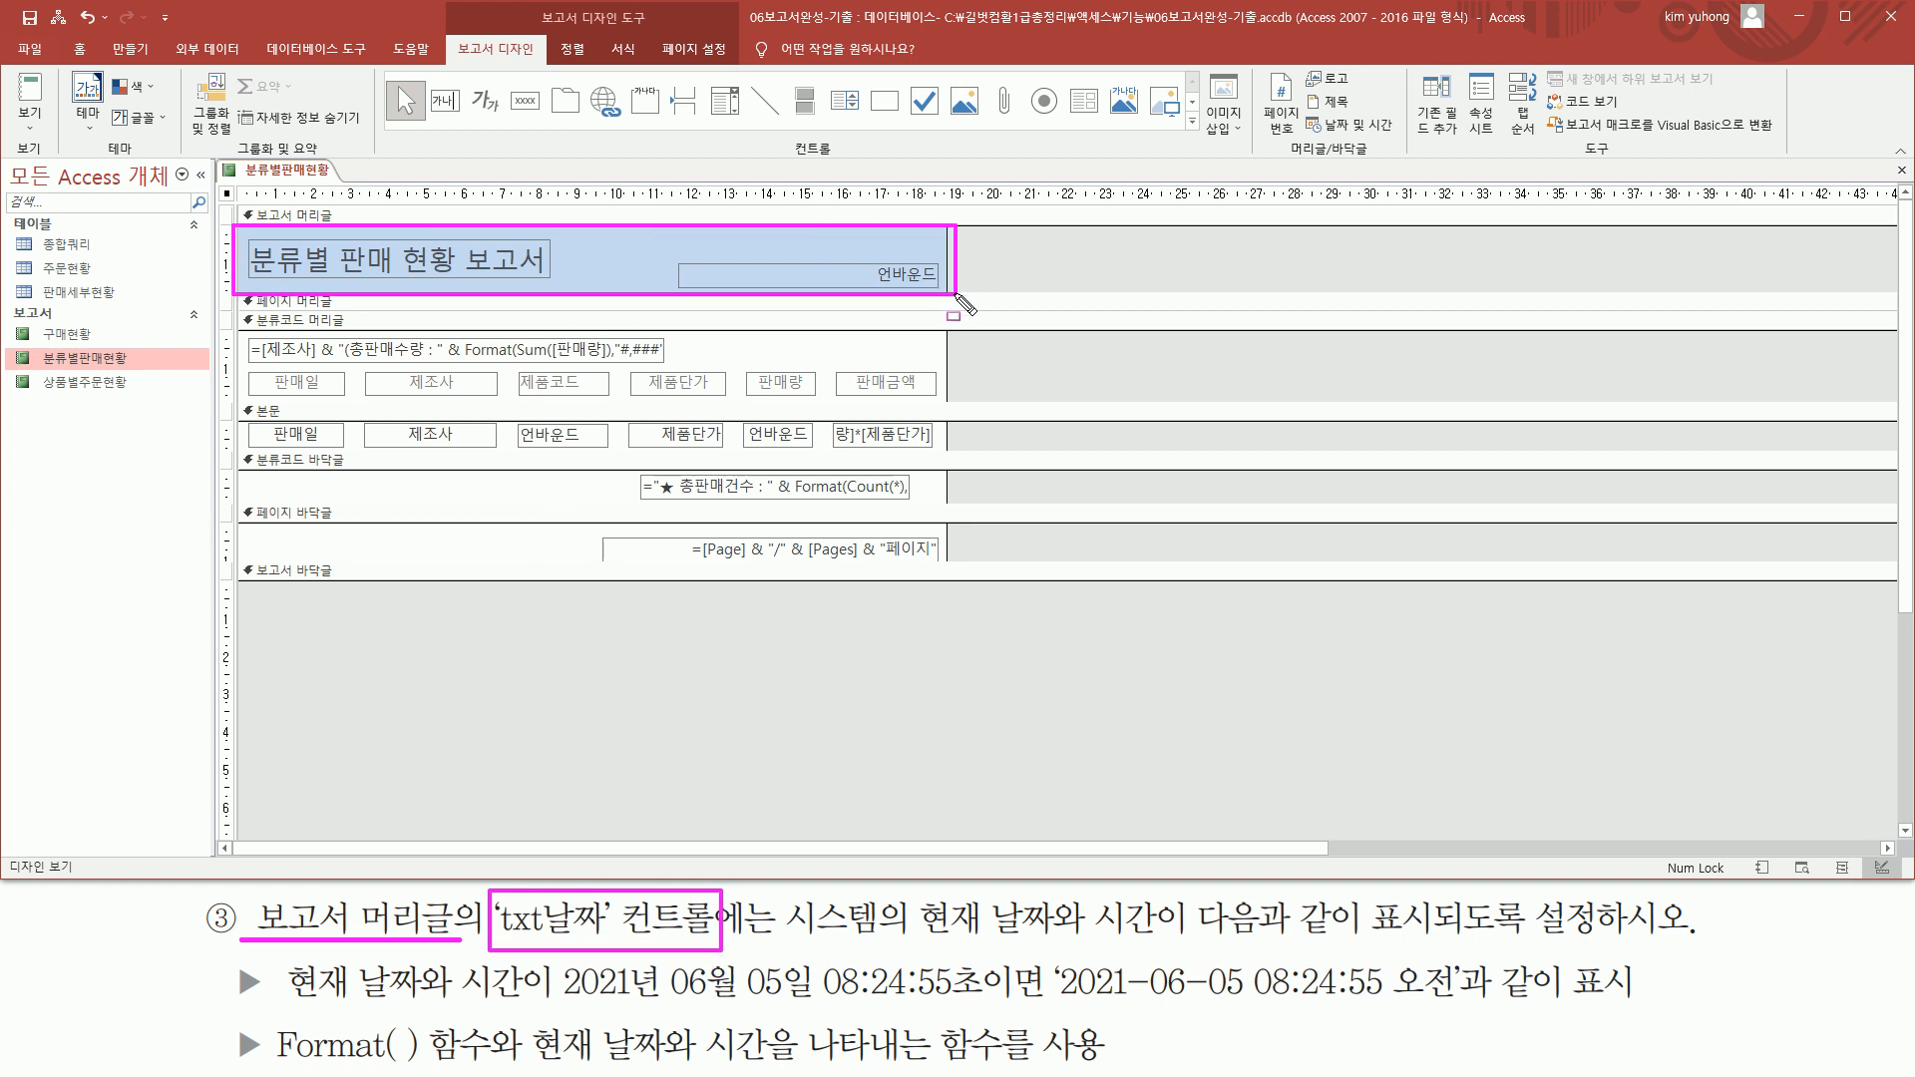
{"action": "left_click_drag", "start_coordinate": [681, 260], "coordinate": [938, 289]}
{"action": "key", "text": "Escape"}
{"action": "left_click", "coordinate": [823, 267]}
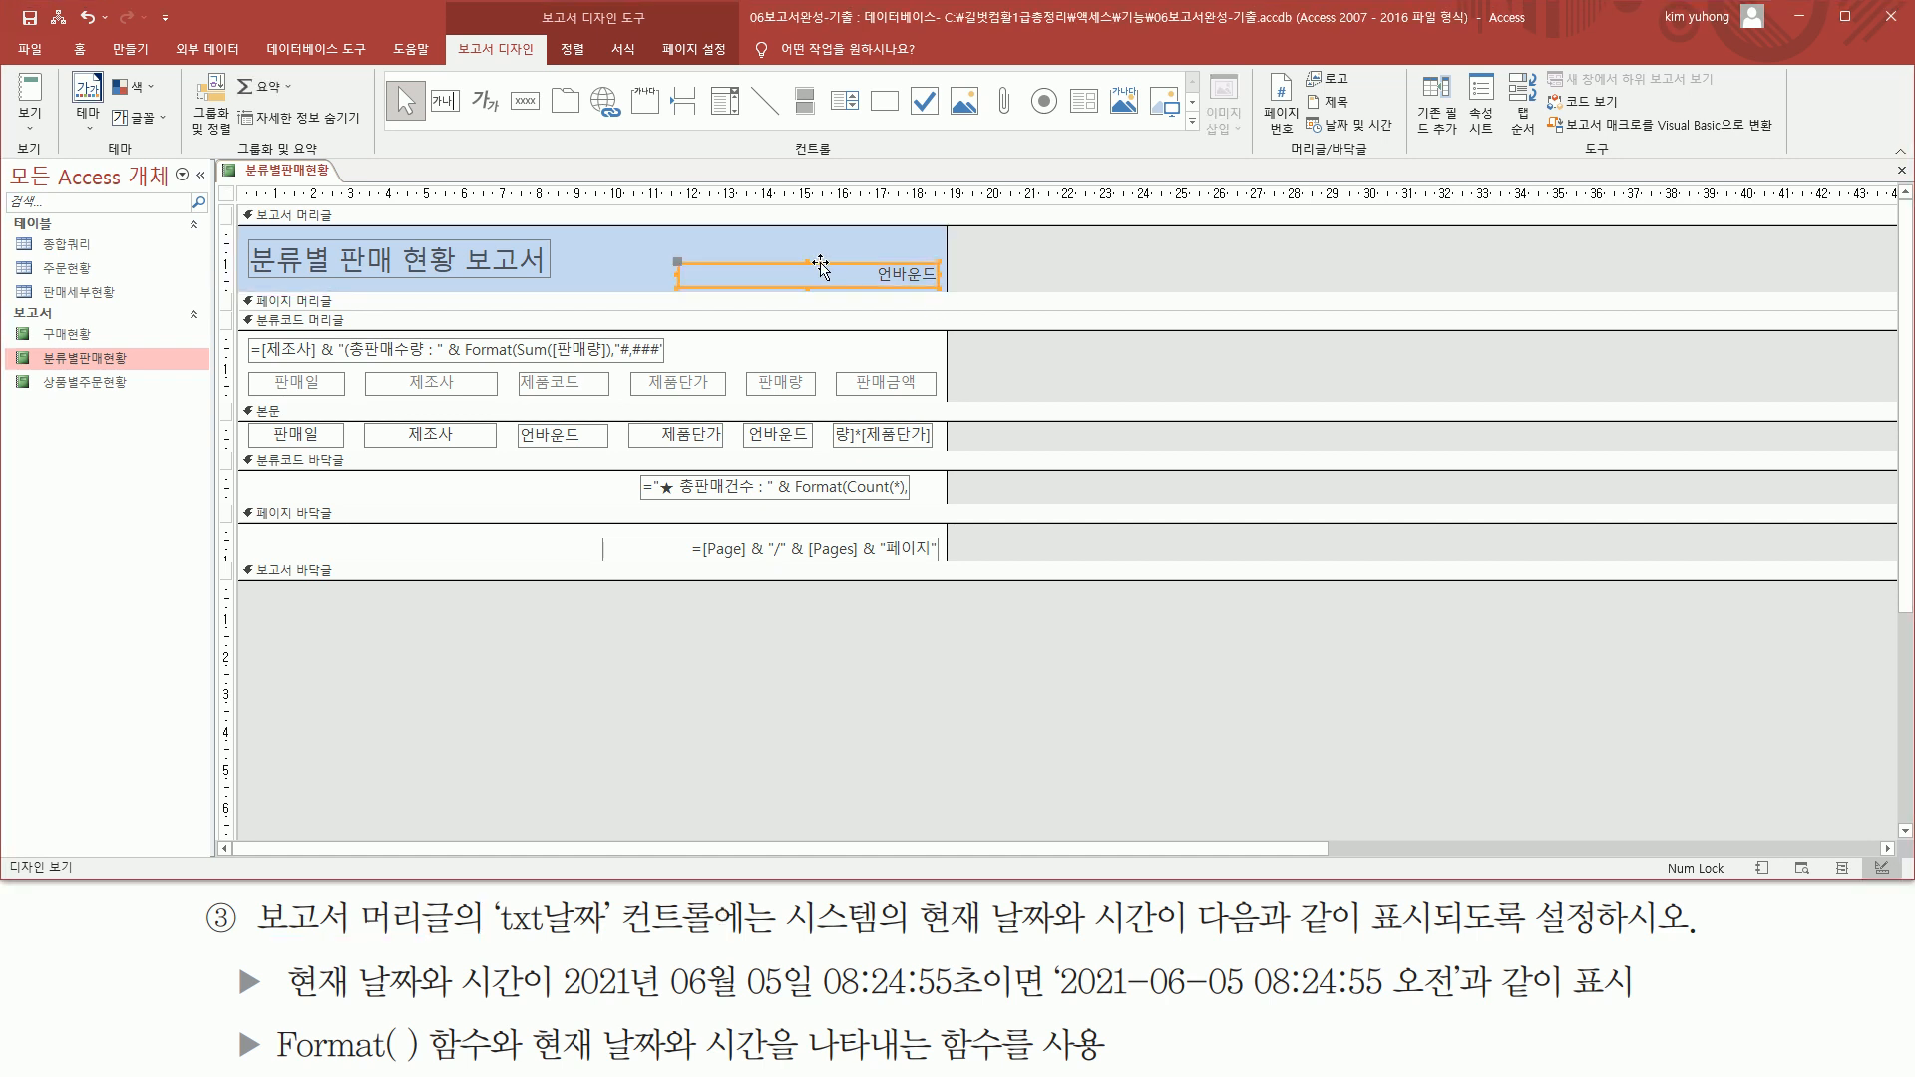
{"action": "double_click", "coordinate": [821, 266]}
{"action": "left_click_drag", "start_coordinate": [1205, 255], "coordinate": [1262, 255]}
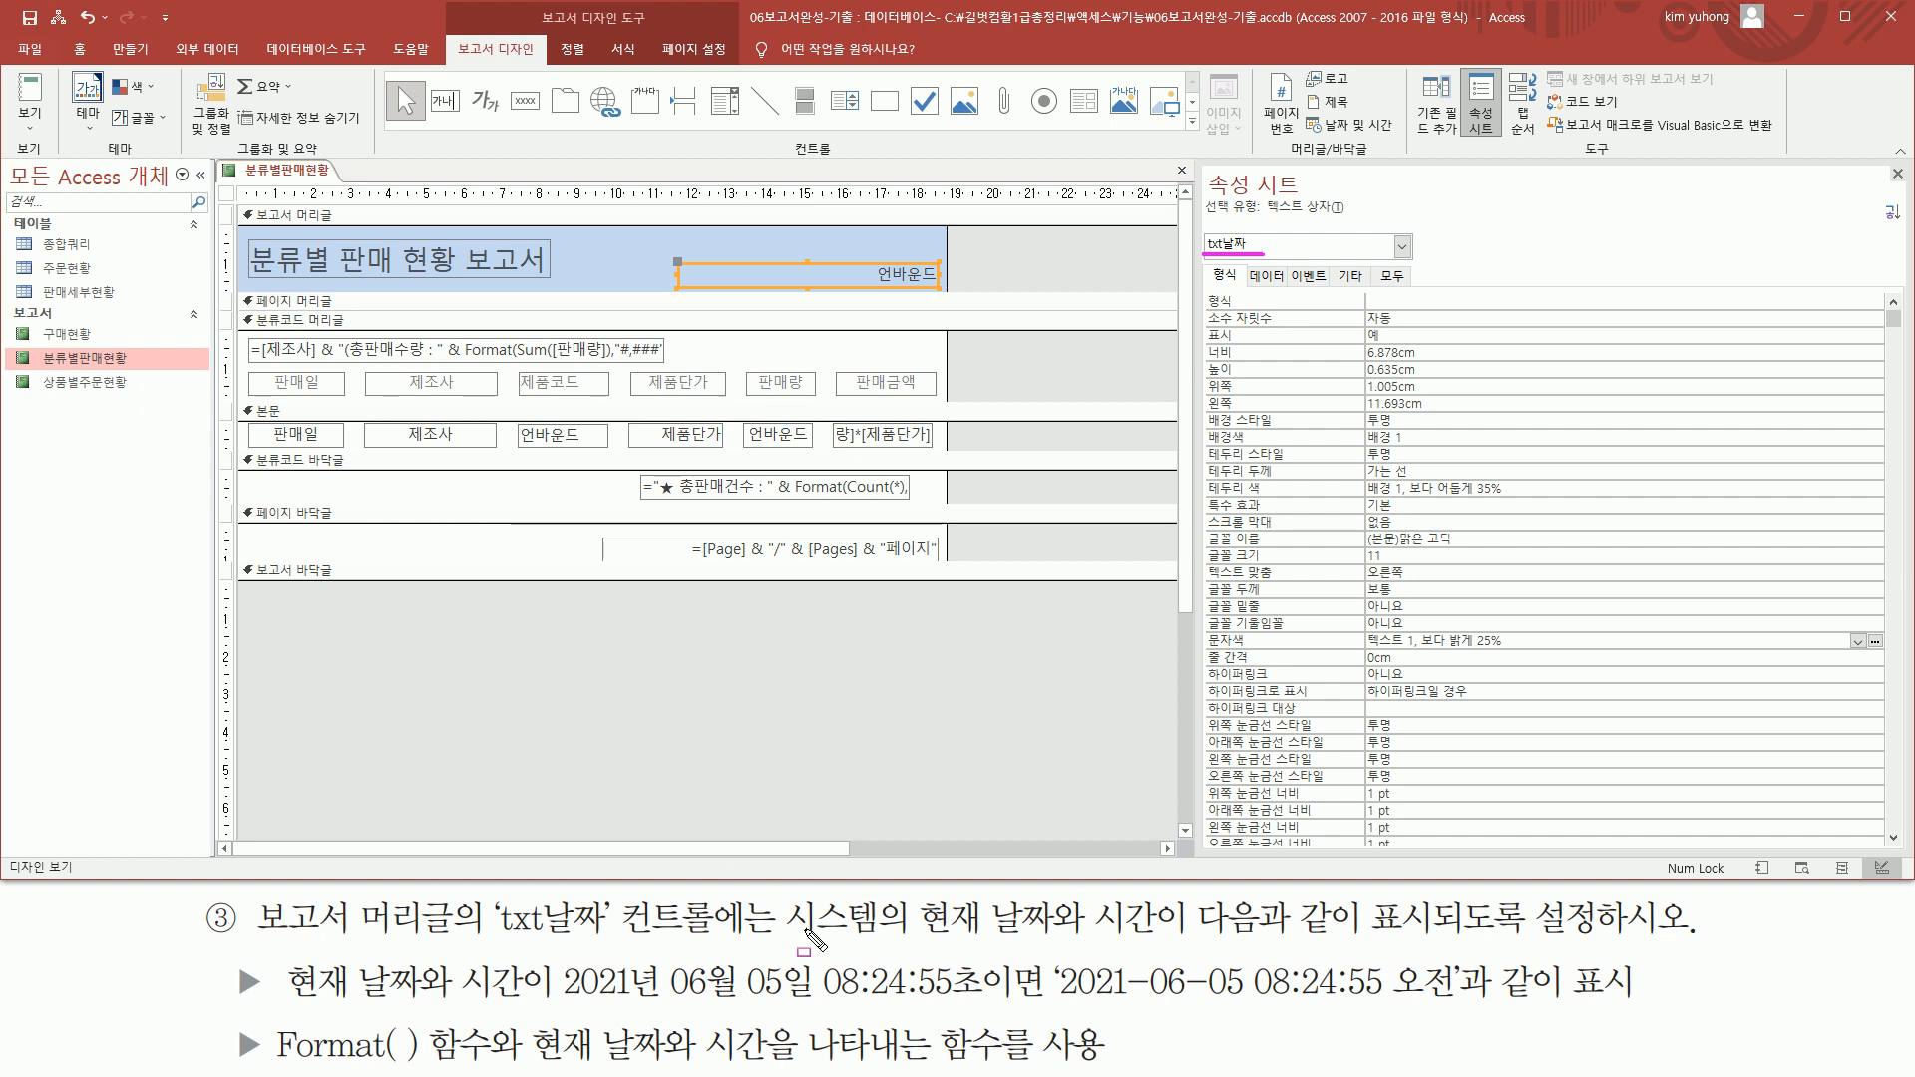
Bring up the data properties of the txt날짜 text box and start editing its control source
{"action": "mouse_move", "coordinate": [784, 942]}
{"action": "left_mouse_down"}
{"action": "mouse_move", "coordinate": [1170, 941]}
{"action": "mouse_move", "coordinate": [1165, 894]}
{"action": "left_mouse_up"}
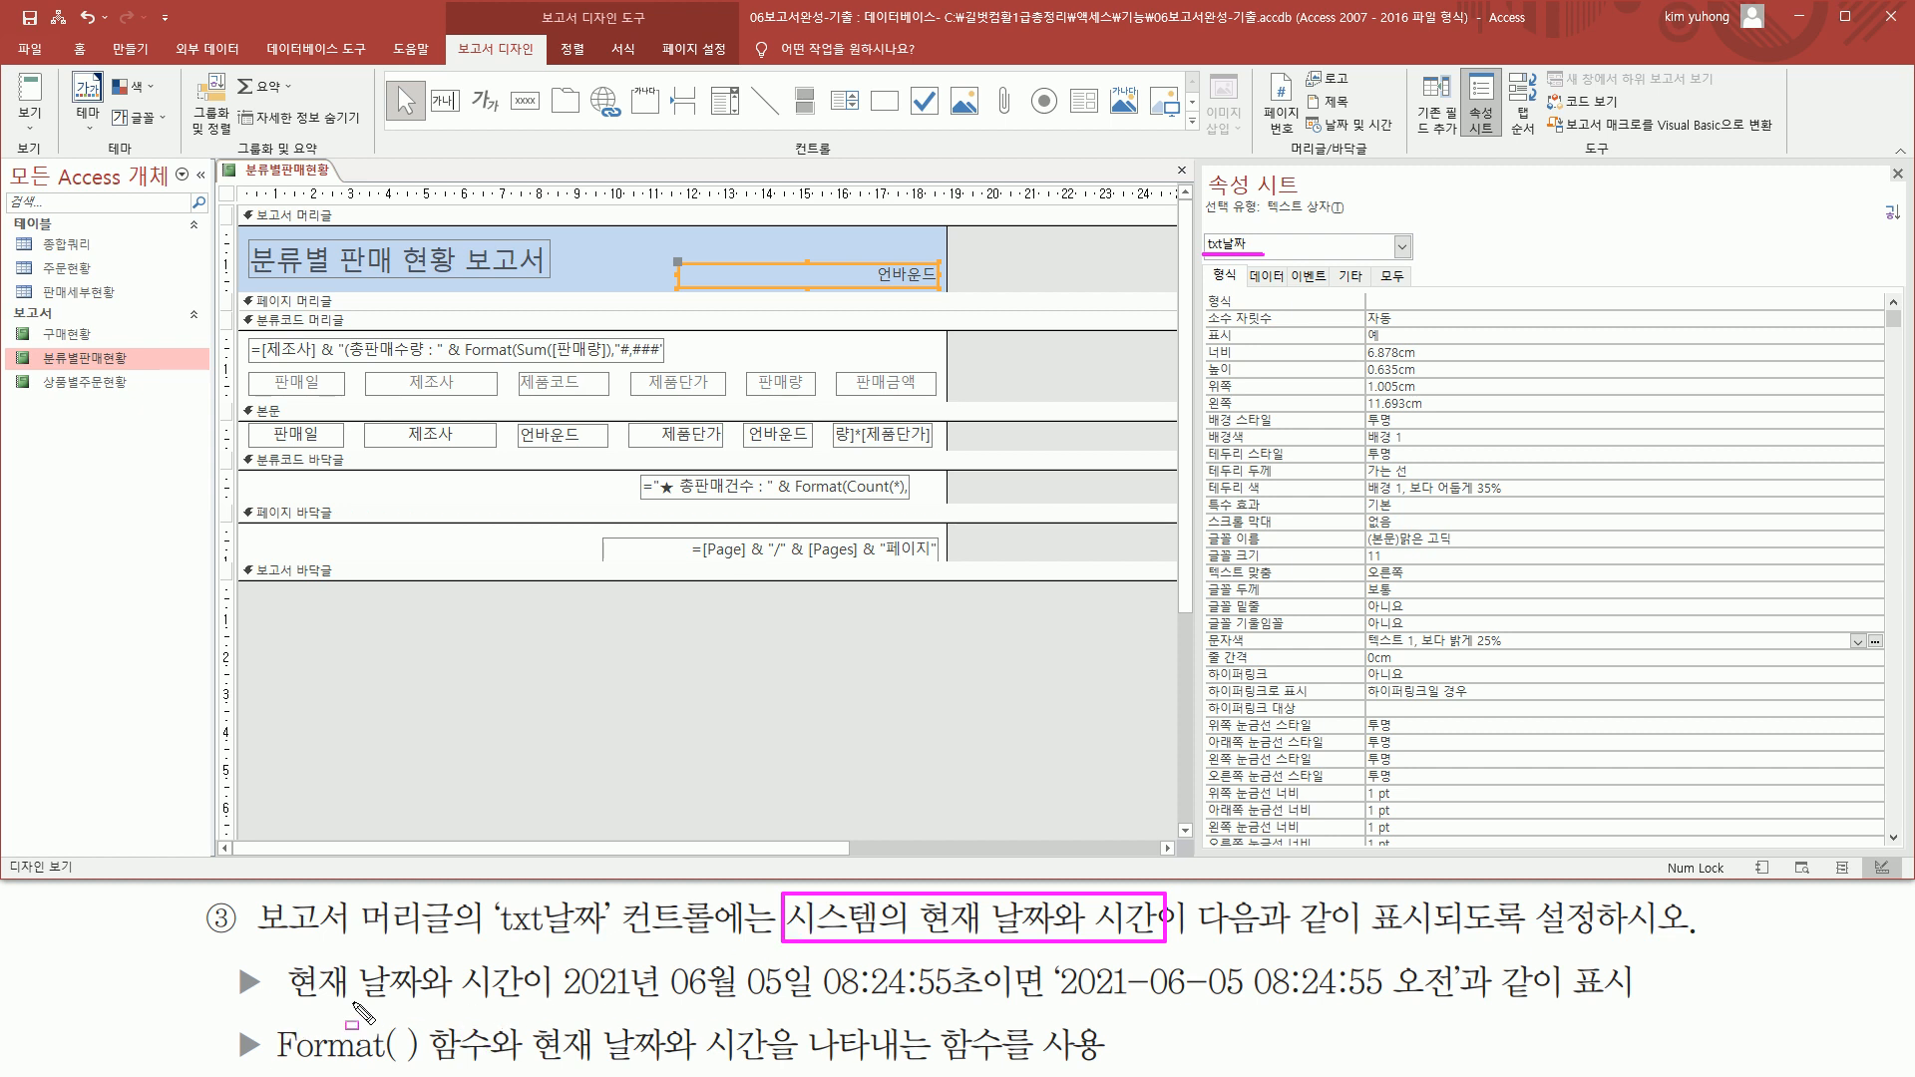
{"action": "left_click_drag", "start_coordinate": [559, 1002], "coordinate": [992, 1002]}
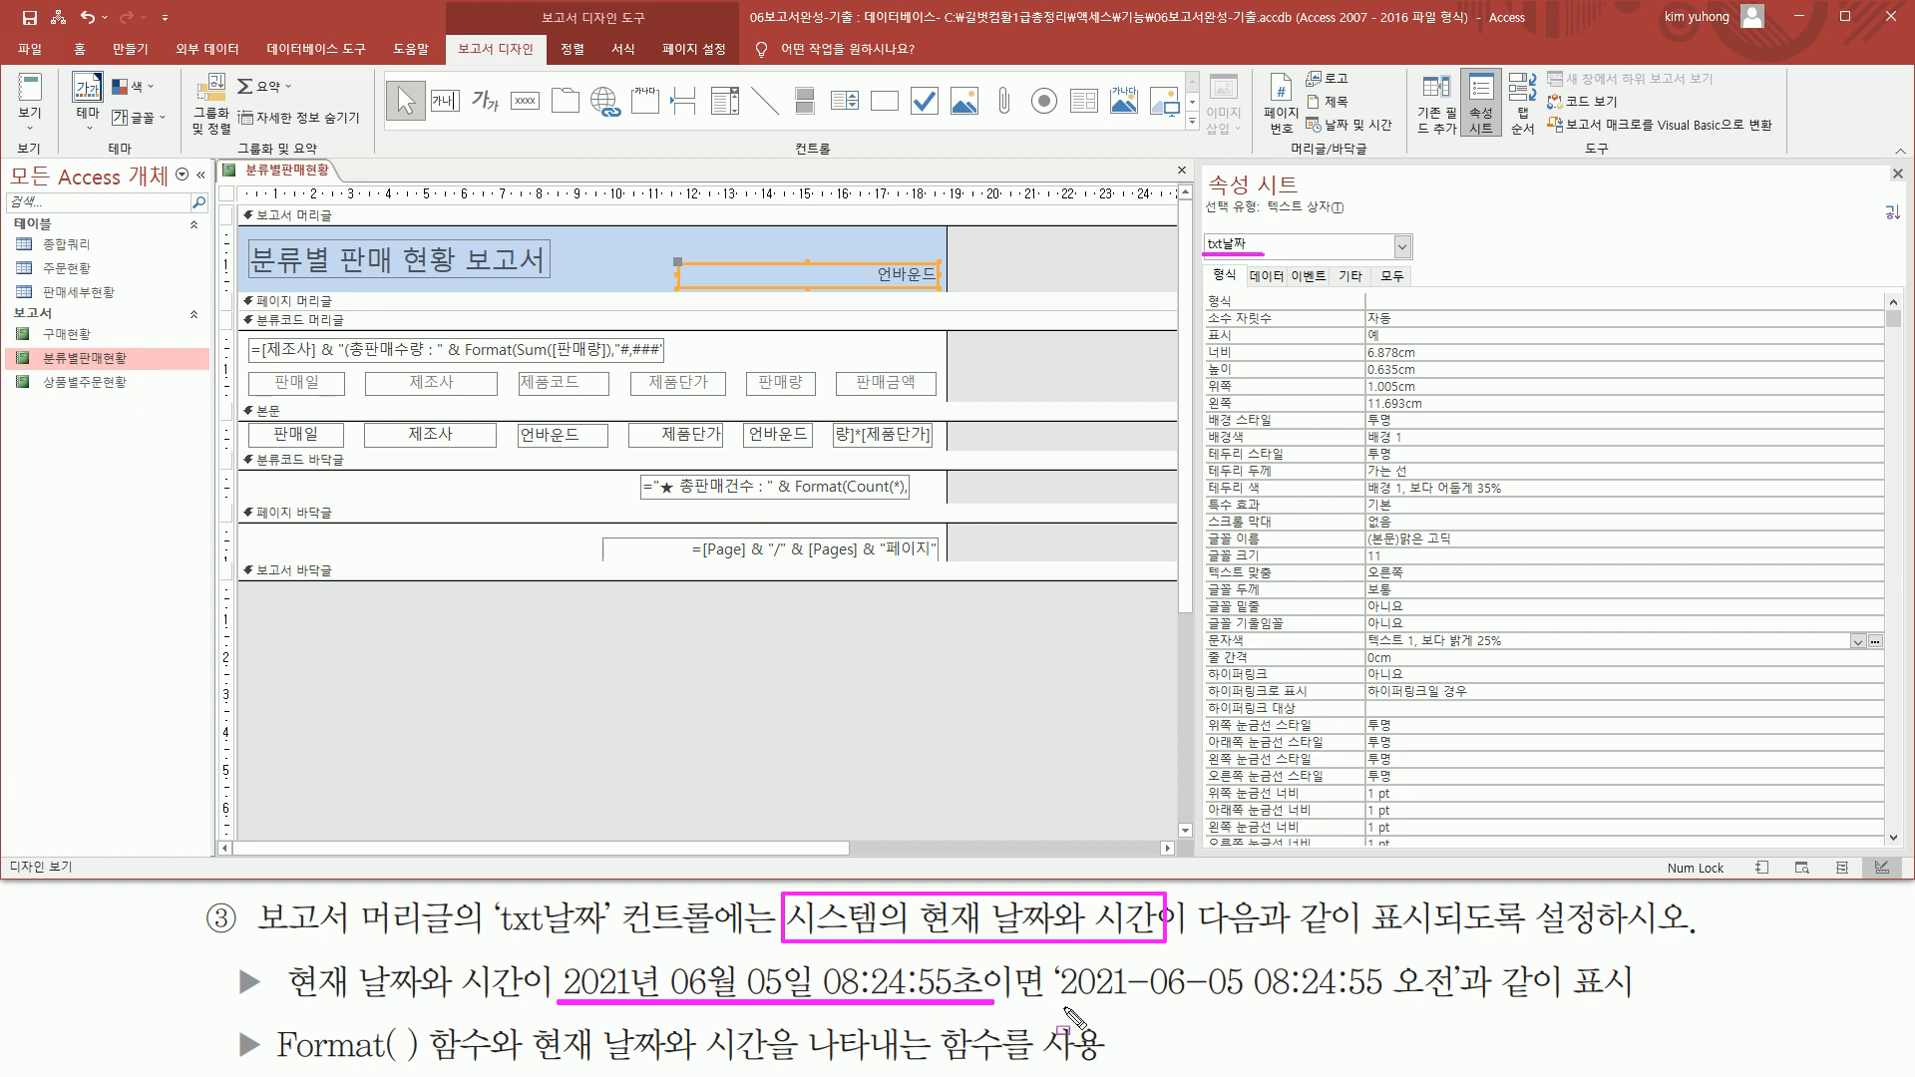
{"action": "left_click_drag", "start_coordinate": [1054, 1007], "coordinate": [1462, 1006]}
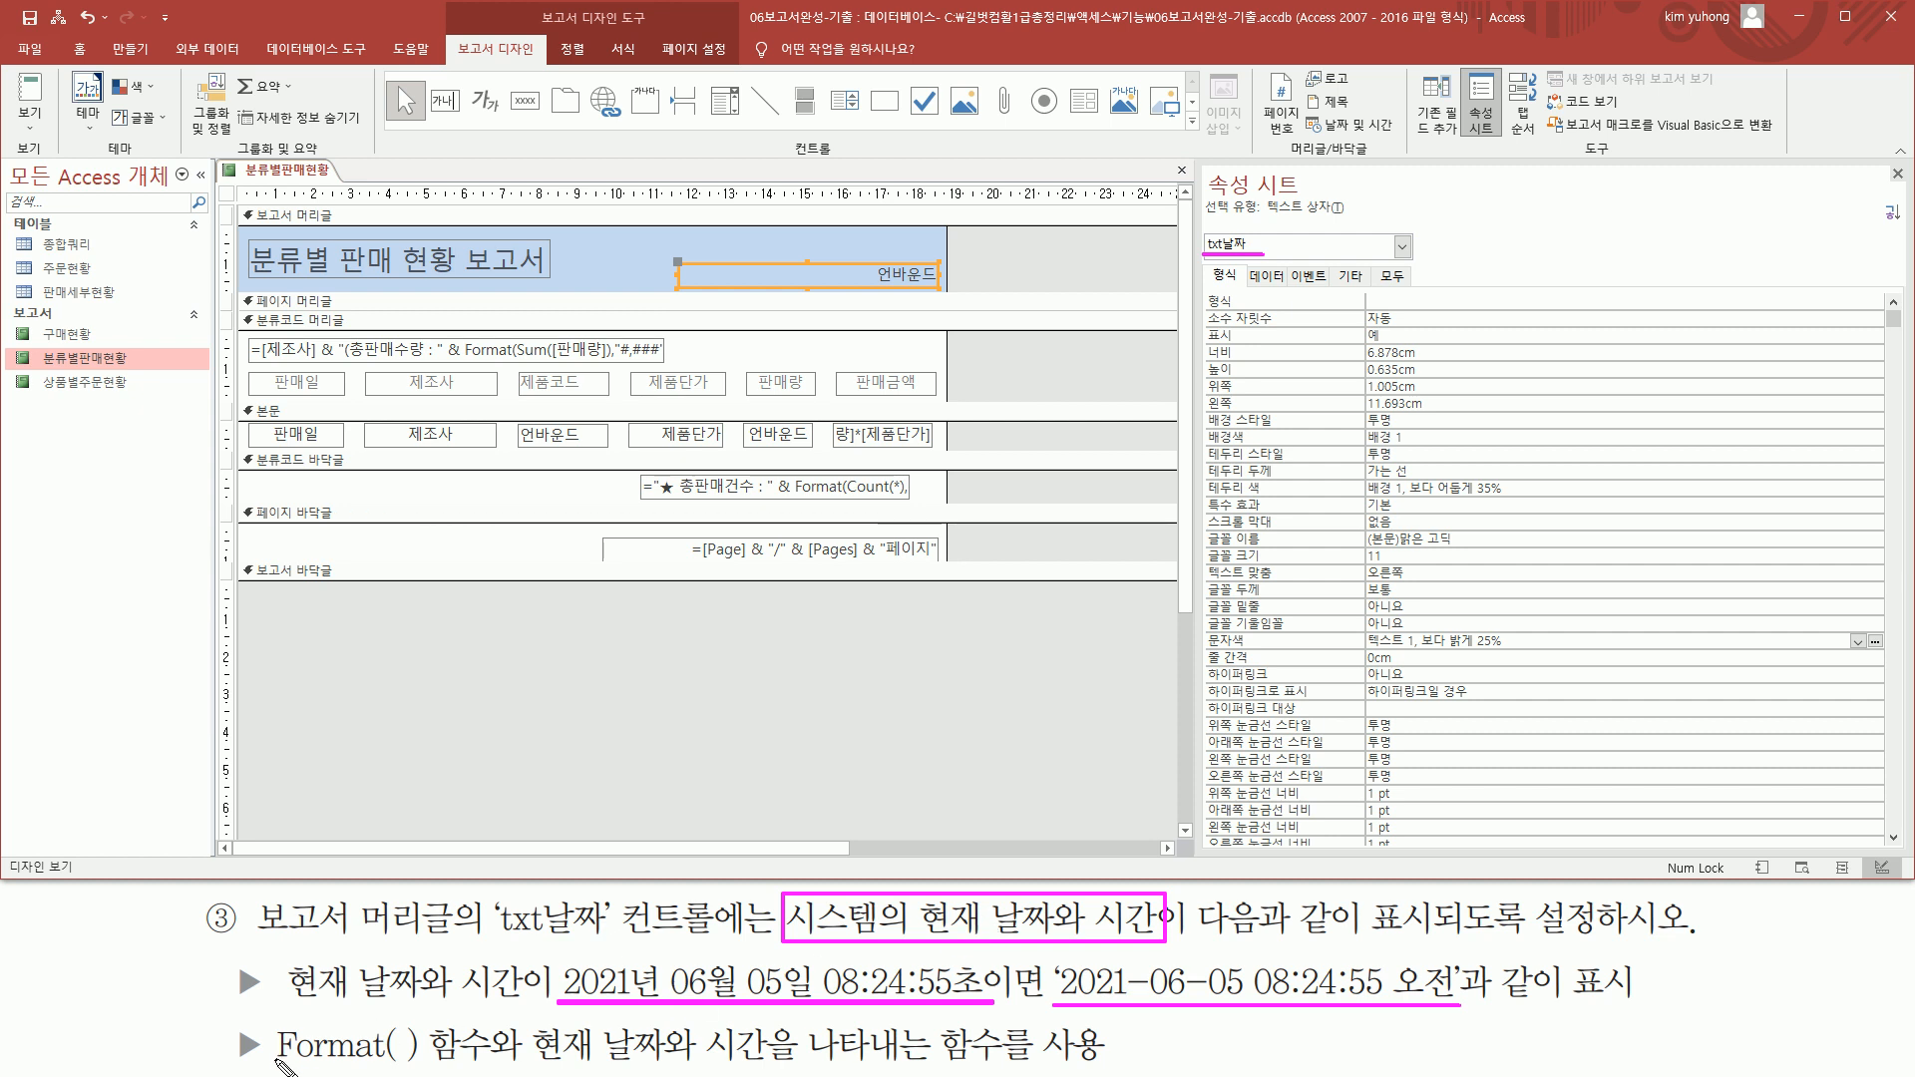
{"action": "left_click_drag", "start_coordinate": [1042, 954], "coordinate": [1474, 1015]}
{"action": "mouse_move", "coordinate": [265, 1064]}
{"action": "left_mouse_down"}
{"action": "mouse_move", "coordinate": [520, 1064]}
{"action": "mouse_move", "coordinate": [496, 1064]}
{"action": "left_mouse_up"}
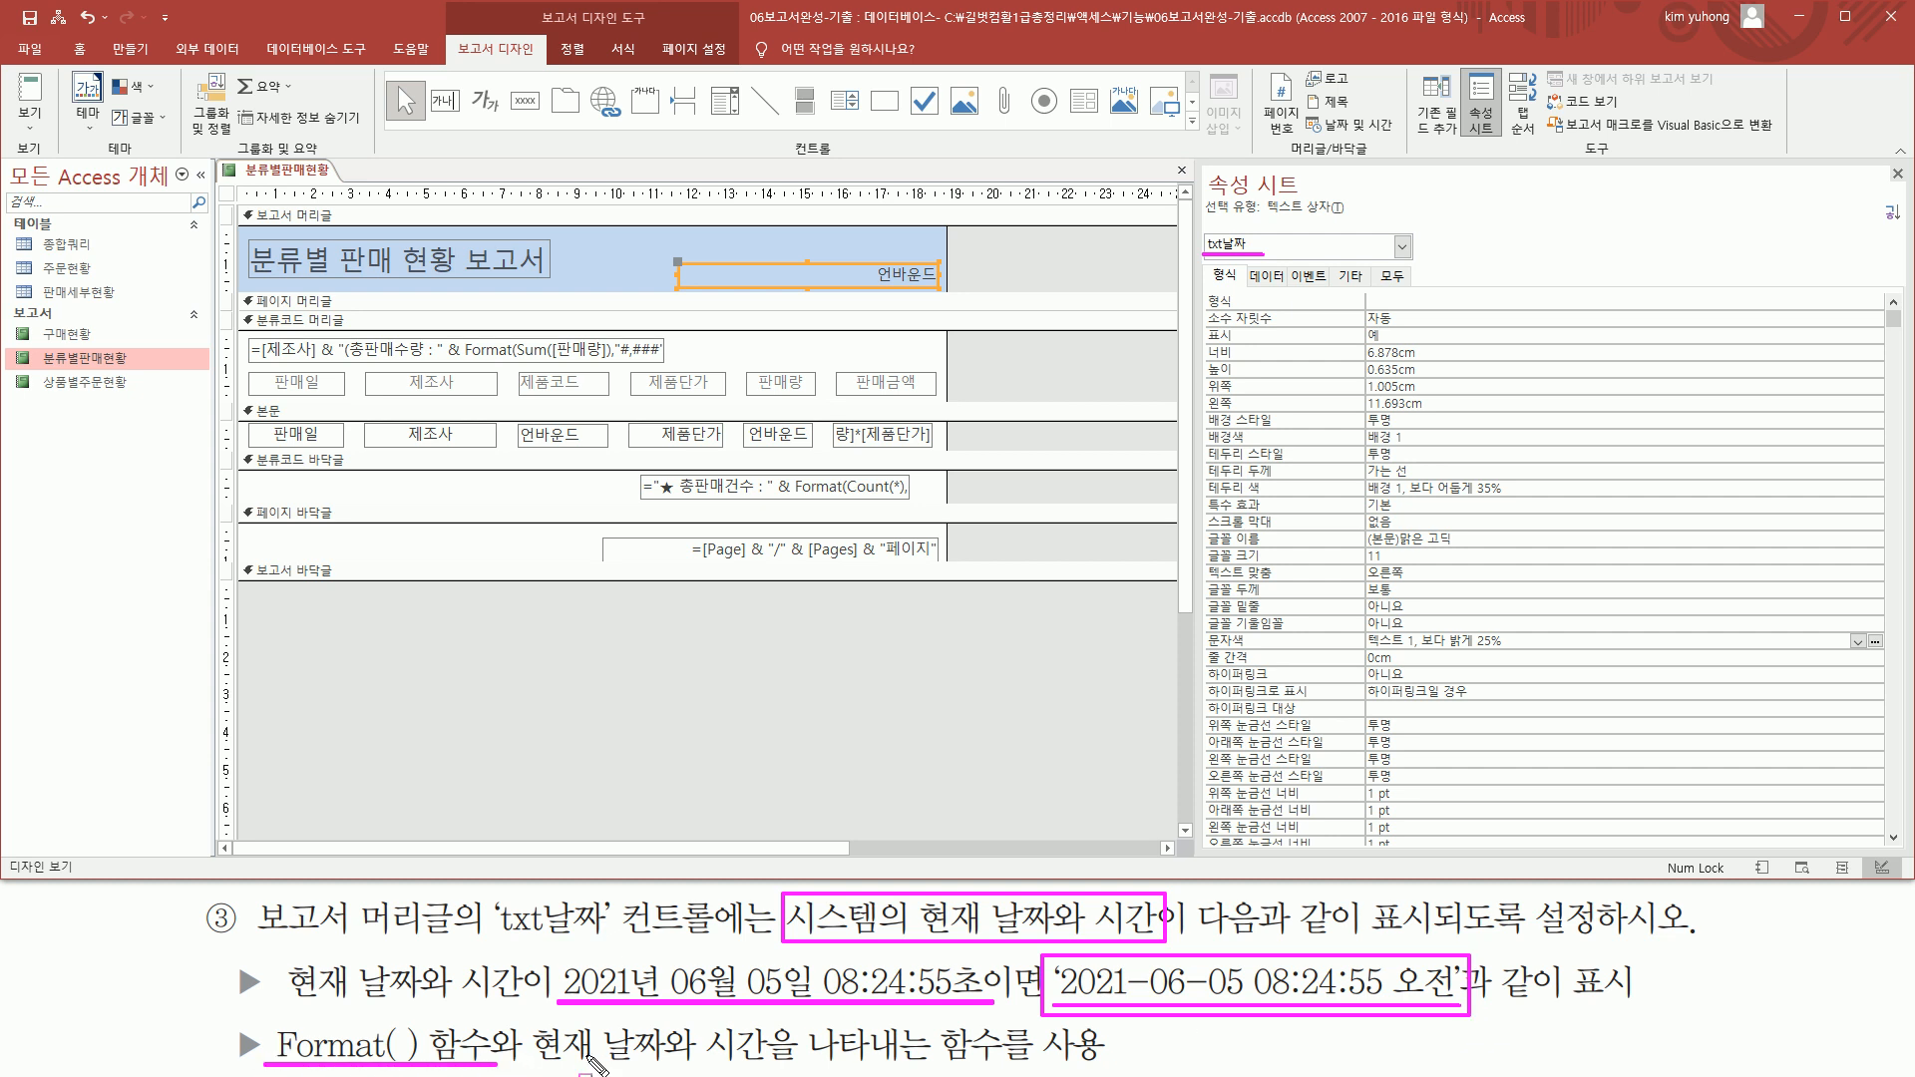
{"action": "key", "text": "Escape"}
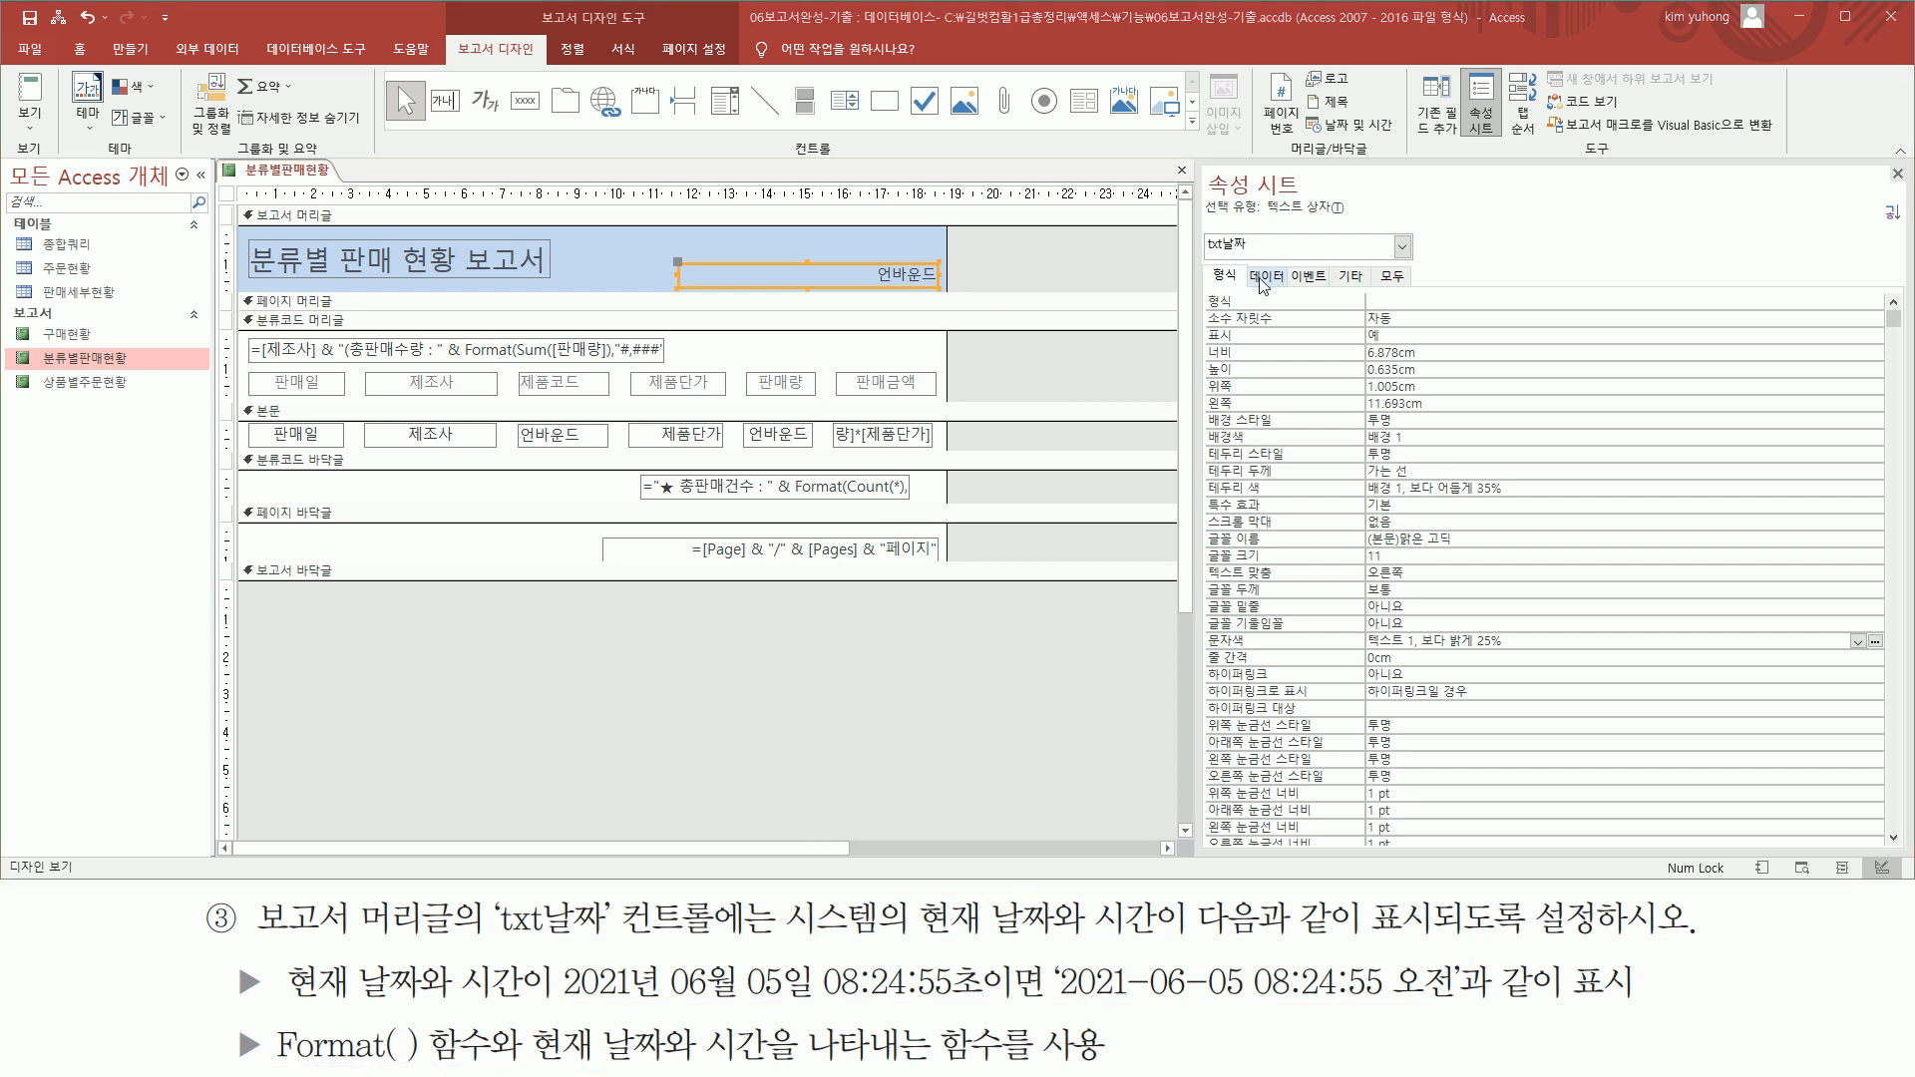
{"action": "left_click", "coordinate": [1269, 280]}
{"action": "key", "text": "ctrl+2"}
{"action": "left_click_drag", "start_coordinate": [1202, 289], "coordinate": [1275, 309]}
{"action": "key", "text": "Escape"}
{"action": "left_click", "coordinate": [1384, 300]}
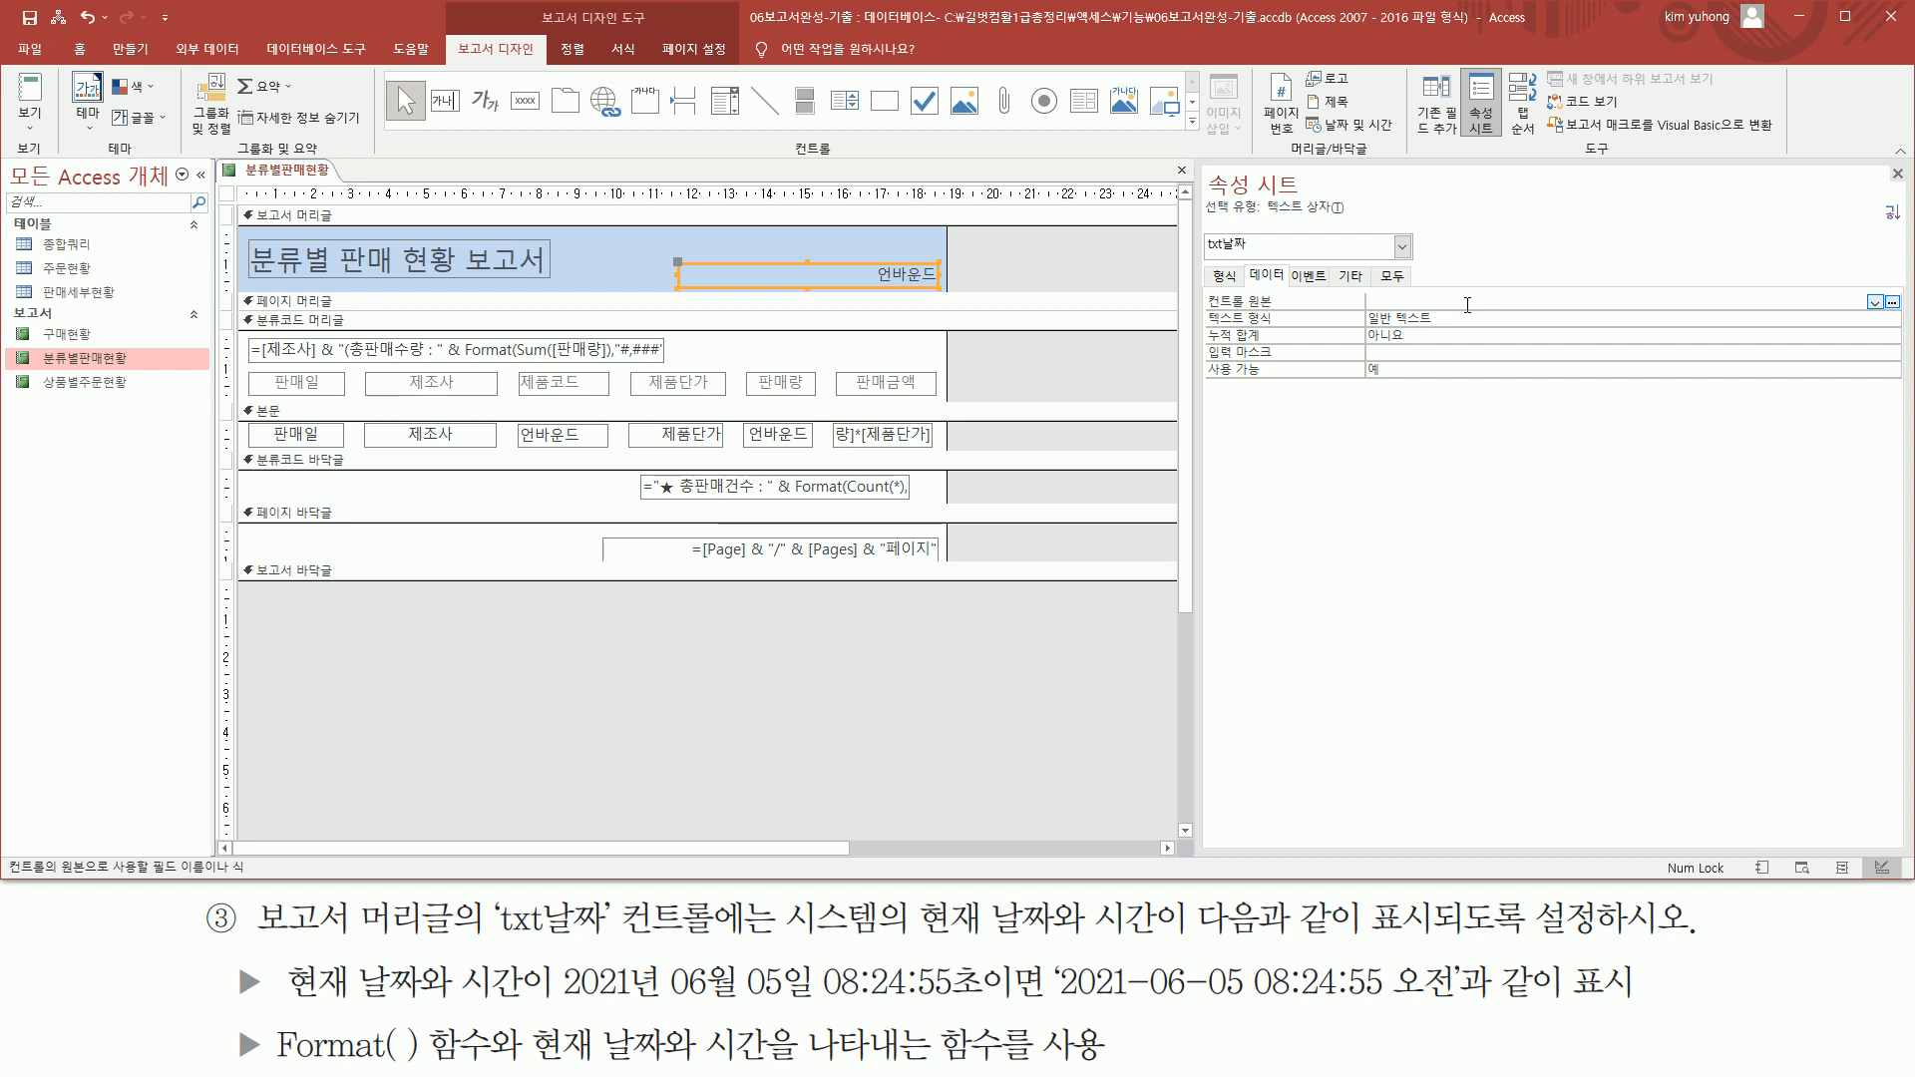
Begin the control source expression of txt날짜 with =format( now() , so it formats the current date and time
{"action": "type", "text": "=now()"}
{"action": "left_click_drag", "start_coordinate": [1379, 300], "coordinate": [1474, 302]}
{"action": "key", "text": "BackSpace"}
{"action": "type", "text": "format("}
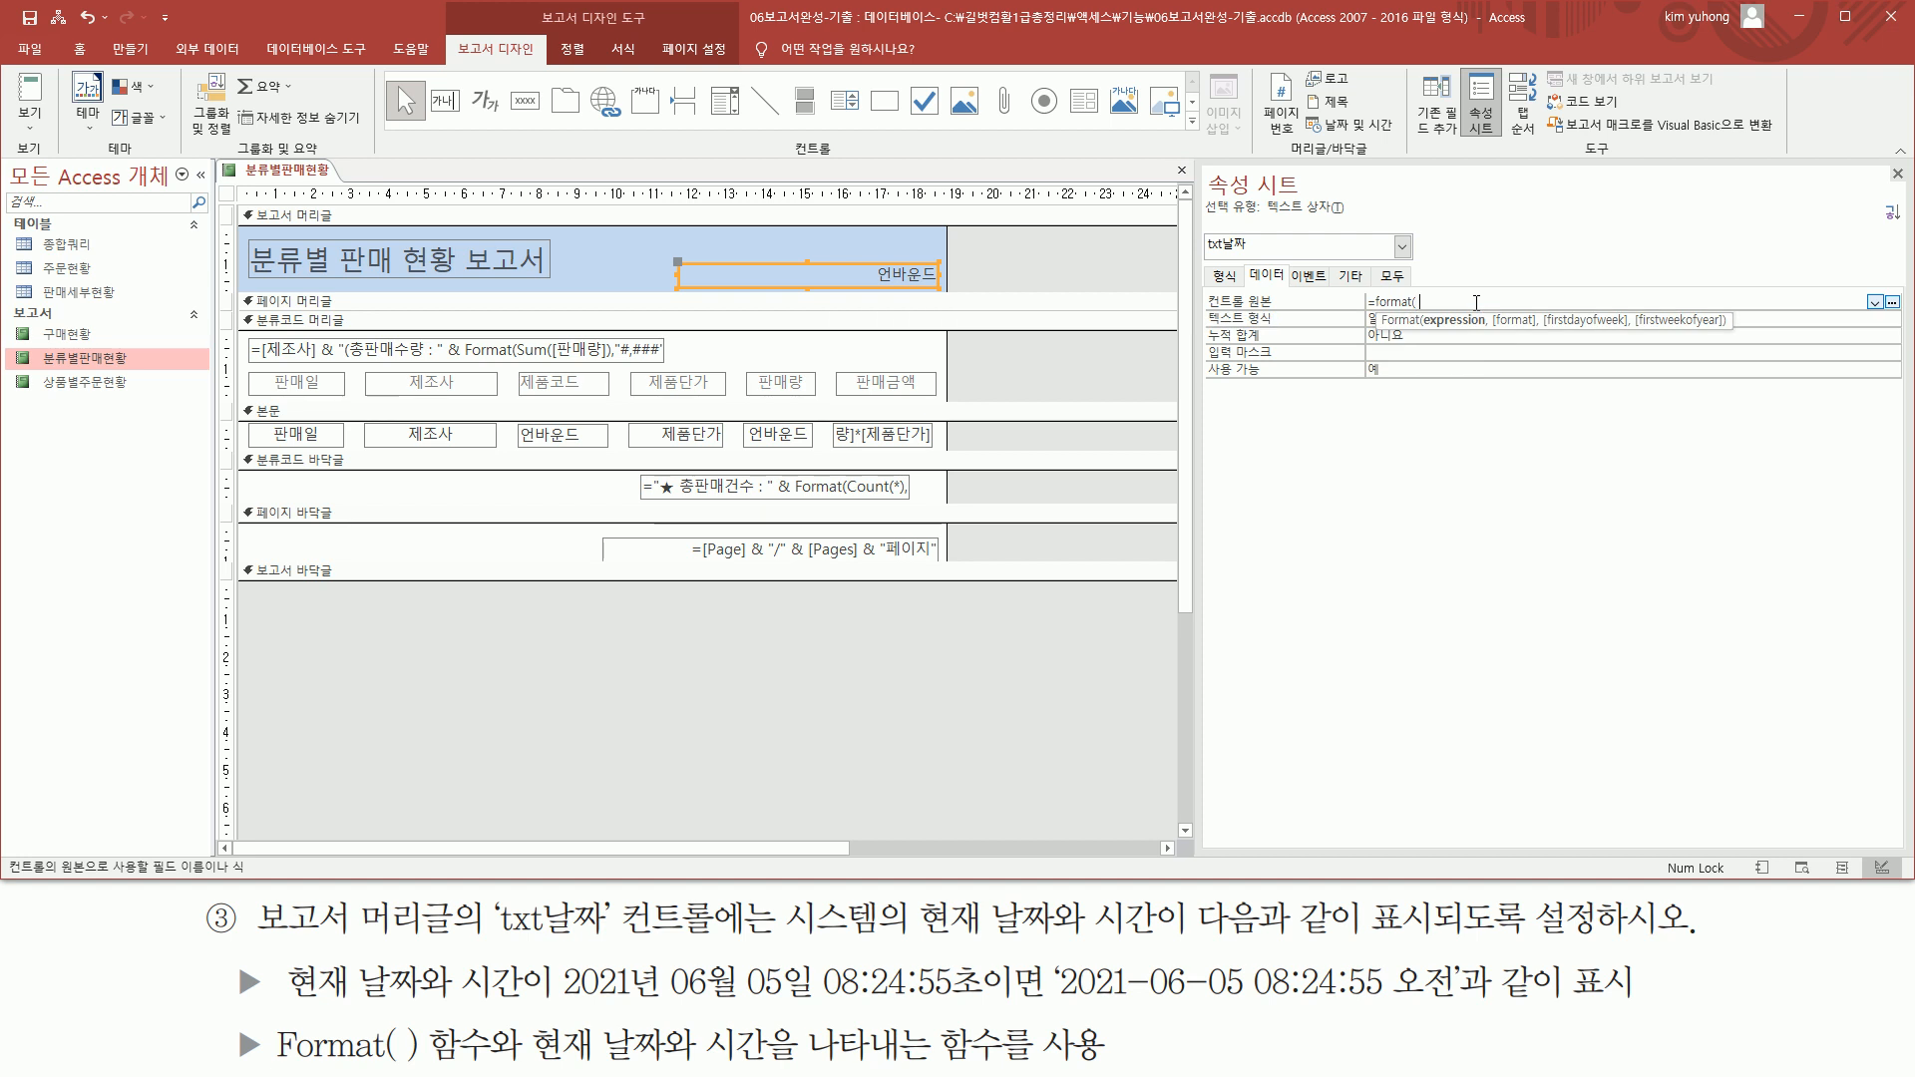
{"action": "type", "text": " now() ,"}
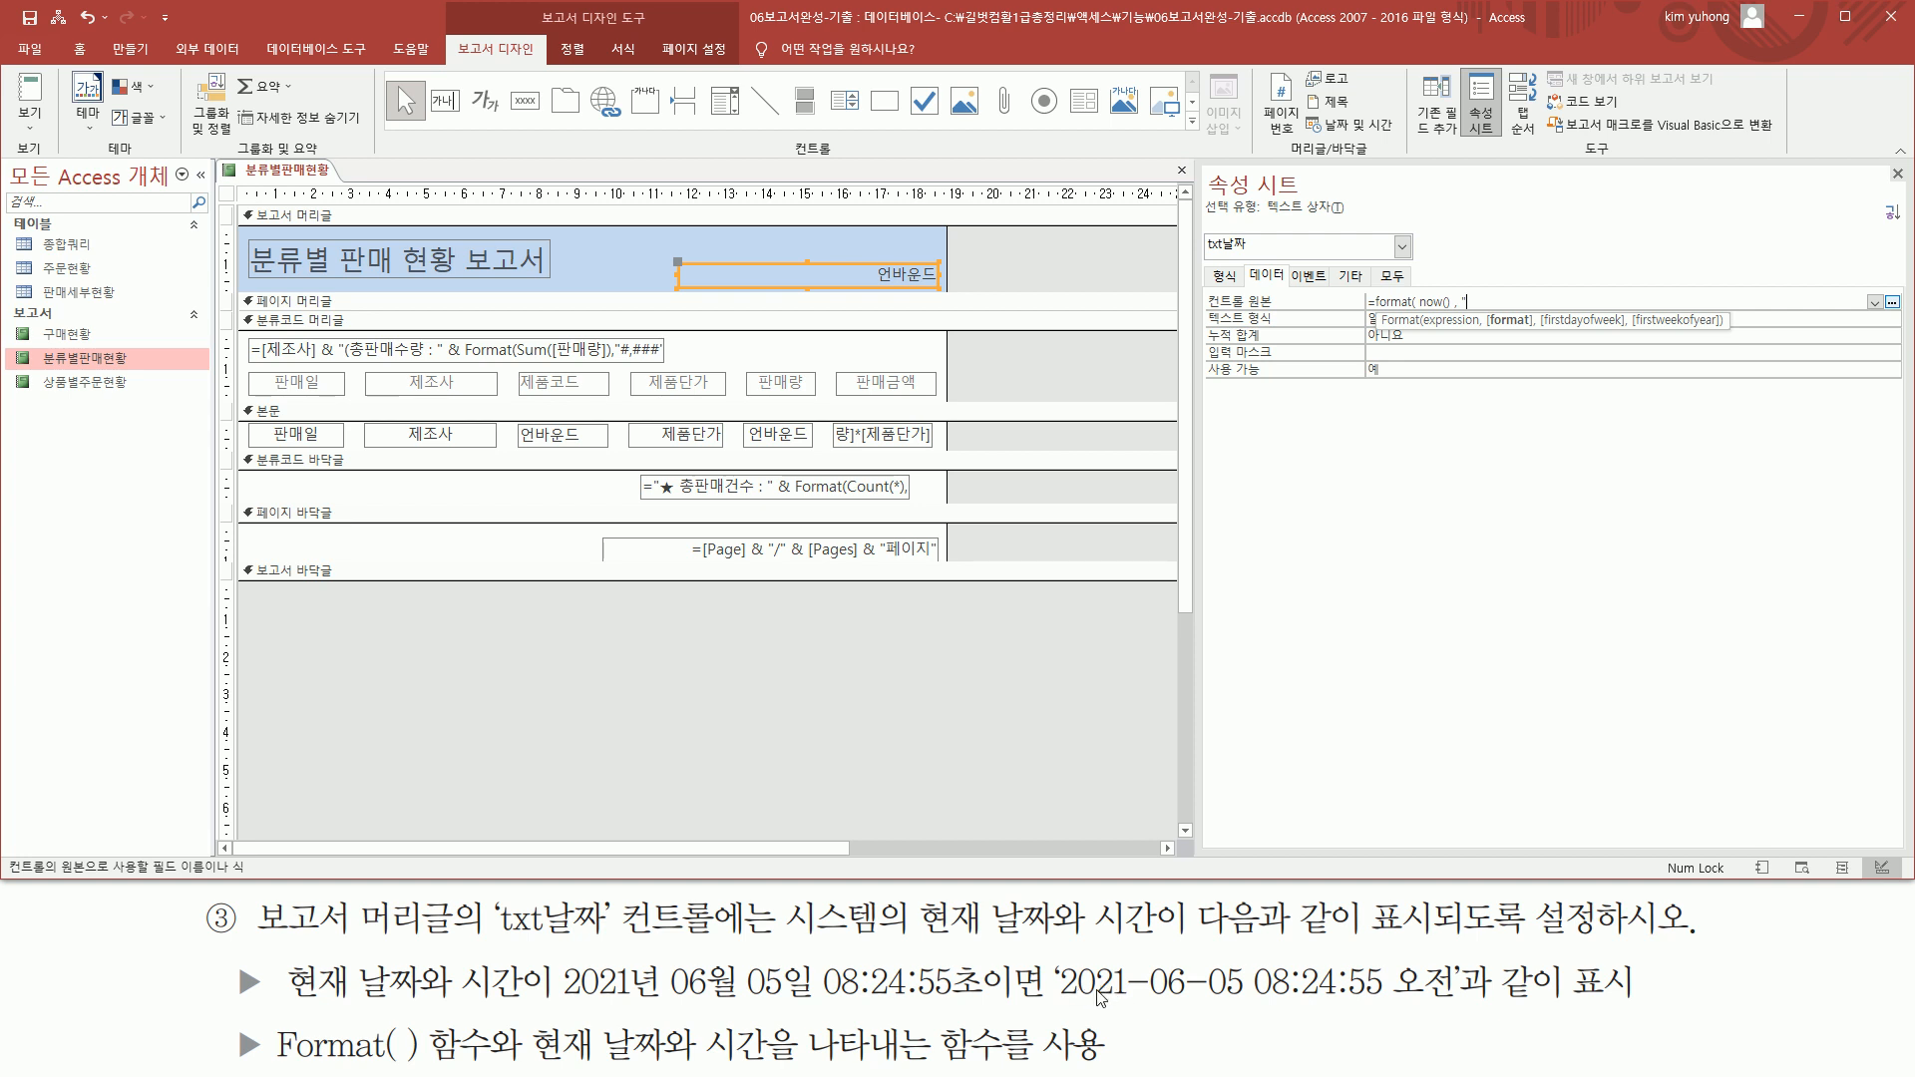
Complete the txt날짜 expression with the format string "yyyy-mm-dd hh:nn:ss ampm" and a closing parenthesis, and commit it
{"action": "type", "text": "yy"}
{"action": "type", "text": "mm"}
{"action": "type", "text": "hh:nn:s"}
{"action": "type", "text": "s ampm"}
{"action": "type", "text": ")"}
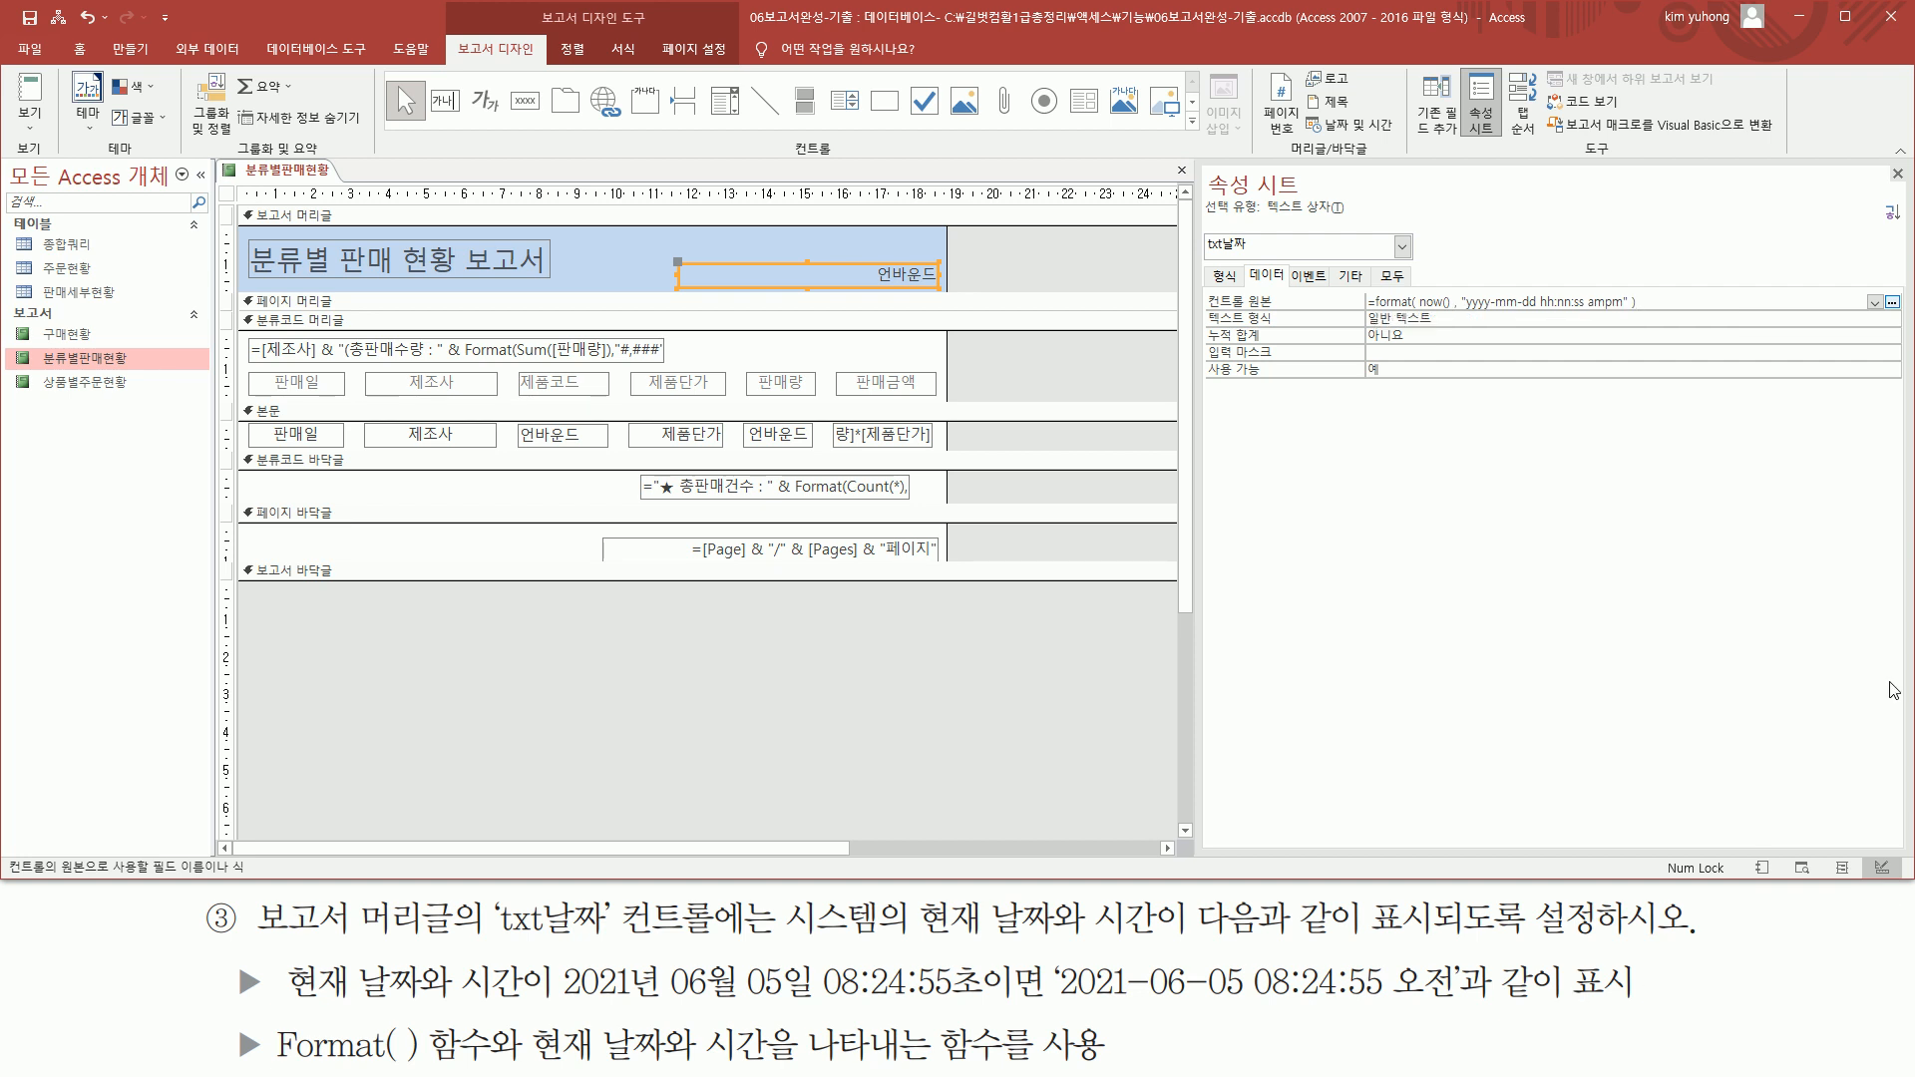
{"action": "key", "text": "Return"}
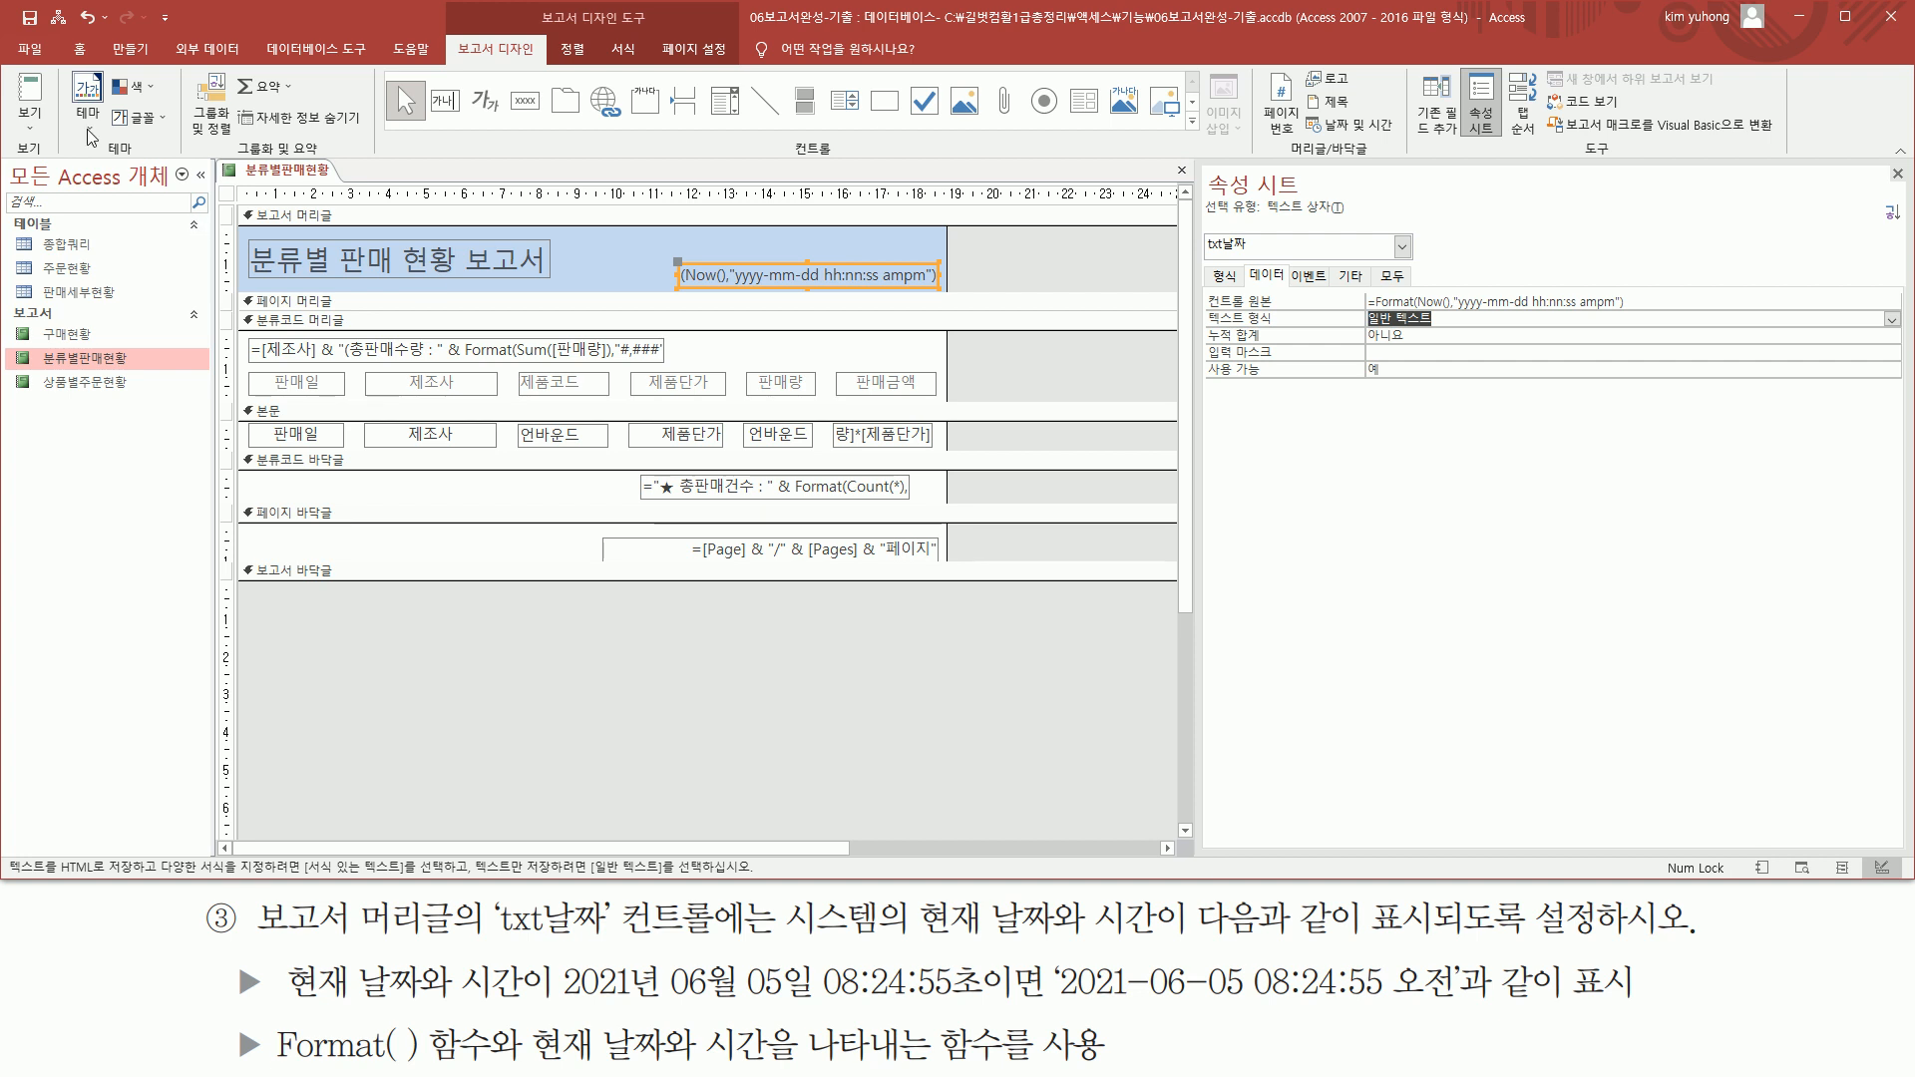
Check the date and time format in the report header in print preview, and return to design view
{"action": "left_click", "coordinate": [27, 127]}
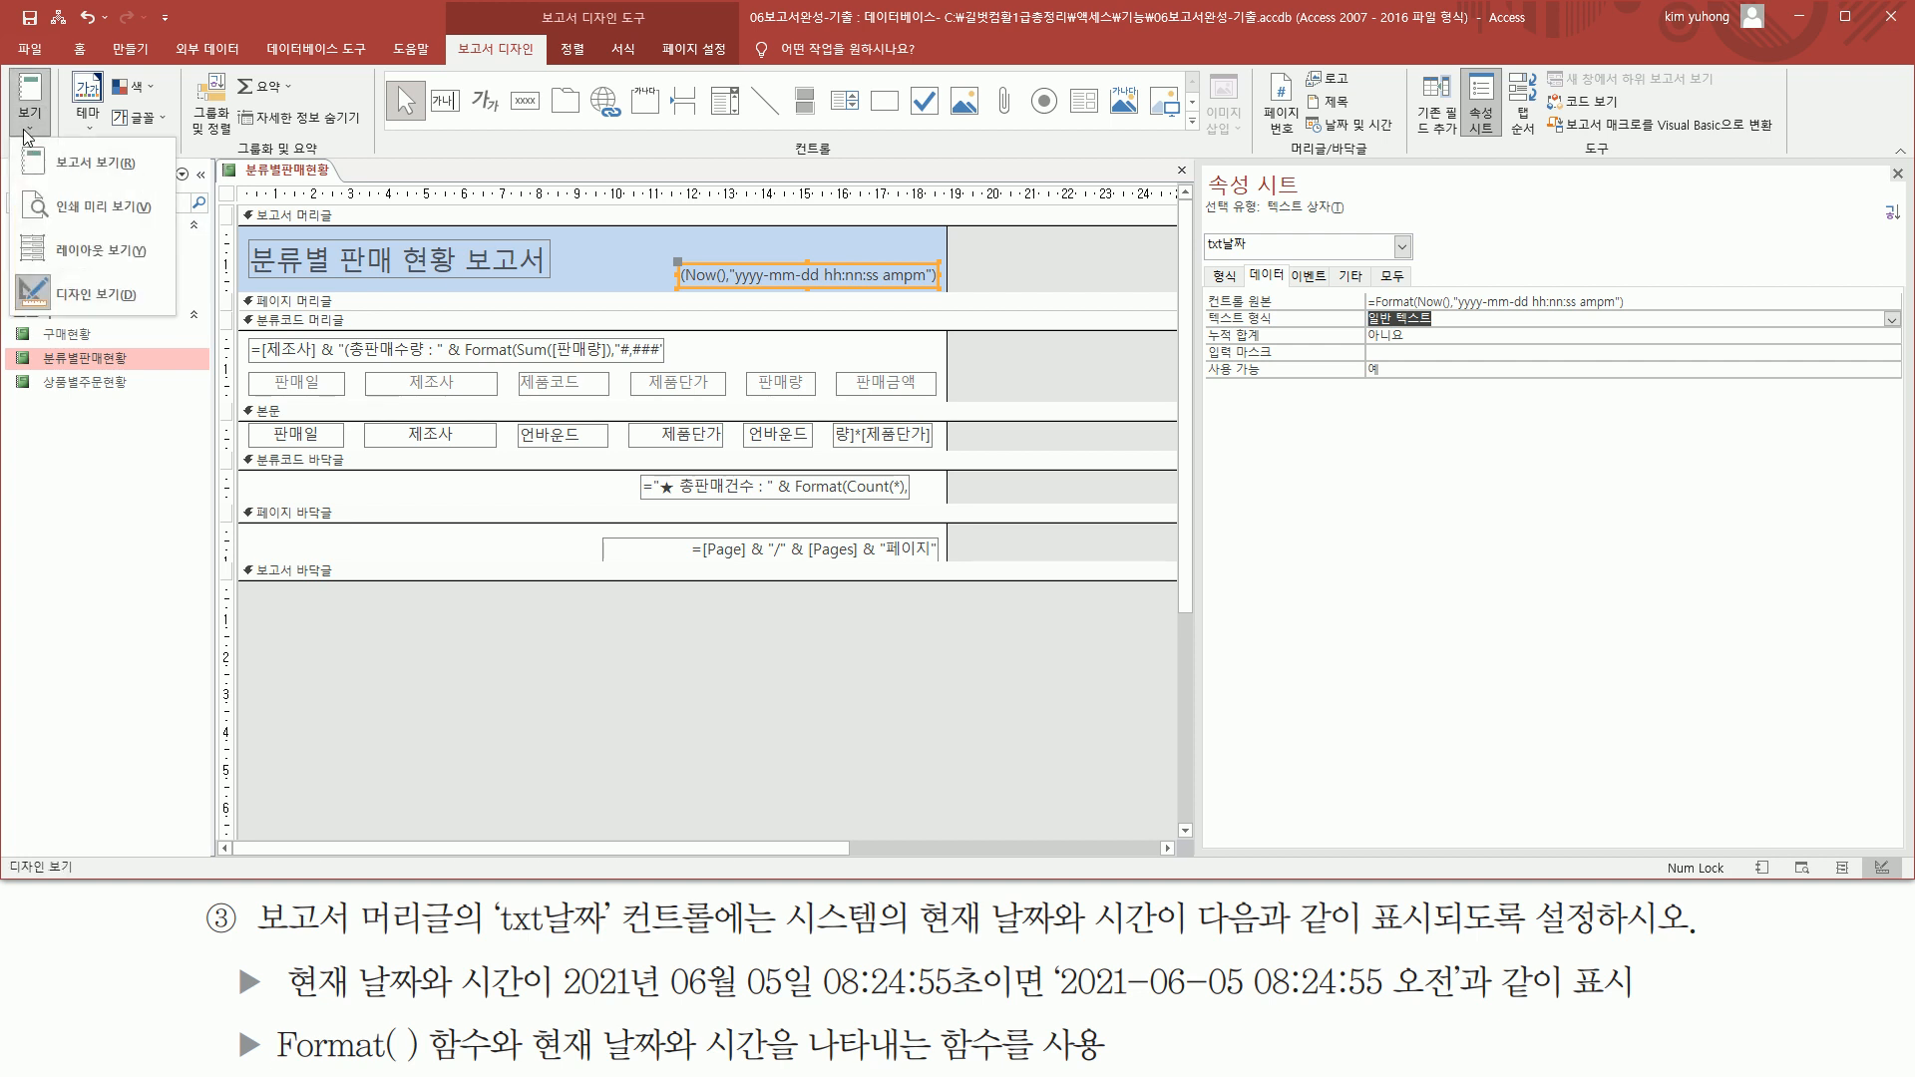
{"action": "left_click", "coordinate": [102, 209]}
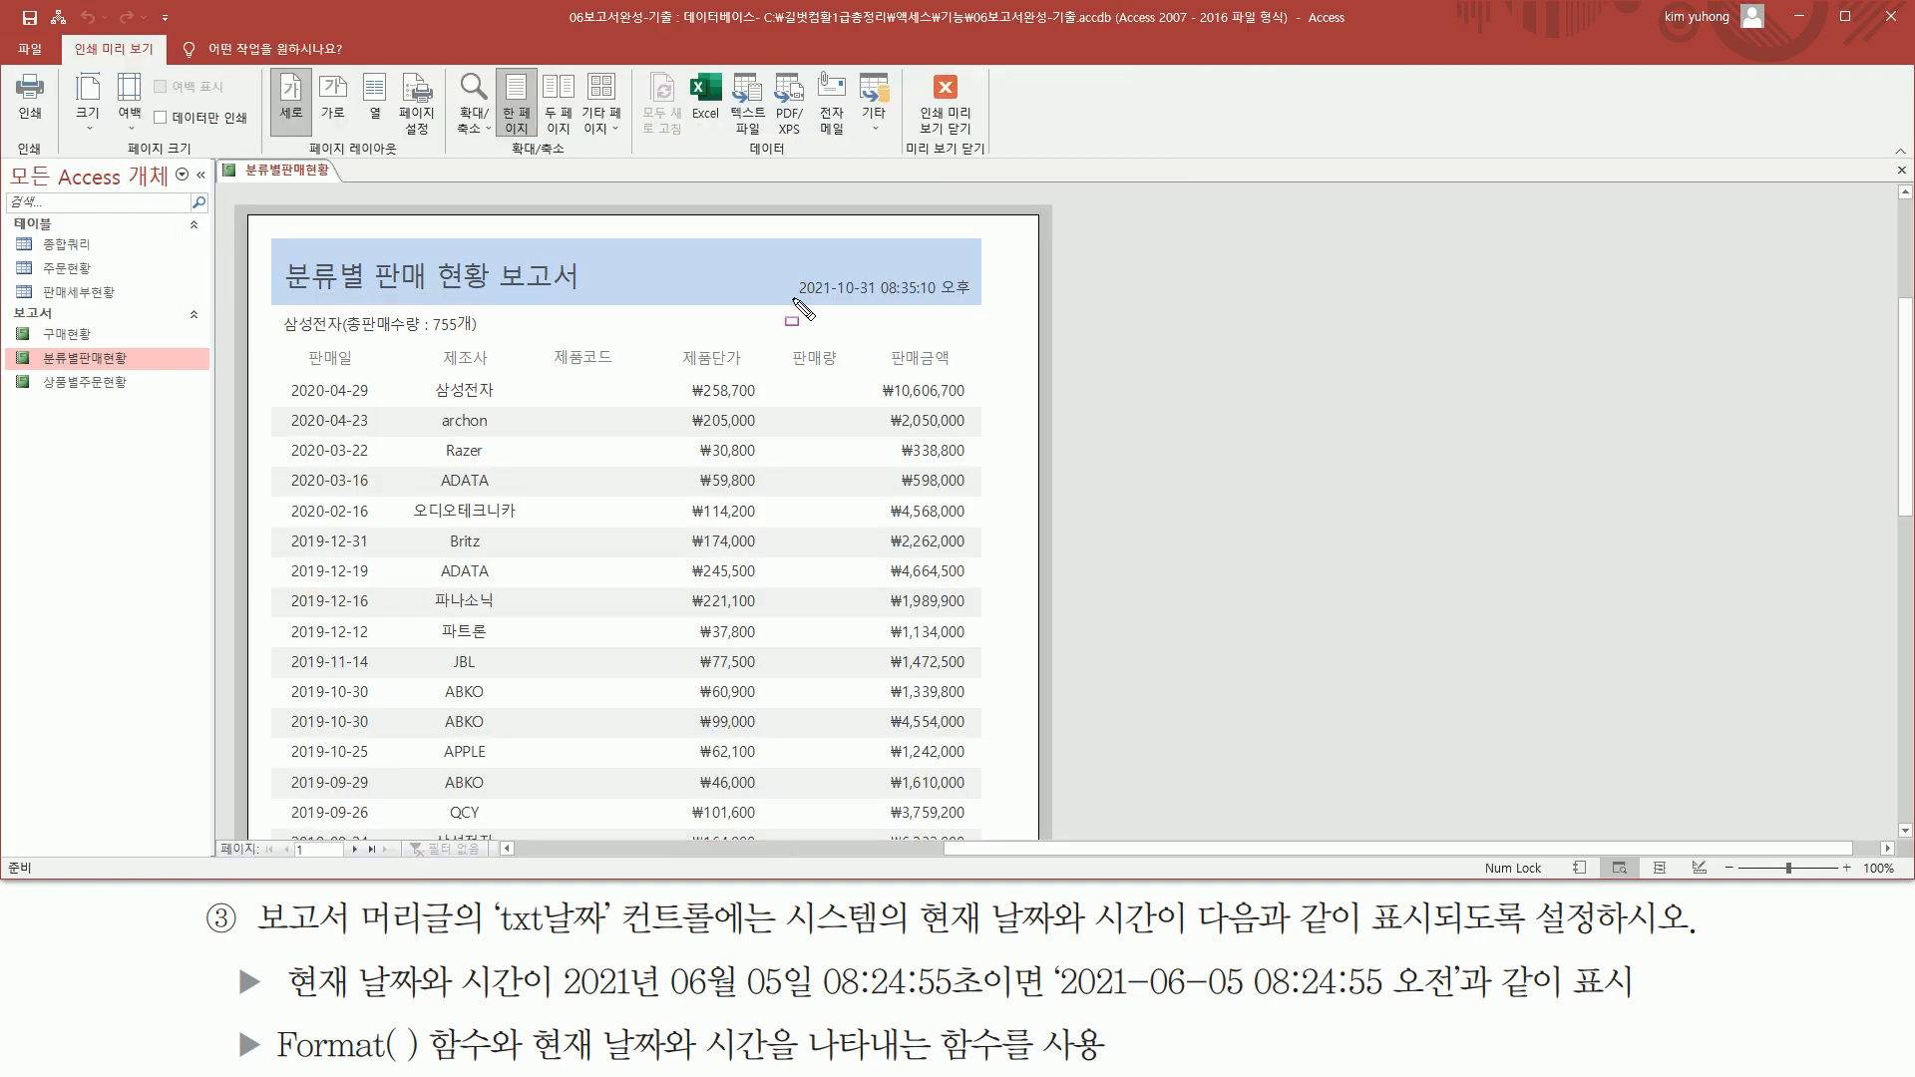
{"action": "mouse_move", "coordinate": [793, 301]}
{"action": "left_mouse_down"}
{"action": "mouse_move", "coordinate": [973, 302]}
{"action": "mouse_move", "coordinate": [981, 263]}
{"action": "left_mouse_up"}
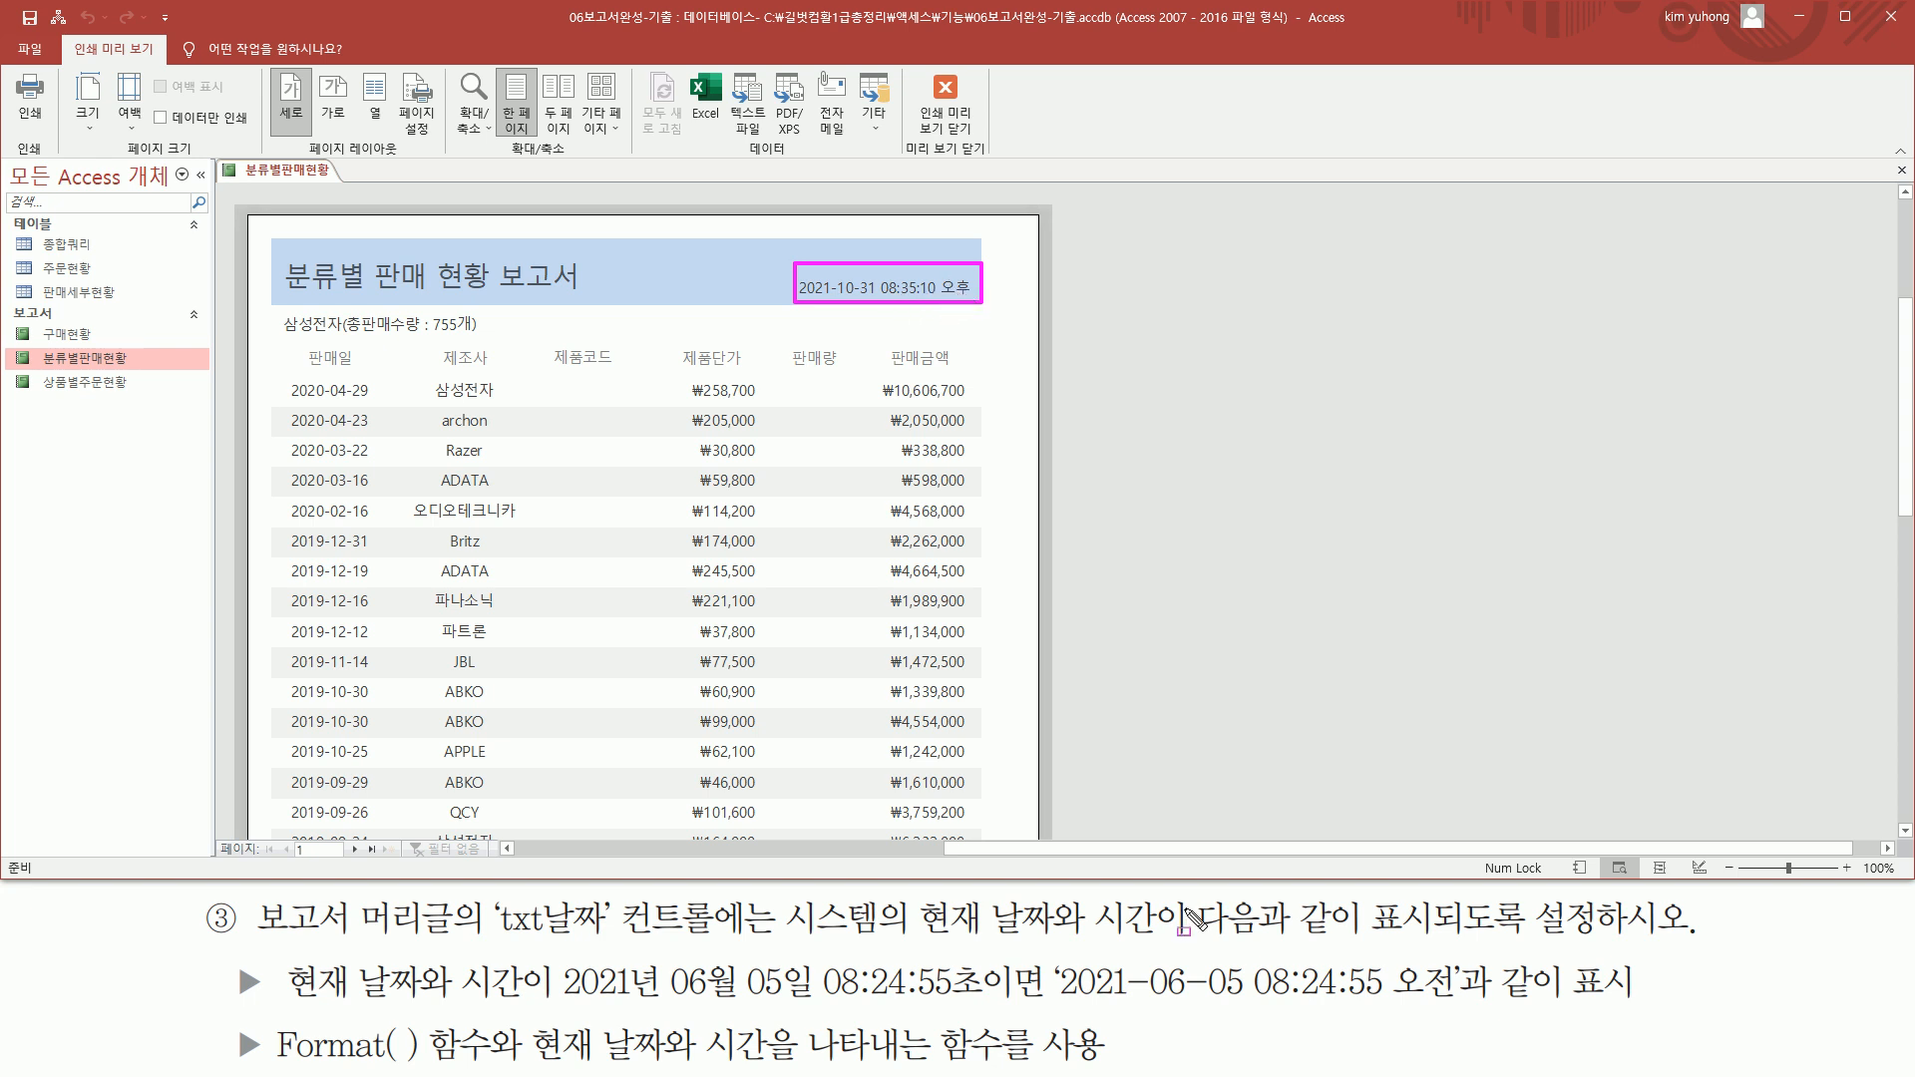
{"action": "left_click_drag", "start_coordinate": [1052, 1009], "coordinate": [1464, 1014]}
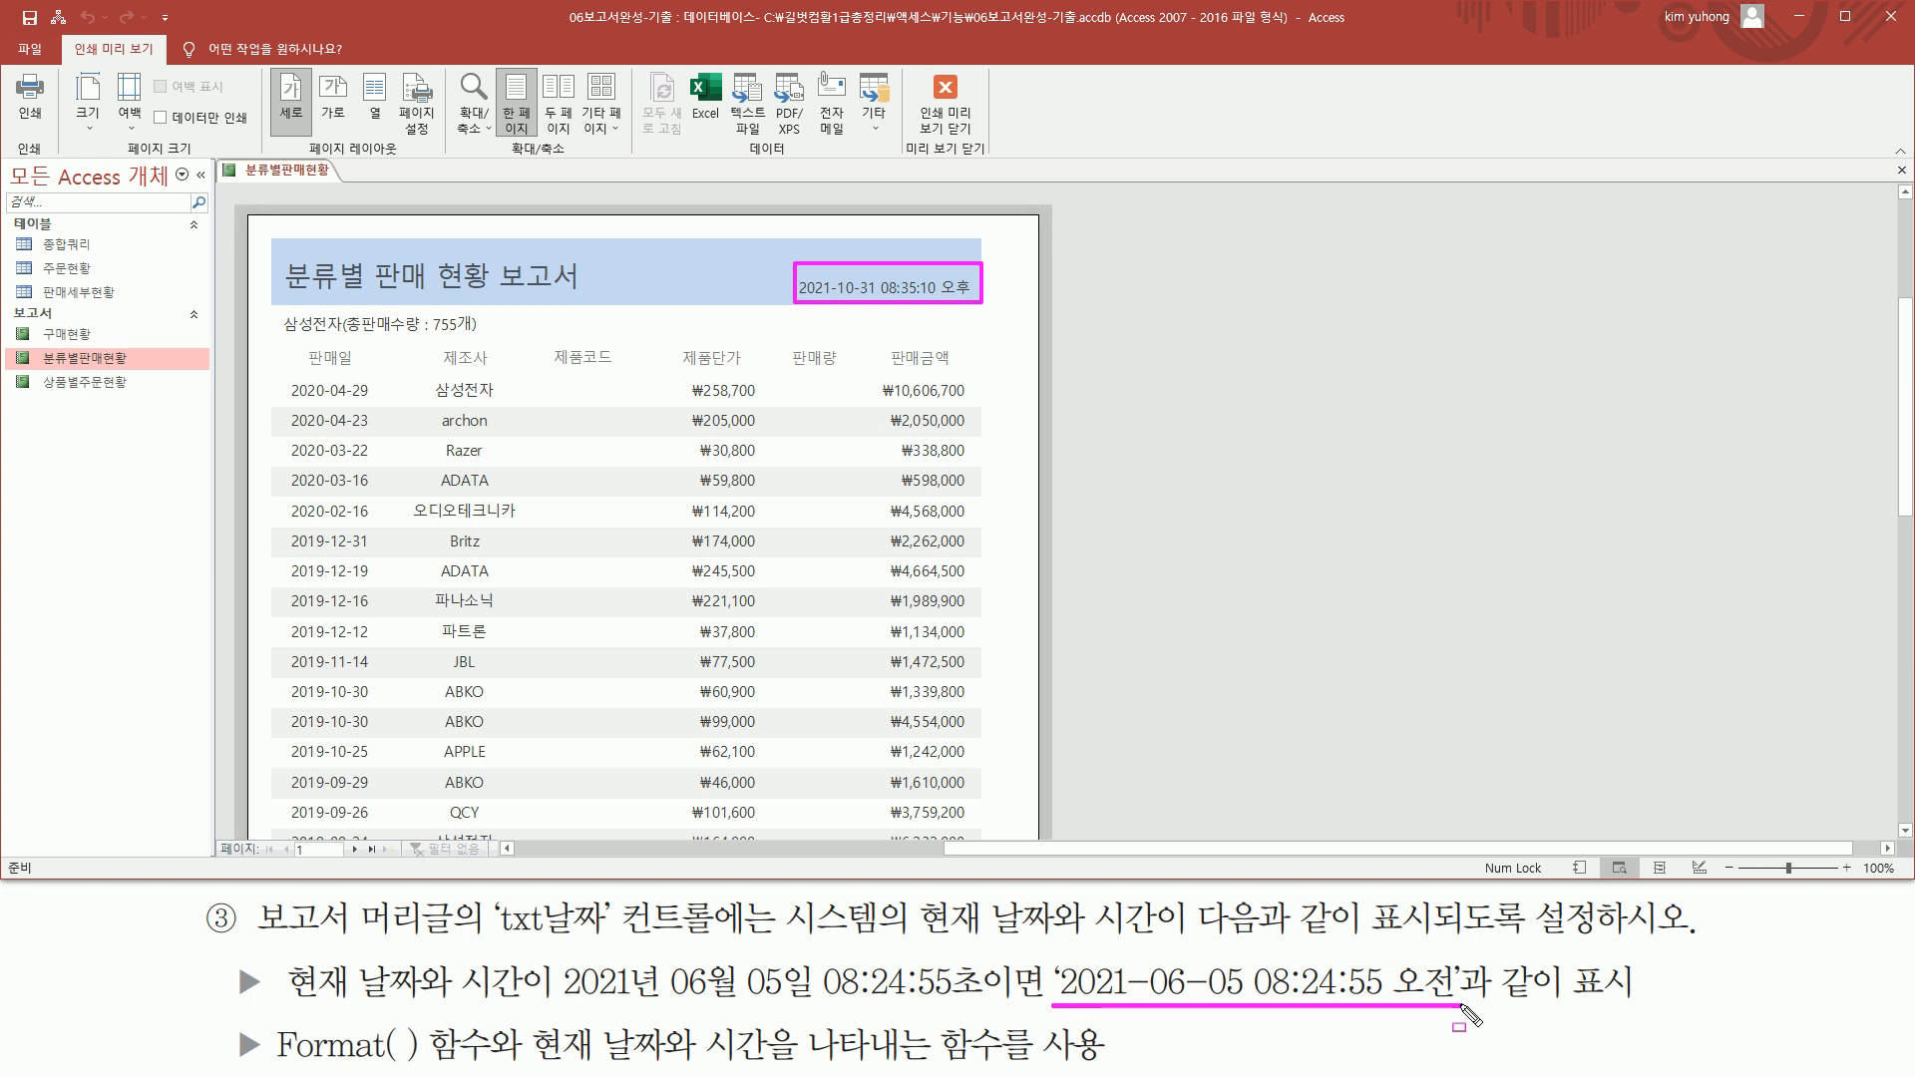
{"action": "key", "text": "Escape"}
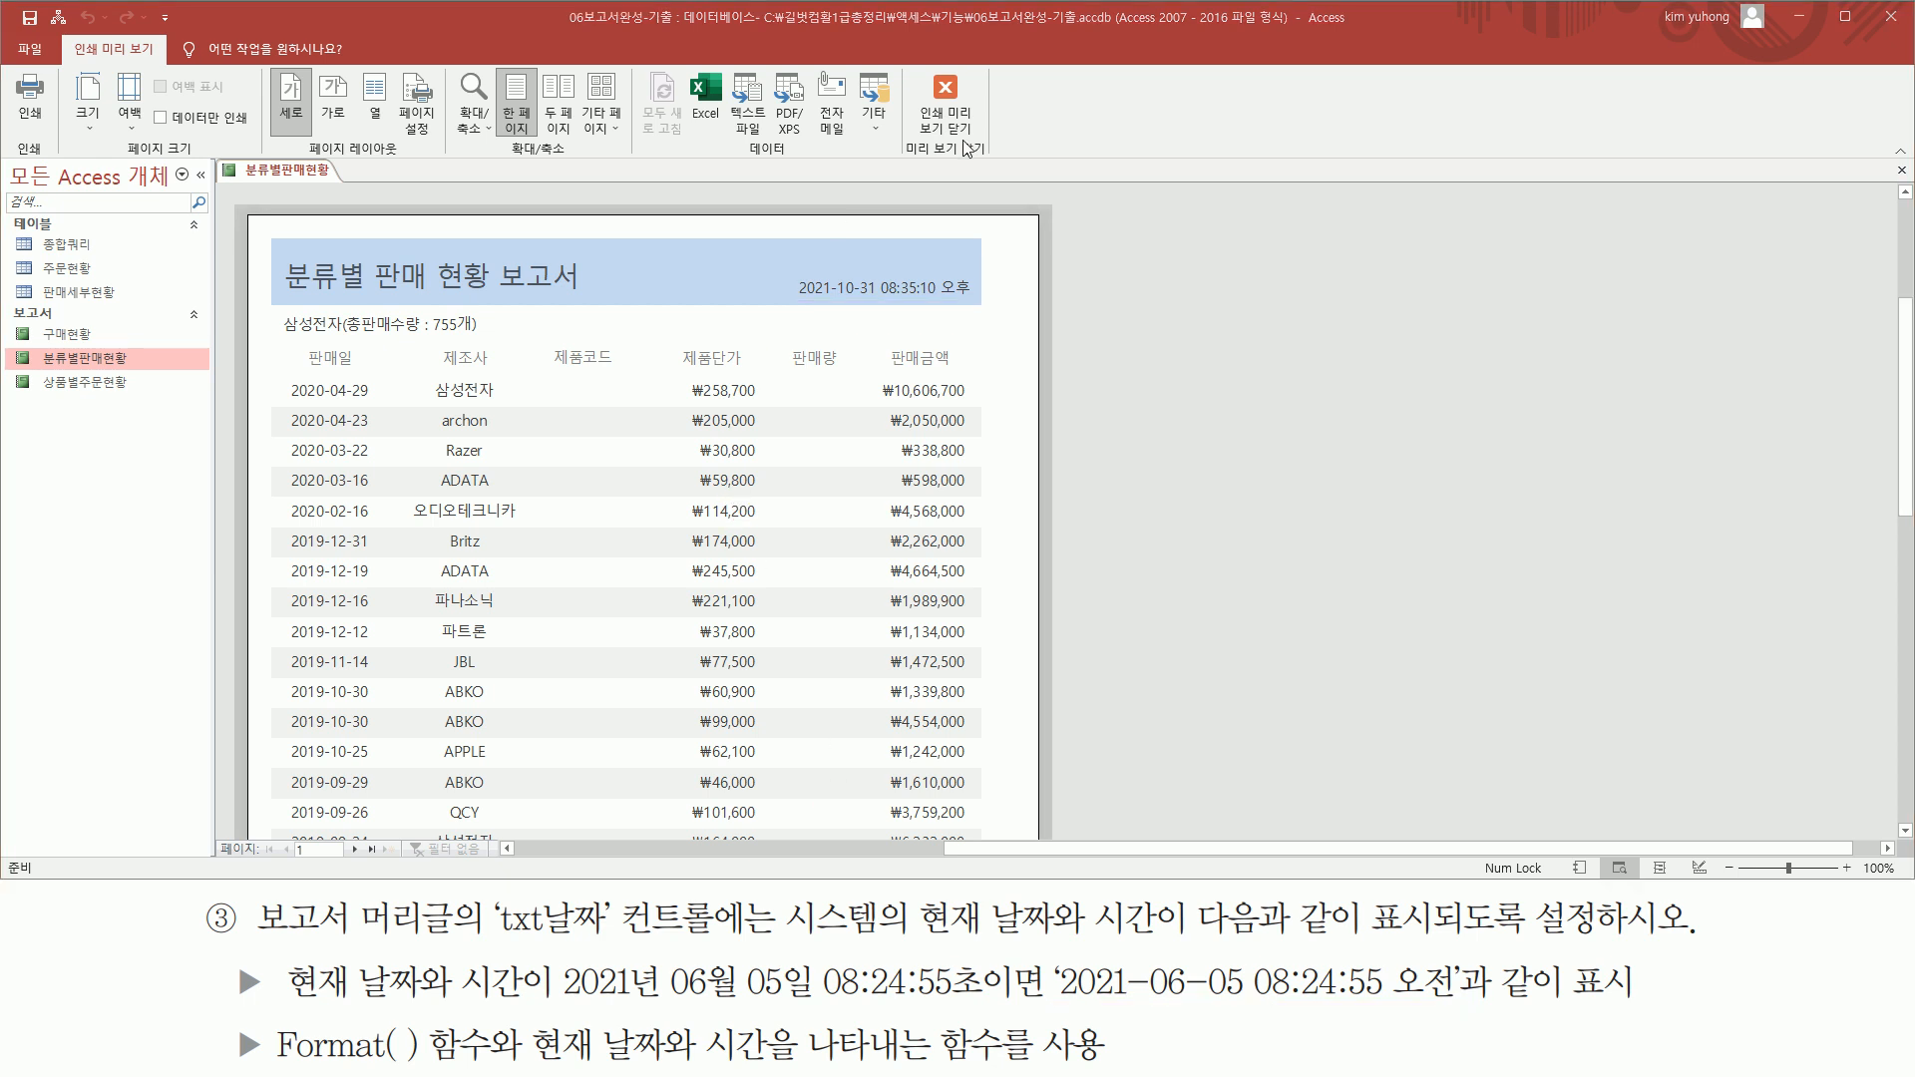
{"action": "left_click", "coordinate": [945, 112]}
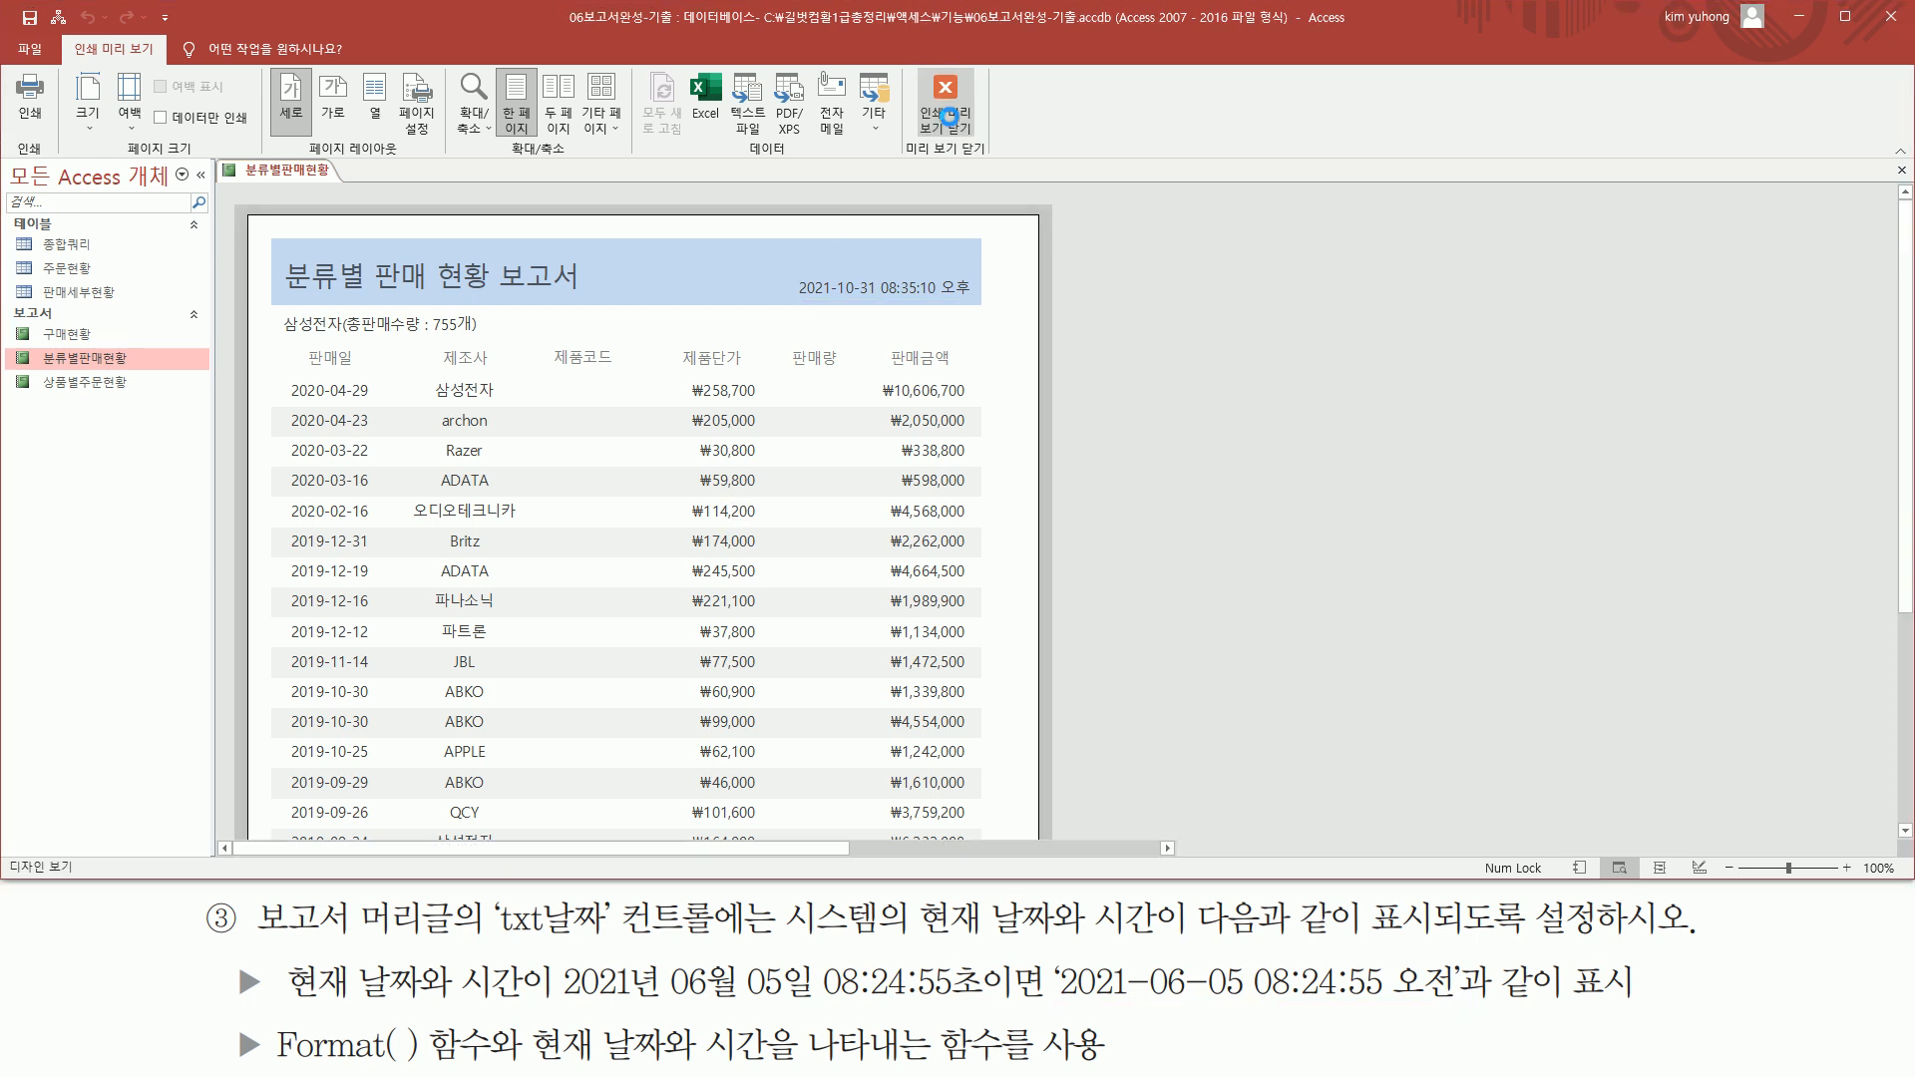
Close the property sheet and clear the selection of the txt날짜 text box
{"action": "left_click", "coordinate": [1897, 173]}
{"action": "left_click", "coordinate": [1155, 601]}
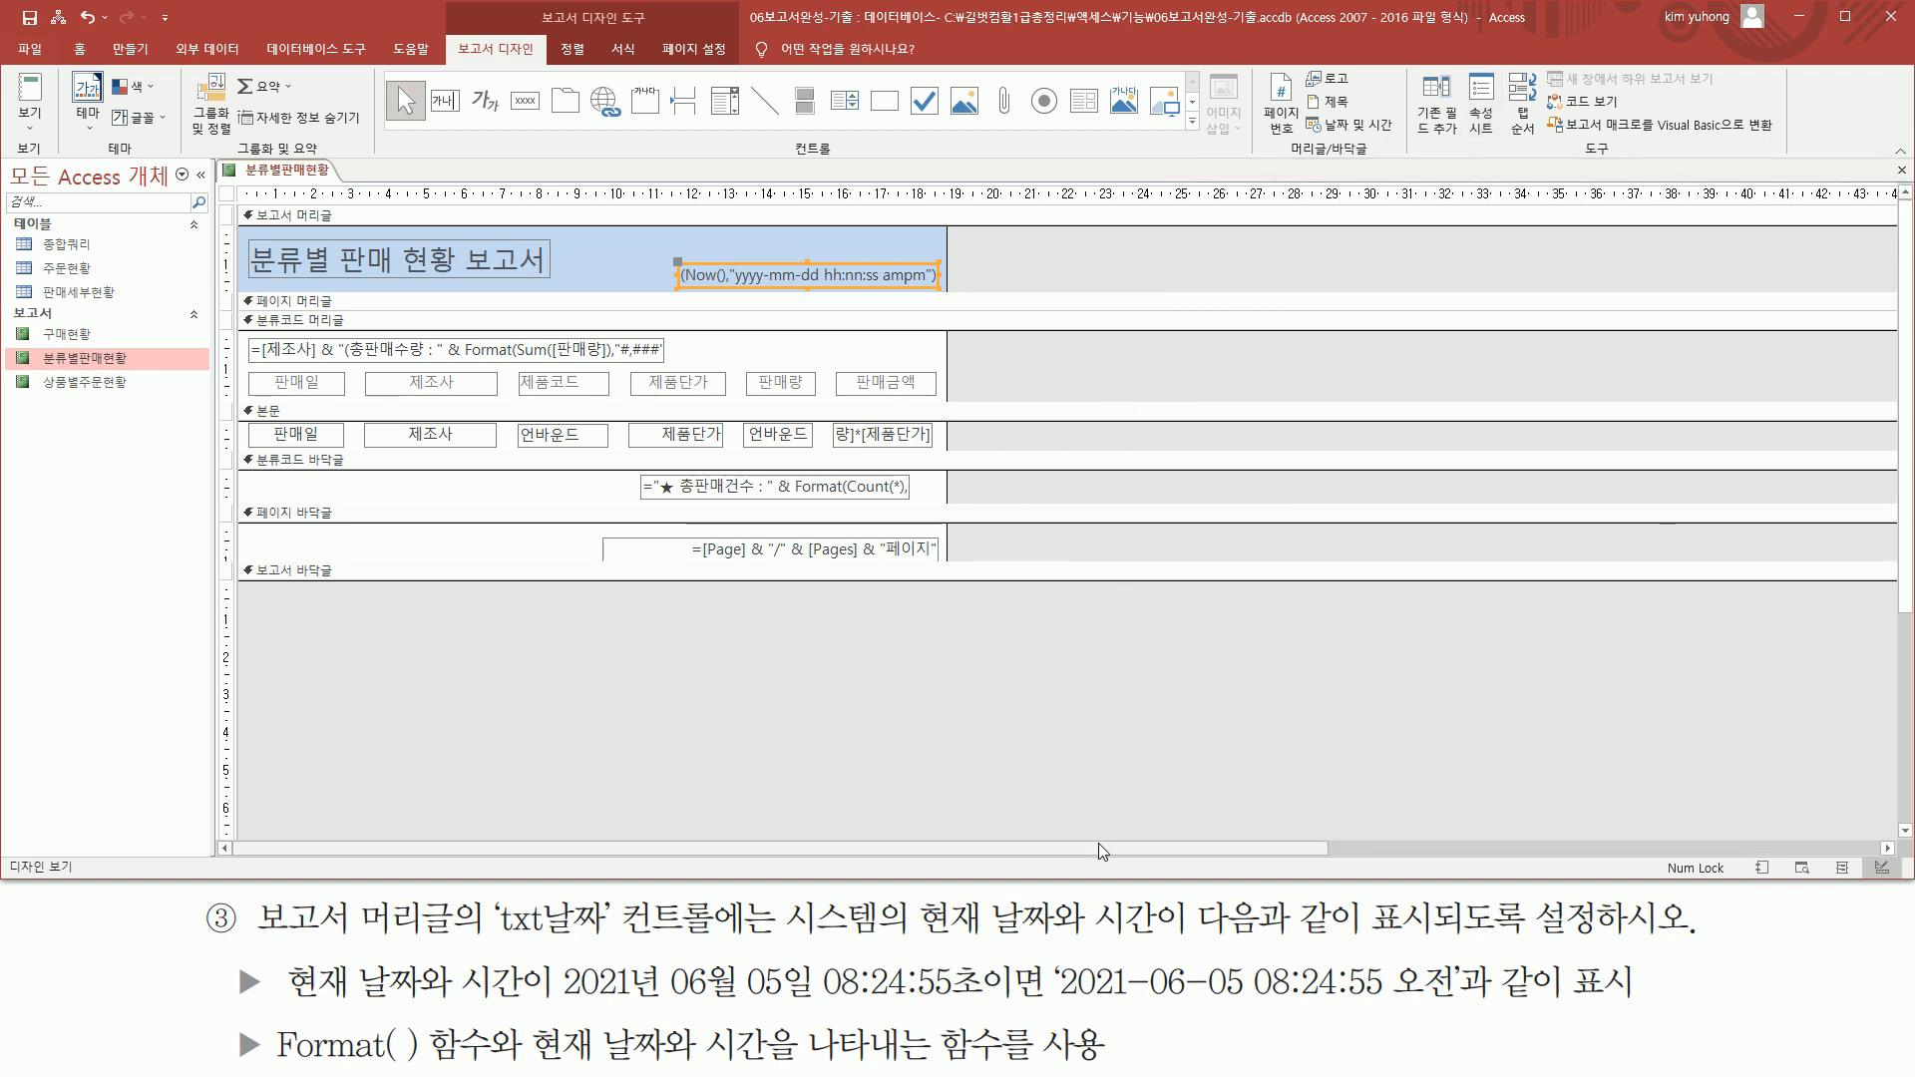
{"action": "left_click_drag", "start_coordinate": [261, 1005], "coordinate": [627, 1005]}
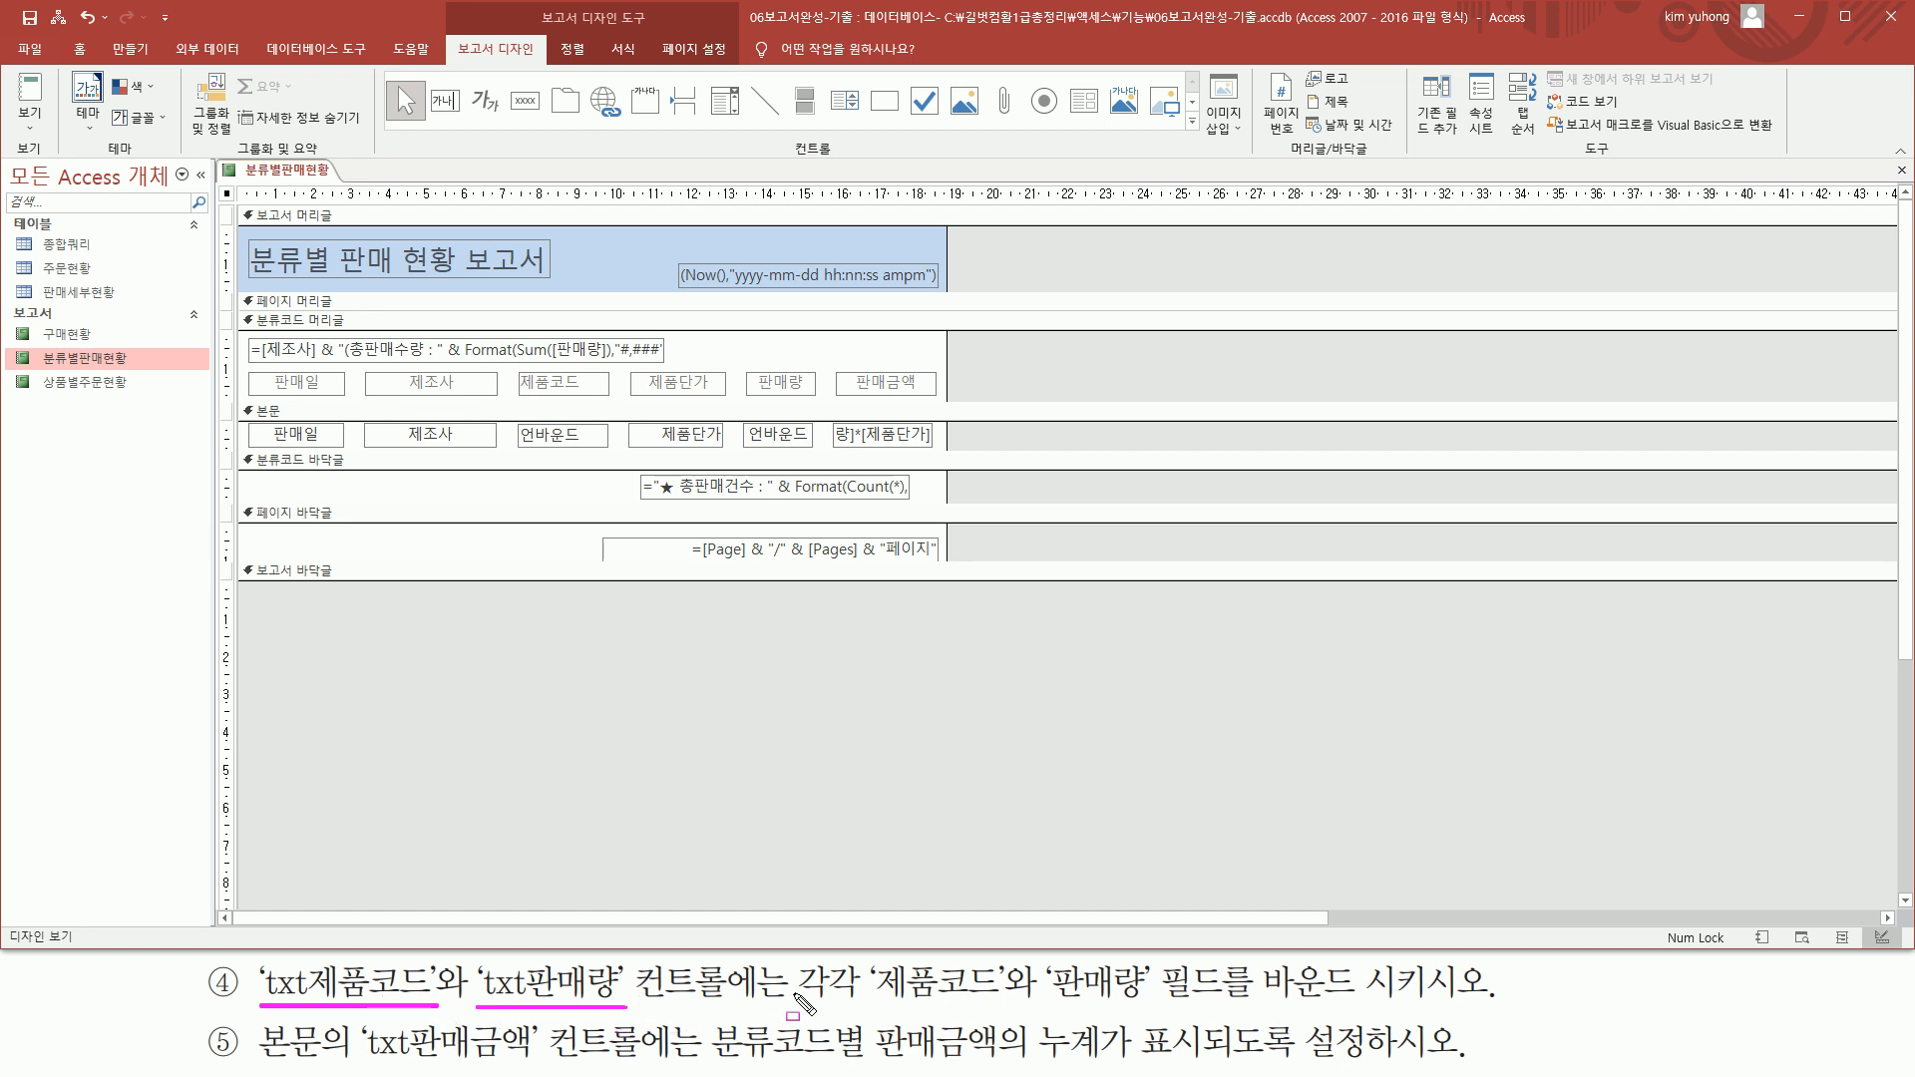
{"action": "left_click_drag", "start_coordinate": [804, 1006], "coordinate": [1501, 1005]}
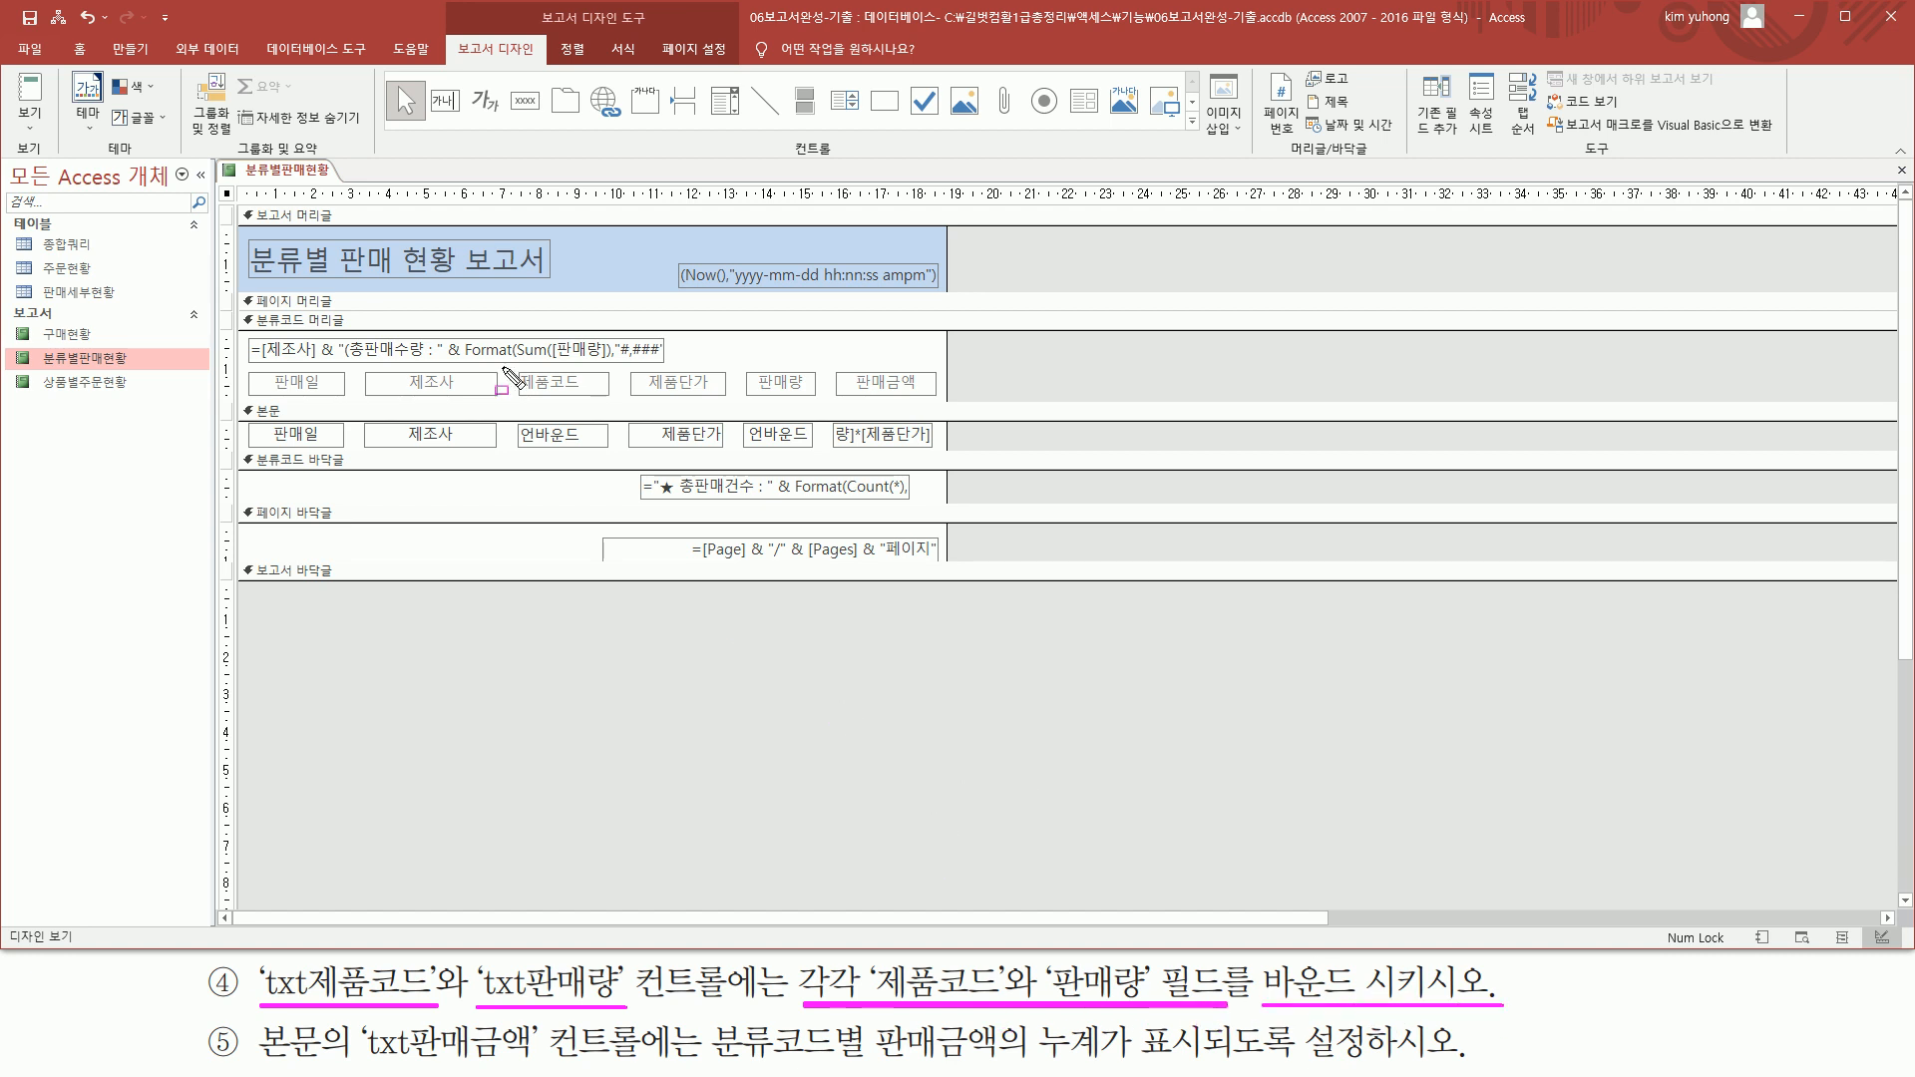
Examine the 제품코드 and 판매량 columns of the report in print preview, and return to design view
{"action": "key", "text": "Escape"}
{"action": "left_click", "coordinate": [30, 120]}
{"action": "left_click", "coordinate": [92, 212]}
{"action": "mouse_move", "coordinate": [546, 379]}
{"action": "left_mouse_down"}
{"action": "mouse_move", "coordinate": [633, 671]}
{"action": "mouse_move", "coordinate": [633, 897]}
{"action": "left_mouse_up"}
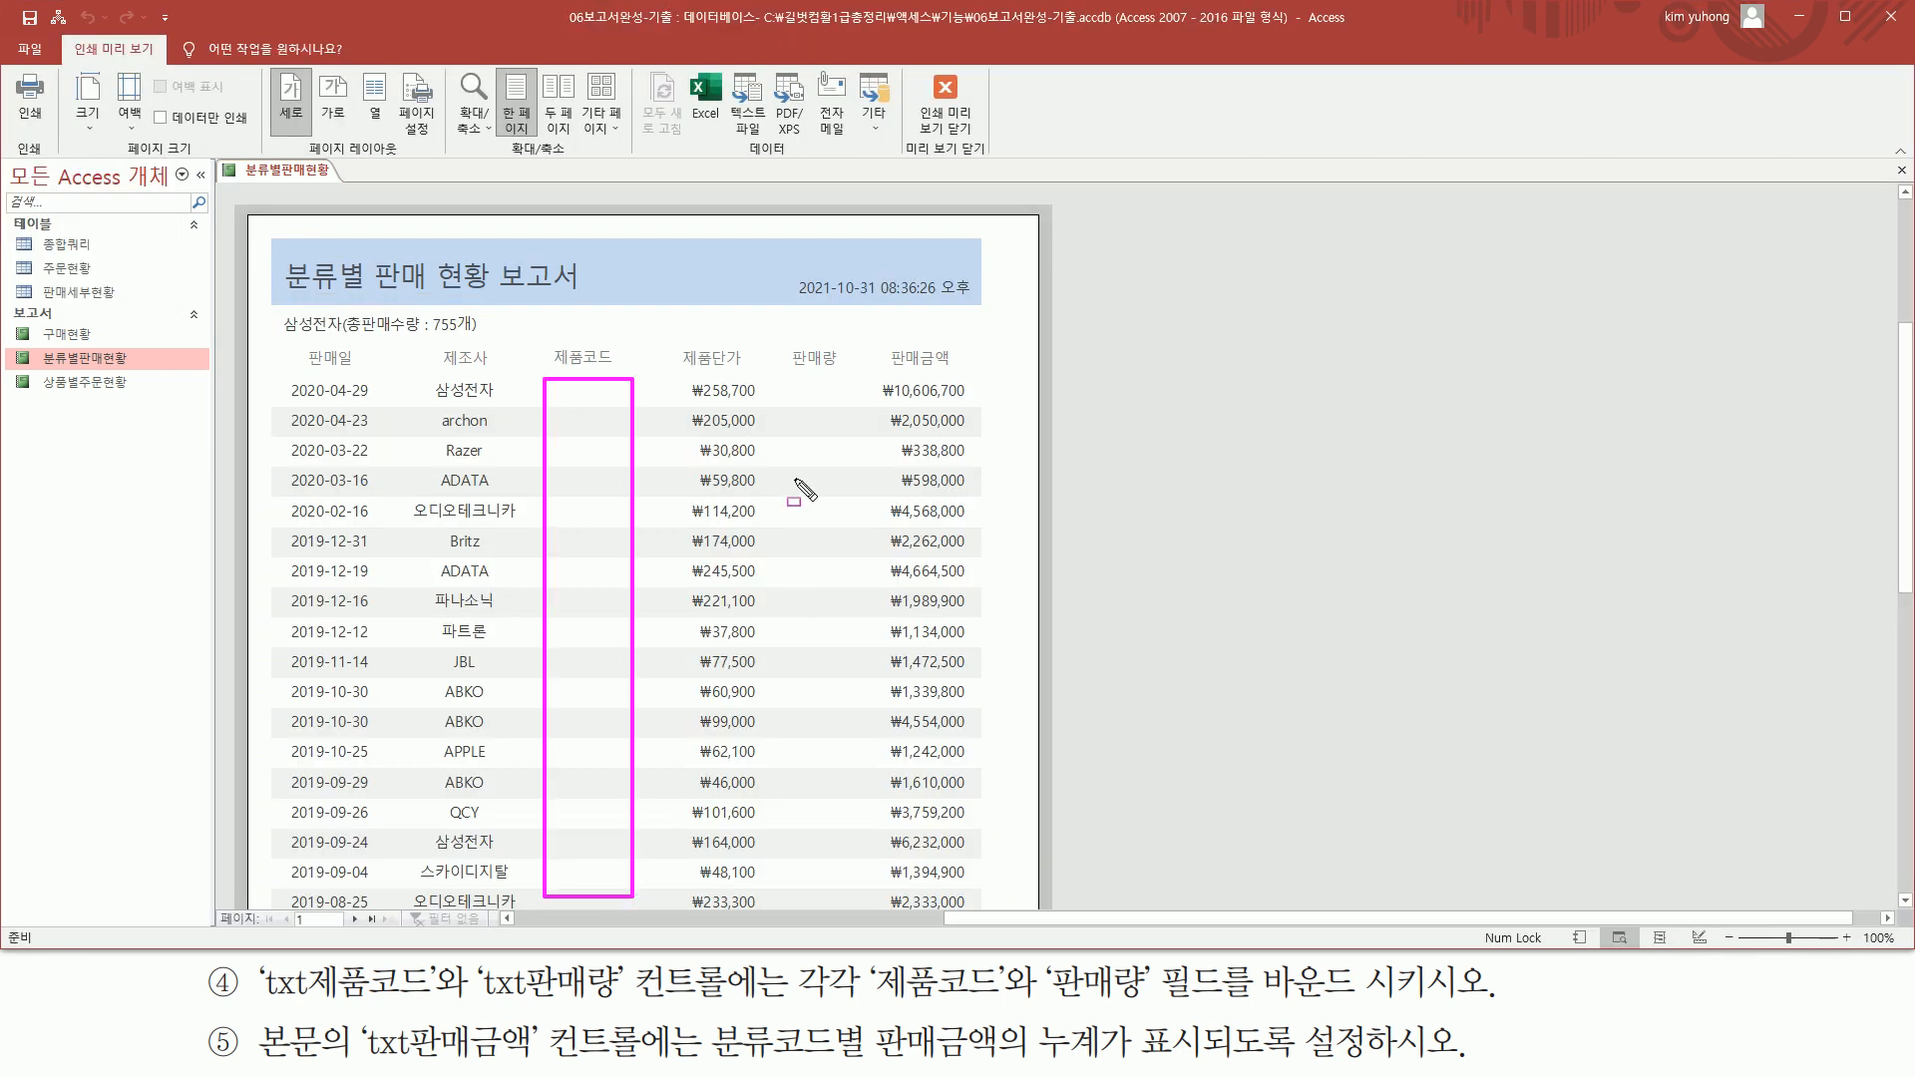
{"action": "mouse_move", "coordinate": [787, 377]}
{"action": "left_mouse_down"}
{"action": "mouse_move", "coordinate": [832, 560]}
{"action": "mouse_move", "coordinate": [858, 904]}
{"action": "left_mouse_up"}
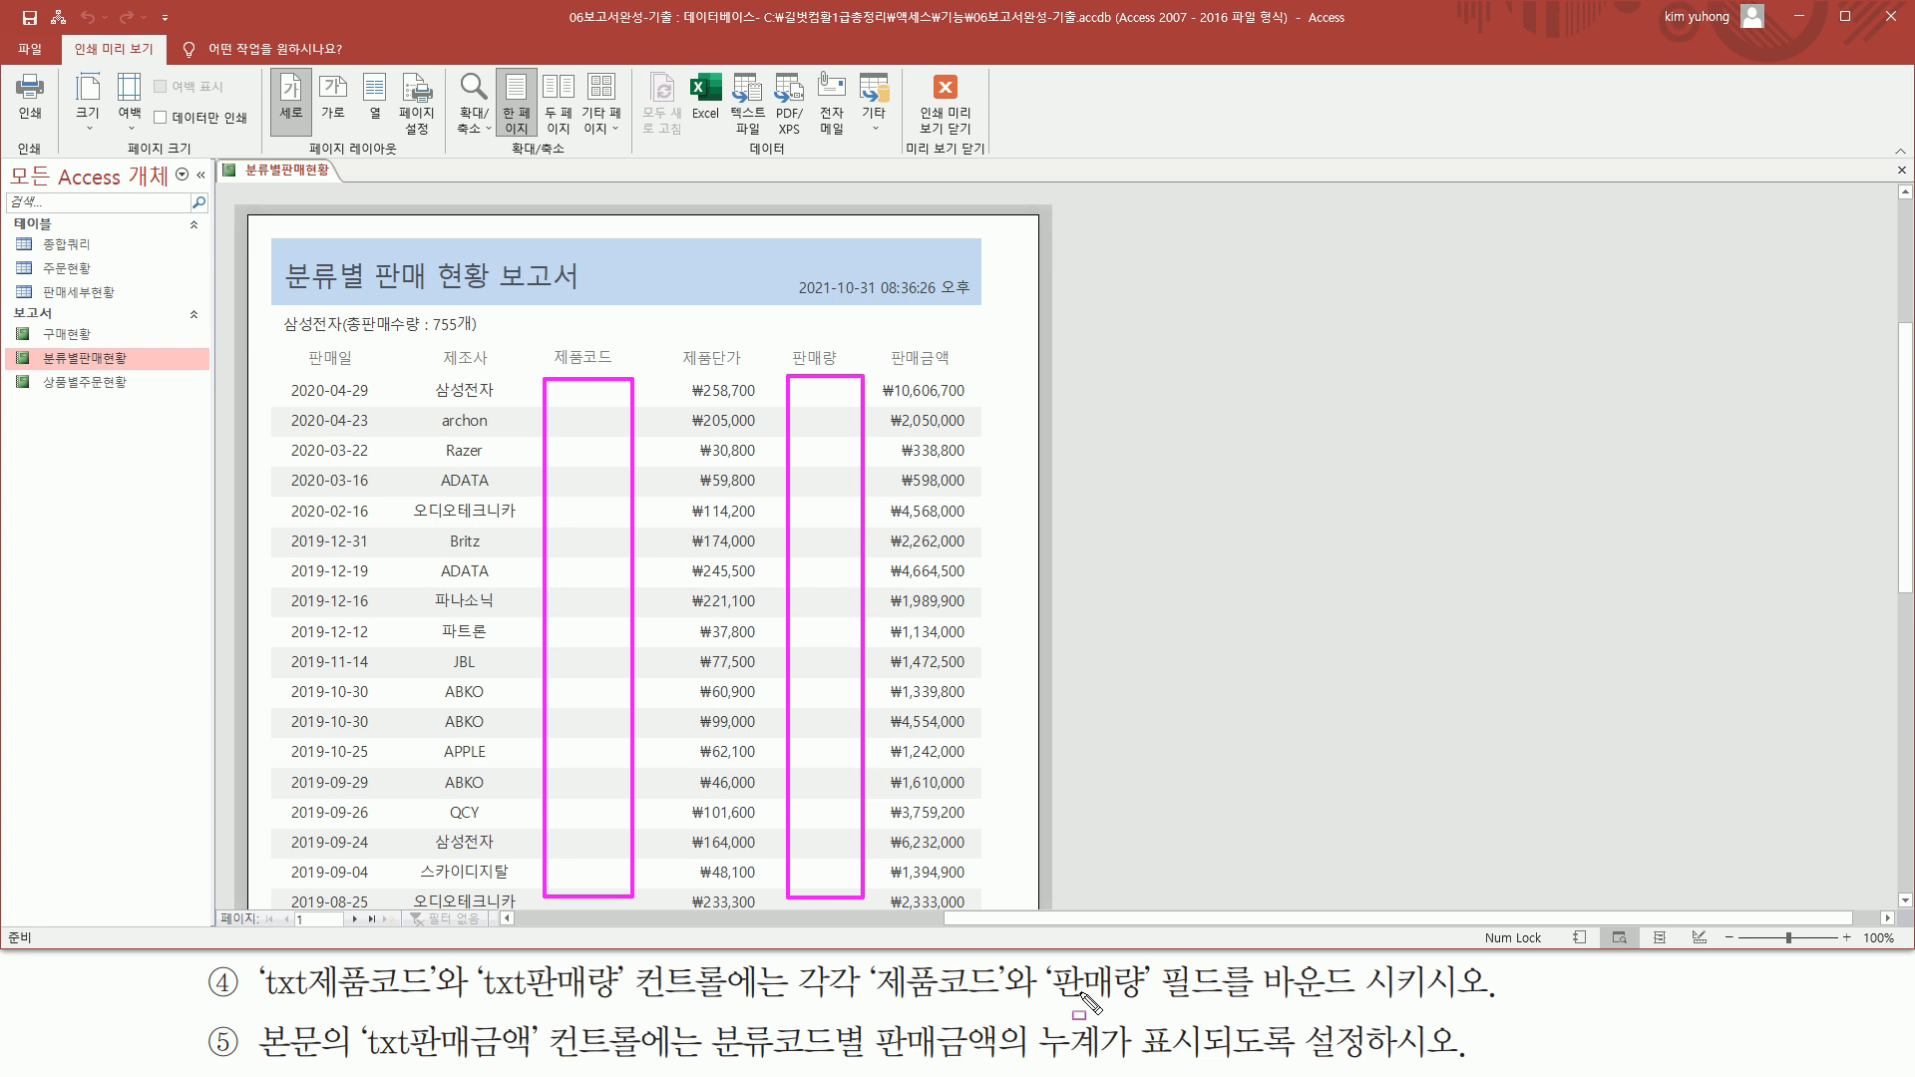
{"action": "key", "text": "Escape"}
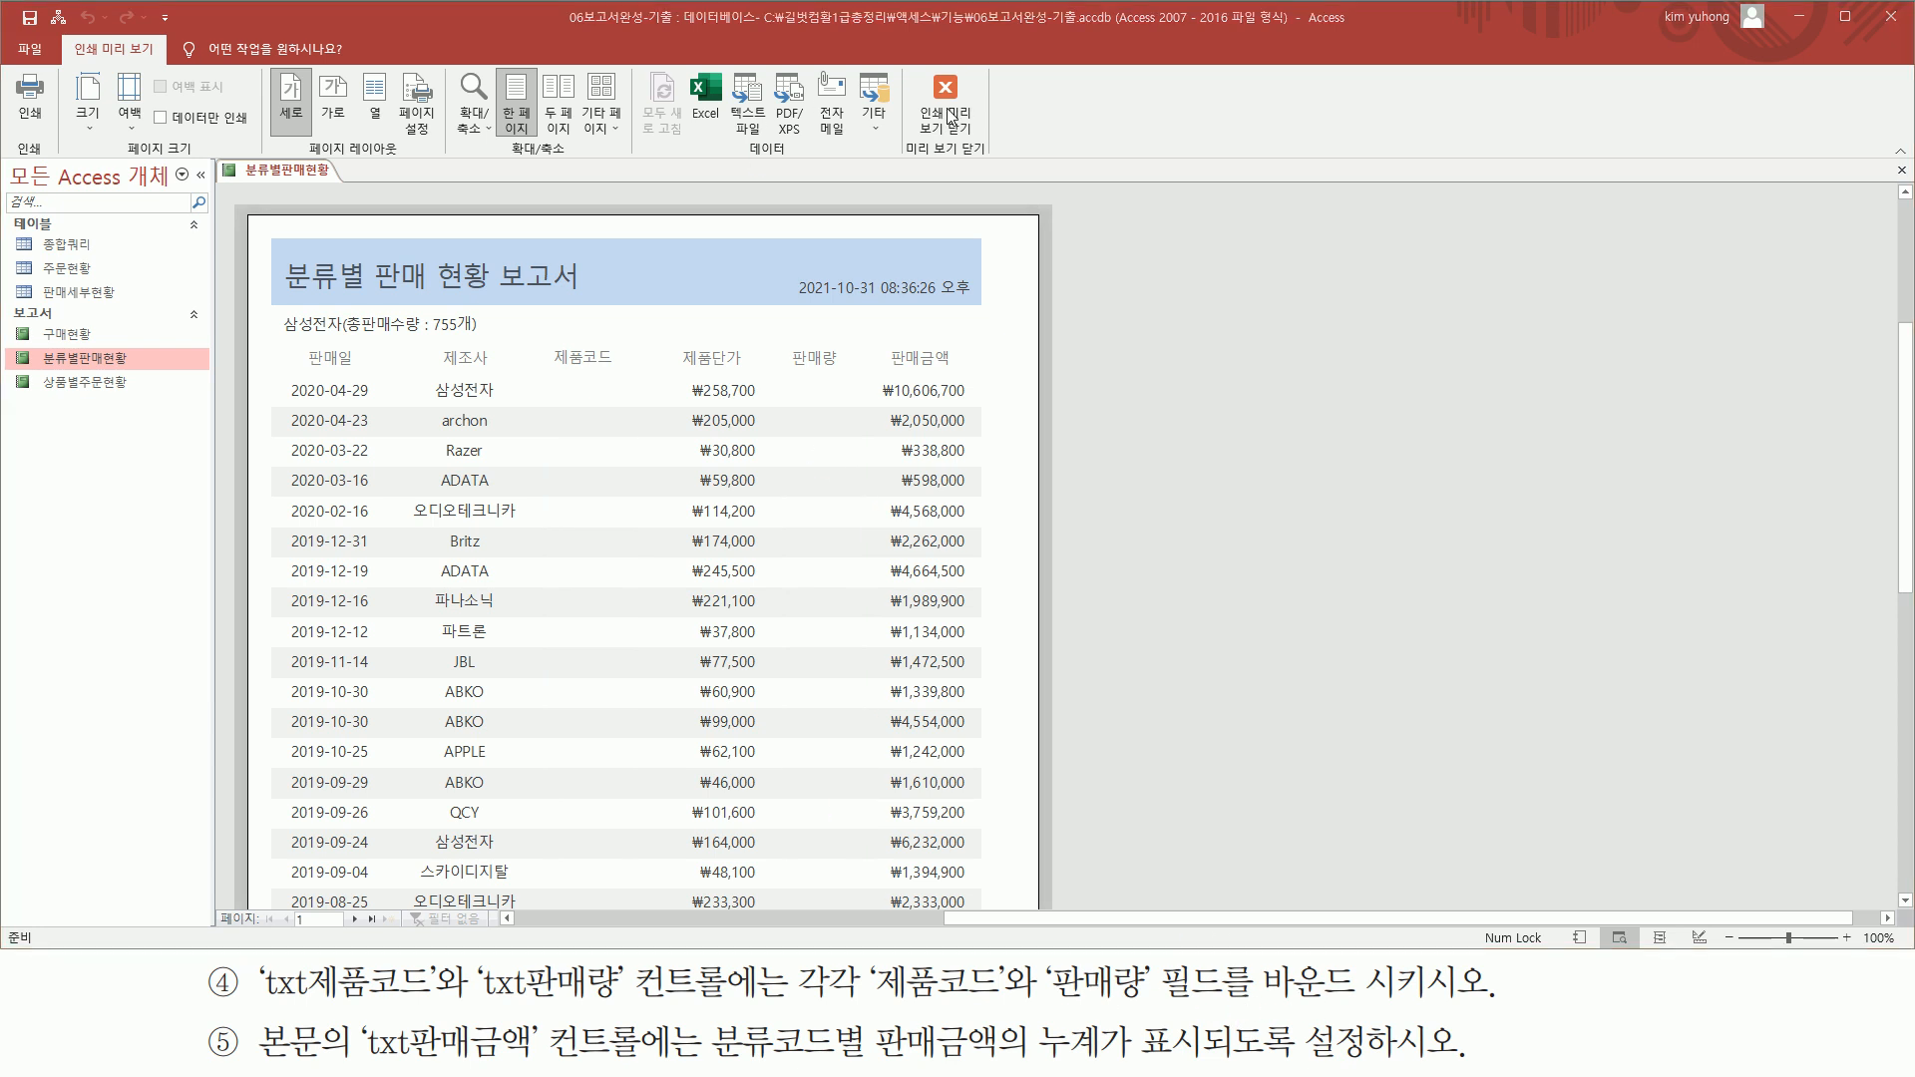
{"action": "left_click", "coordinate": [957, 127]}
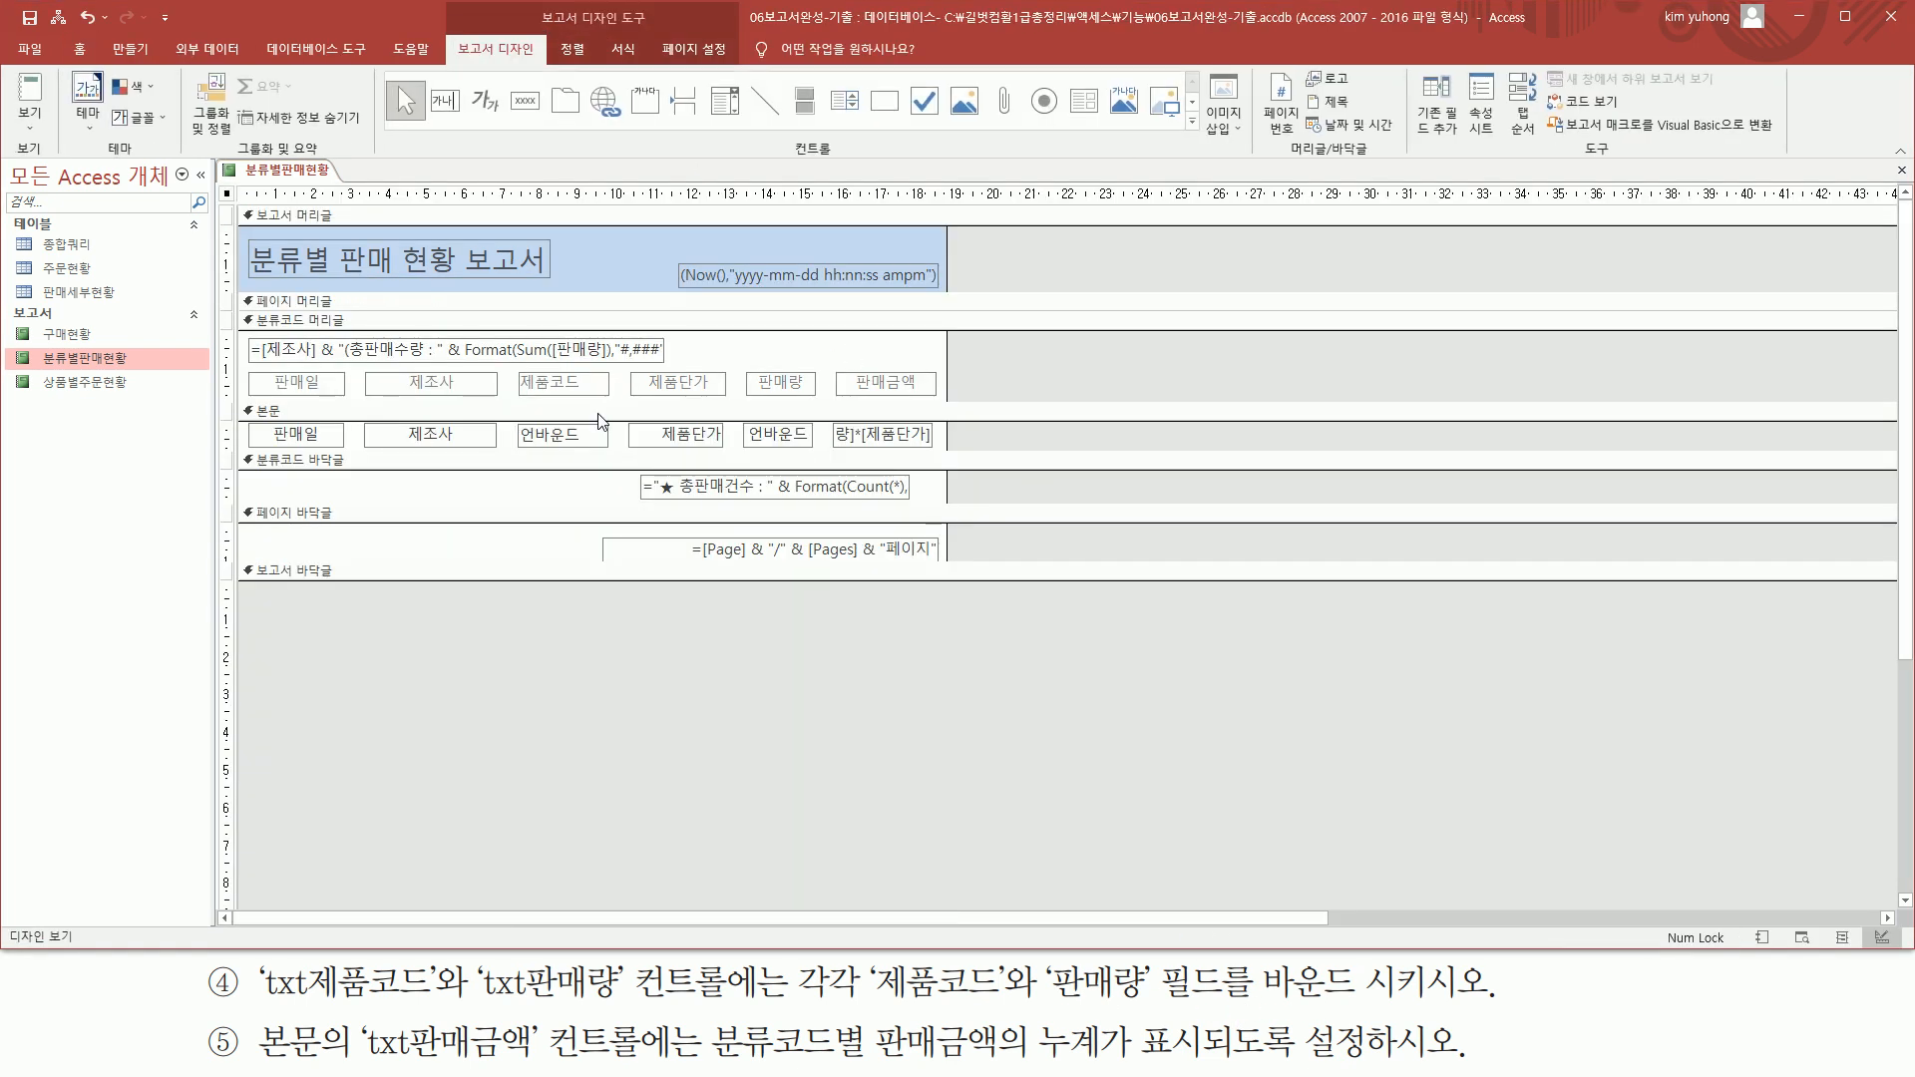
Bind the txt제품코드 text box in the detail section to the 제품코드 field
{"action": "left_click", "coordinate": [565, 444]}
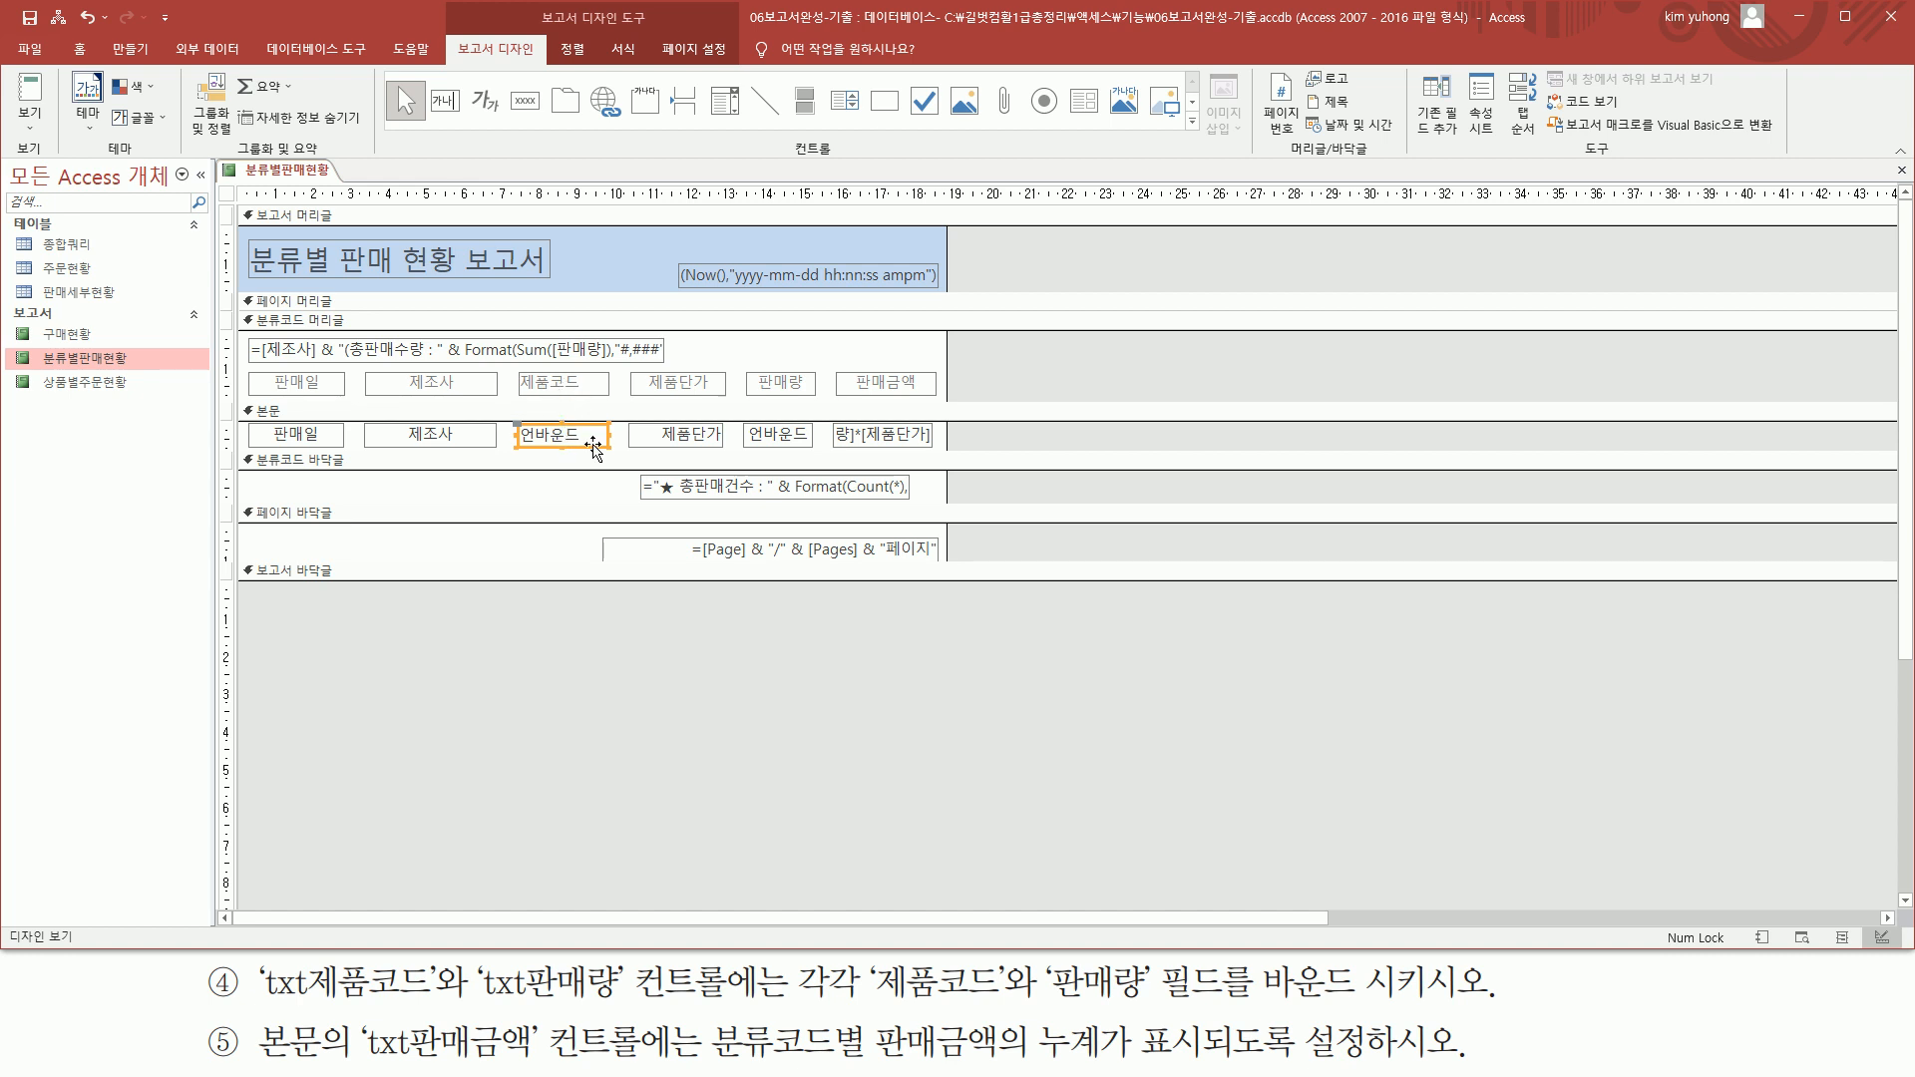
{"action": "key", "text": "F4"}
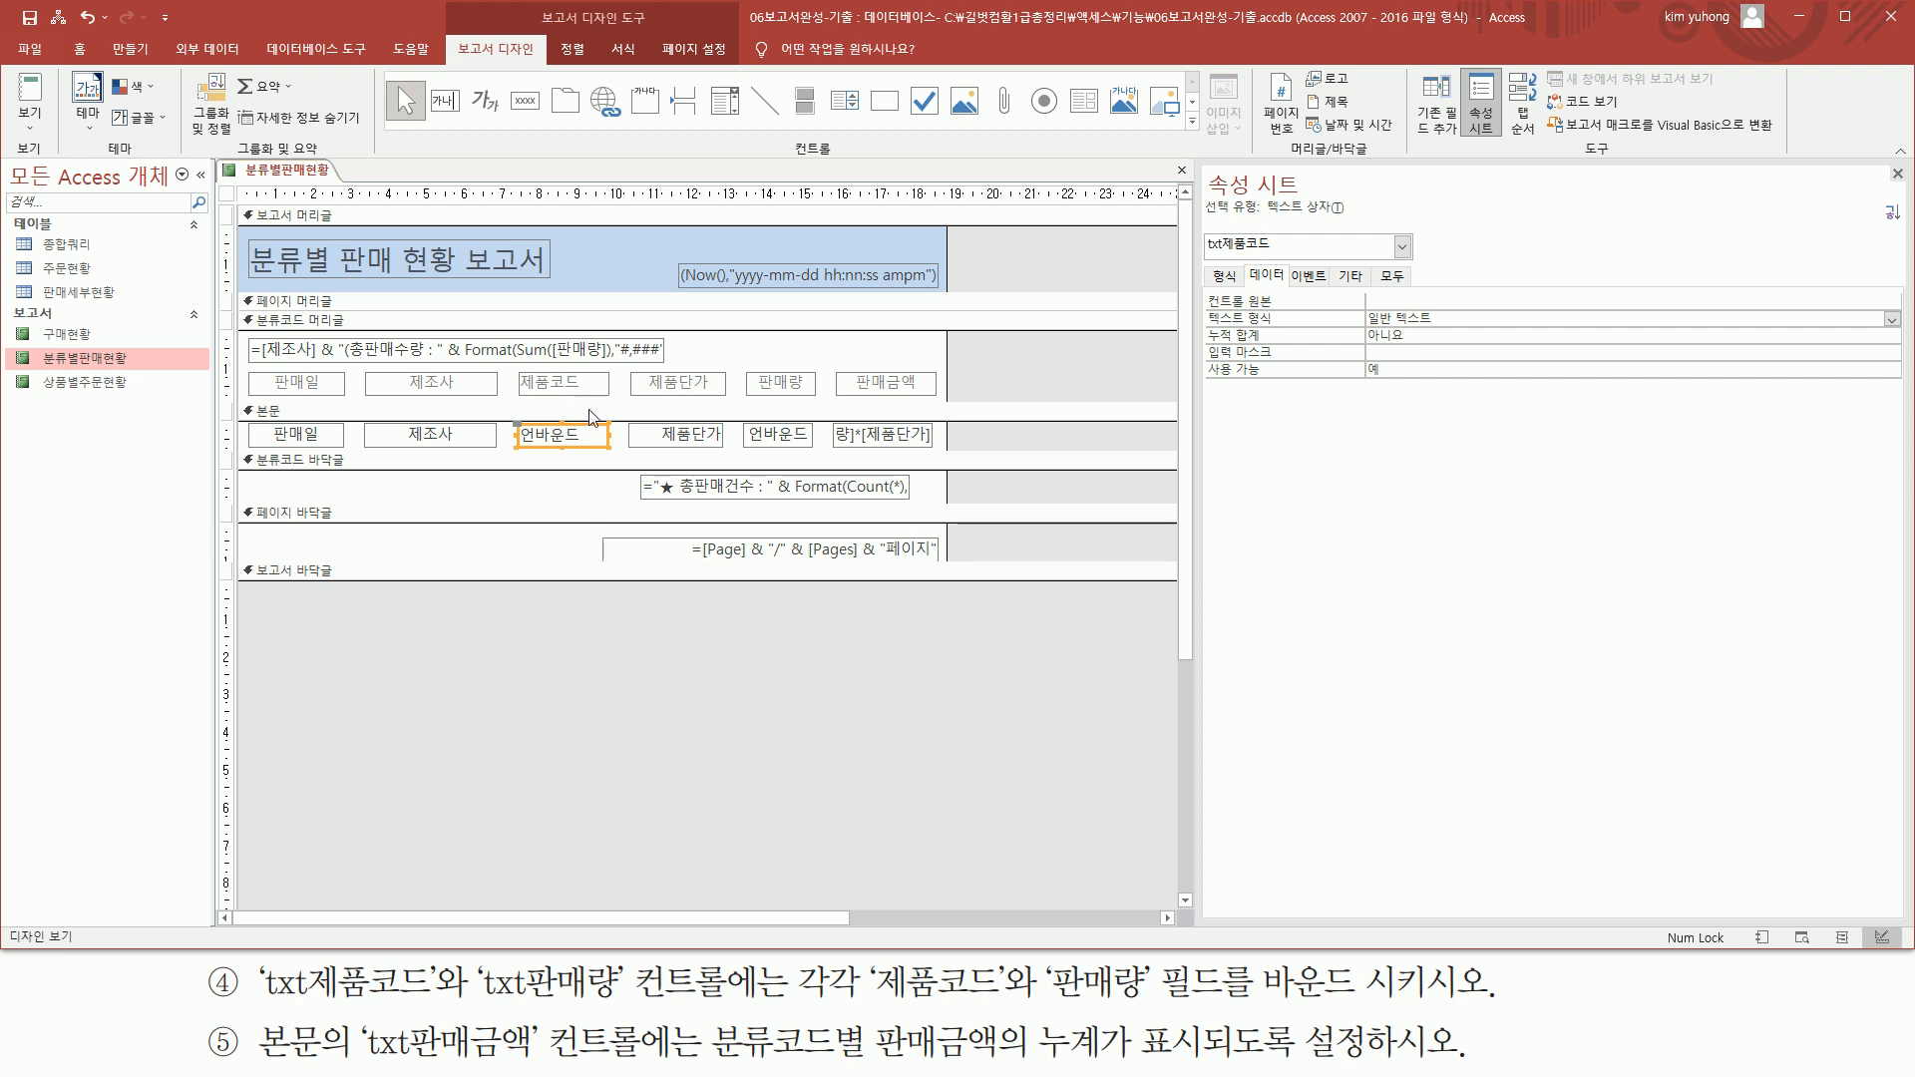
{"action": "left_click", "coordinate": [1830, 297]}
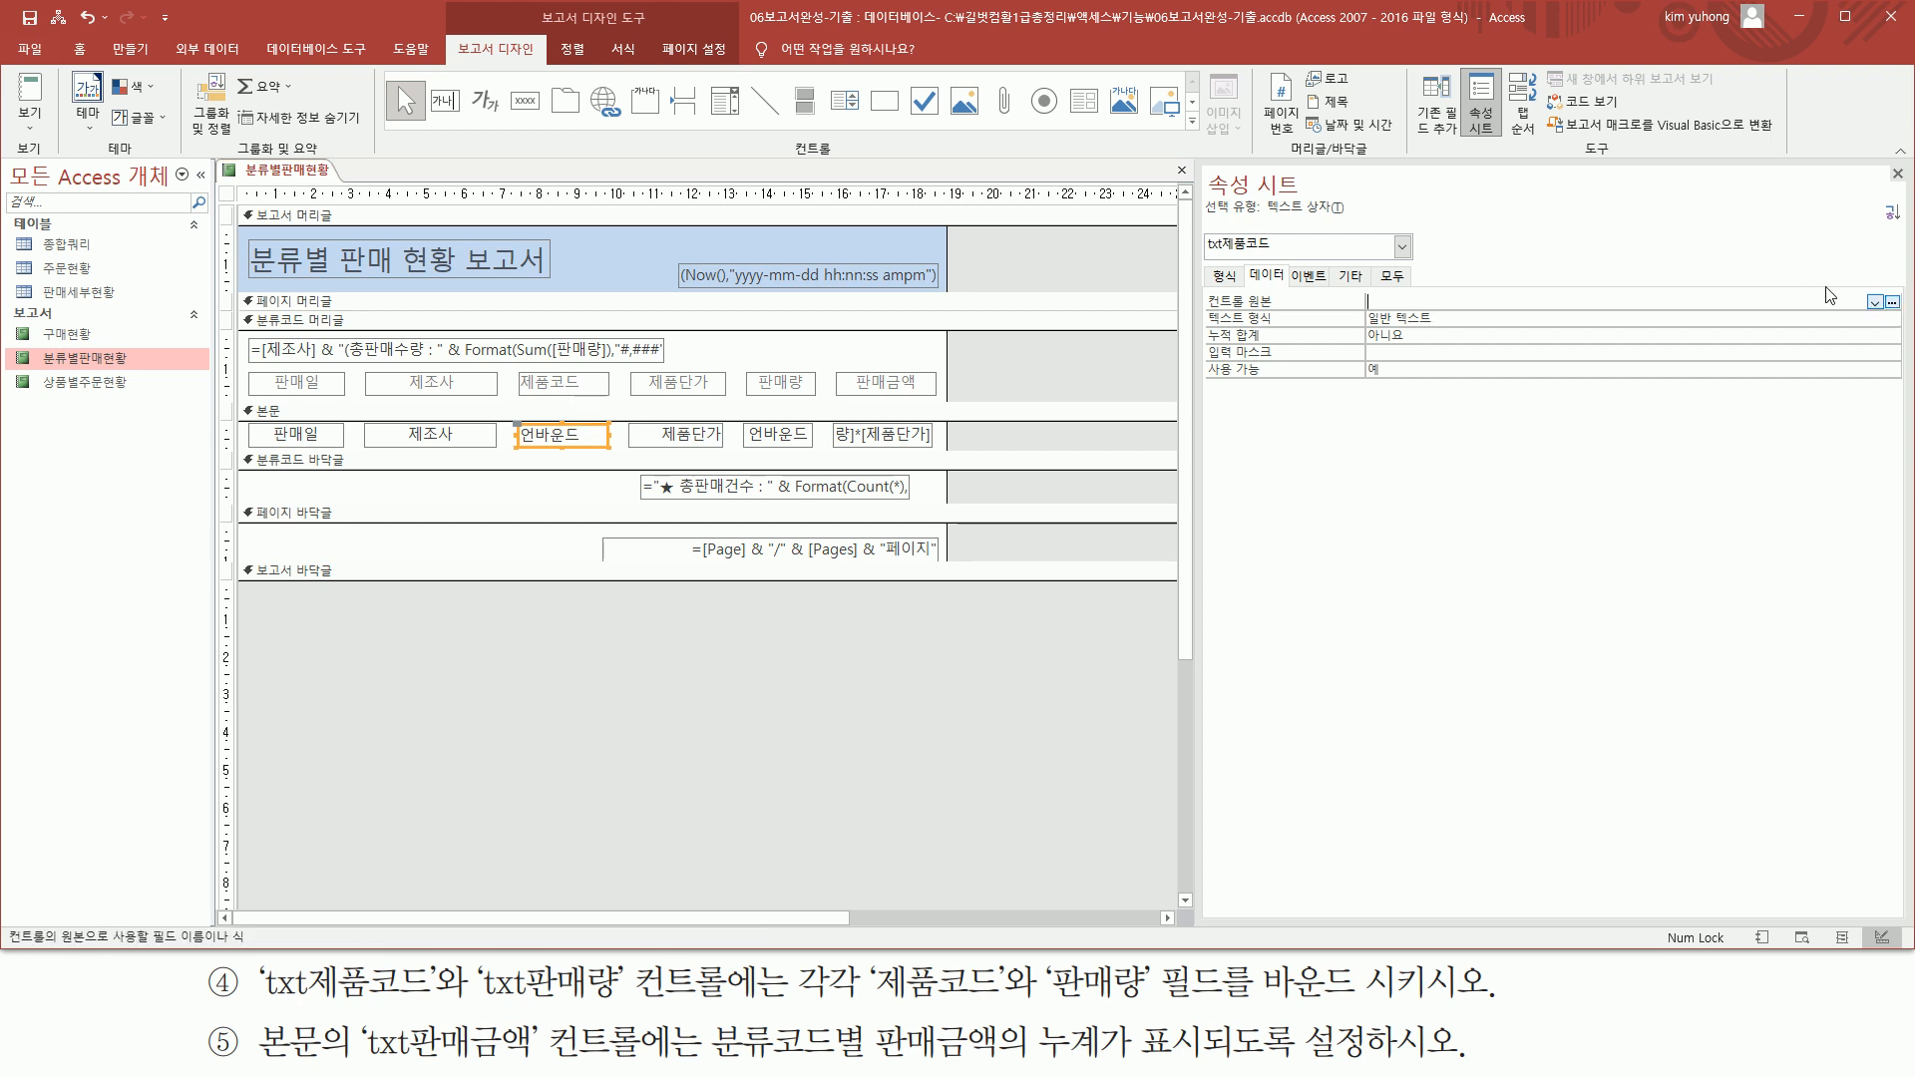
{"action": "left_click", "coordinate": [1875, 302]}
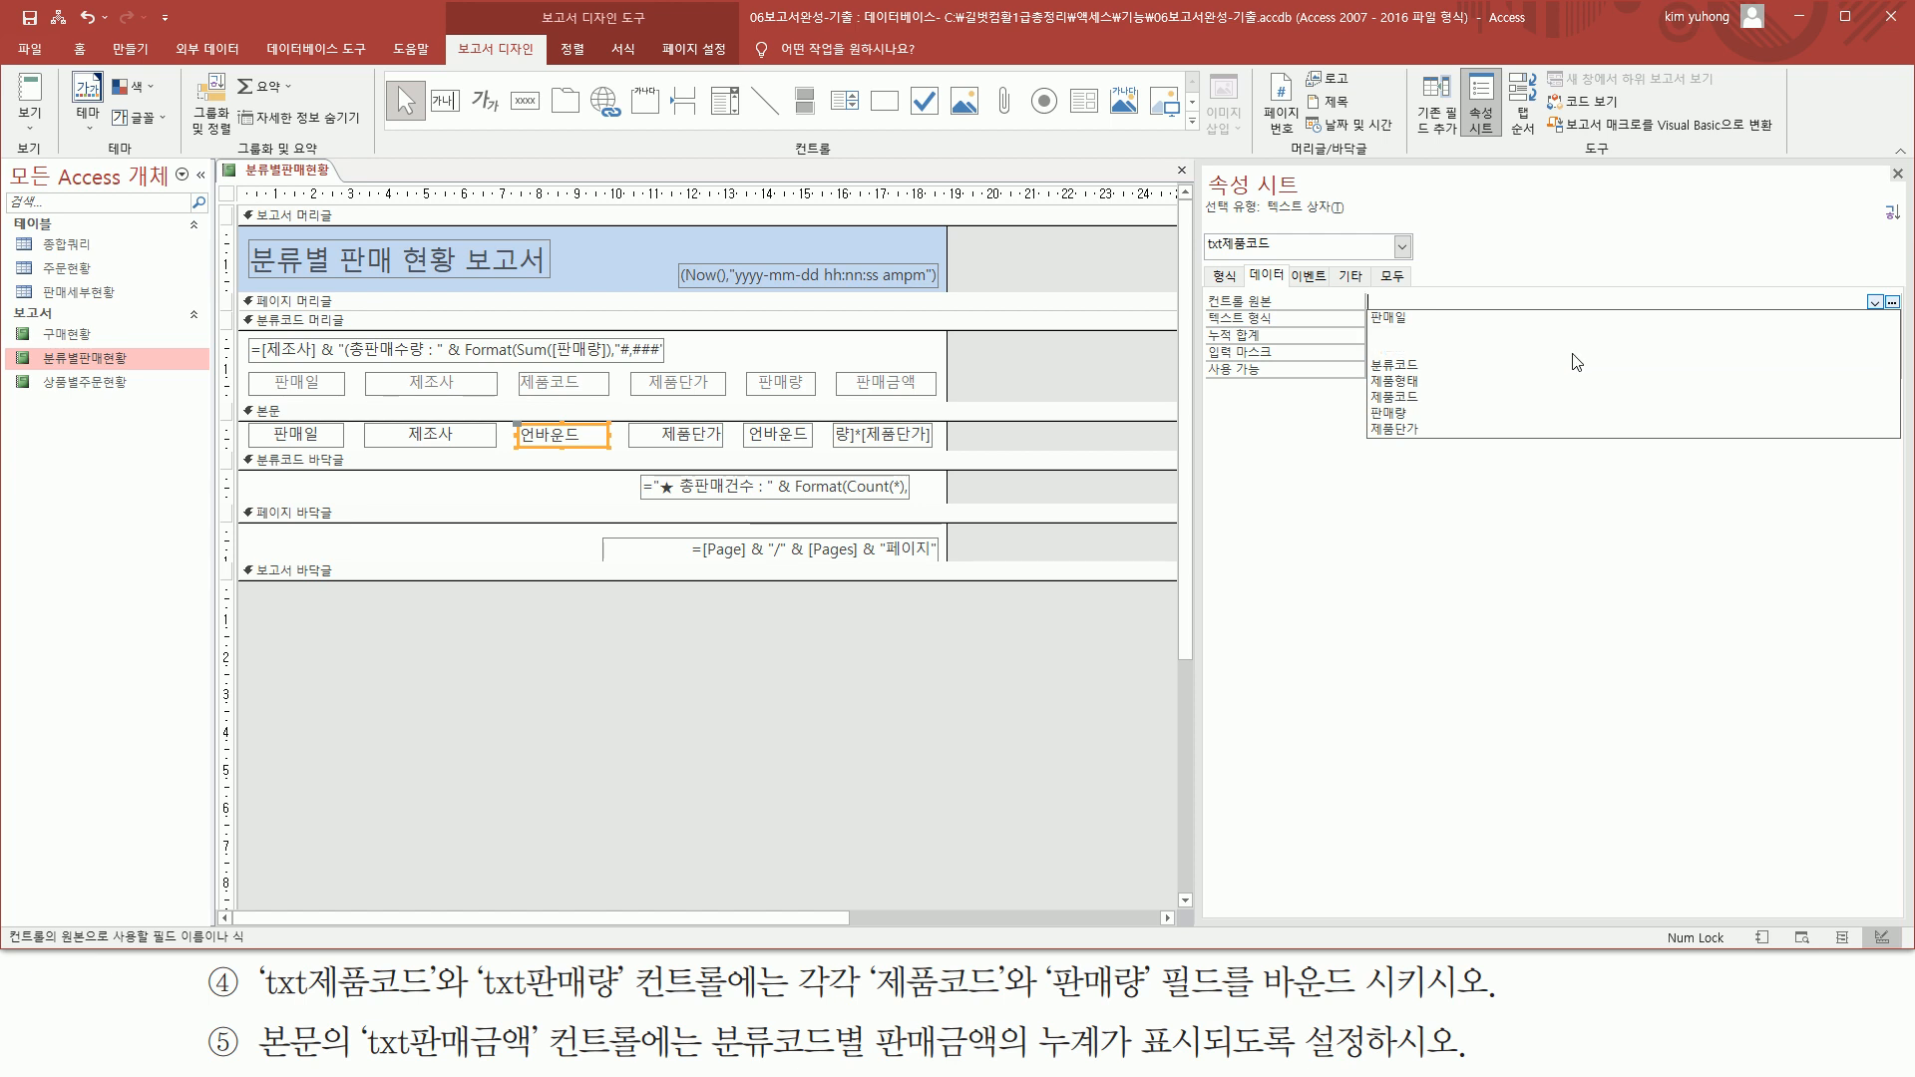
{"action": "left_click", "coordinate": [1564, 396]}
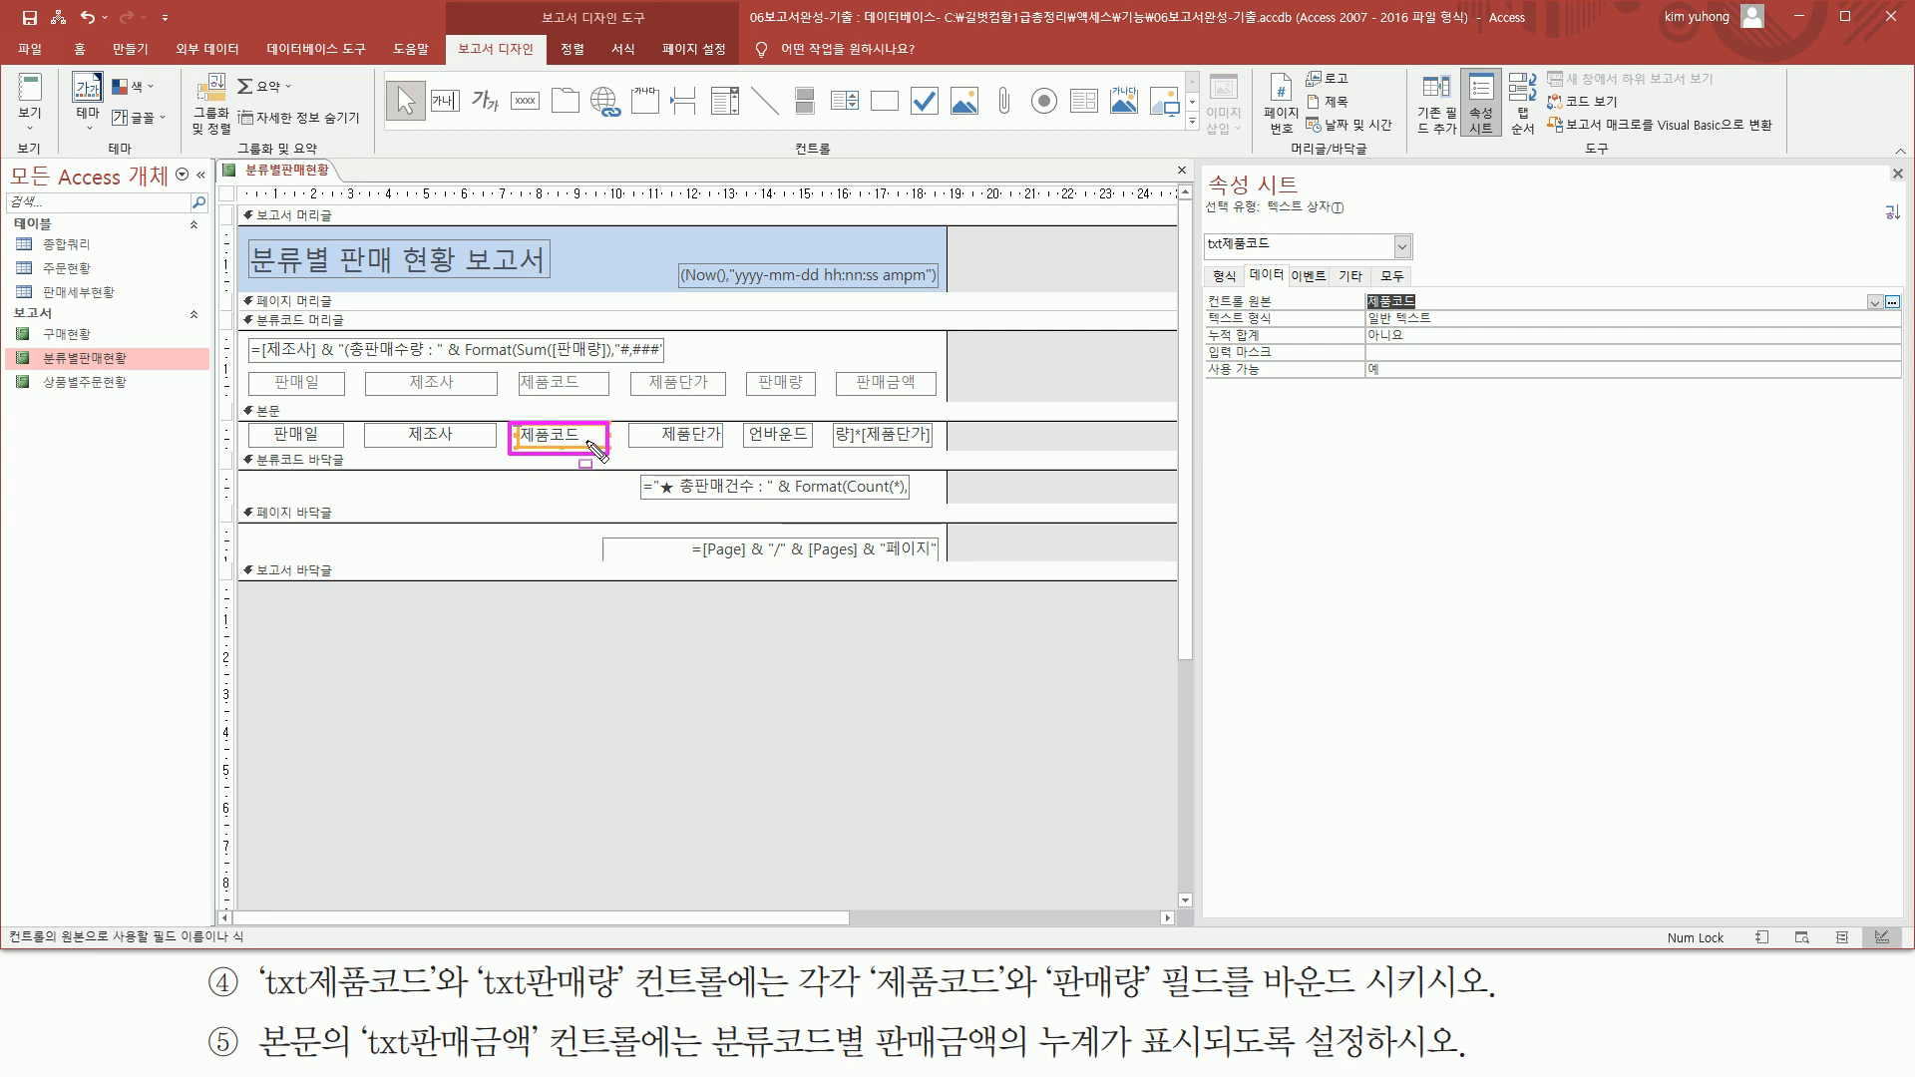
Bind the txt판매량 text box in the detail section to the 판매량 field, and close the property sheet
{"action": "left_click", "coordinate": [782, 443]}
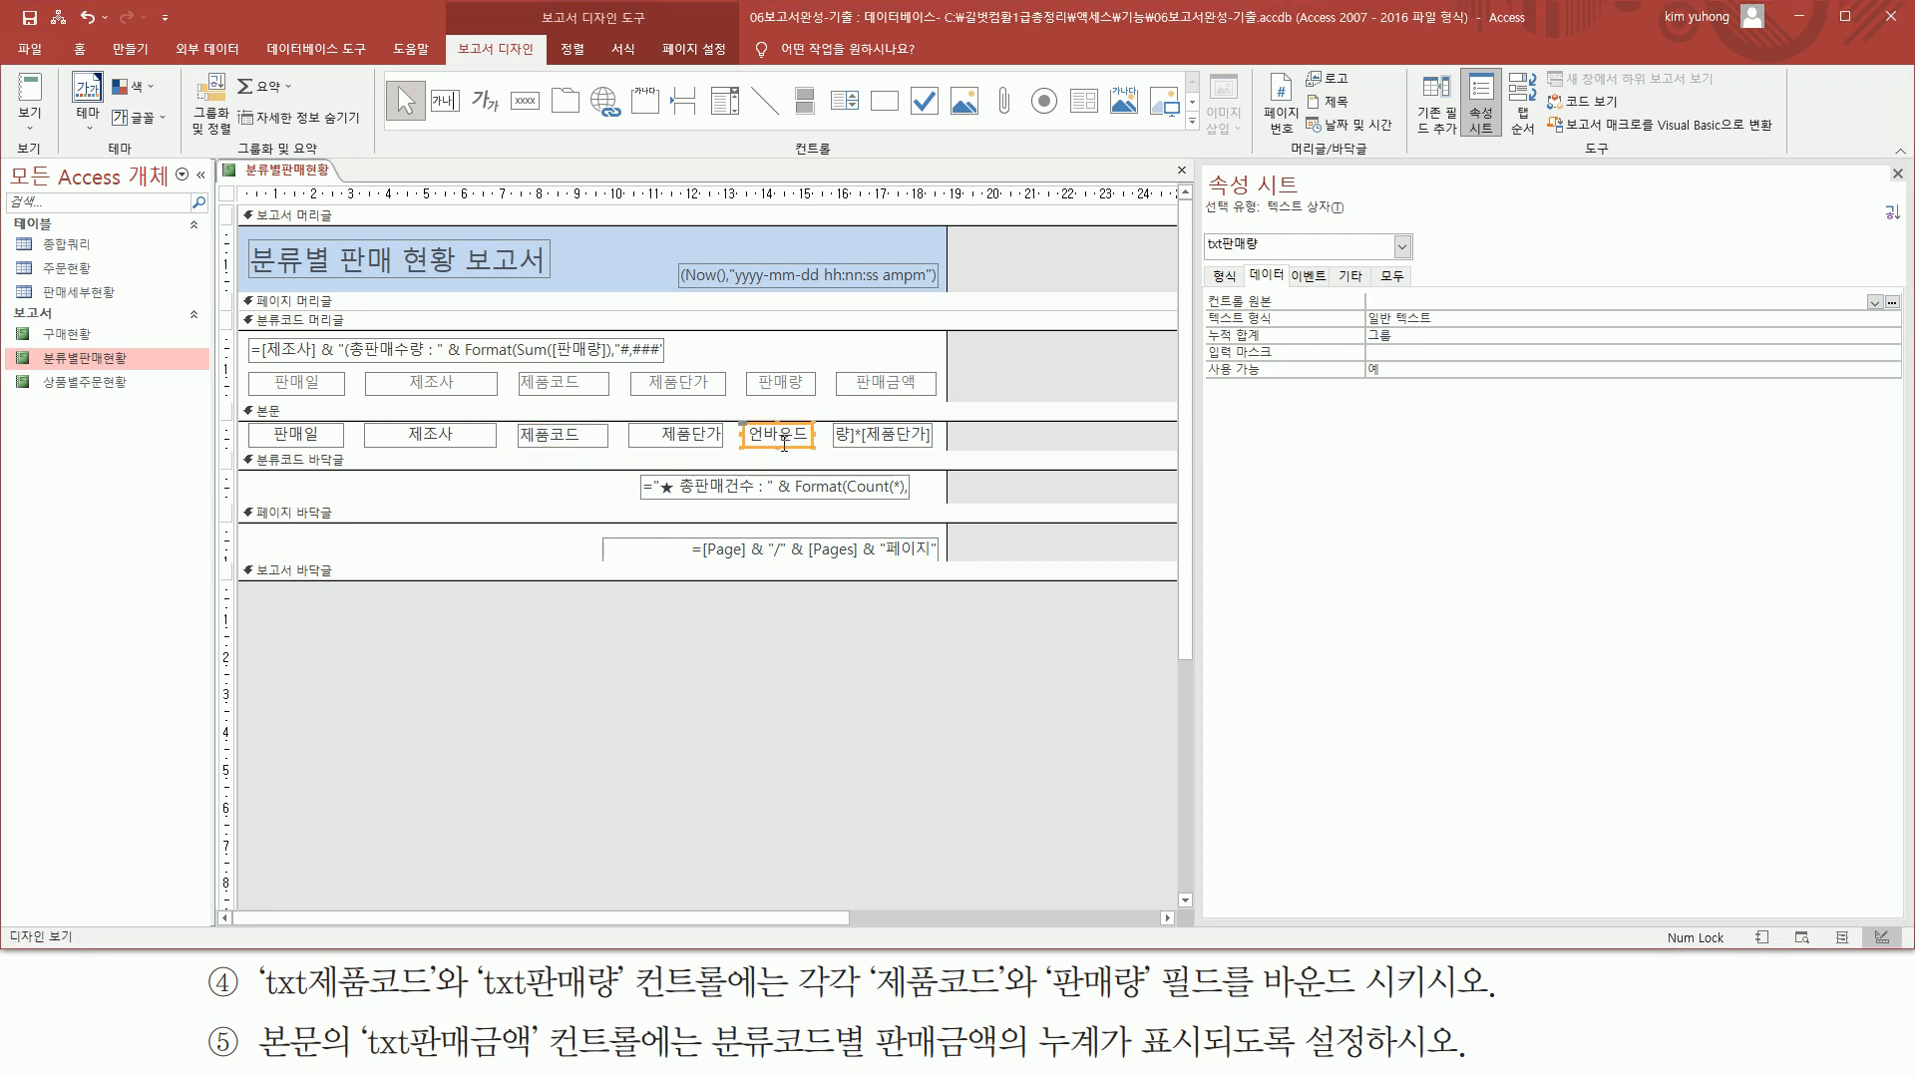
{"action": "left_click", "coordinate": [1874, 302]}
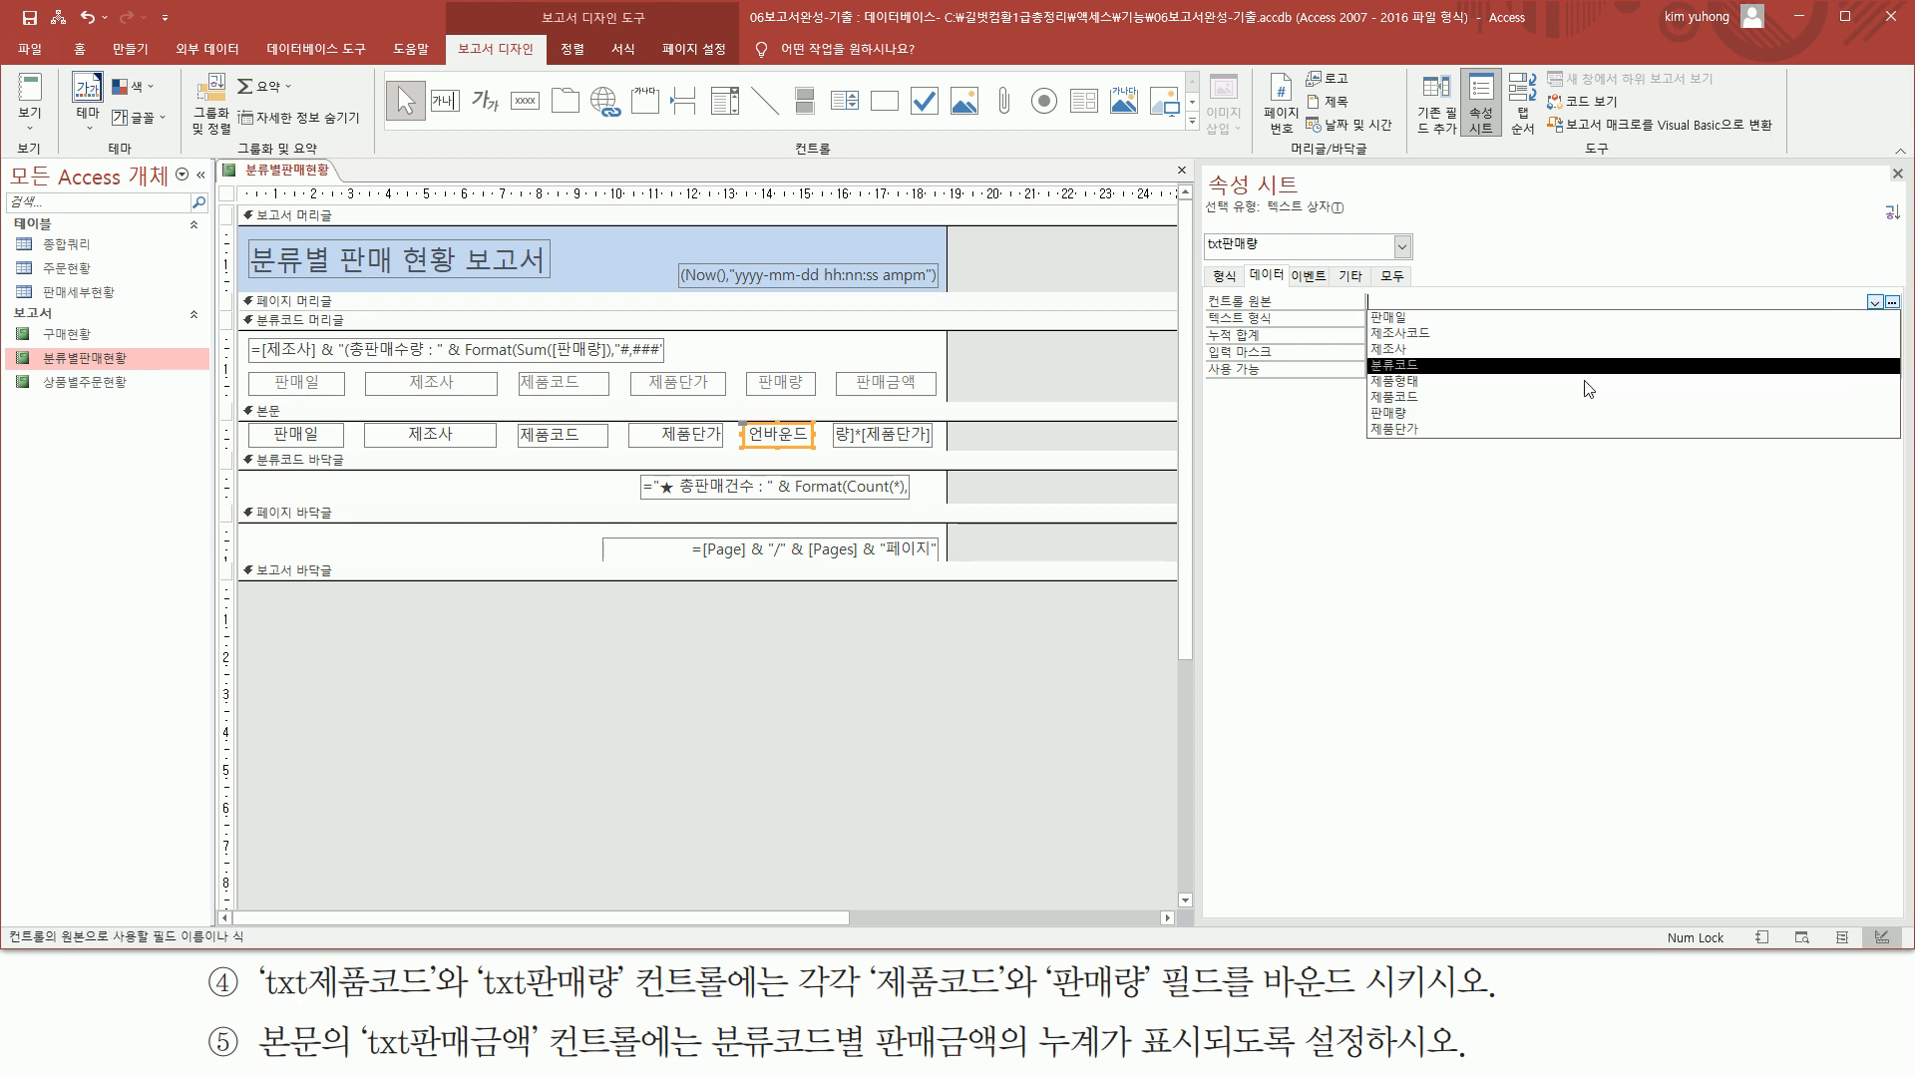
{"action": "left_click", "coordinate": [1552, 414]}
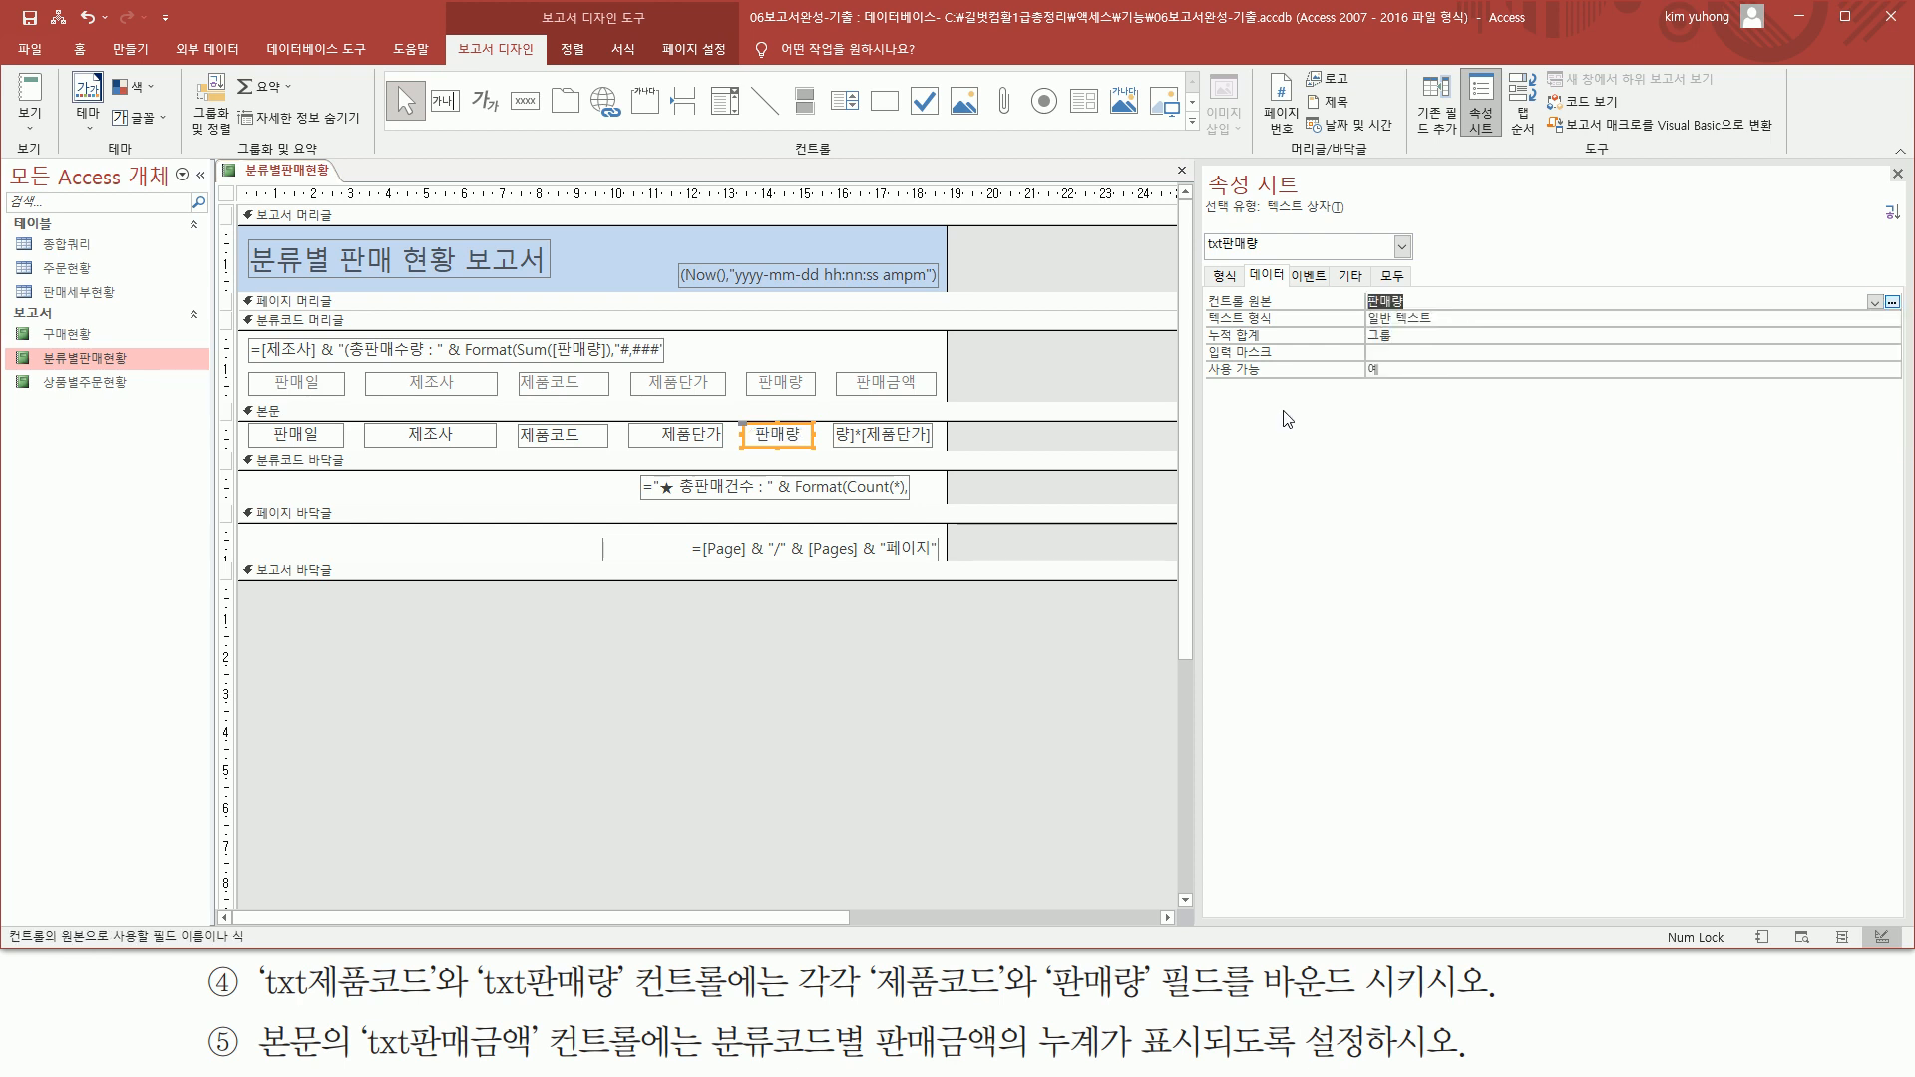
{"action": "left_click_drag", "start_coordinate": [736, 418], "coordinate": [824, 454]}
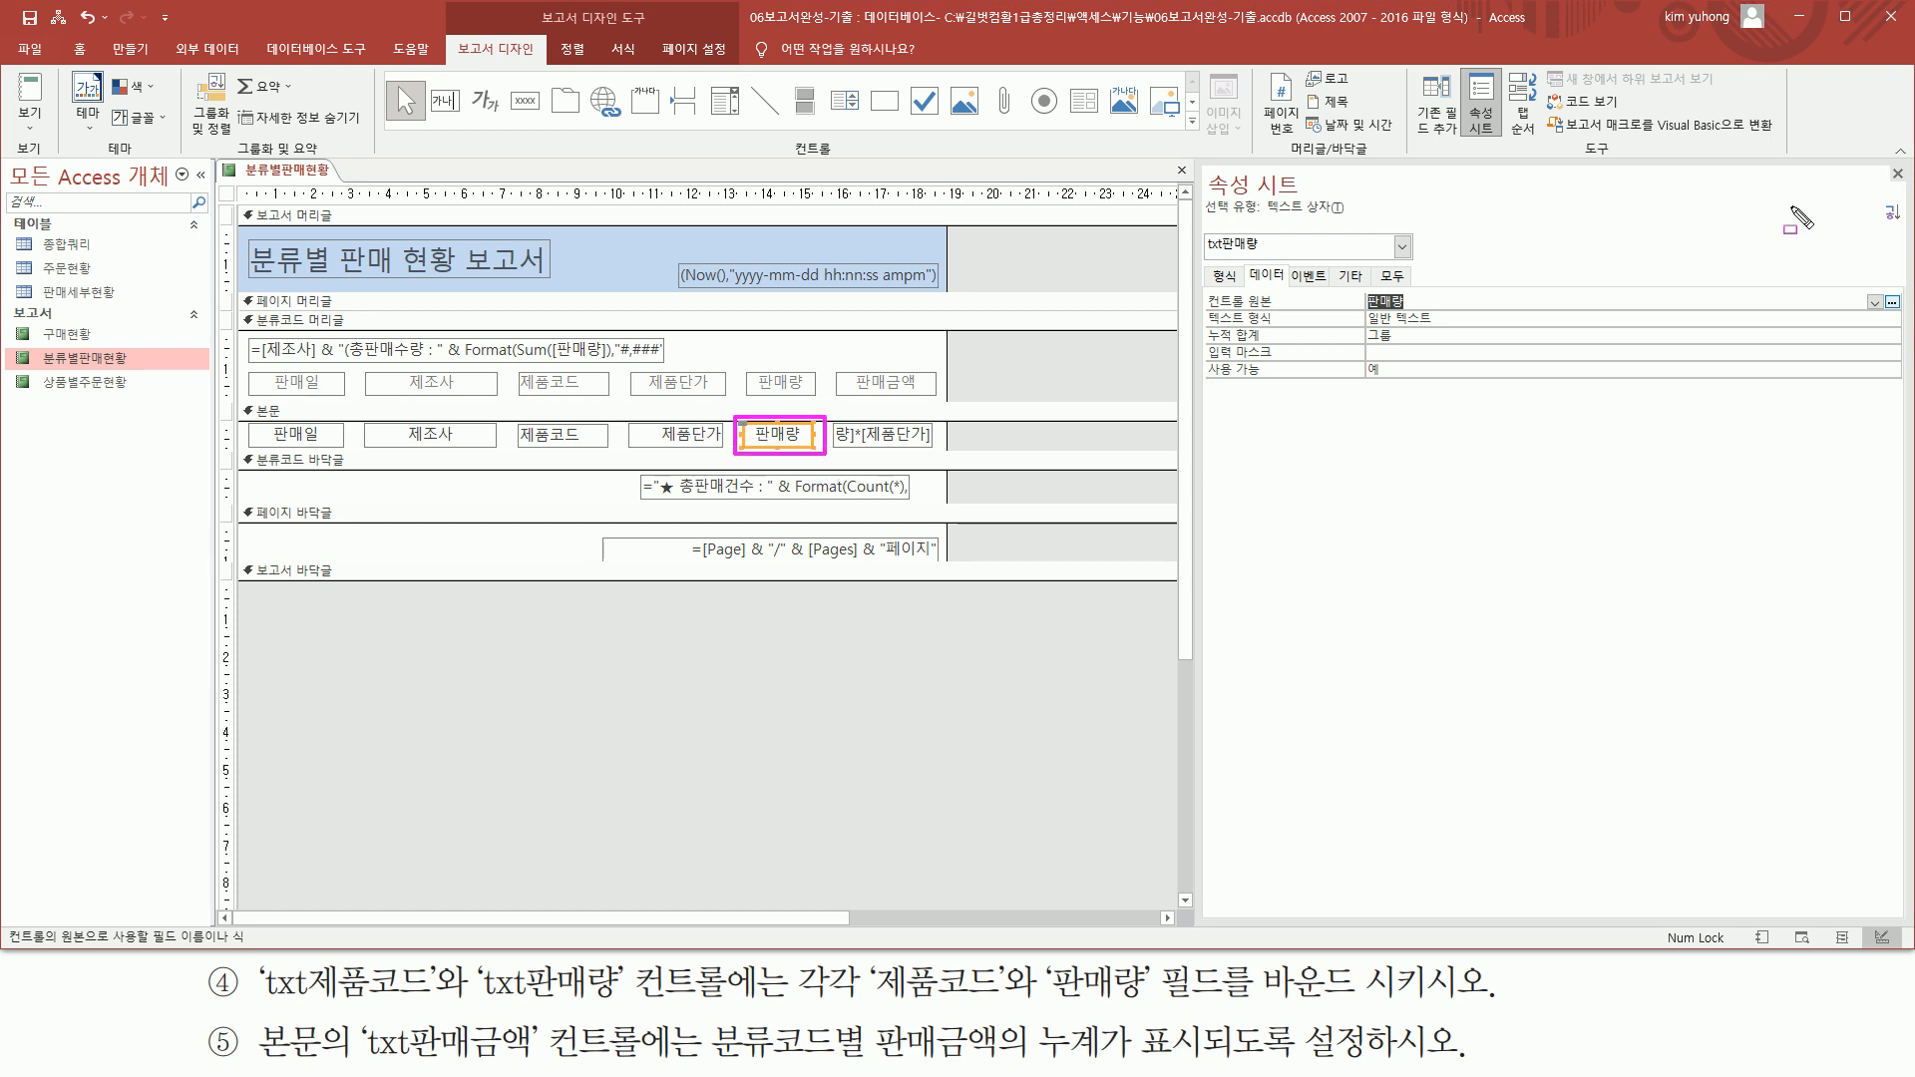
{"action": "left_click_drag", "start_coordinate": [1884, 157], "coordinate": [1912, 187]}
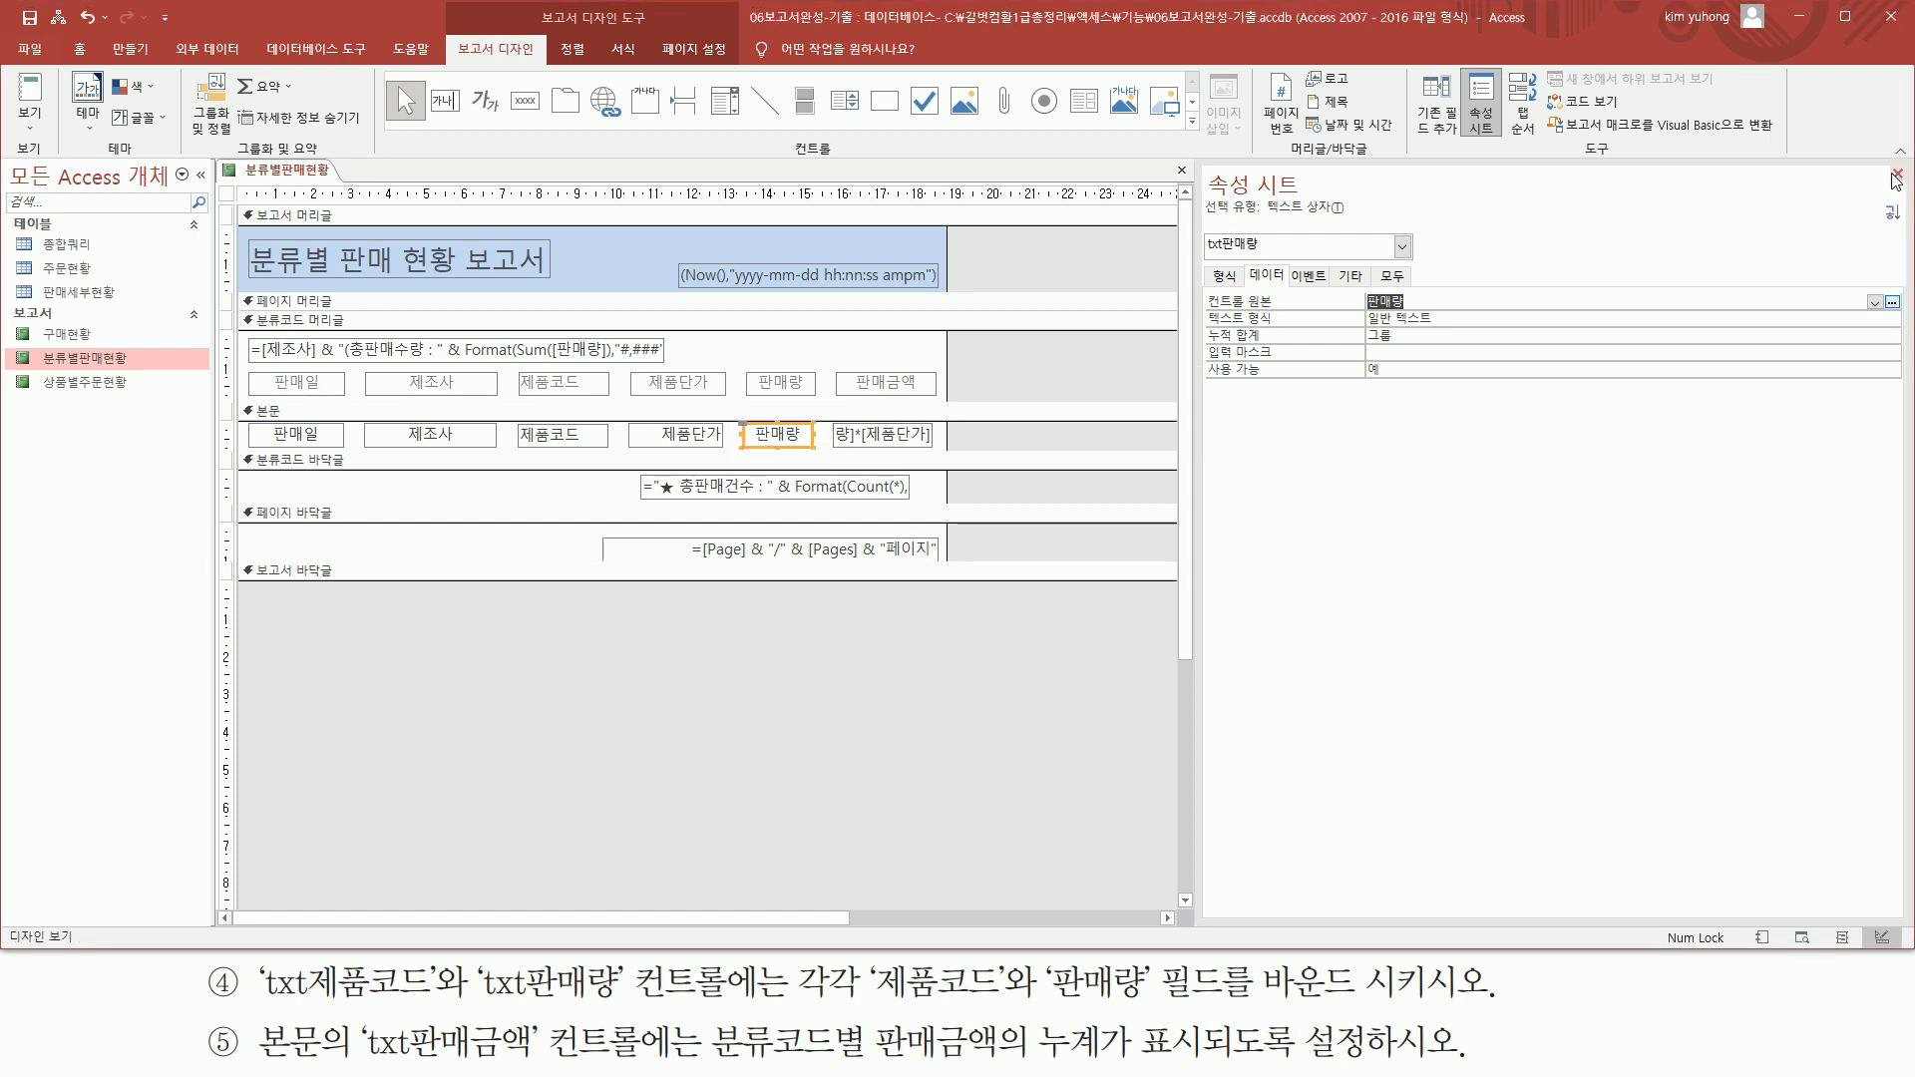
{"action": "left_click", "coordinate": [1897, 173]}
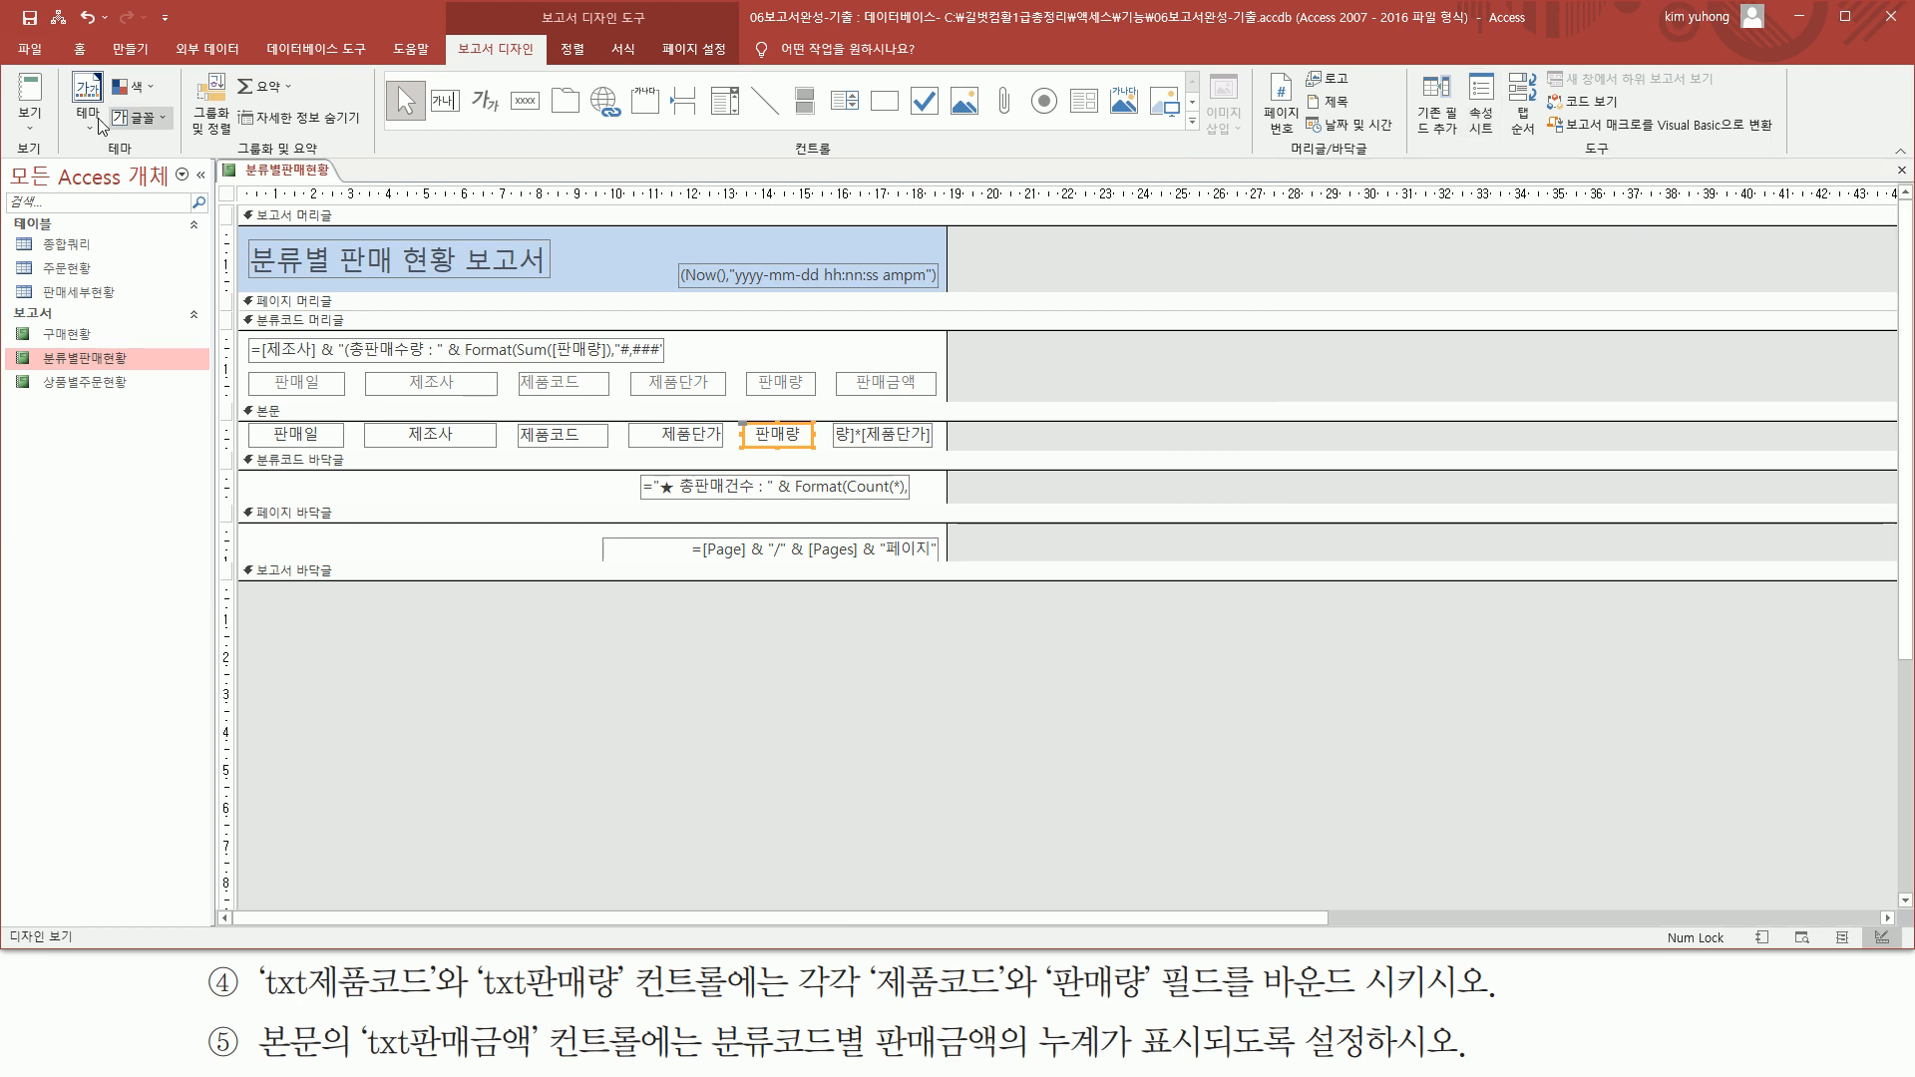
Check the newly bound 제품코드 and 판매량 columns in print preview, and return to design view
{"action": "left_click", "coordinate": [34, 127]}
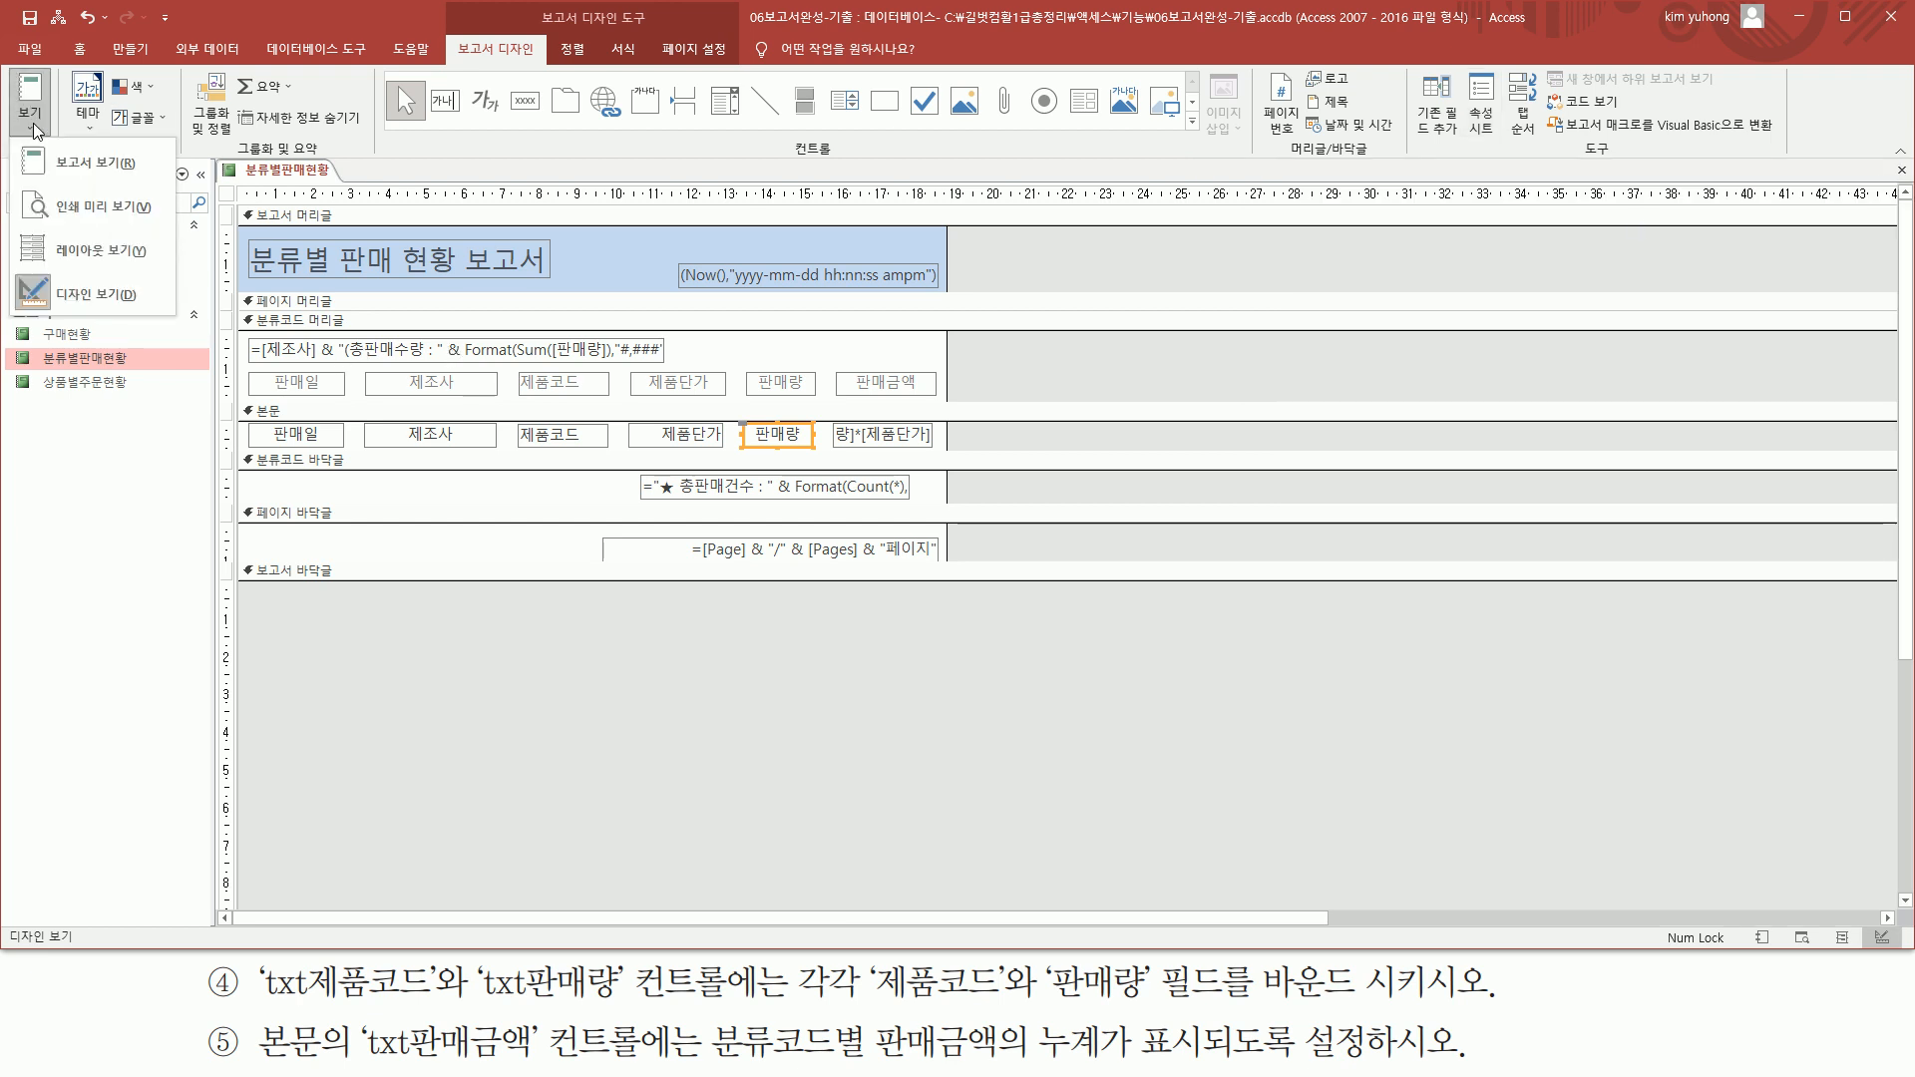
{"action": "left_click", "coordinate": [75, 209]}
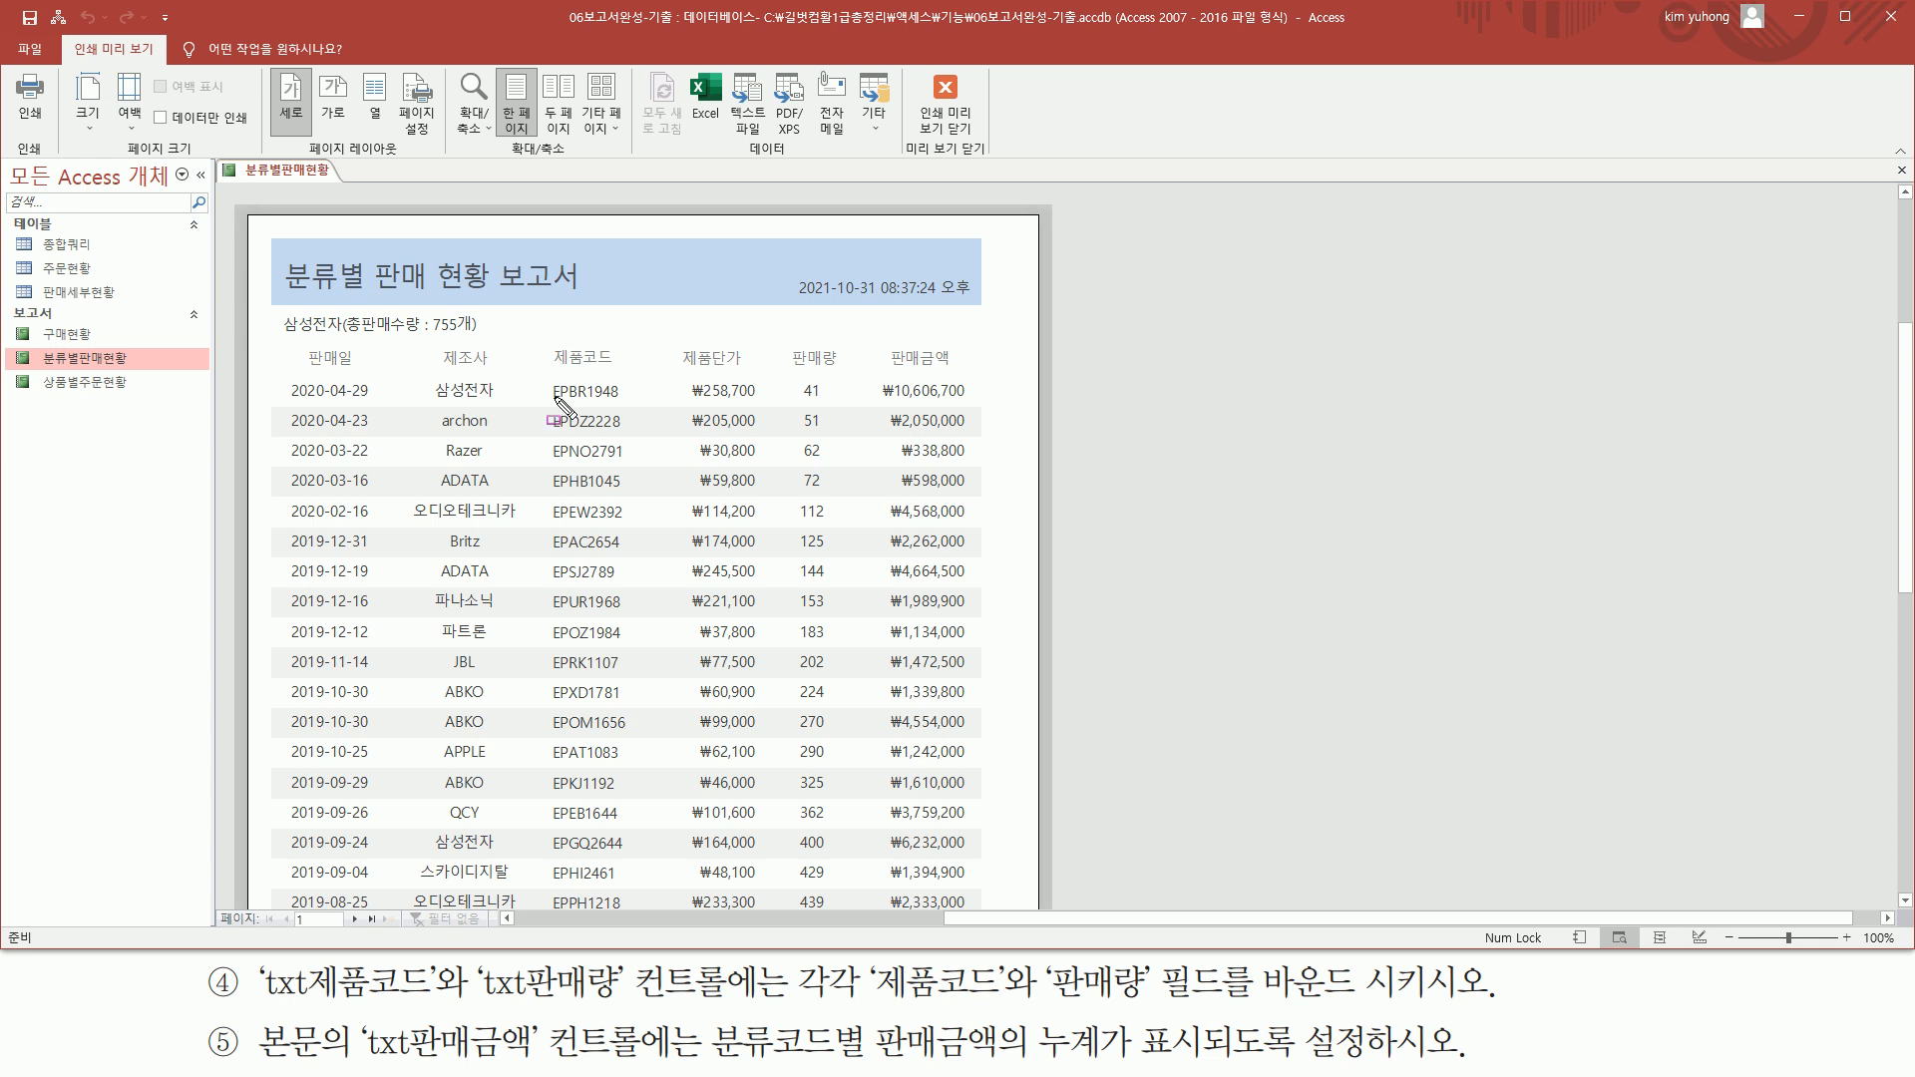
{"action": "mouse_move", "coordinate": [552, 375]}
{"action": "left_mouse_down"}
{"action": "mouse_move", "coordinate": [621, 611]}
{"action": "mouse_move", "coordinate": [626, 899]}
{"action": "left_mouse_up"}
{"action": "mouse_move", "coordinate": [799, 376]}
{"action": "left_mouse_down"}
{"action": "mouse_move", "coordinate": [843, 598]}
{"action": "mouse_move", "coordinate": [843, 892]}
{"action": "left_mouse_up"}
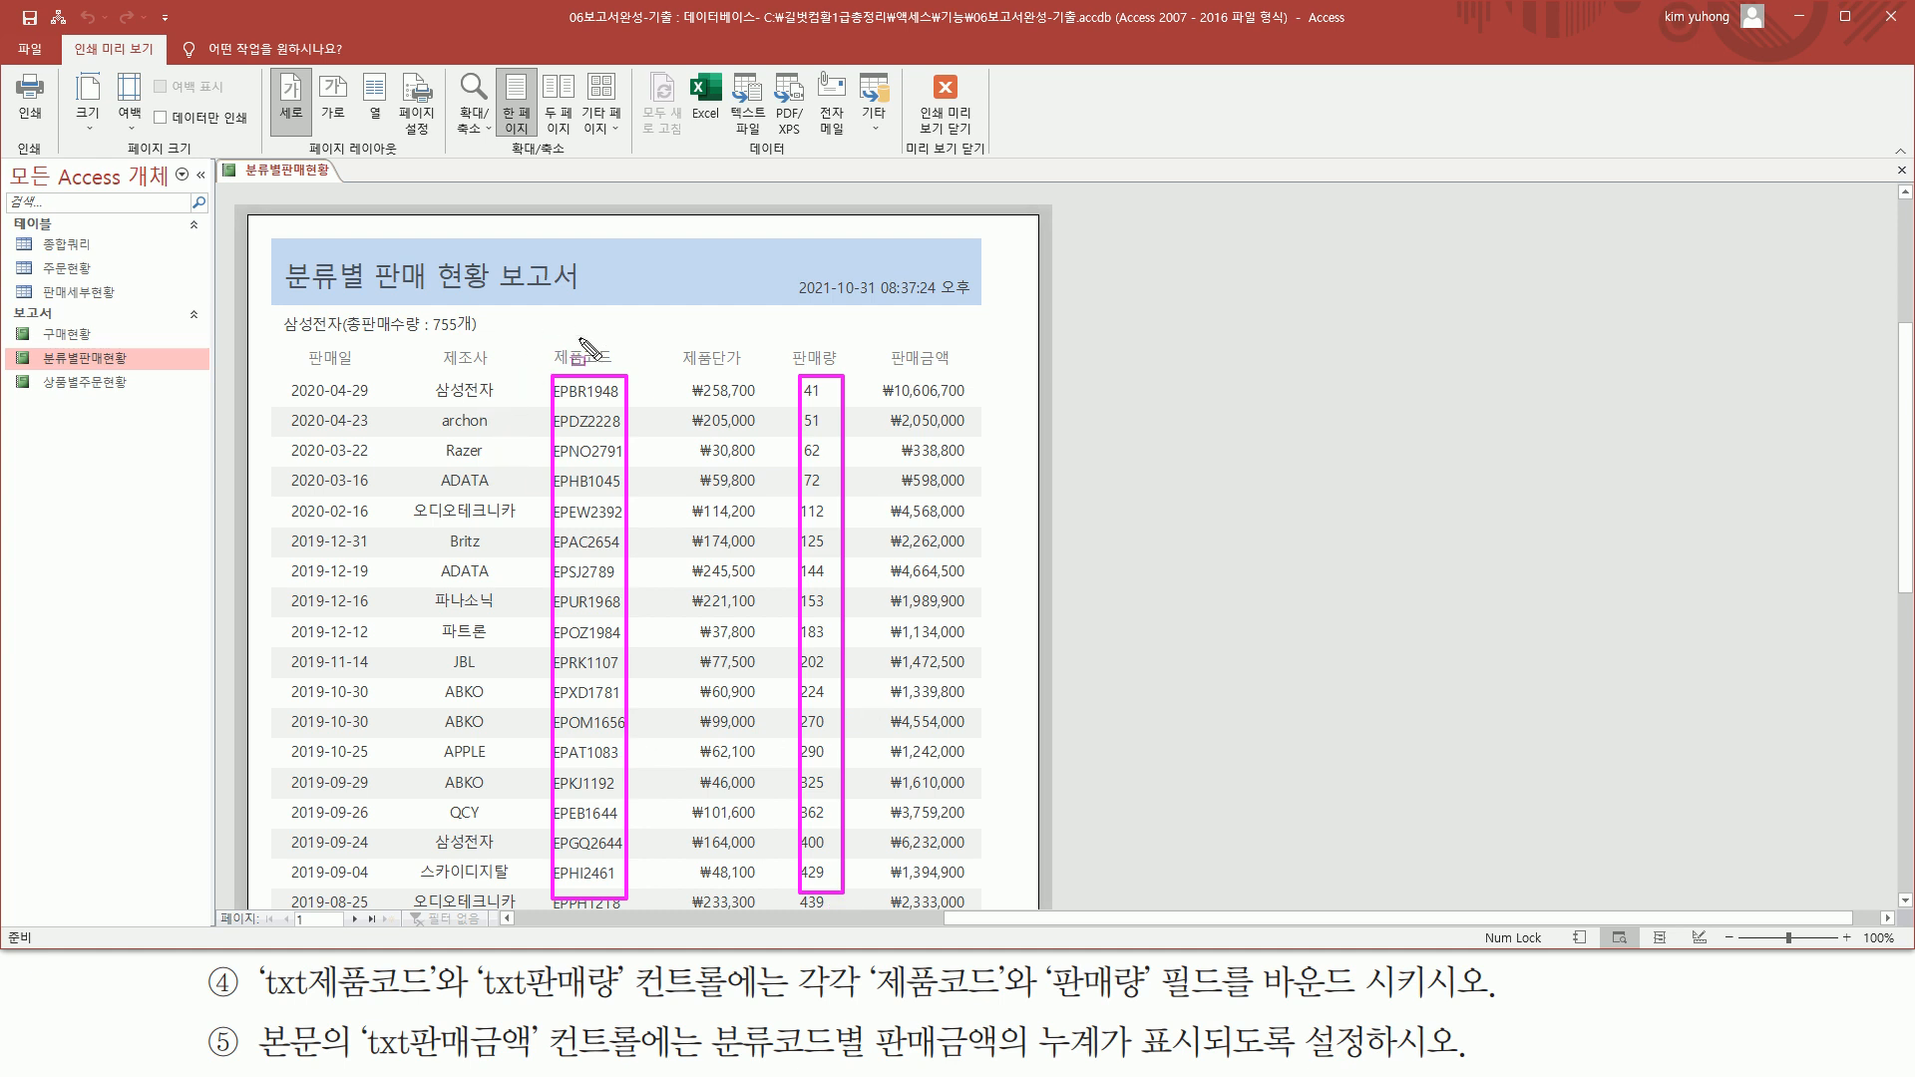
{"action": "key", "text": "Escape"}
{"action": "left_click", "coordinate": [945, 100]}
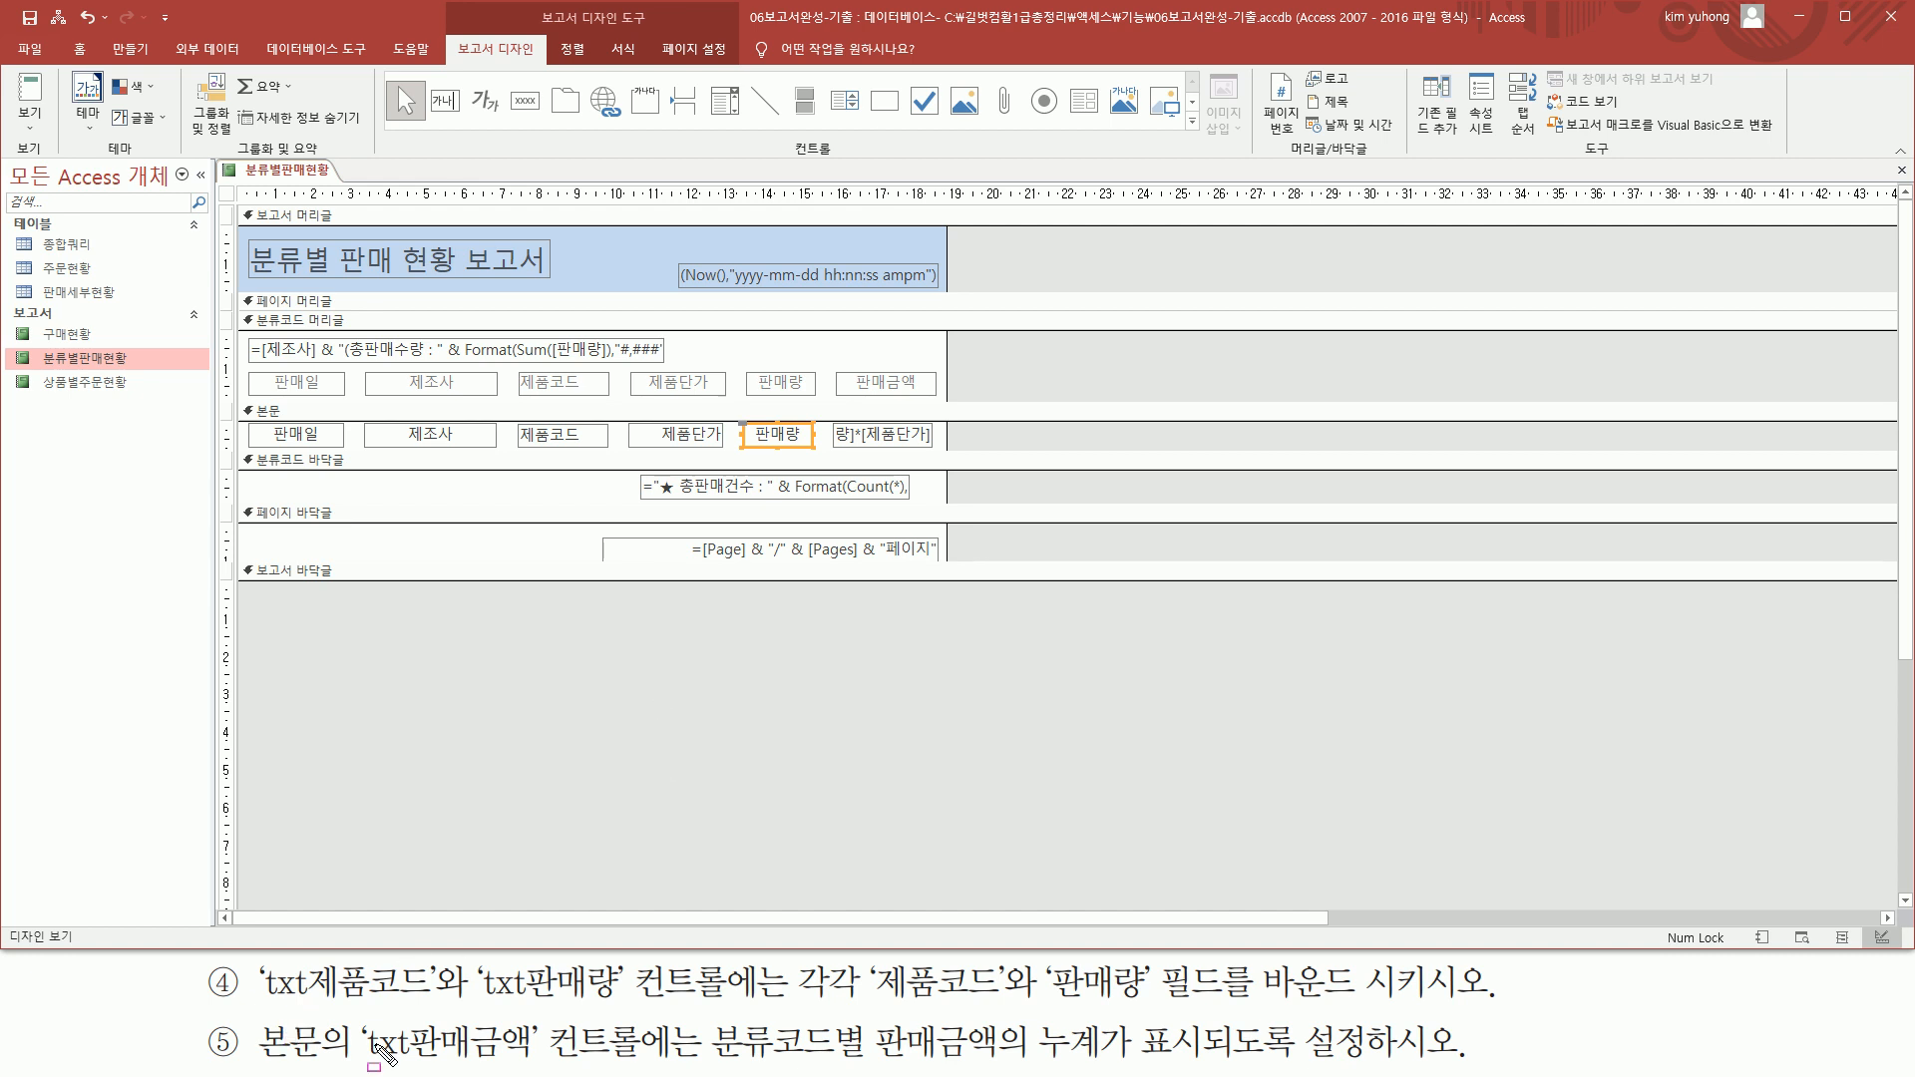
Open the property sheet of the txt판매금액 text box in the detail section
{"action": "mouse_move", "coordinate": [355, 1031]}
{"action": "left_mouse_down"}
{"action": "mouse_move", "coordinate": [381, 1053]}
{"action": "mouse_move", "coordinate": [634, 1061]}
{"action": "left_mouse_up"}
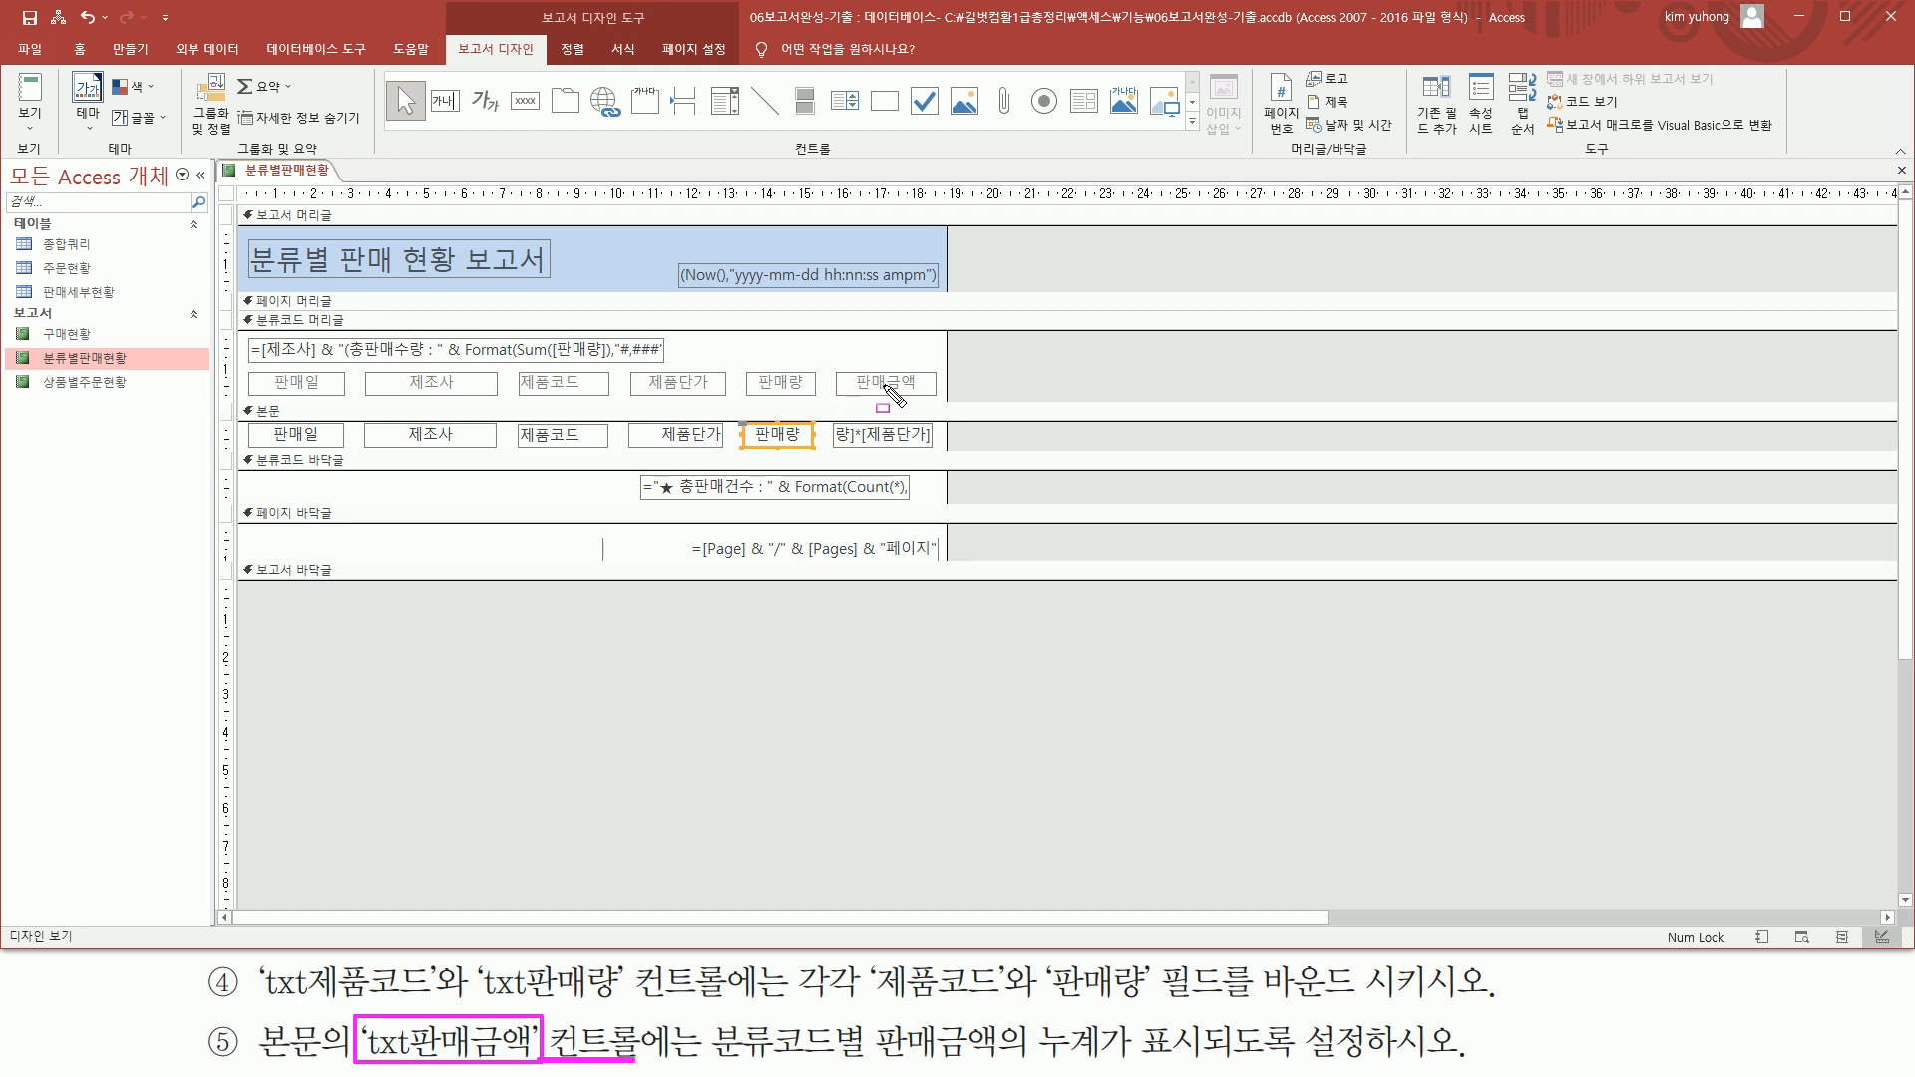
{"action": "left_click_drag", "start_coordinate": [831, 425], "coordinate": [938, 450]}
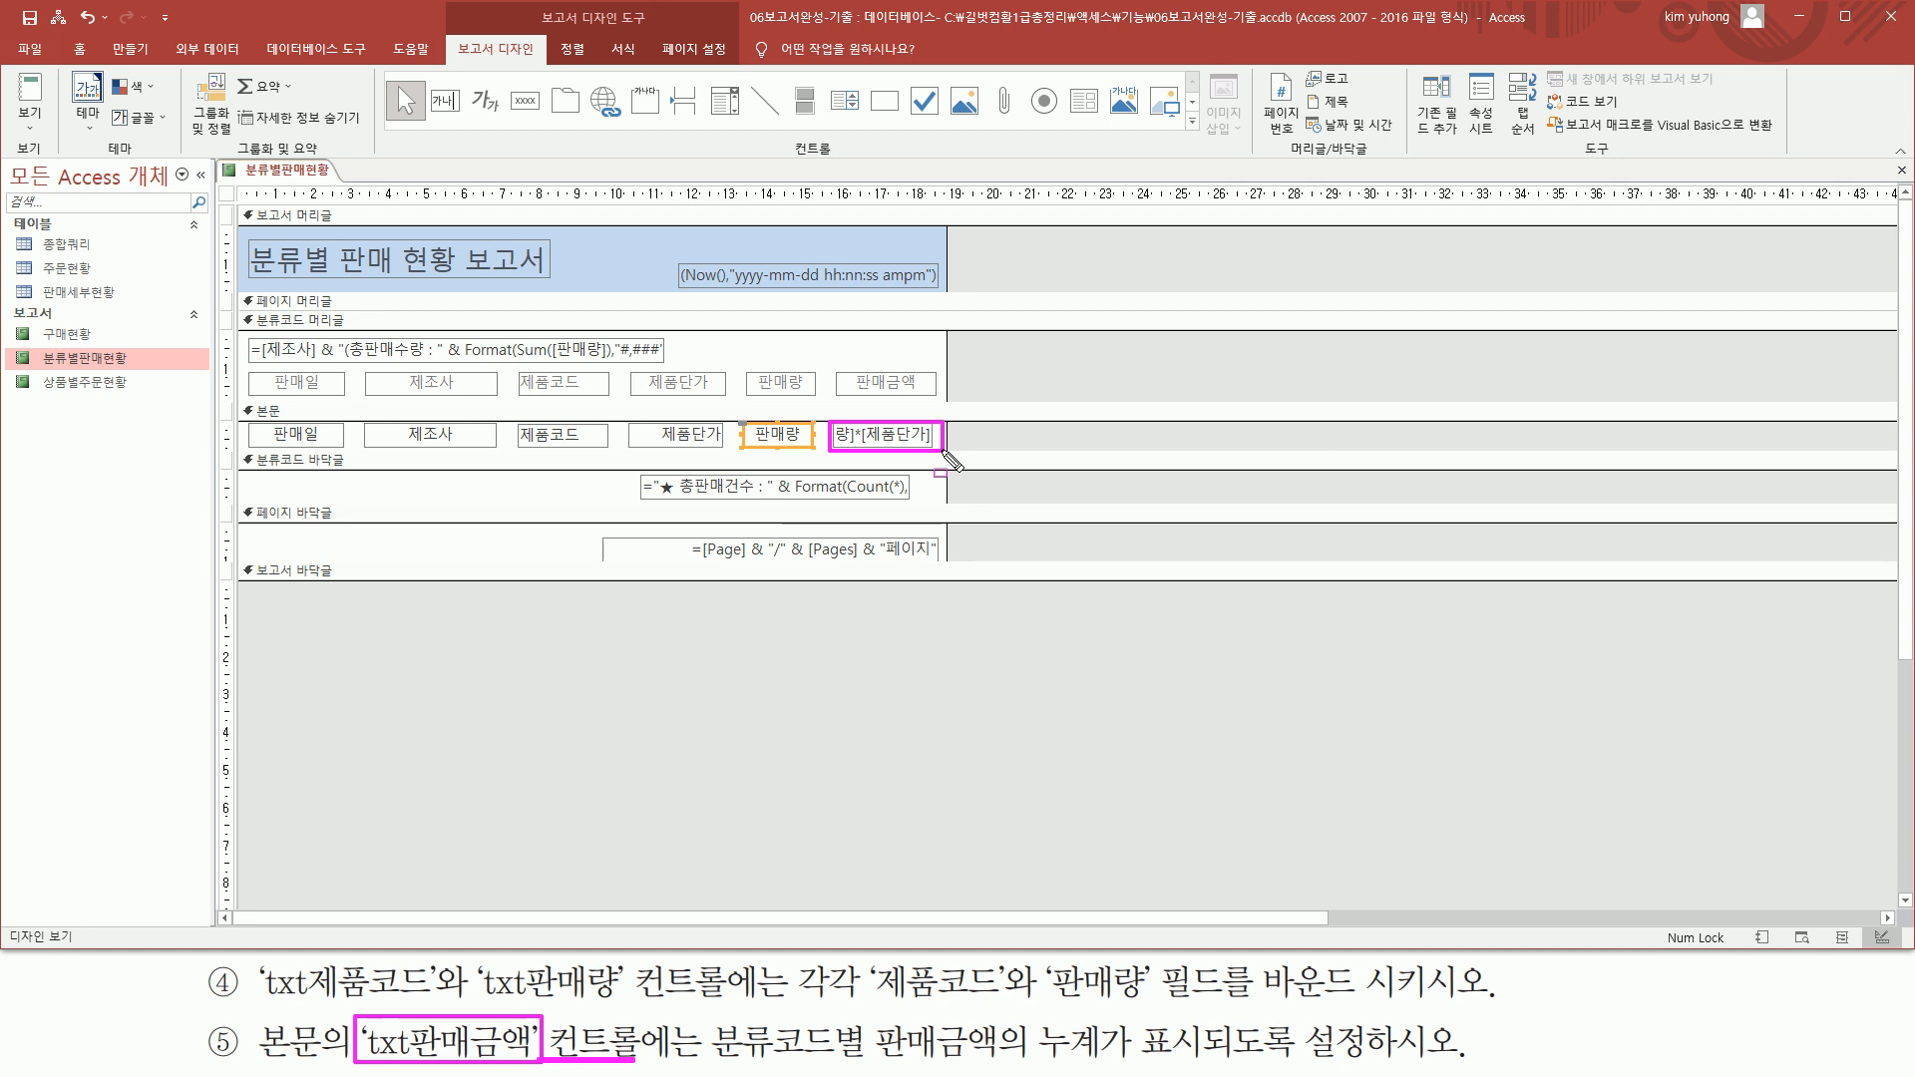
{"action": "key", "text": "Escape"}
{"action": "left_click", "coordinate": [905, 443]}
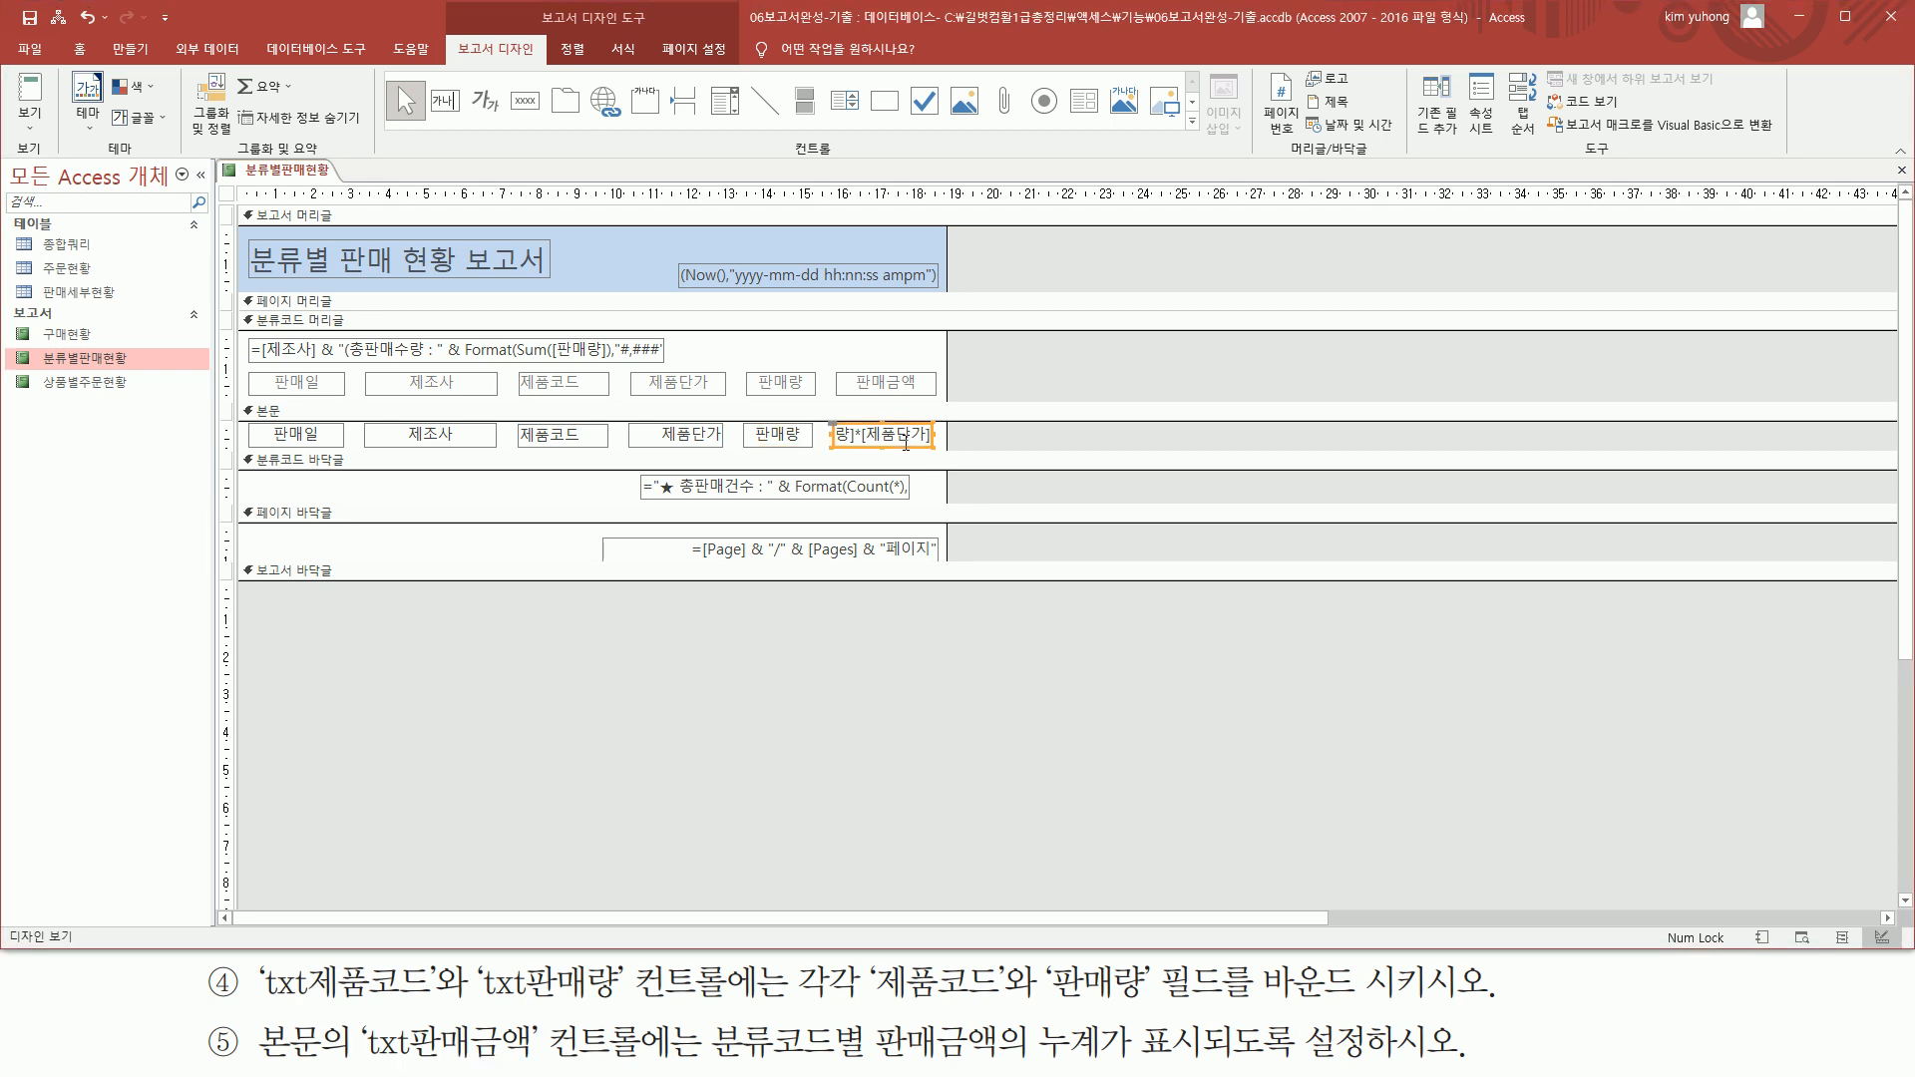
{"action": "double_click", "coordinate": [905, 445]}
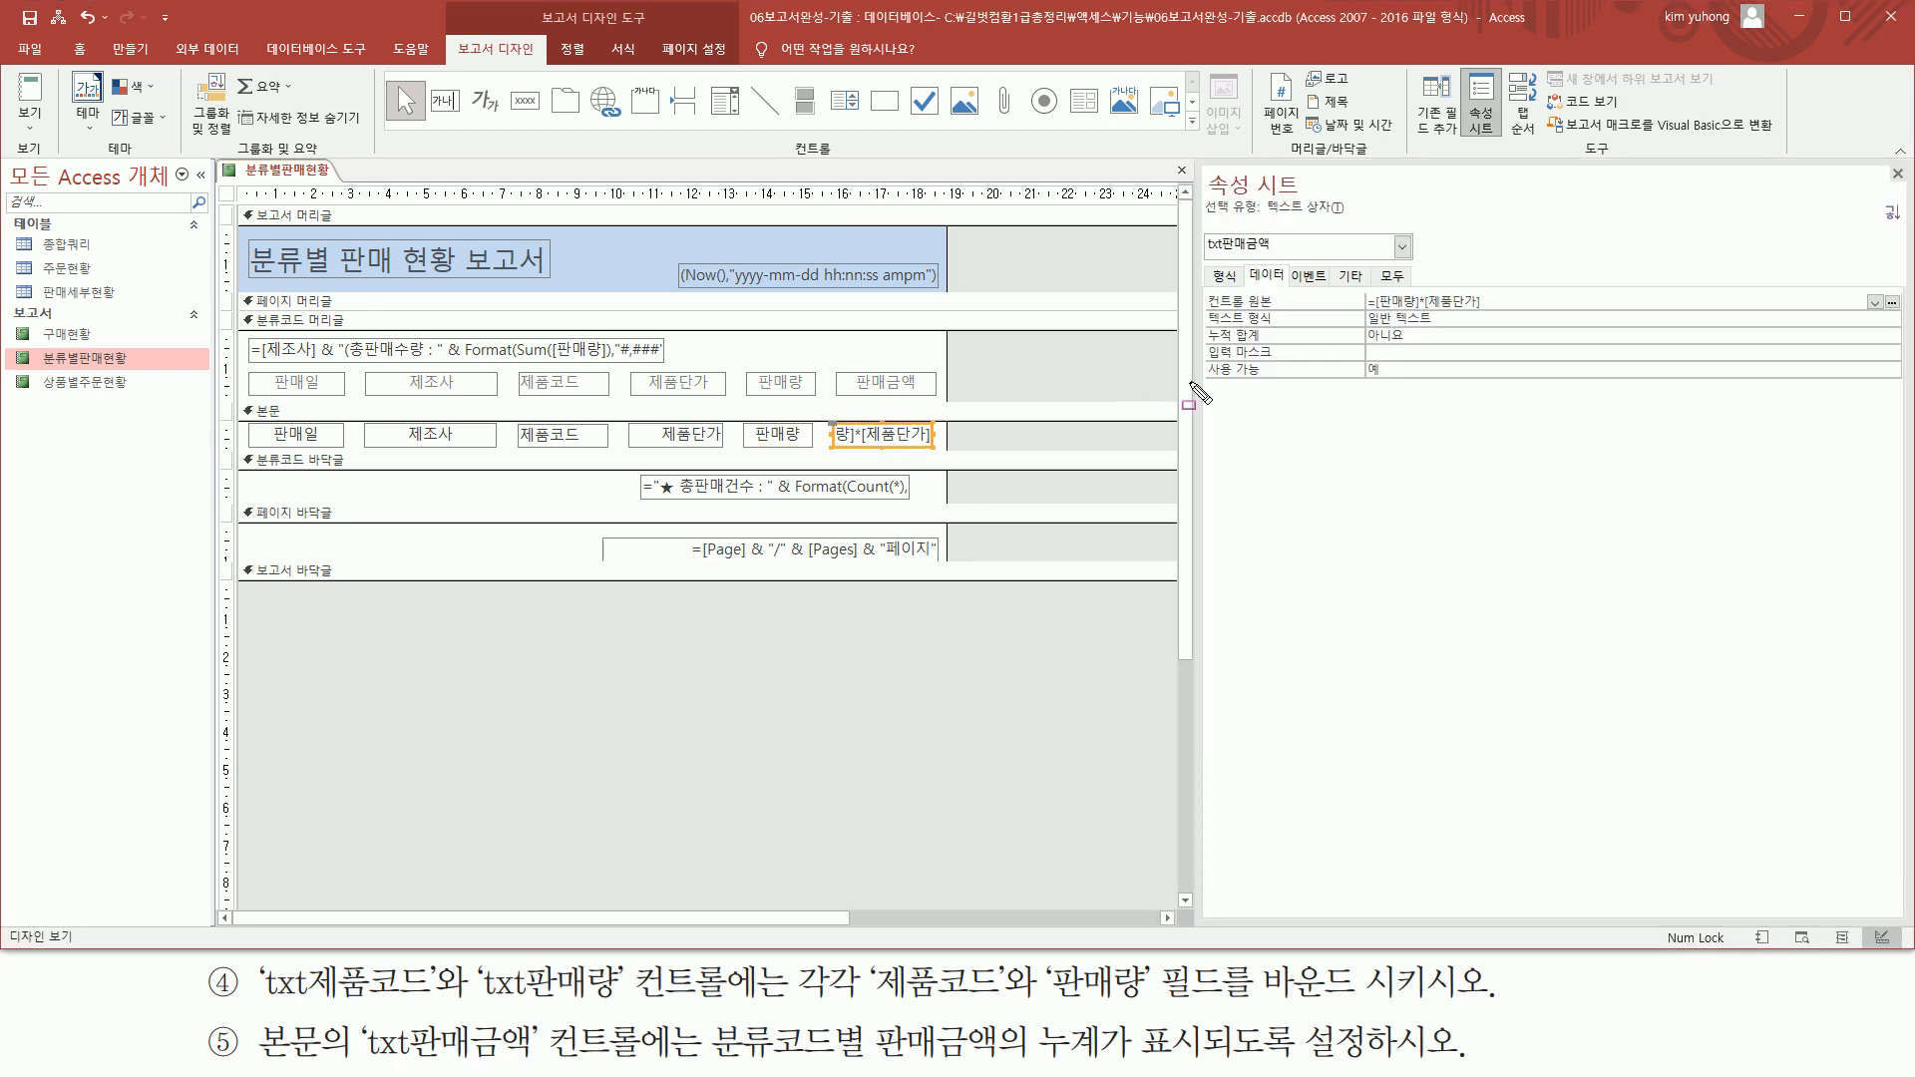
{"action": "left_click_drag", "start_coordinate": [1204, 253], "coordinate": [1277, 255]}
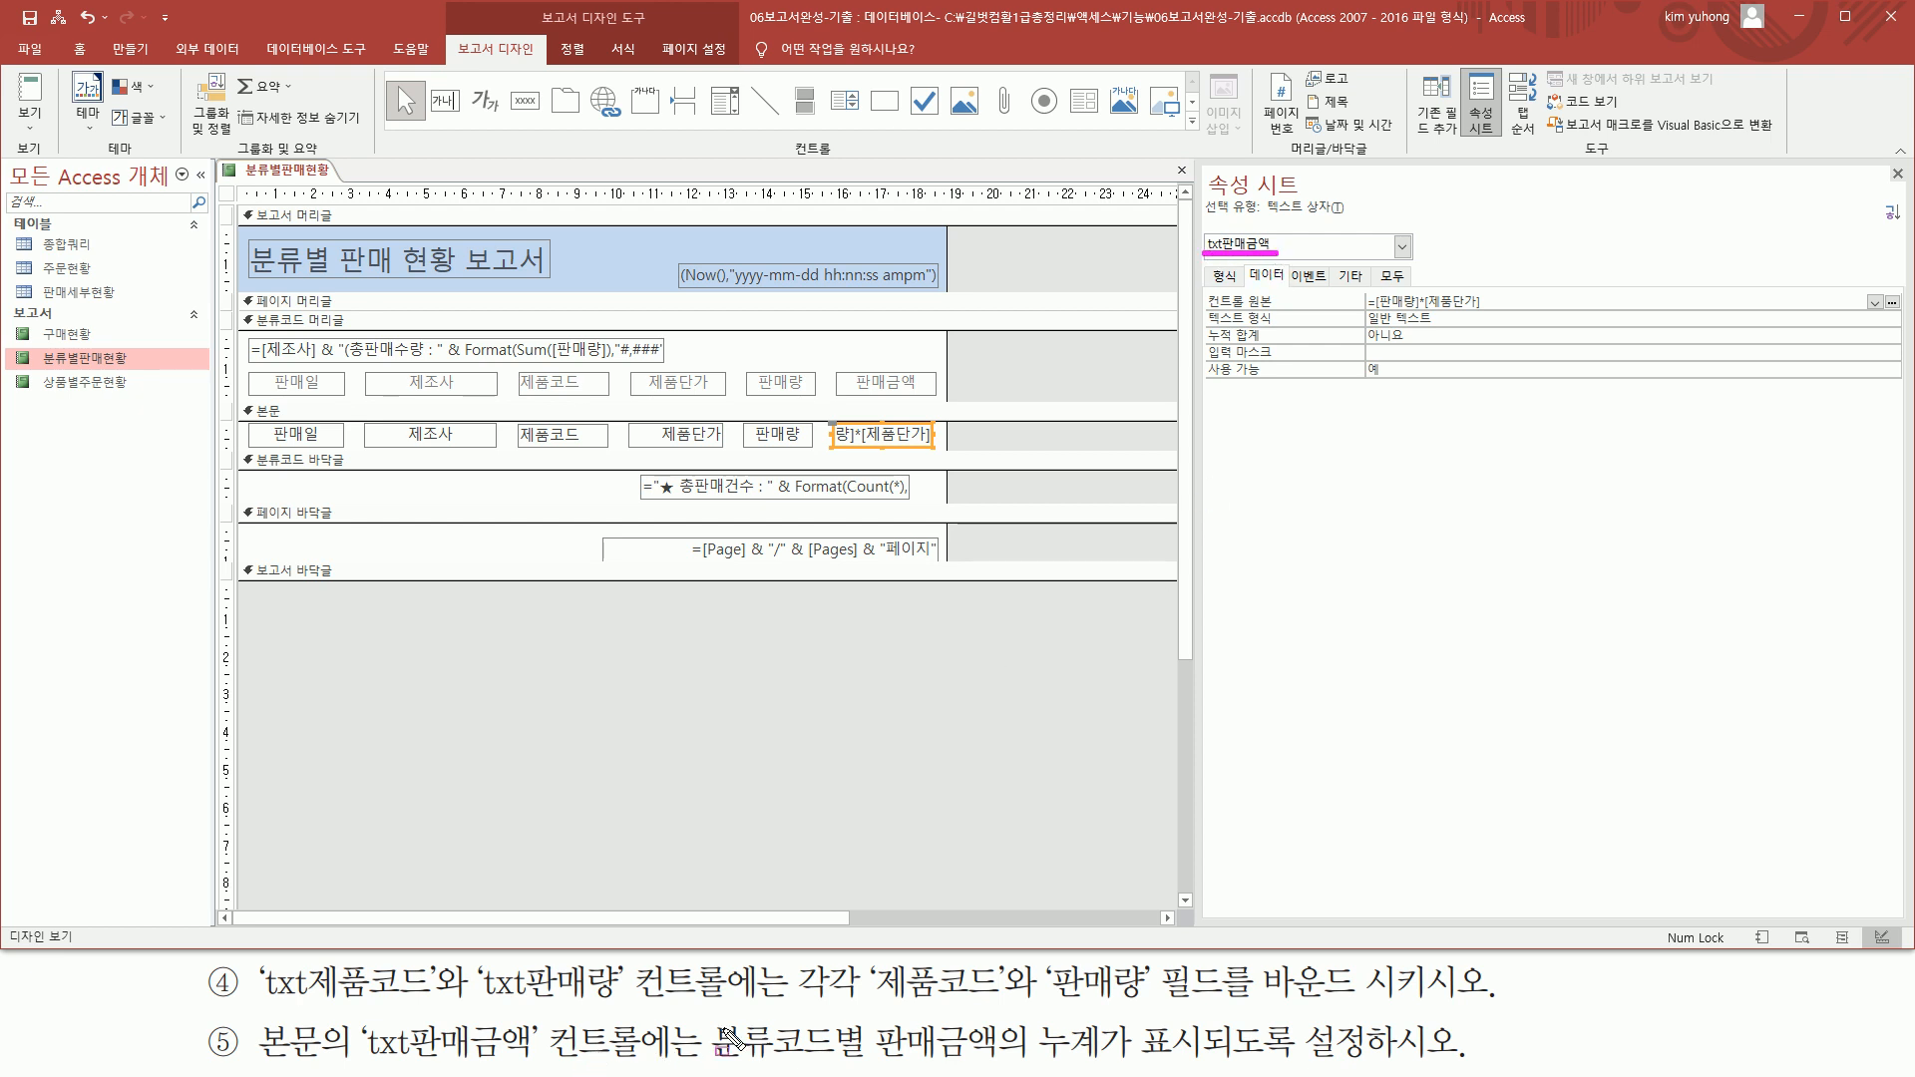
Set the running sum (누적 합계) property of txt판매금액 to 그룹, and close the property sheet
{"action": "mouse_move", "coordinate": [710, 1017]}
{"action": "left_mouse_down"}
{"action": "mouse_move", "coordinate": [875, 1069]}
{"action": "mouse_move", "coordinate": [1219, 1067]}
{"action": "left_mouse_up"}
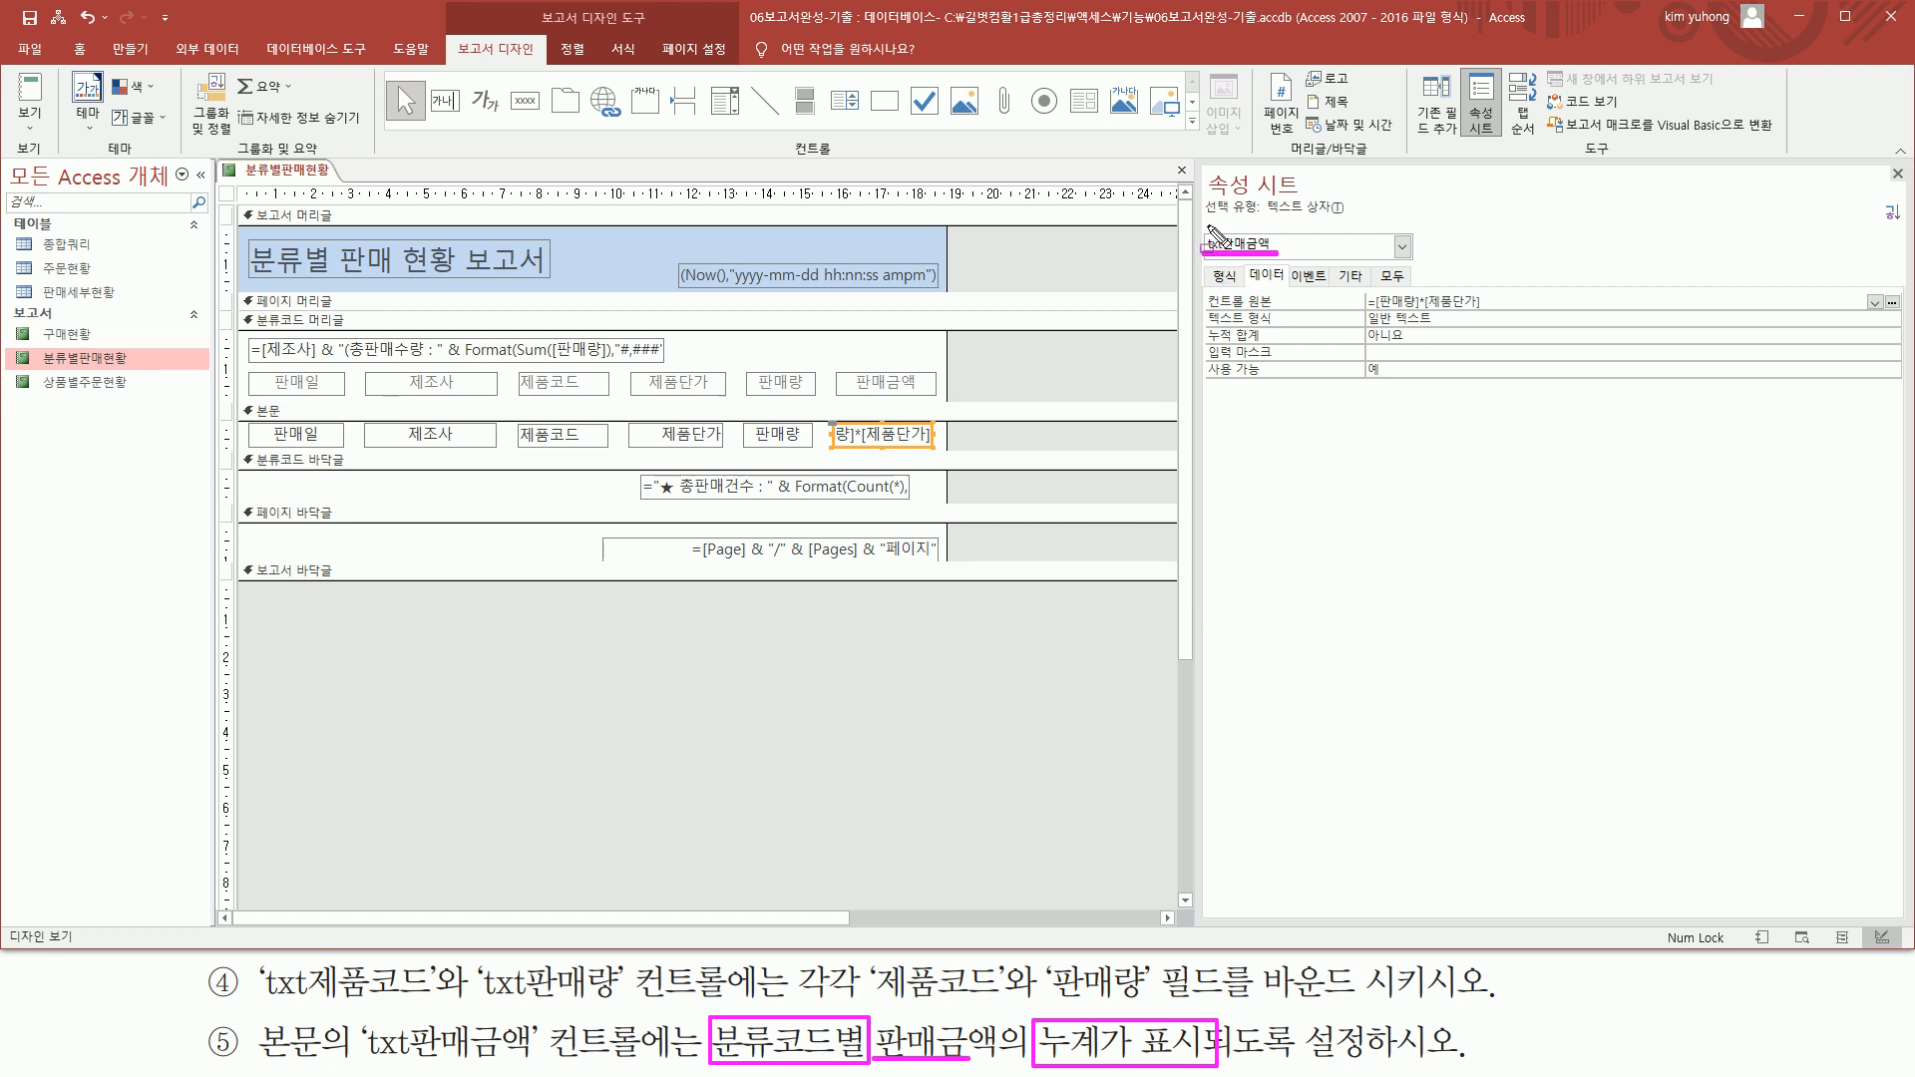
{"action": "left_click_drag", "start_coordinate": [1248, 264], "coordinate": [1294, 285]}
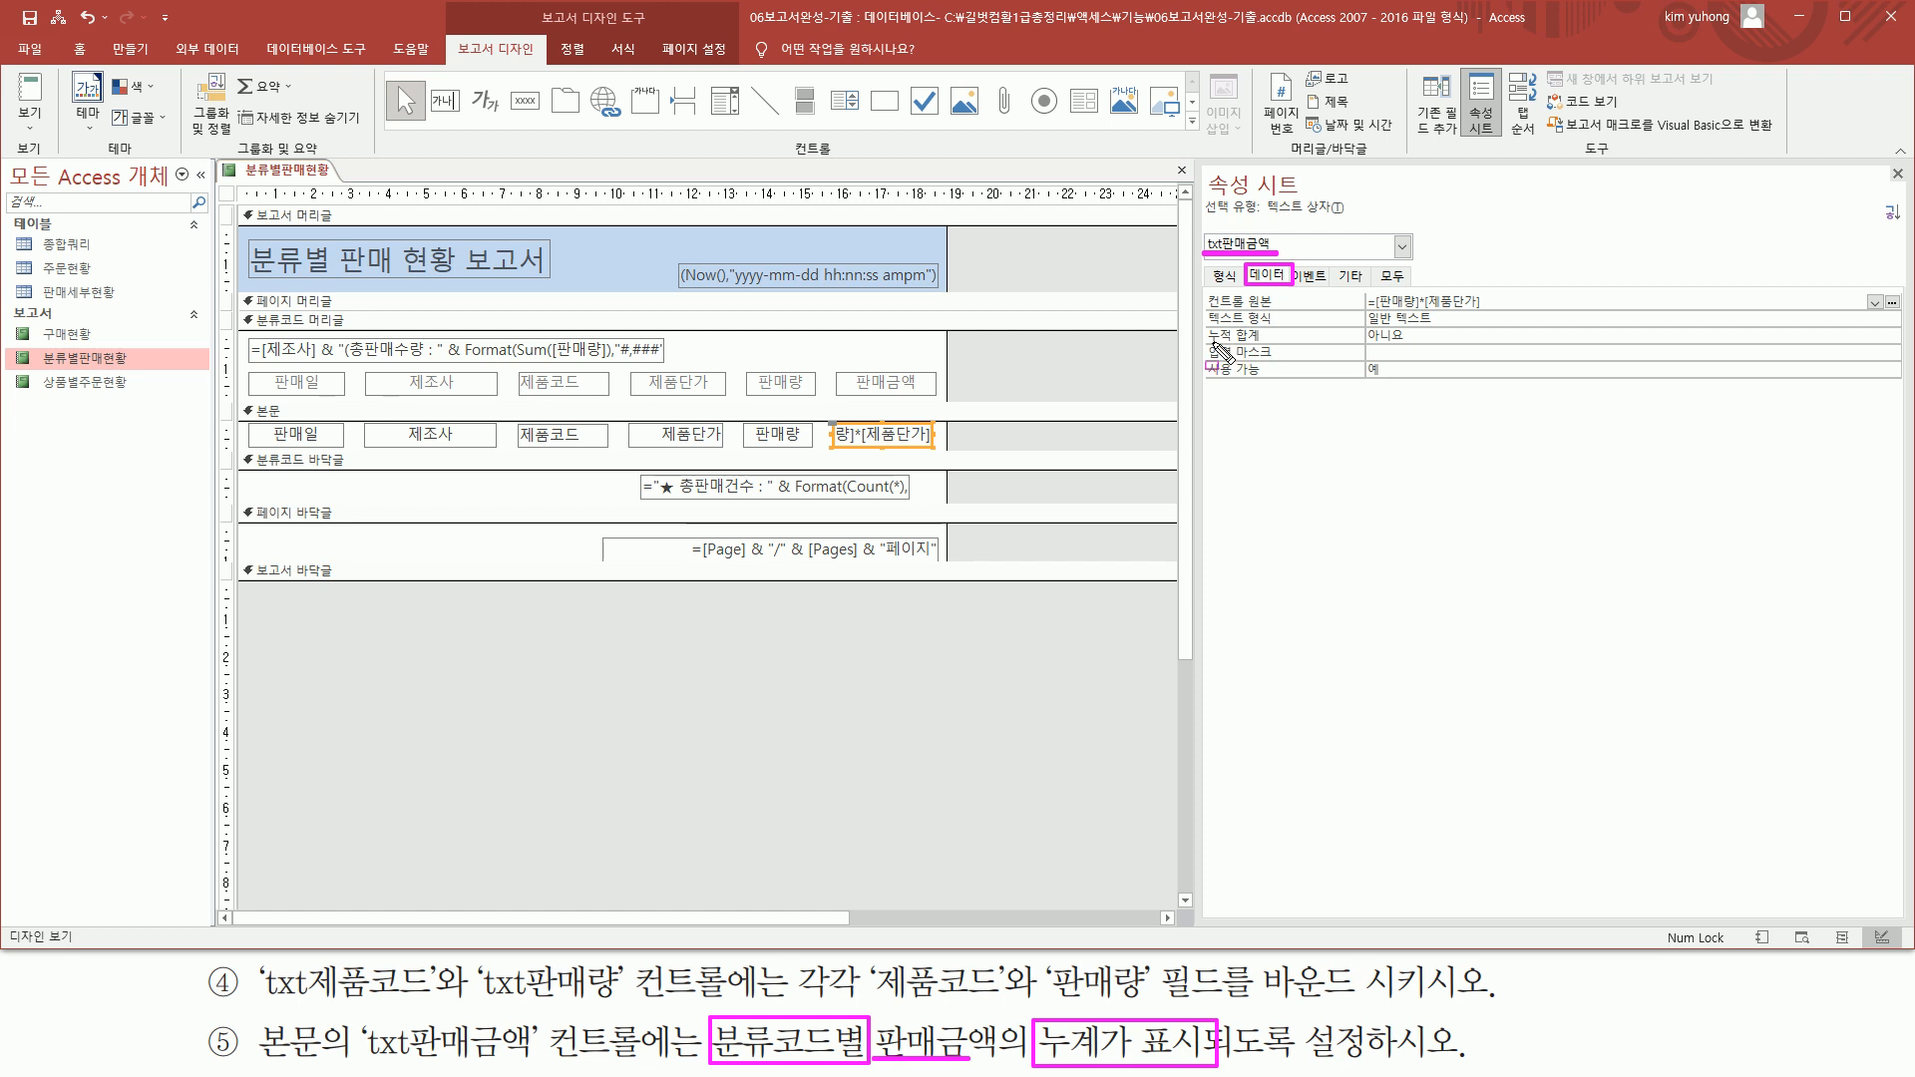
{"action": "left_click_drag", "start_coordinate": [1209, 328], "coordinate": [1287, 337]}
{"action": "key", "text": "Escape"}
{"action": "left_click", "coordinate": [1543, 335]}
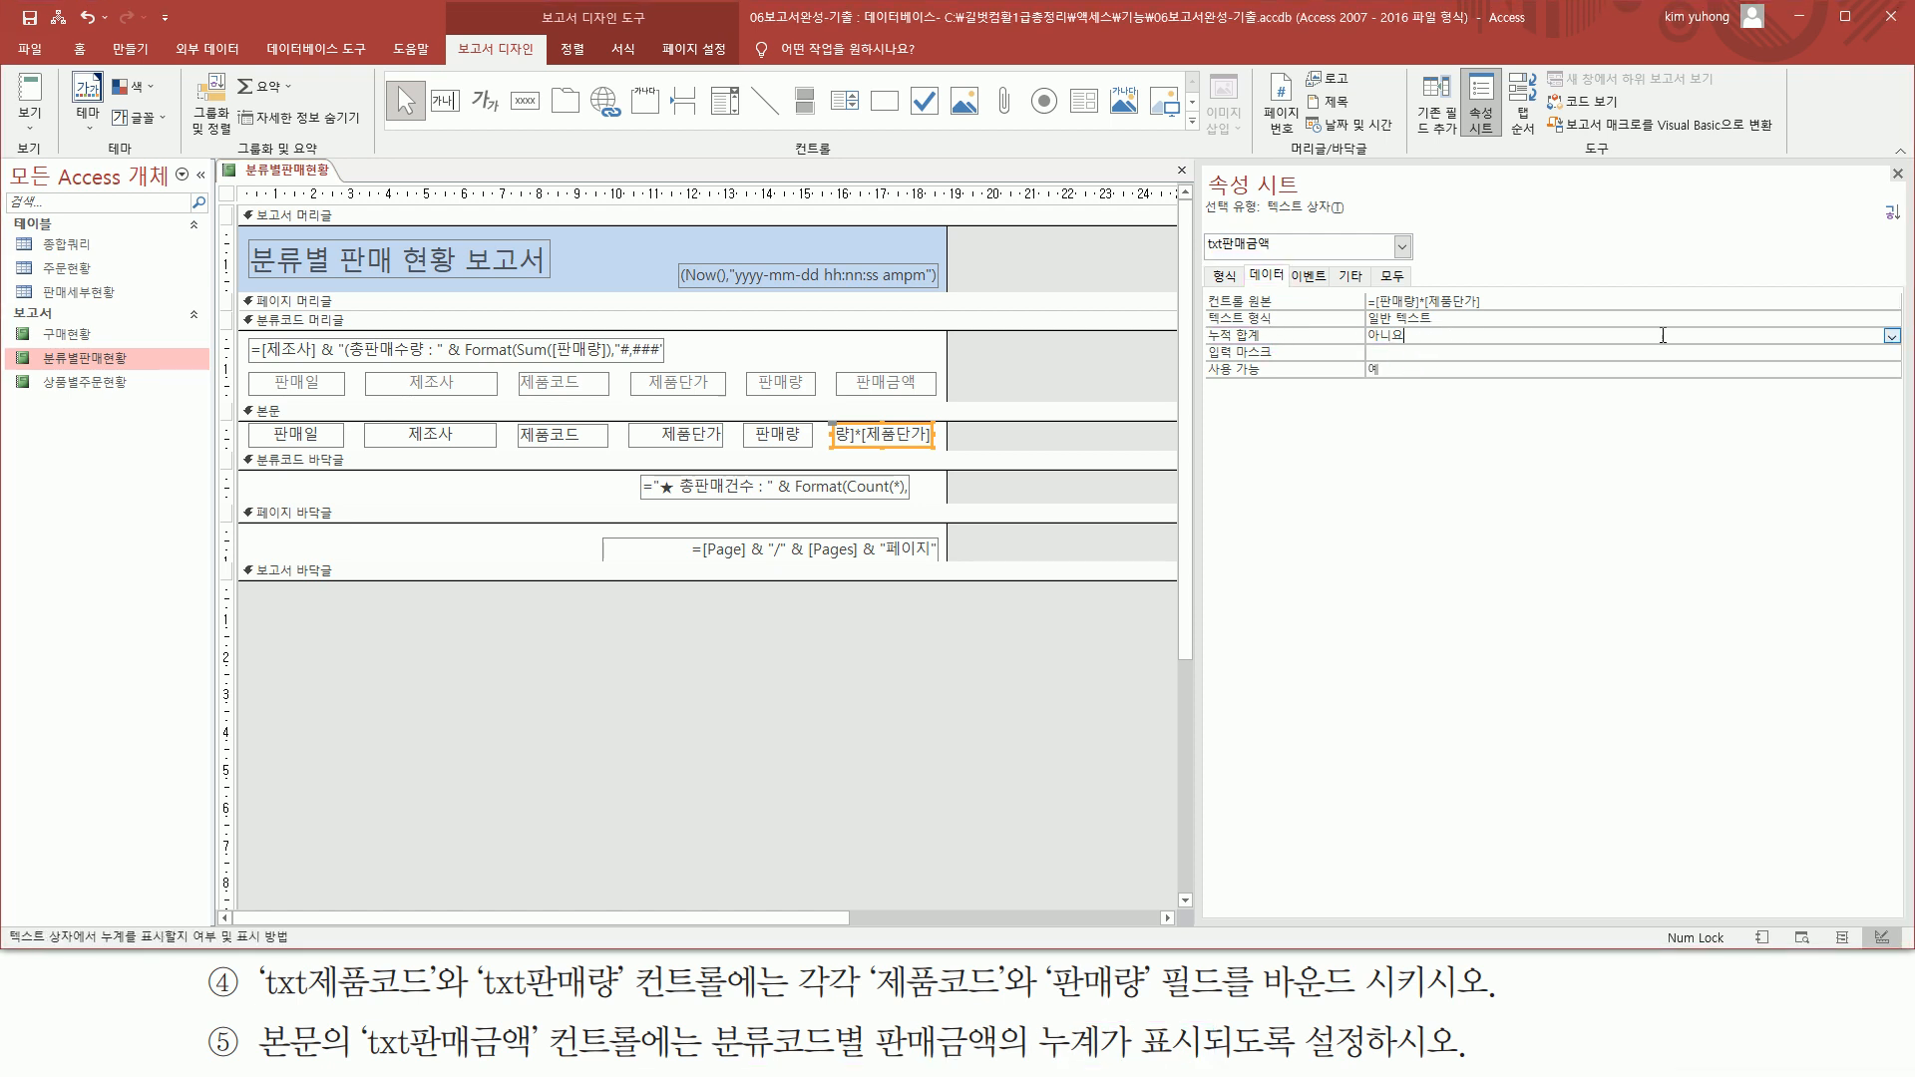
{"action": "left_click", "coordinate": [1891, 338]}
{"action": "left_click_drag", "start_coordinate": [710, 1017], "coordinate": [869, 1067]}
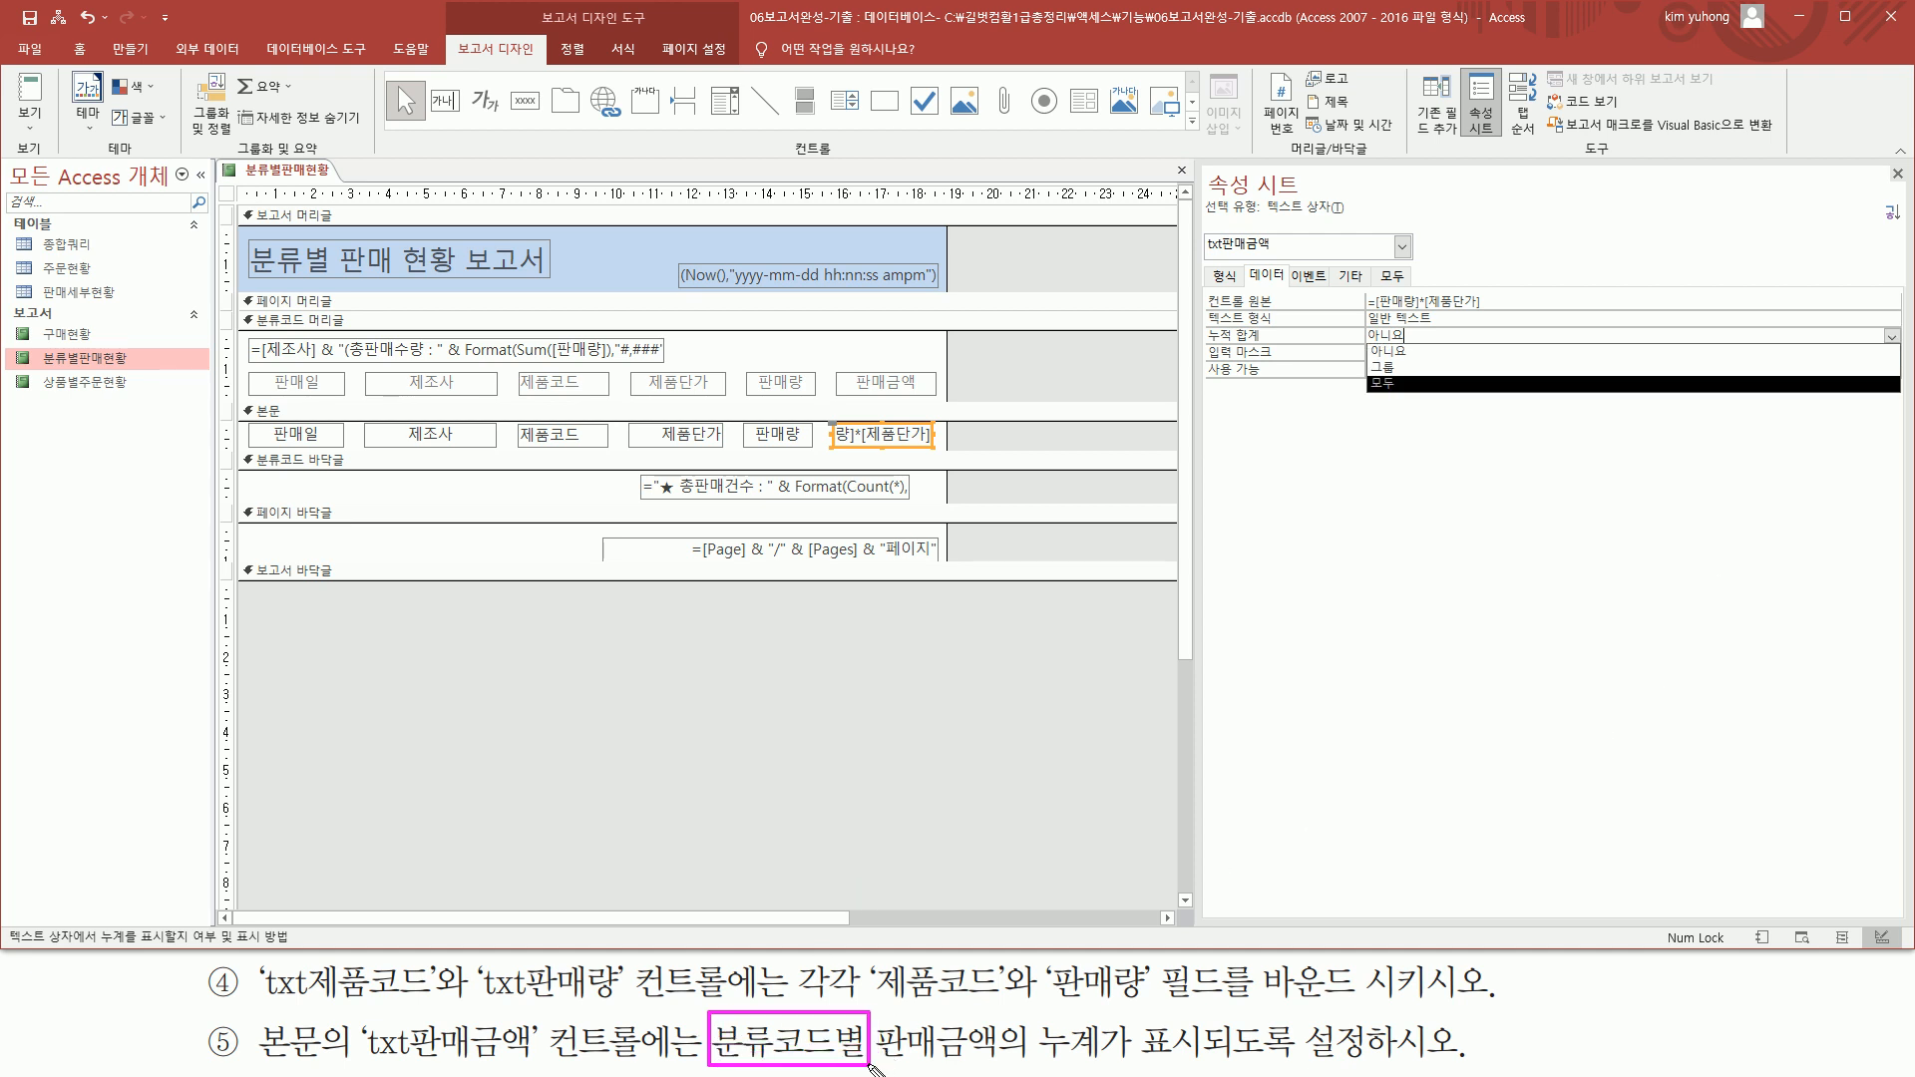
{"action": "left_click_drag", "start_coordinate": [251, 311], "coordinate": [371, 330]}
{"action": "left_click_drag", "start_coordinate": [240, 449], "coordinate": [350, 469]}
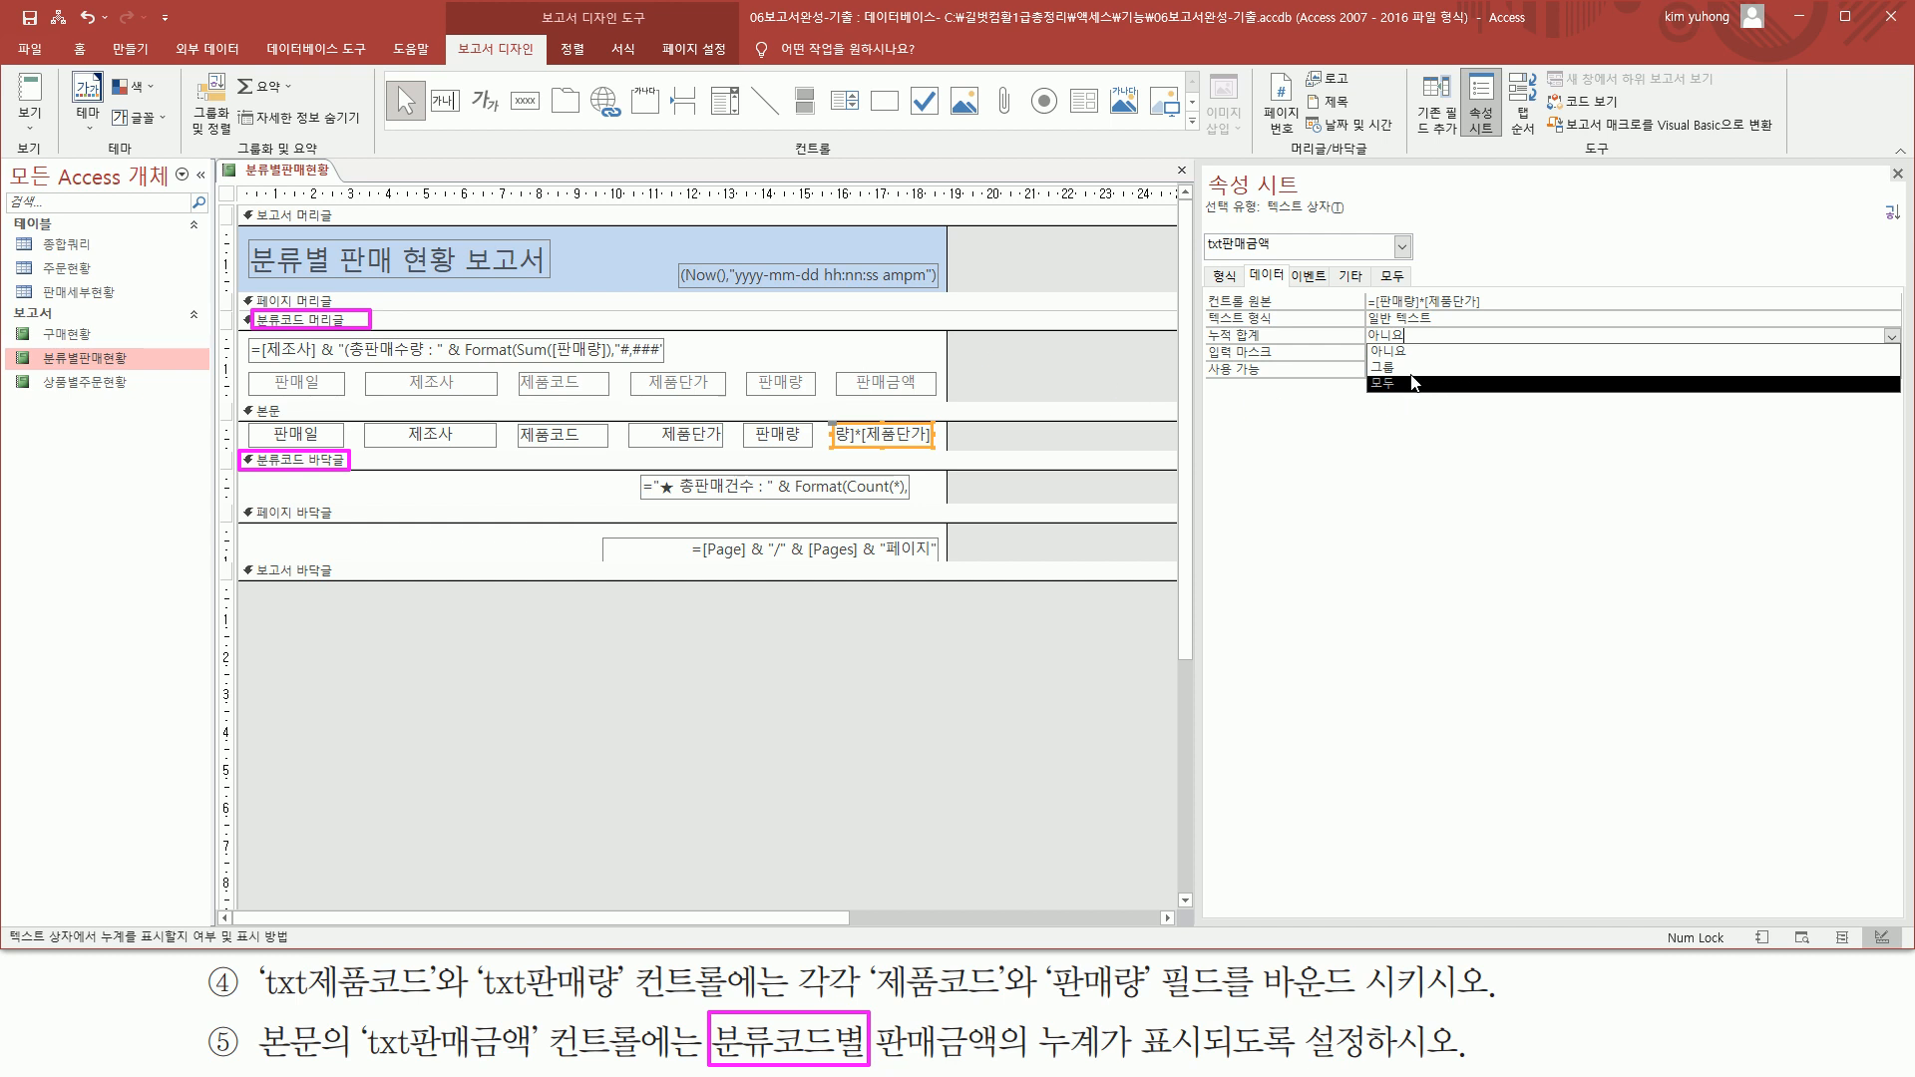
{"action": "key", "text": "Escape"}
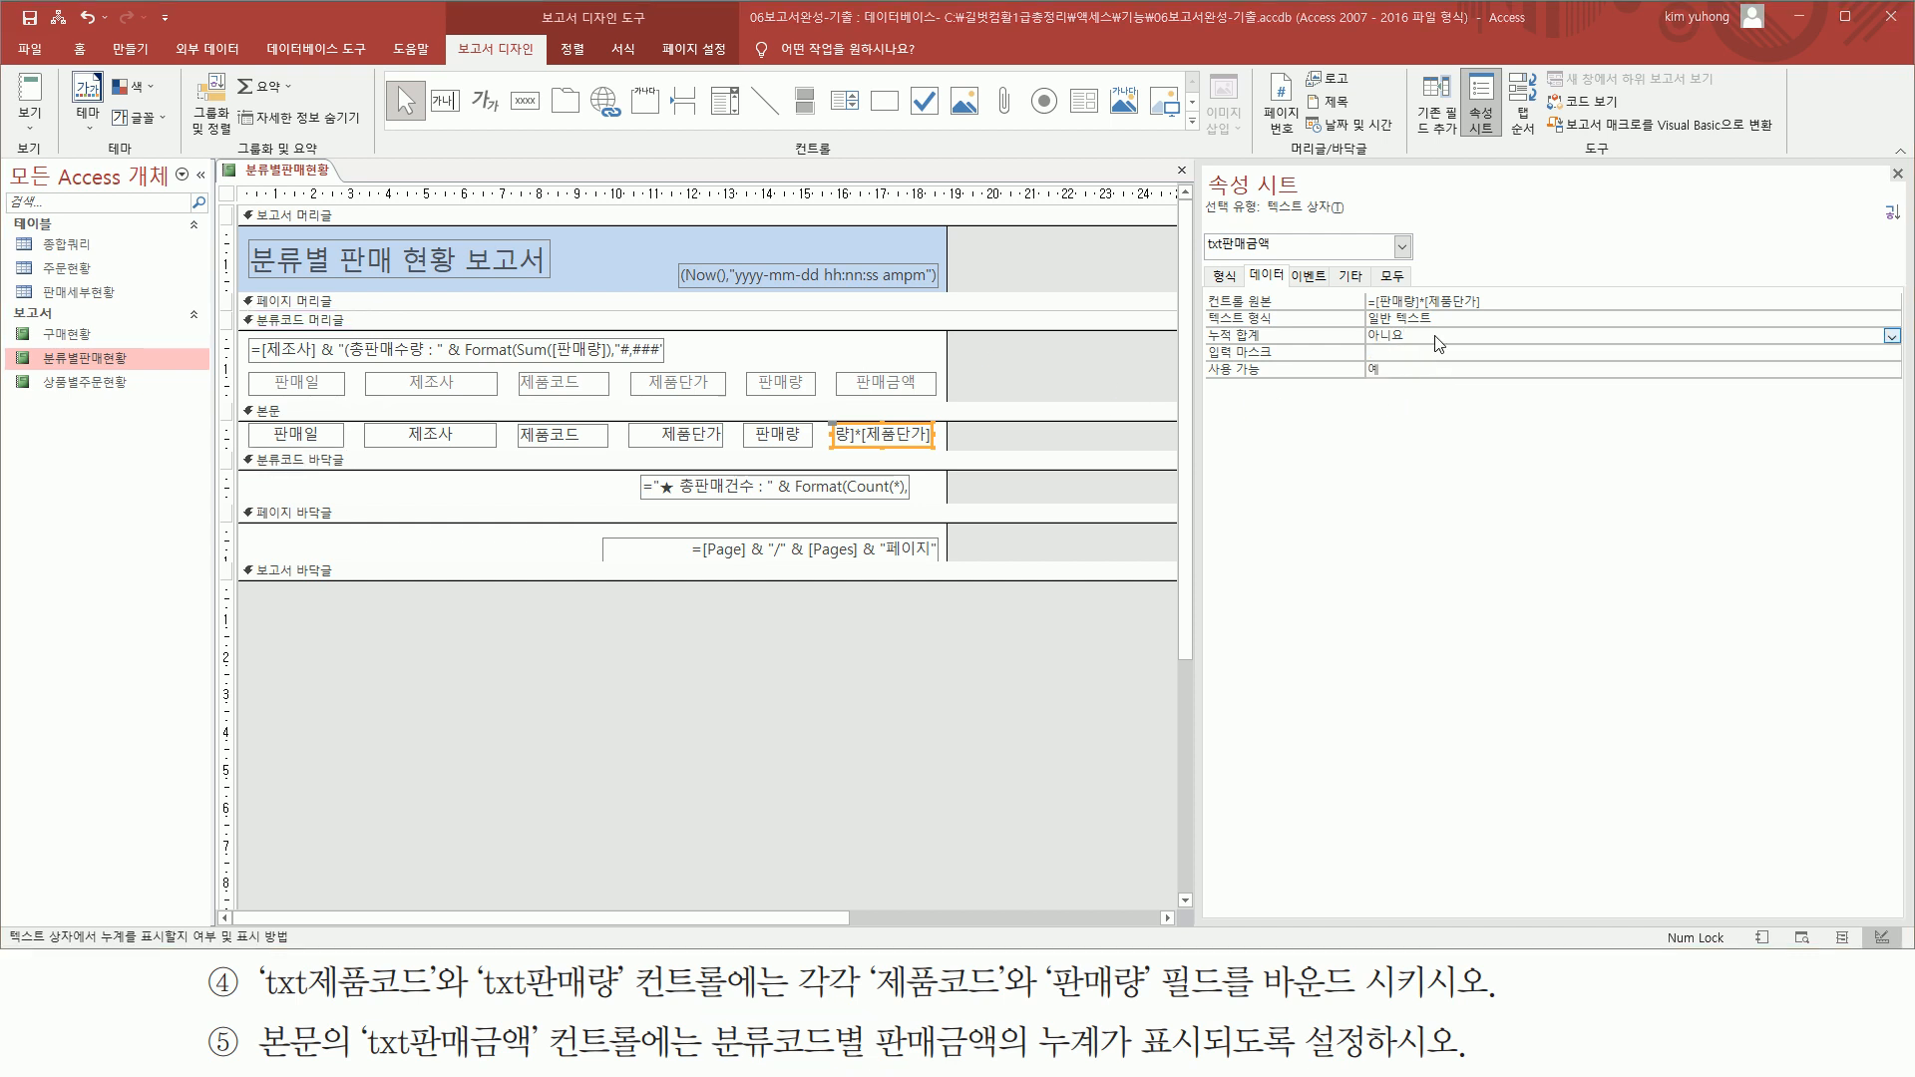
{"action": "left_click", "coordinate": [1890, 337]}
{"action": "left_click", "coordinate": [1577, 369]}
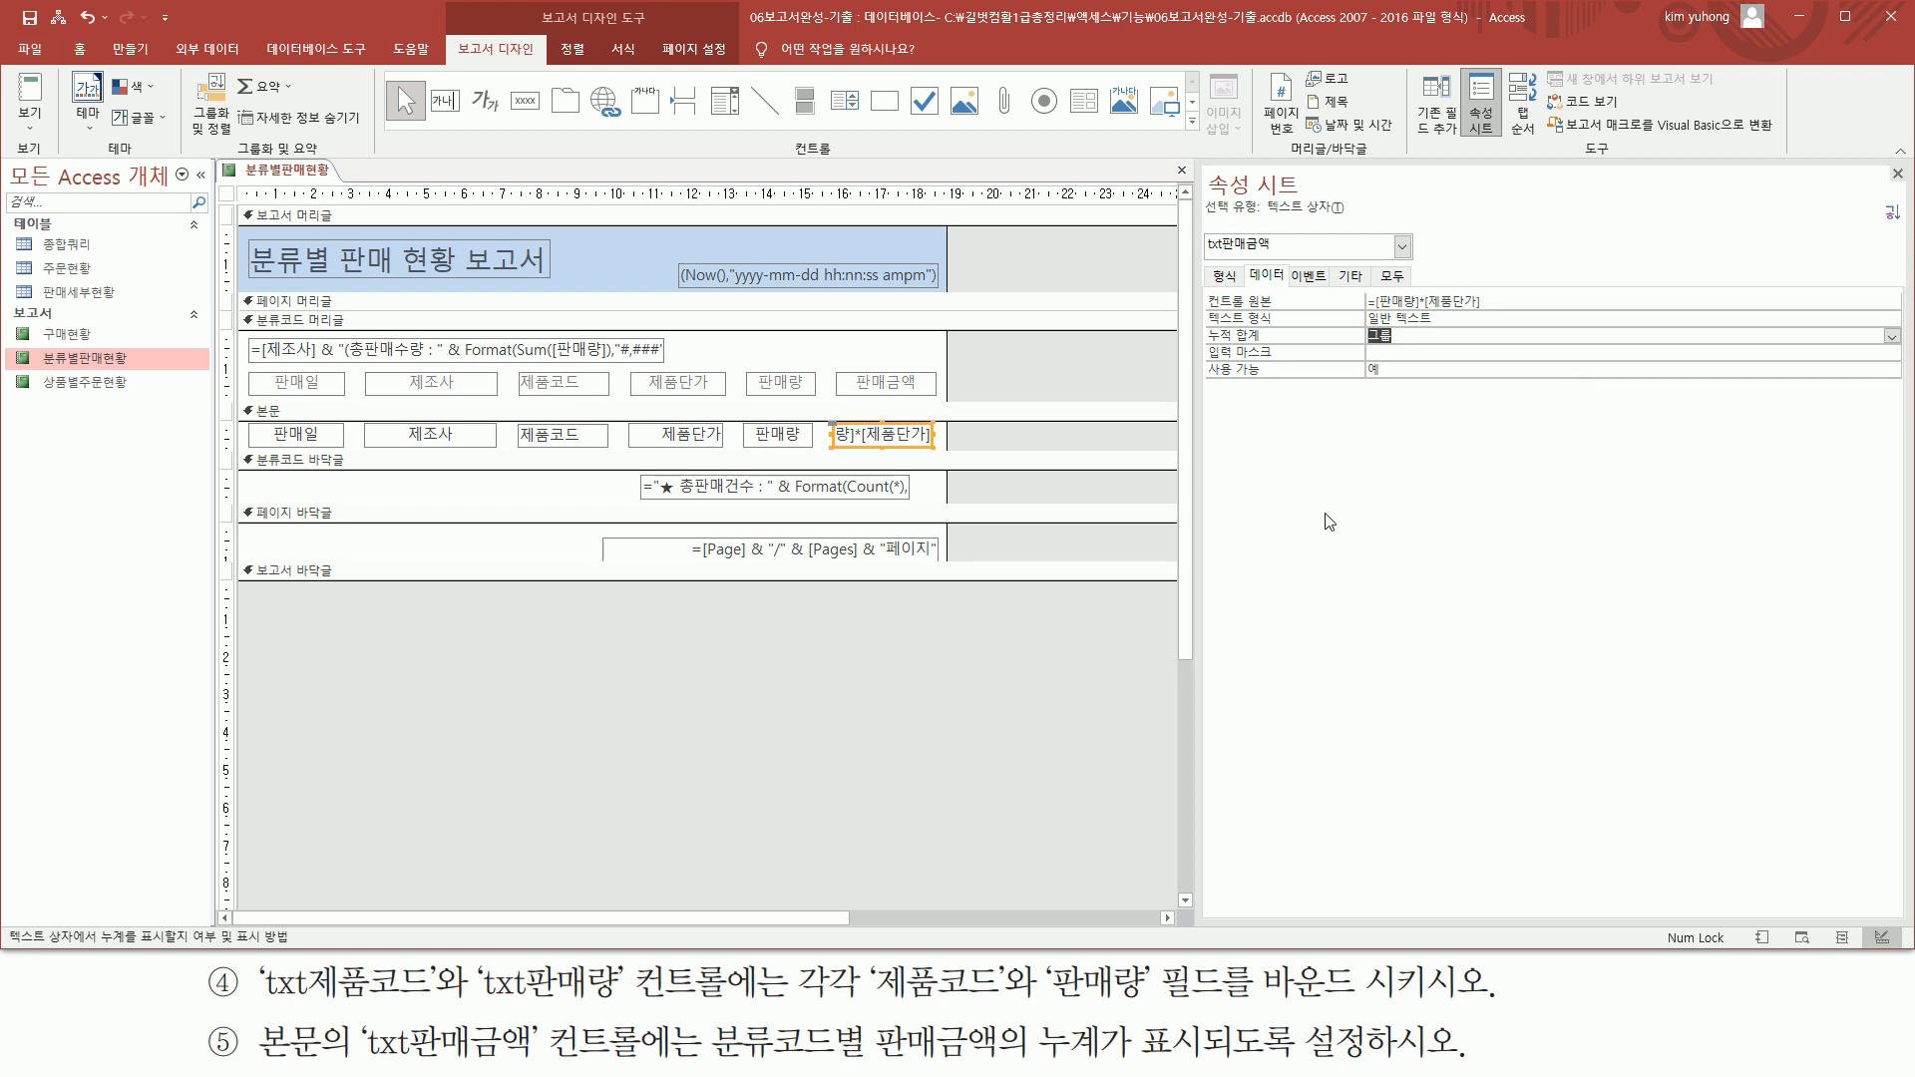
{"action": "left_click", "coordinate": [1896, 177]}
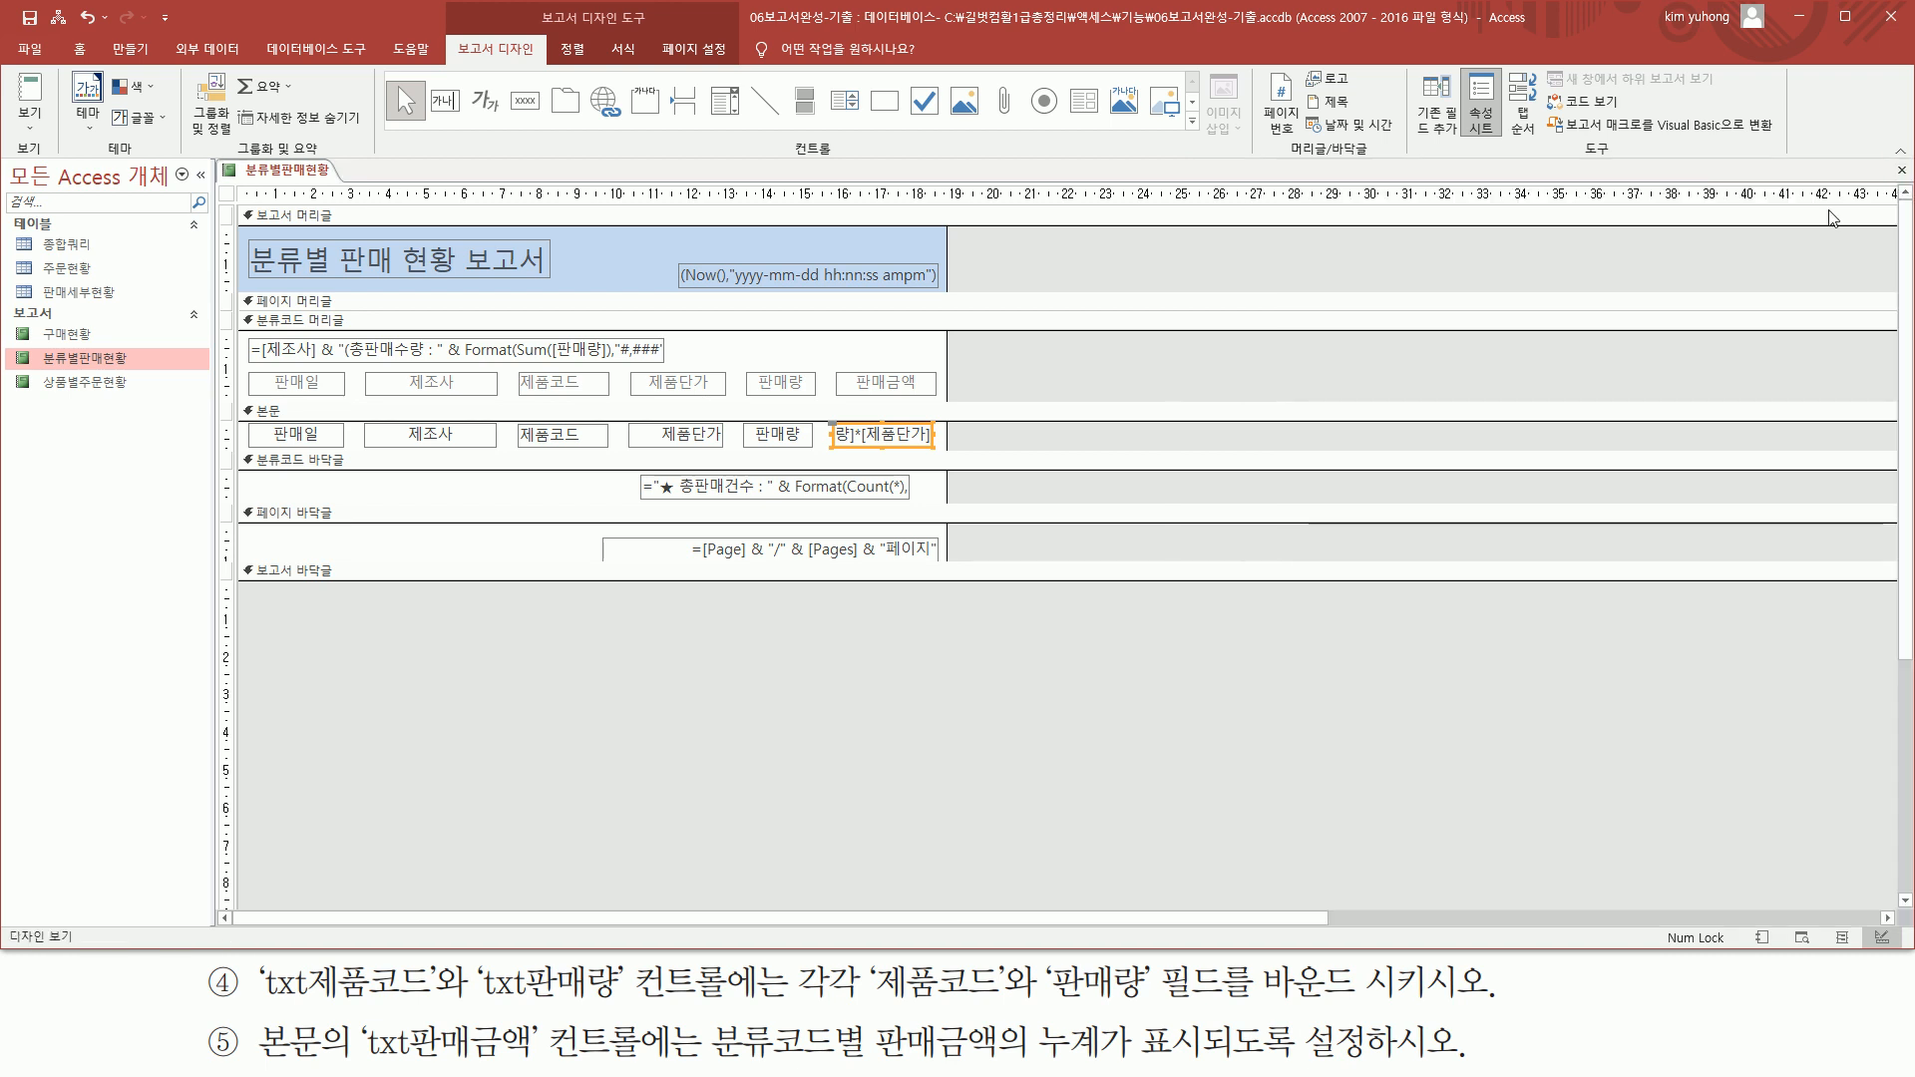
Check the cumulative 판매금액 values down the first report page in print preview
{"action": "left_click", "coordinate": [35, 120]}
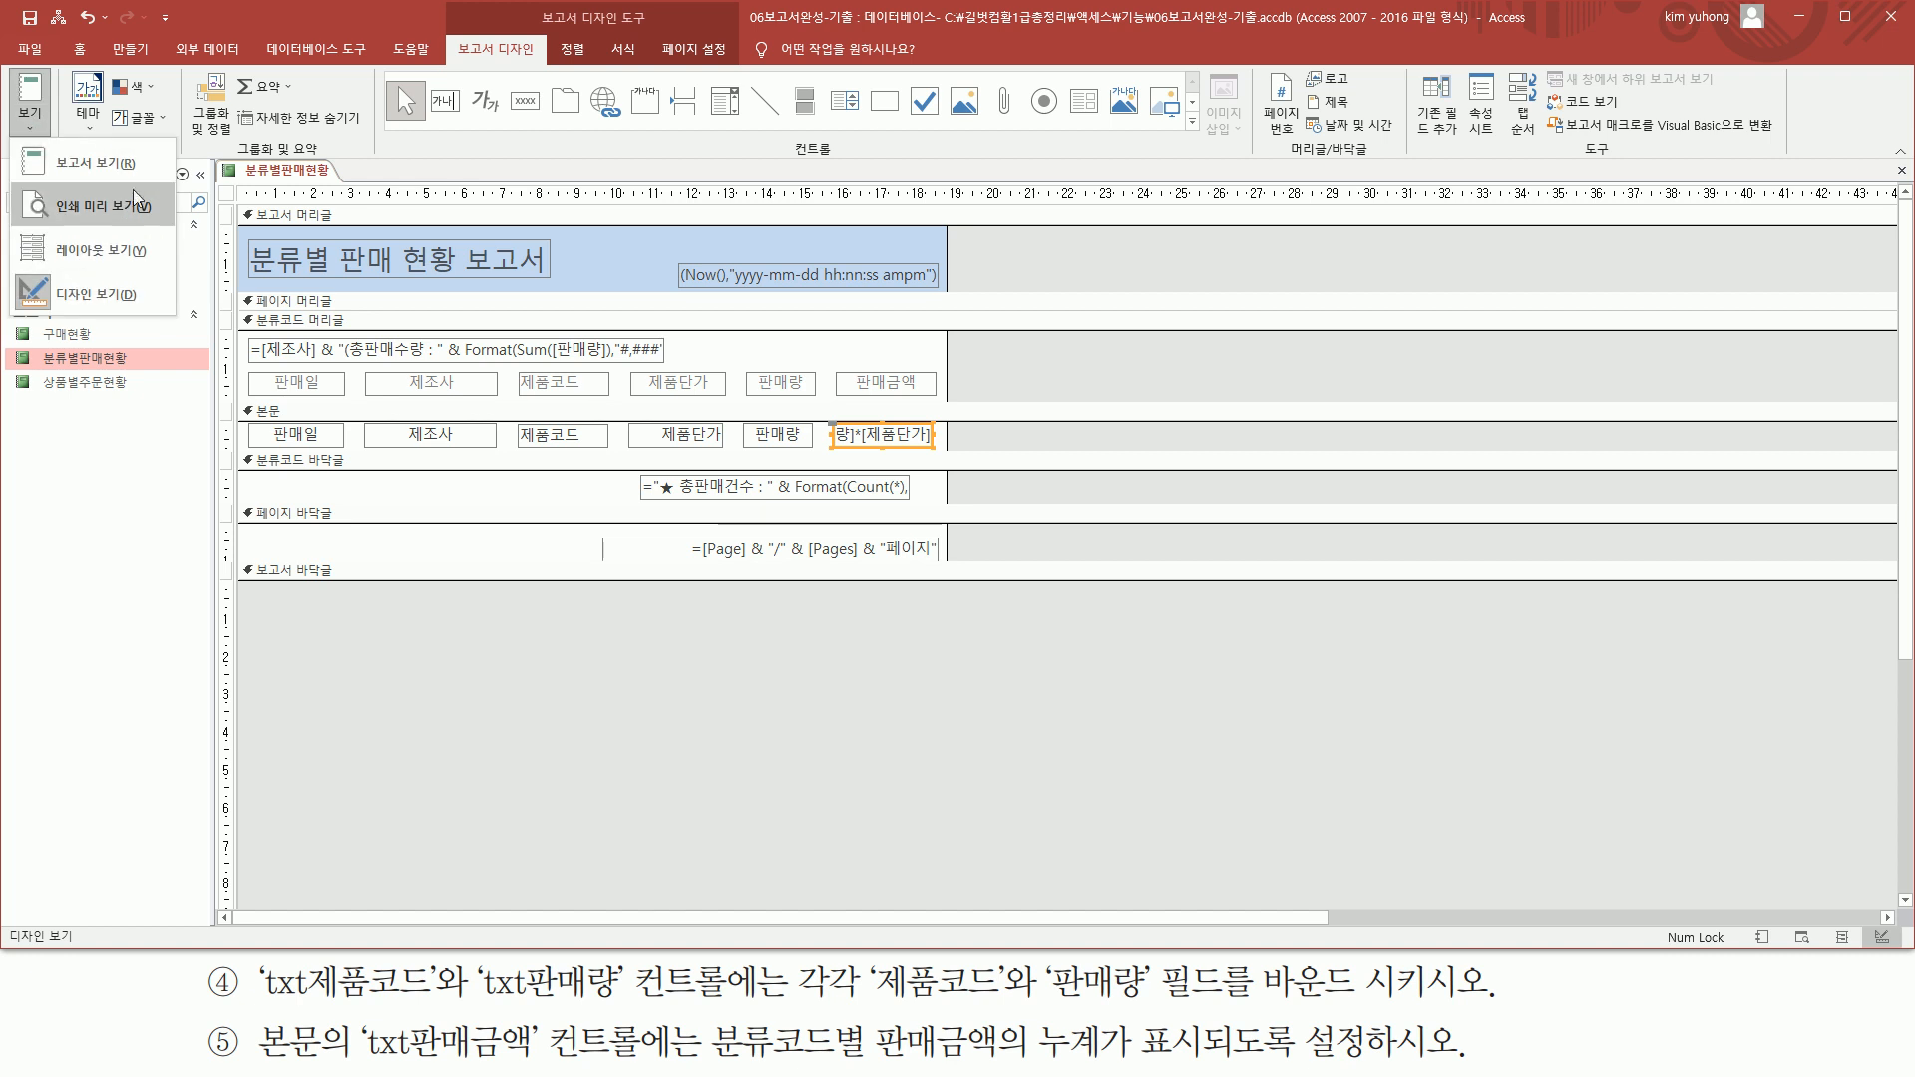
{"action": "left_click", "coordinate": [103, 207]}
{"action": "scroll", "coordinate": [811, 506], "scroll_direction": "down", "scroll_amount": 1}
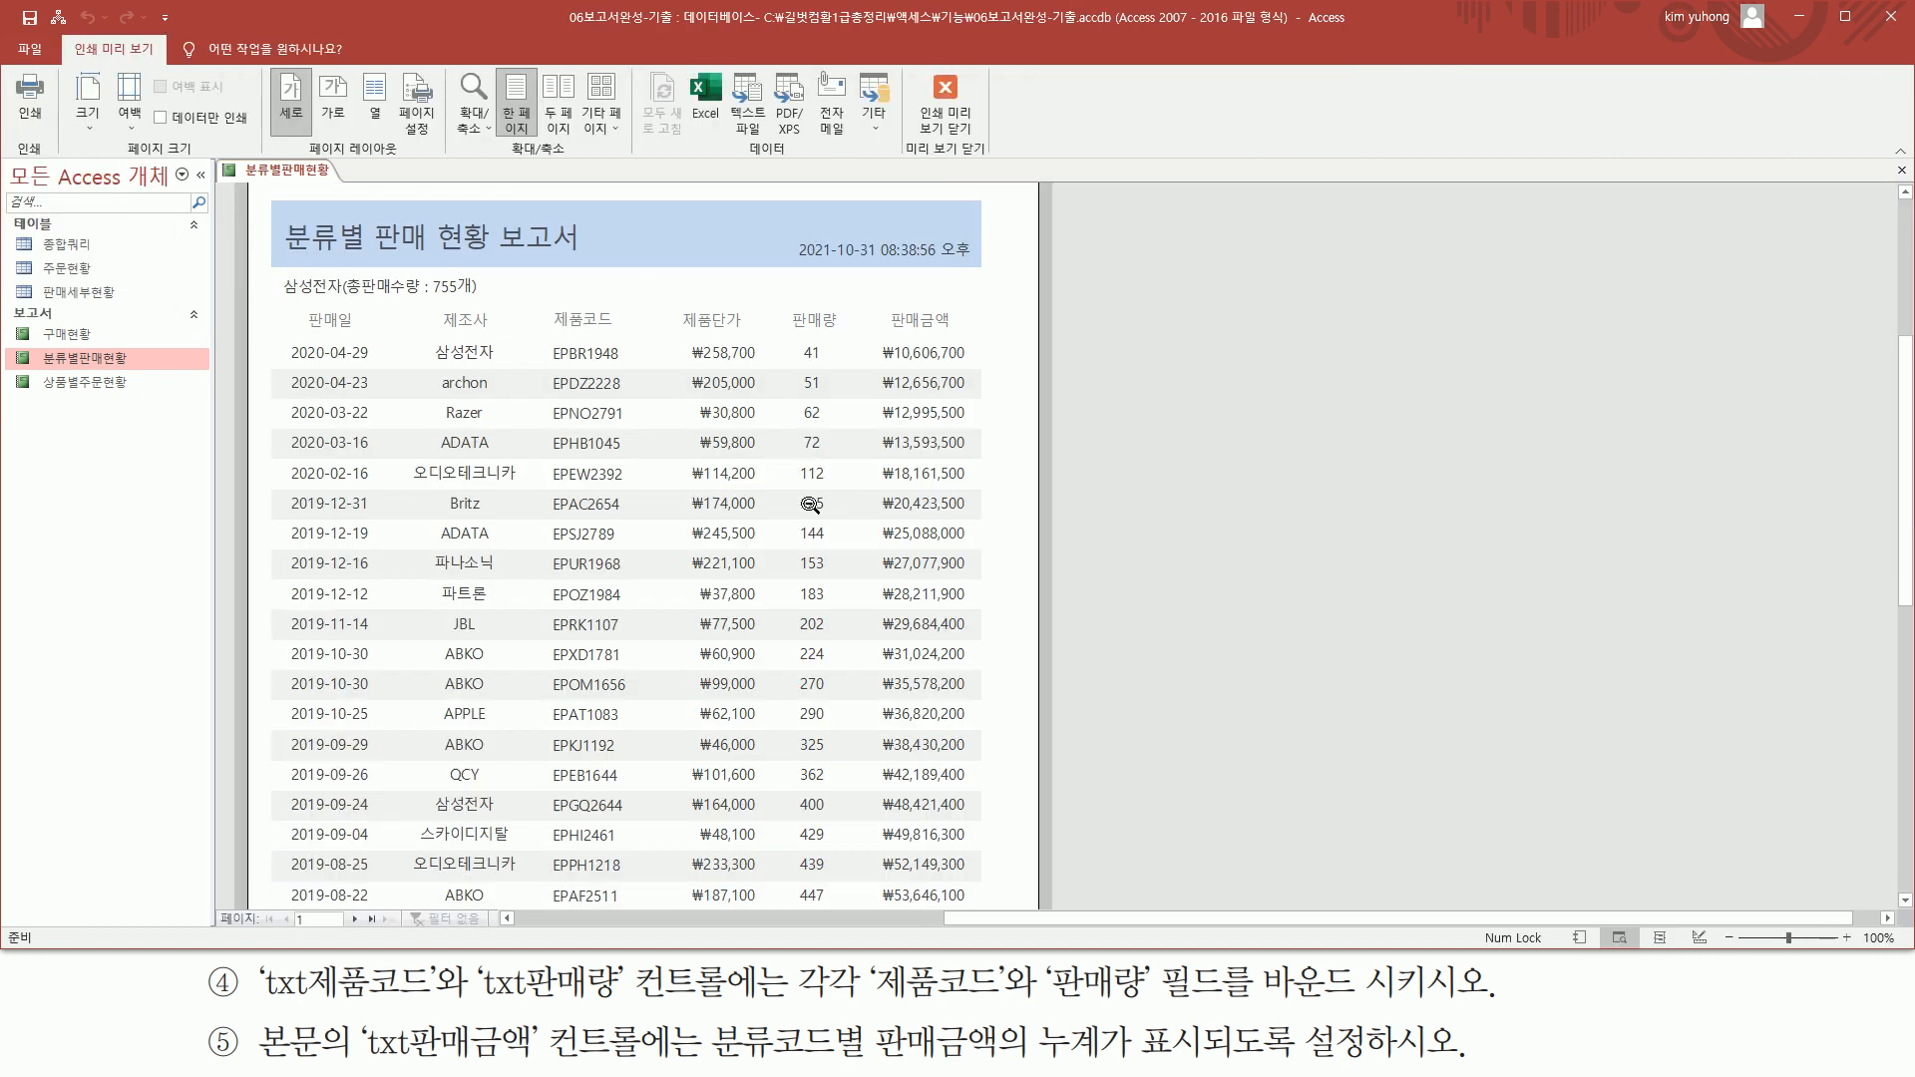
{"action": "scroll", "coordinate": [811, 506], "scroll_direction": "down", "scroll_amount": 15}
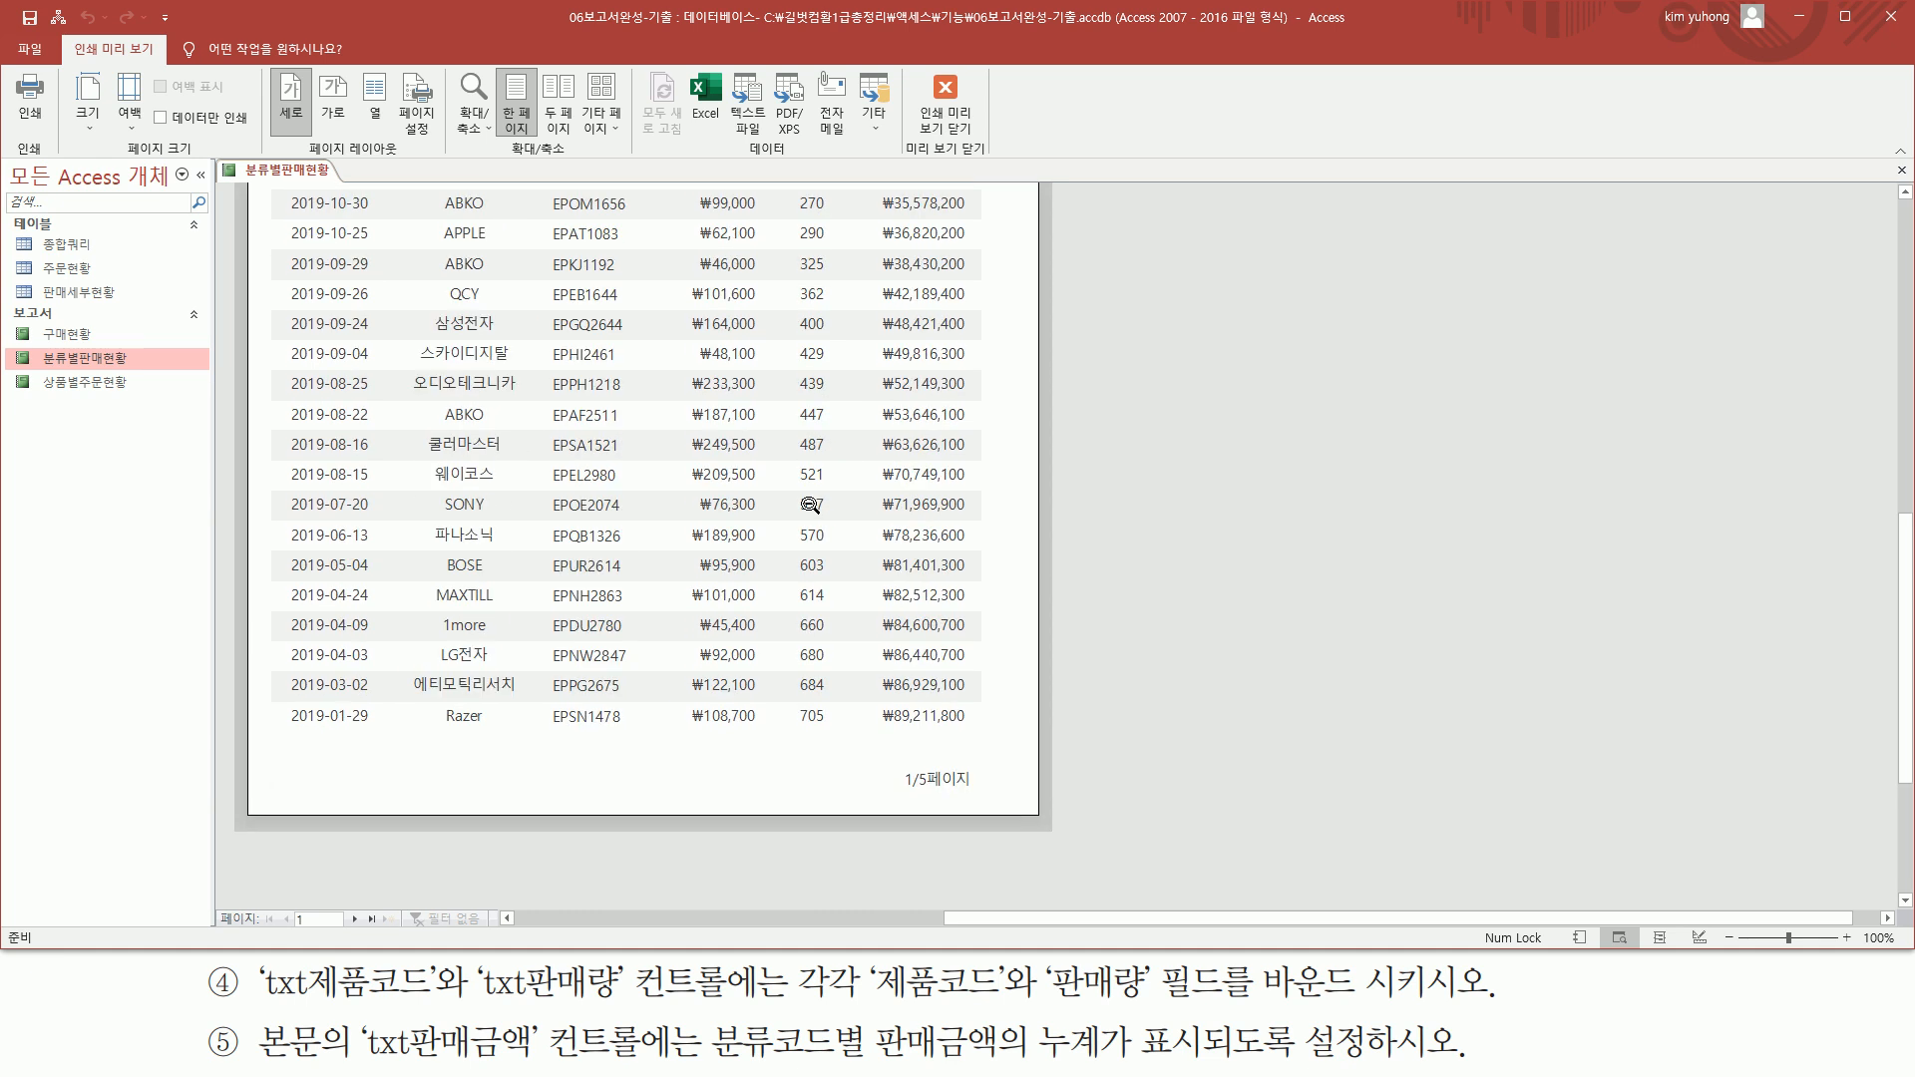
{"action": "scroll", "coordinate": [810, 505], "scroll_direction": "up", "scroll_amount": 17}
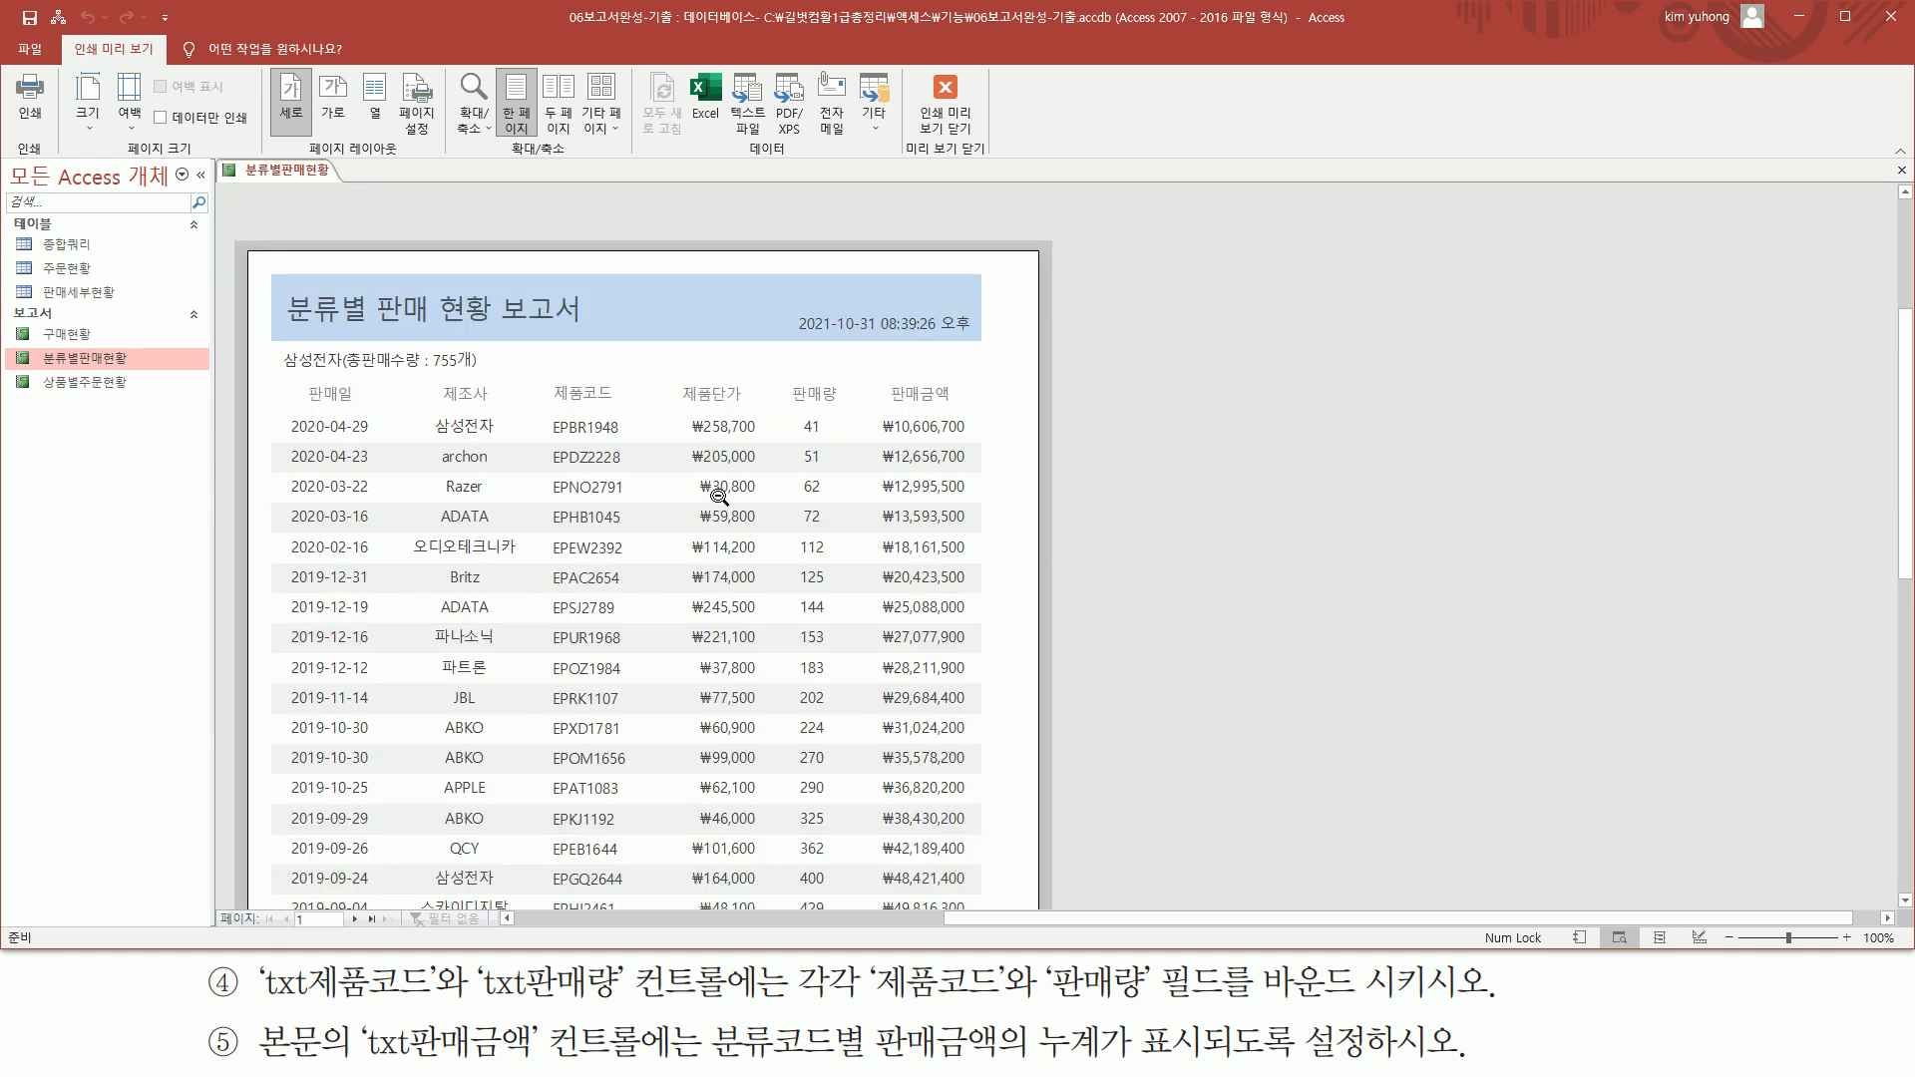
Leave print preview and close the 분류별판매현황 report, saving its design changes
{"action": "key", "text": "Escape"}
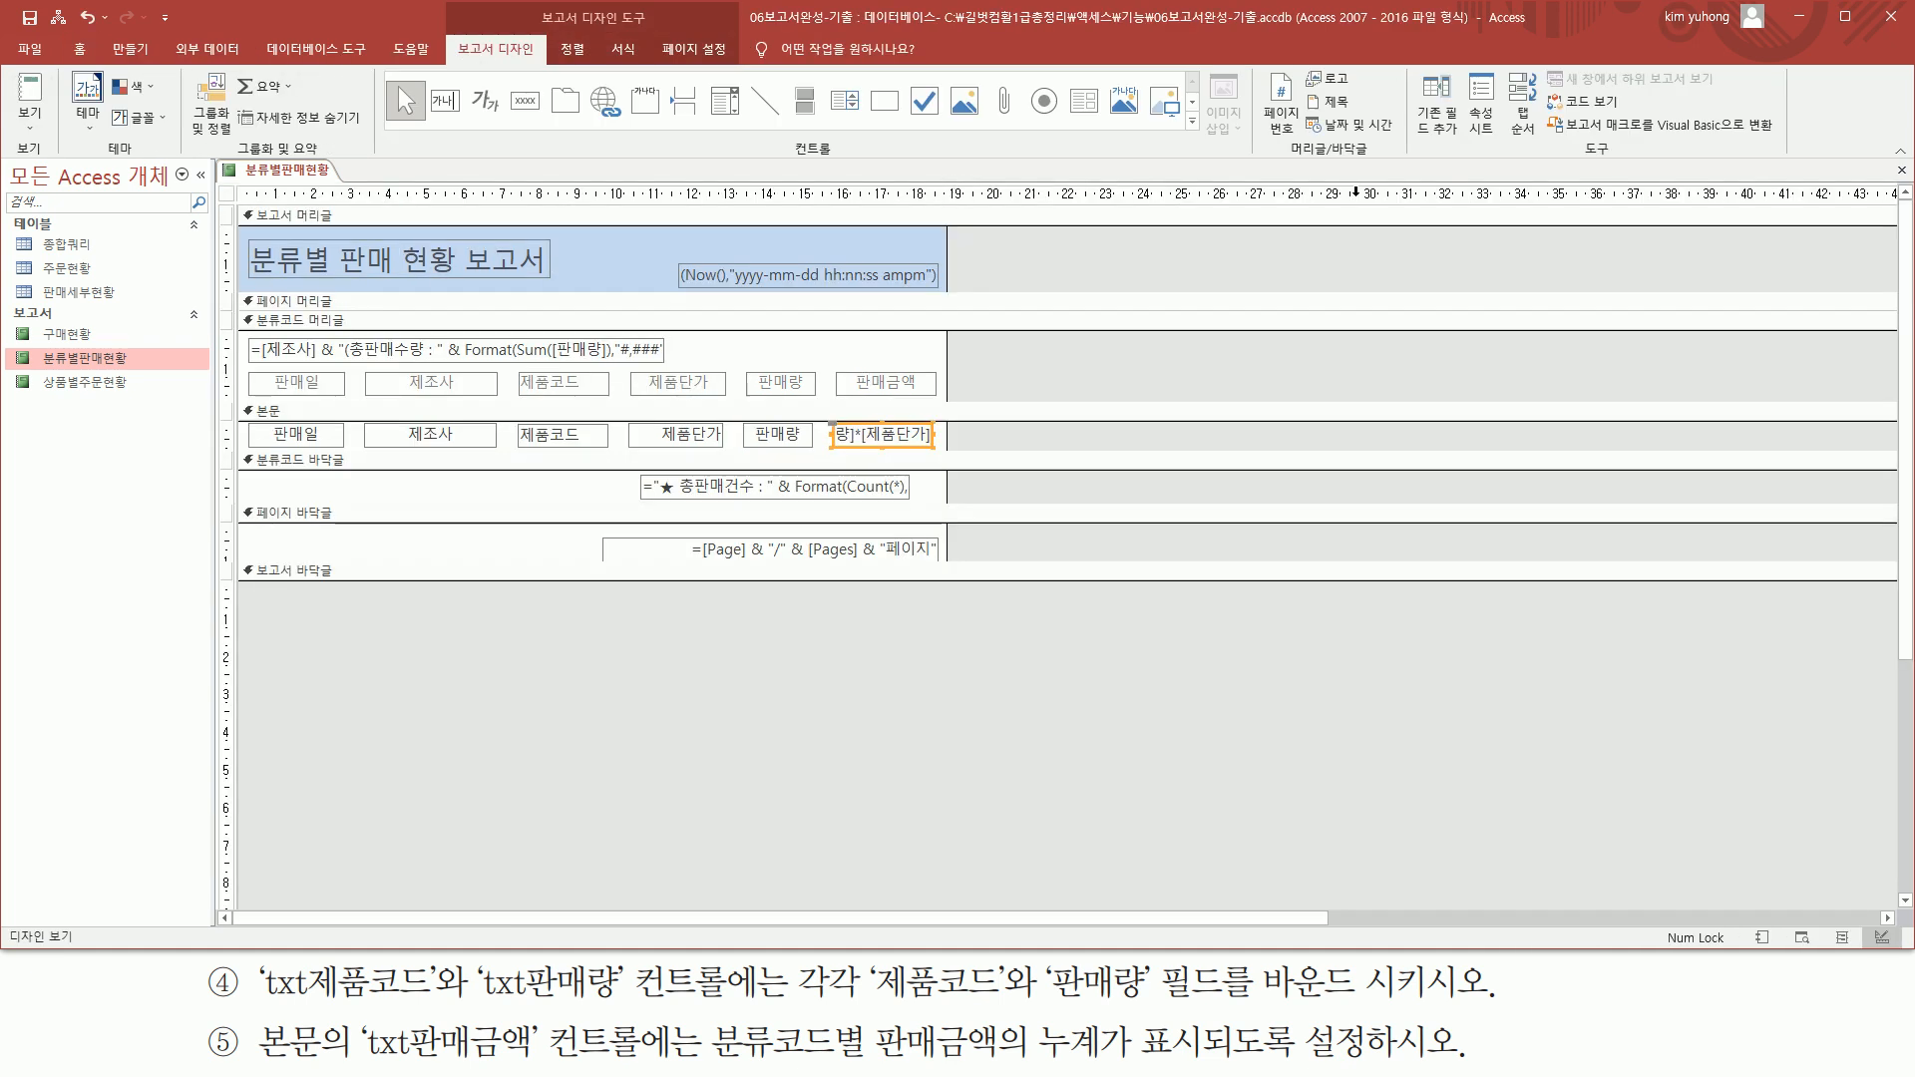
{"action": "left_click", "coordinate": [1900, 171]}
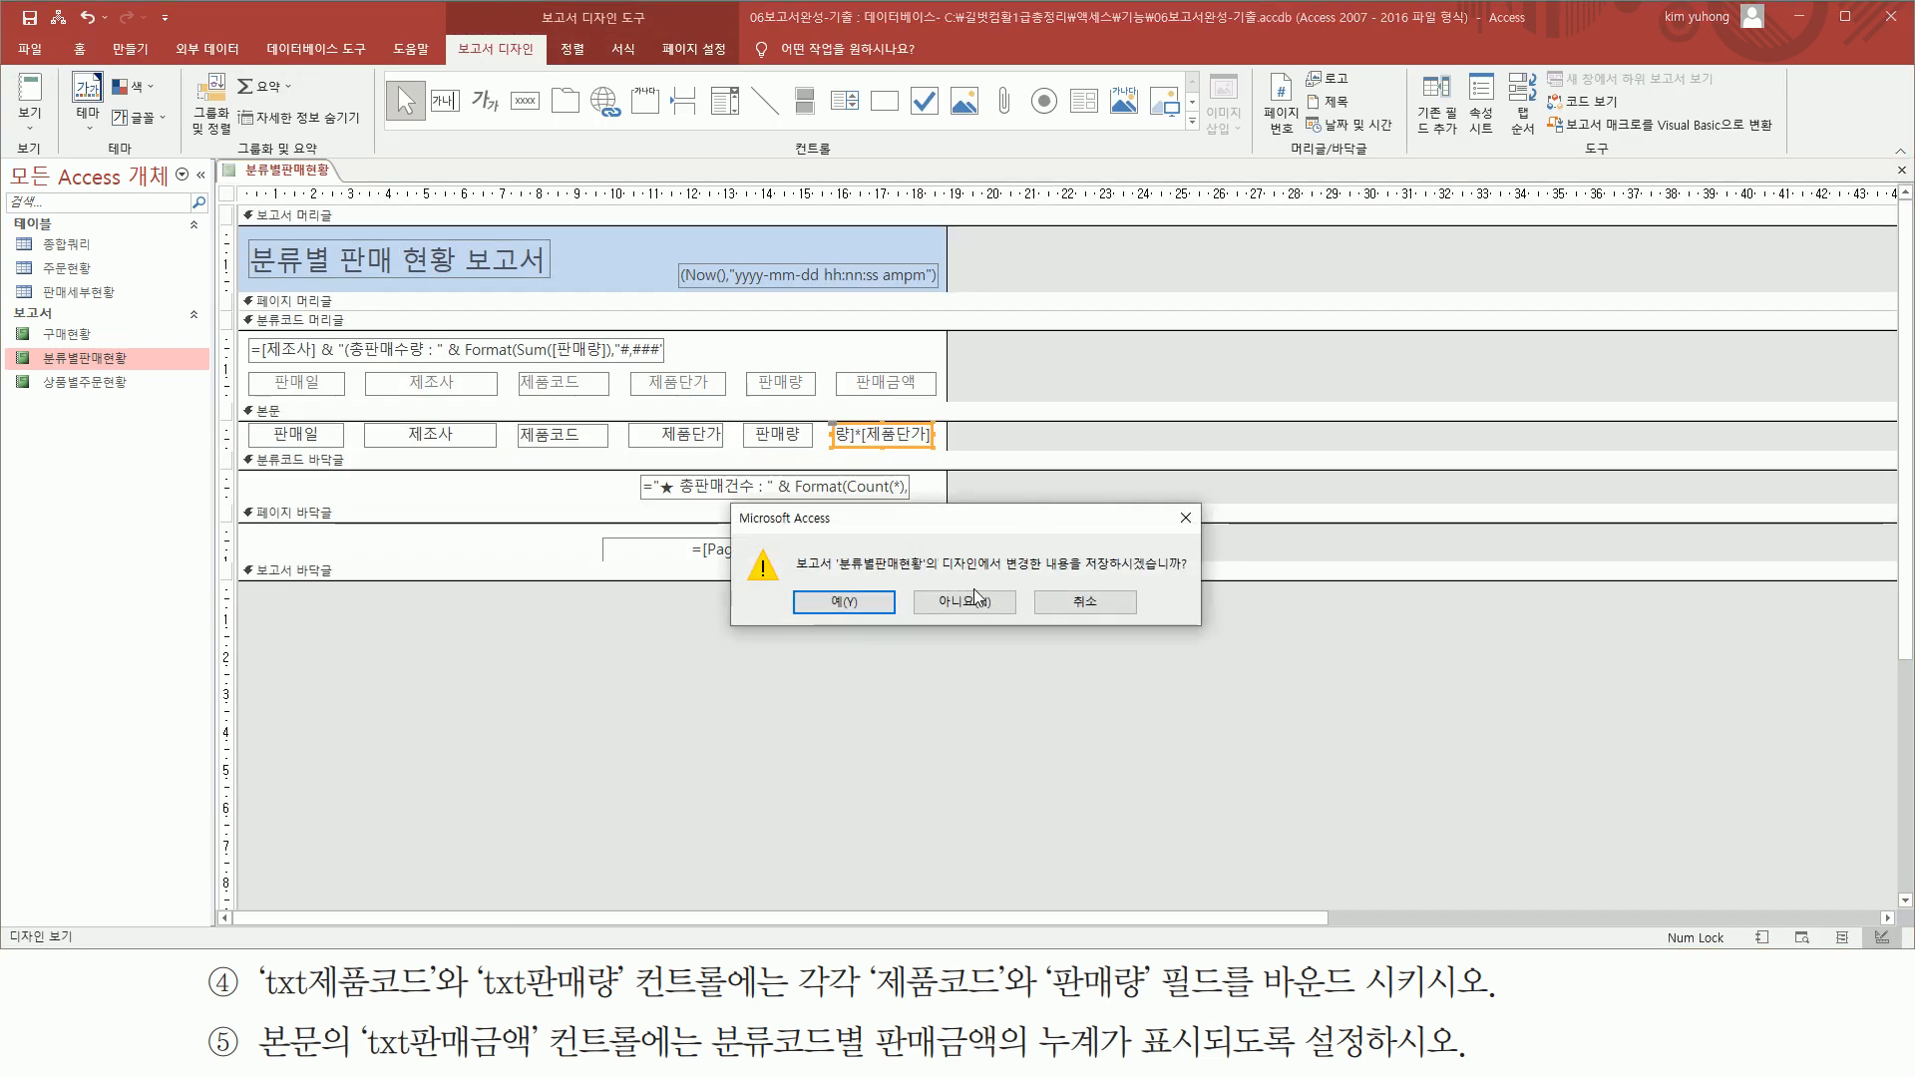
{"action": "left_click", "coordinate": [853, 603]}
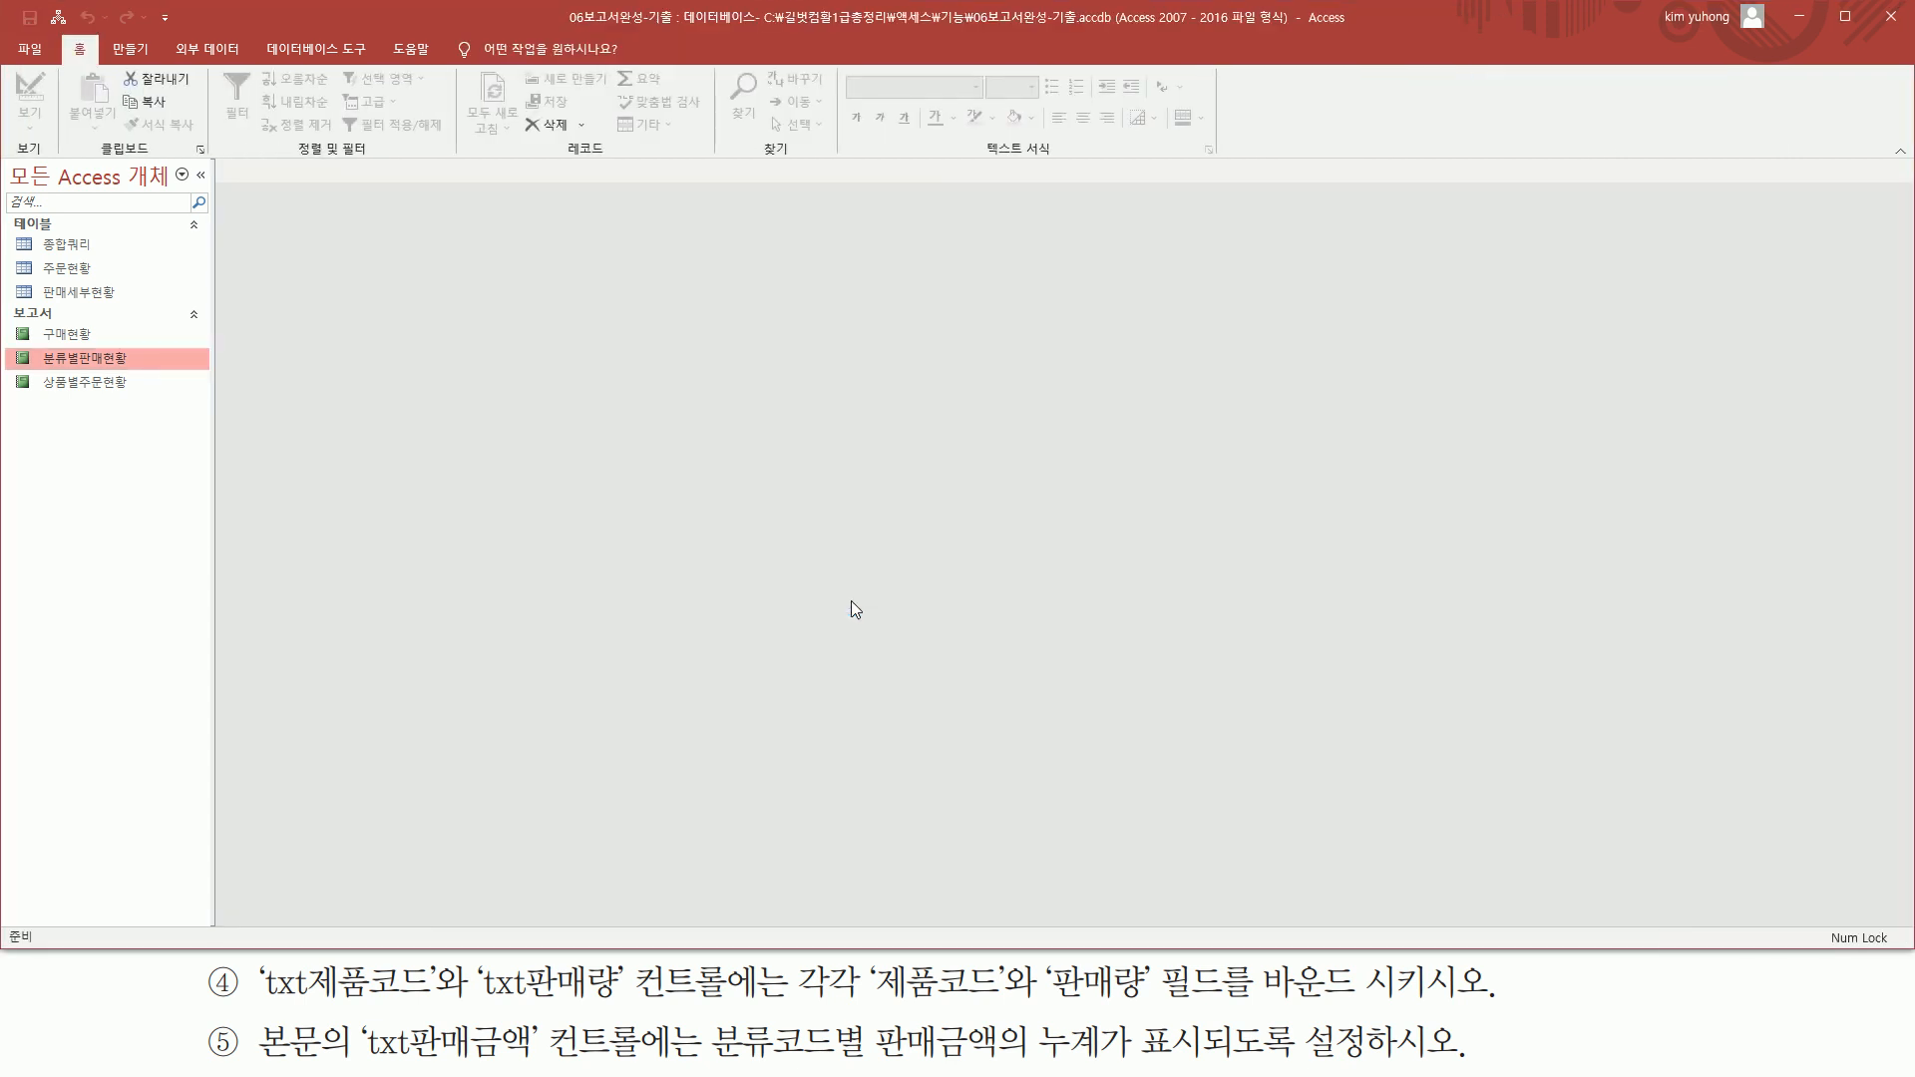